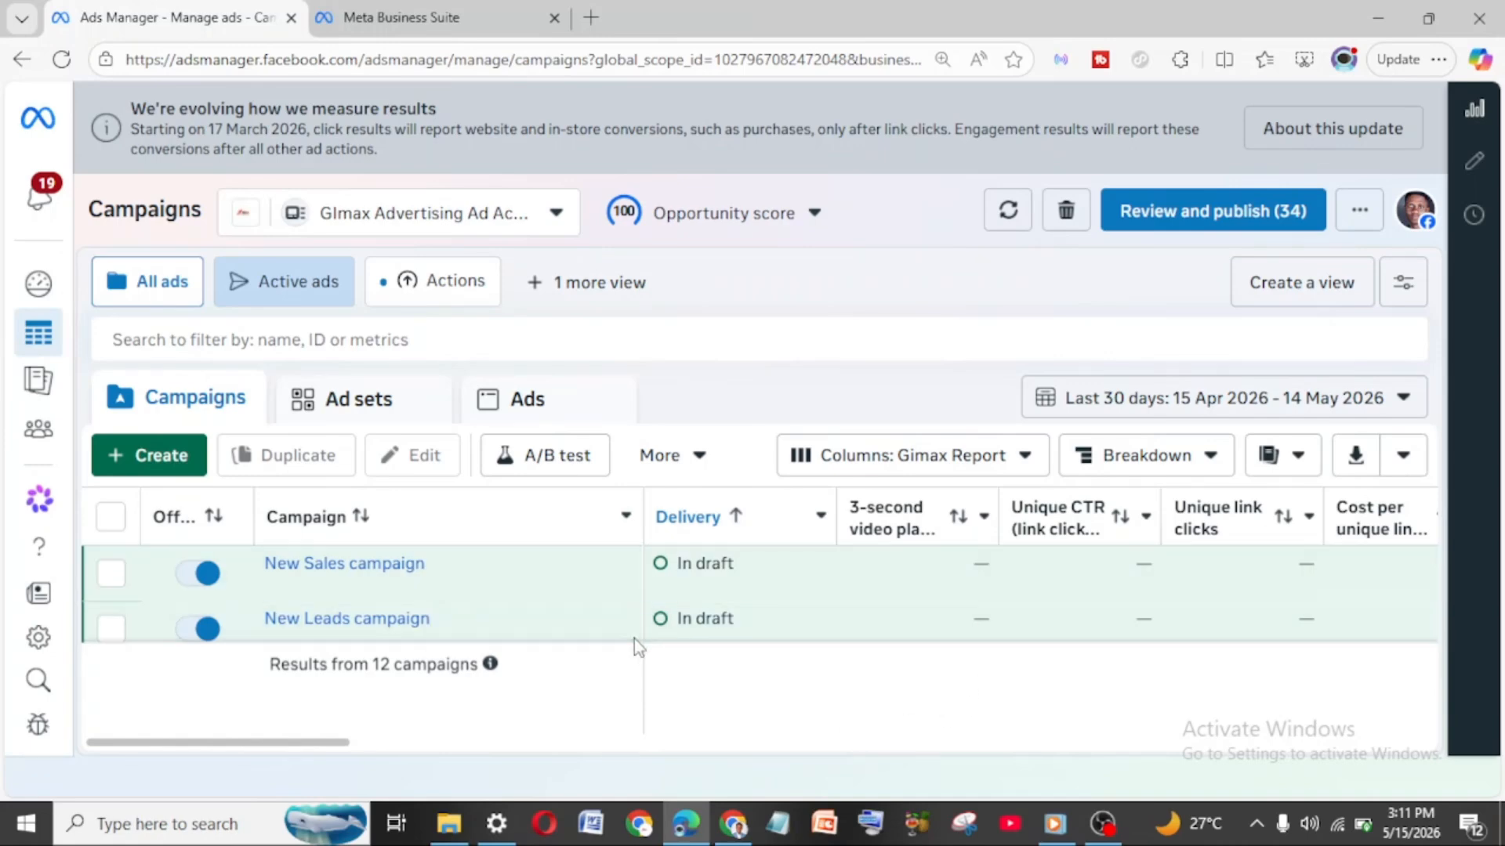
# Step: Load facebook.com/adsmanager in the current browser tab
pyautogui.click(257, 62)
pyautogui.write('face')
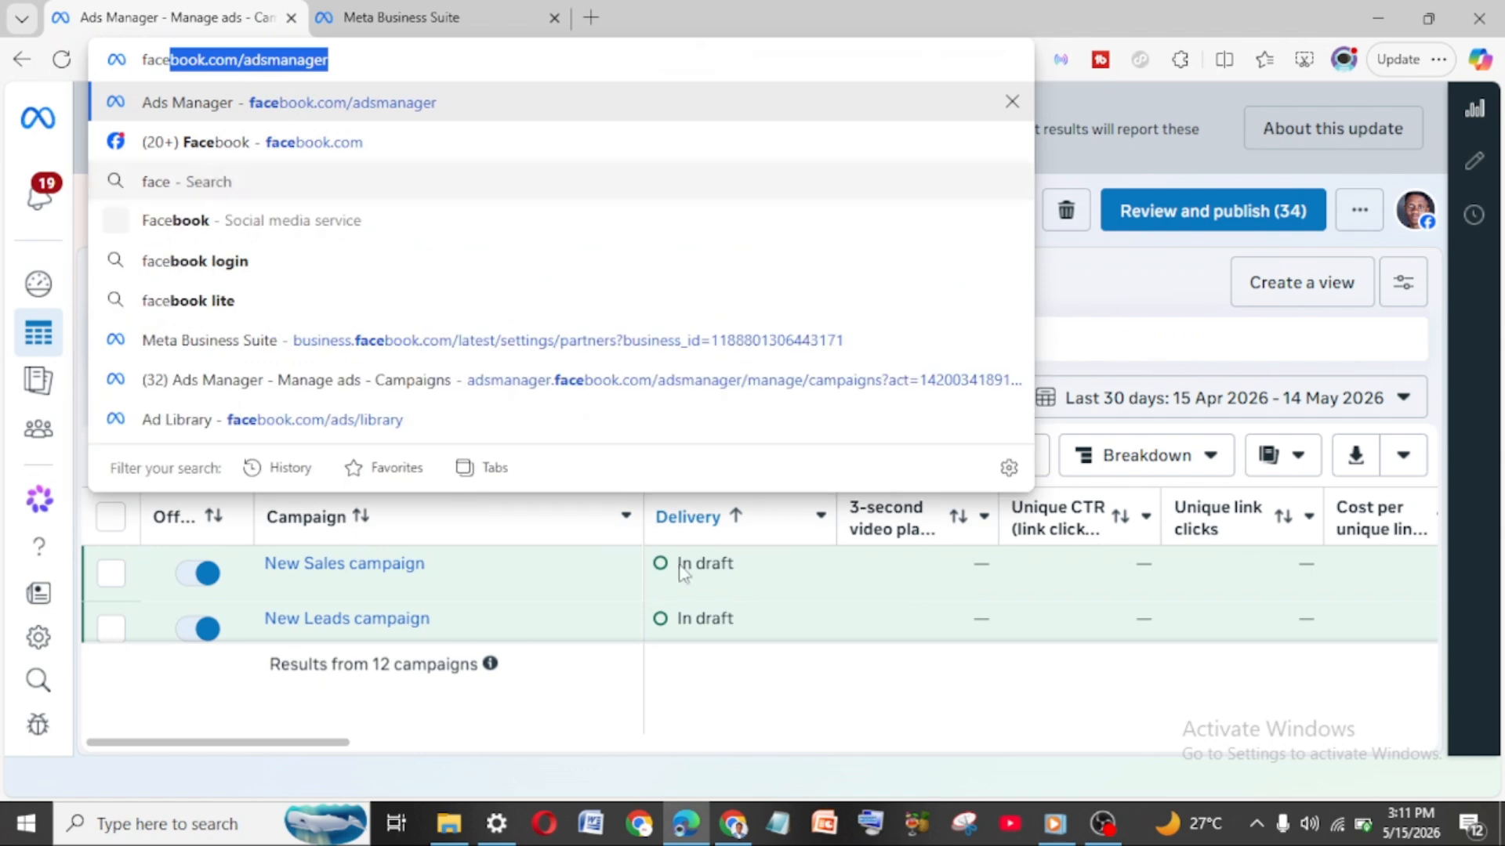
pyautogui.press('Return')
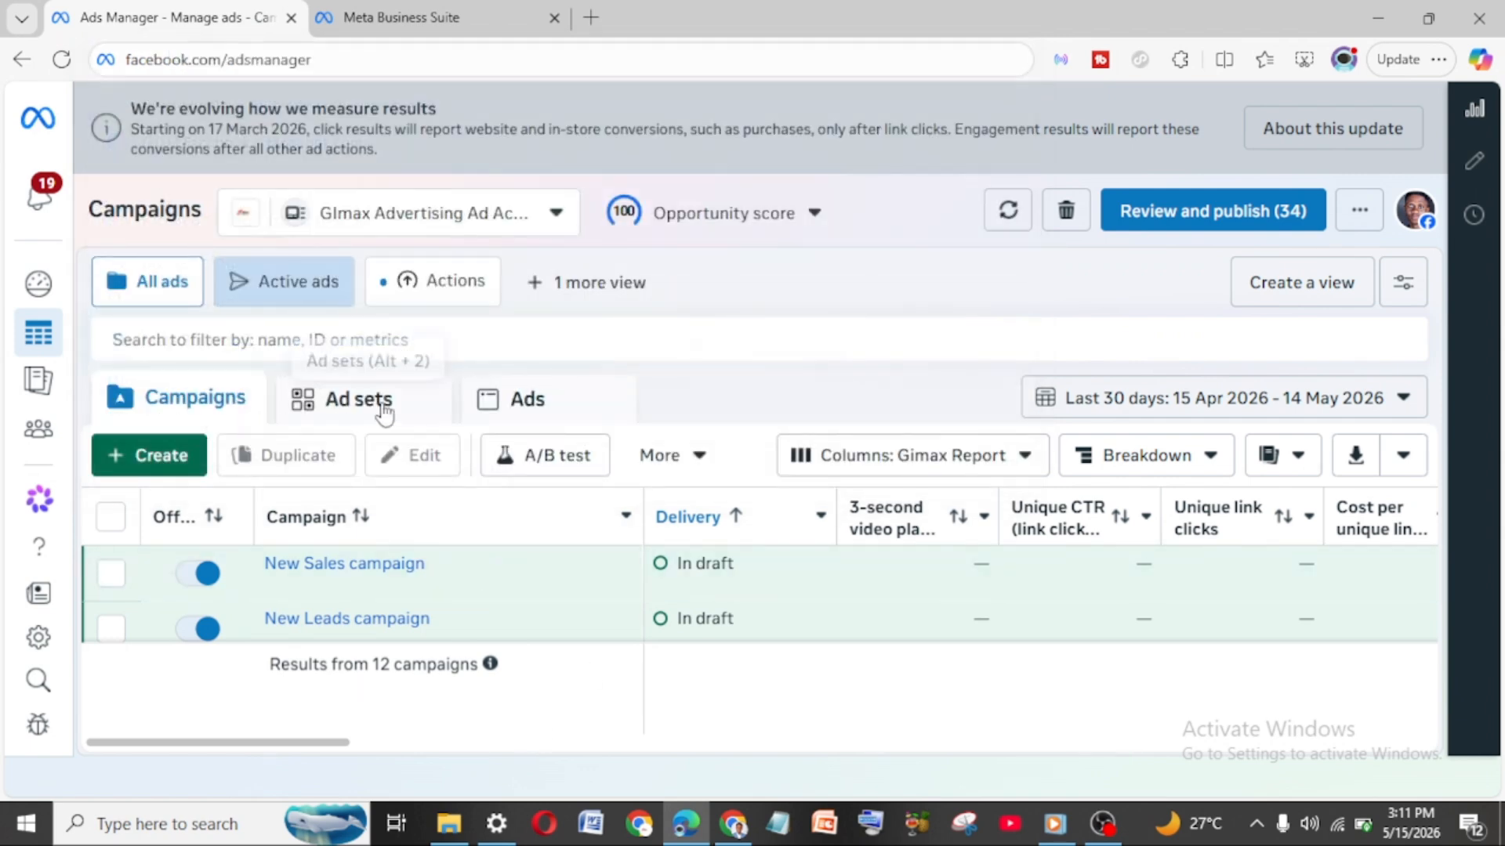
# Step: Create a new campaign with the Auction buying type and the Leads objective
pyautogui.click(149, 472)
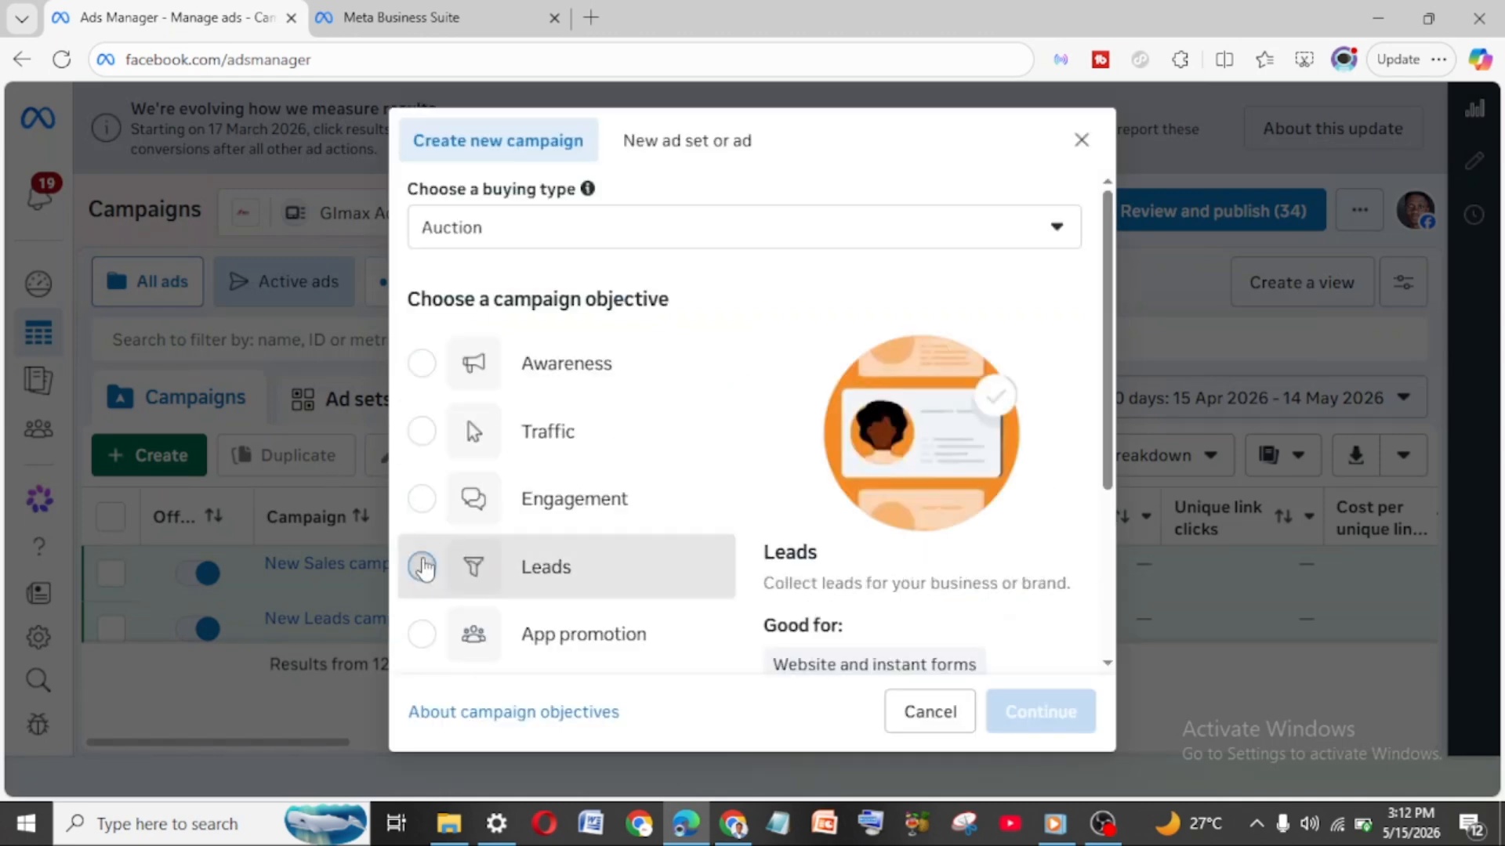
pyautogui.click(422, 566)
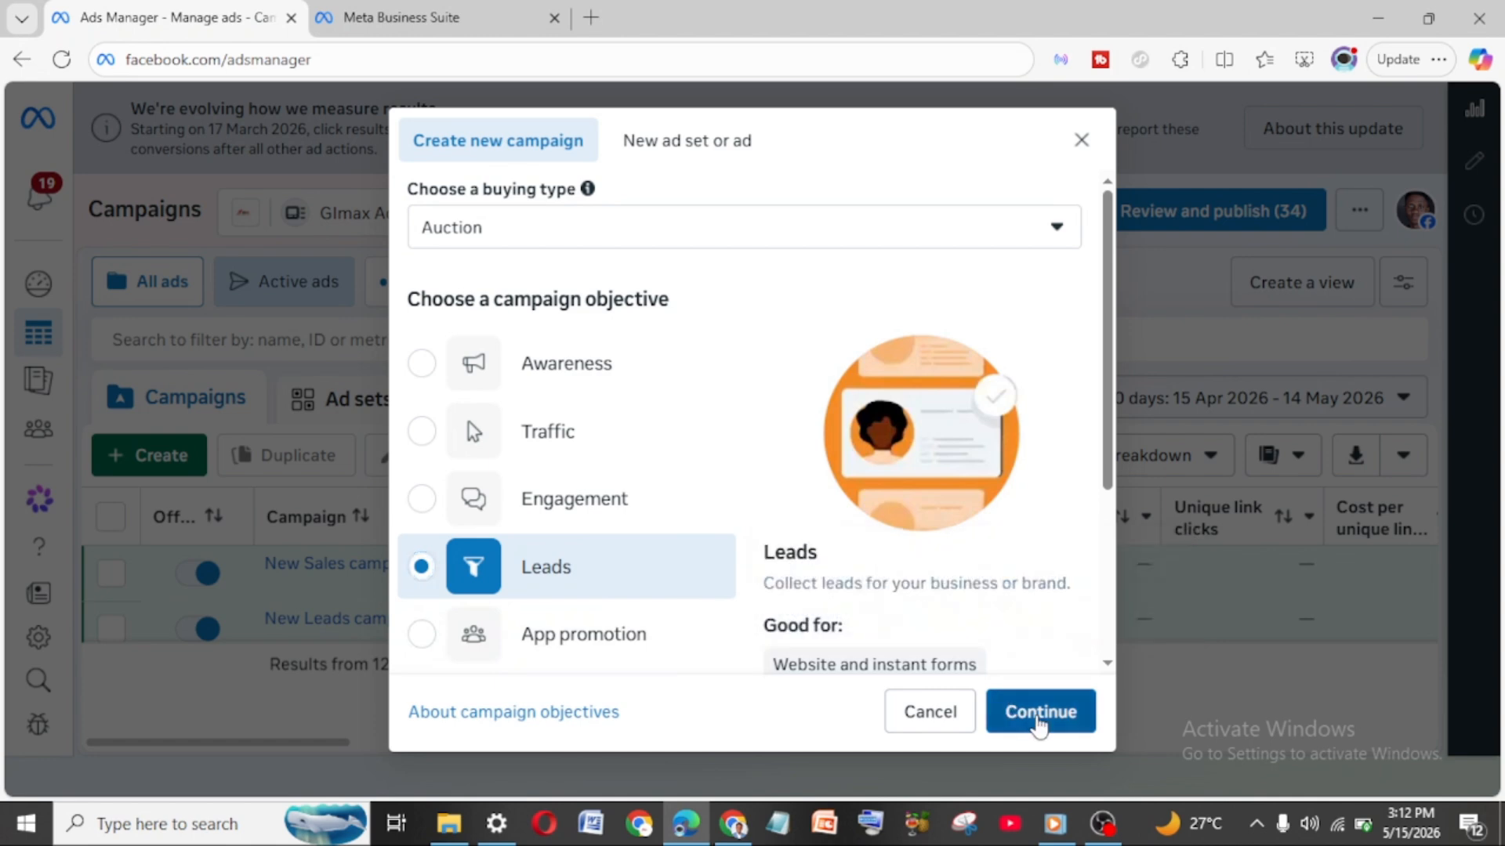
pyautogui.click(1022, 713)
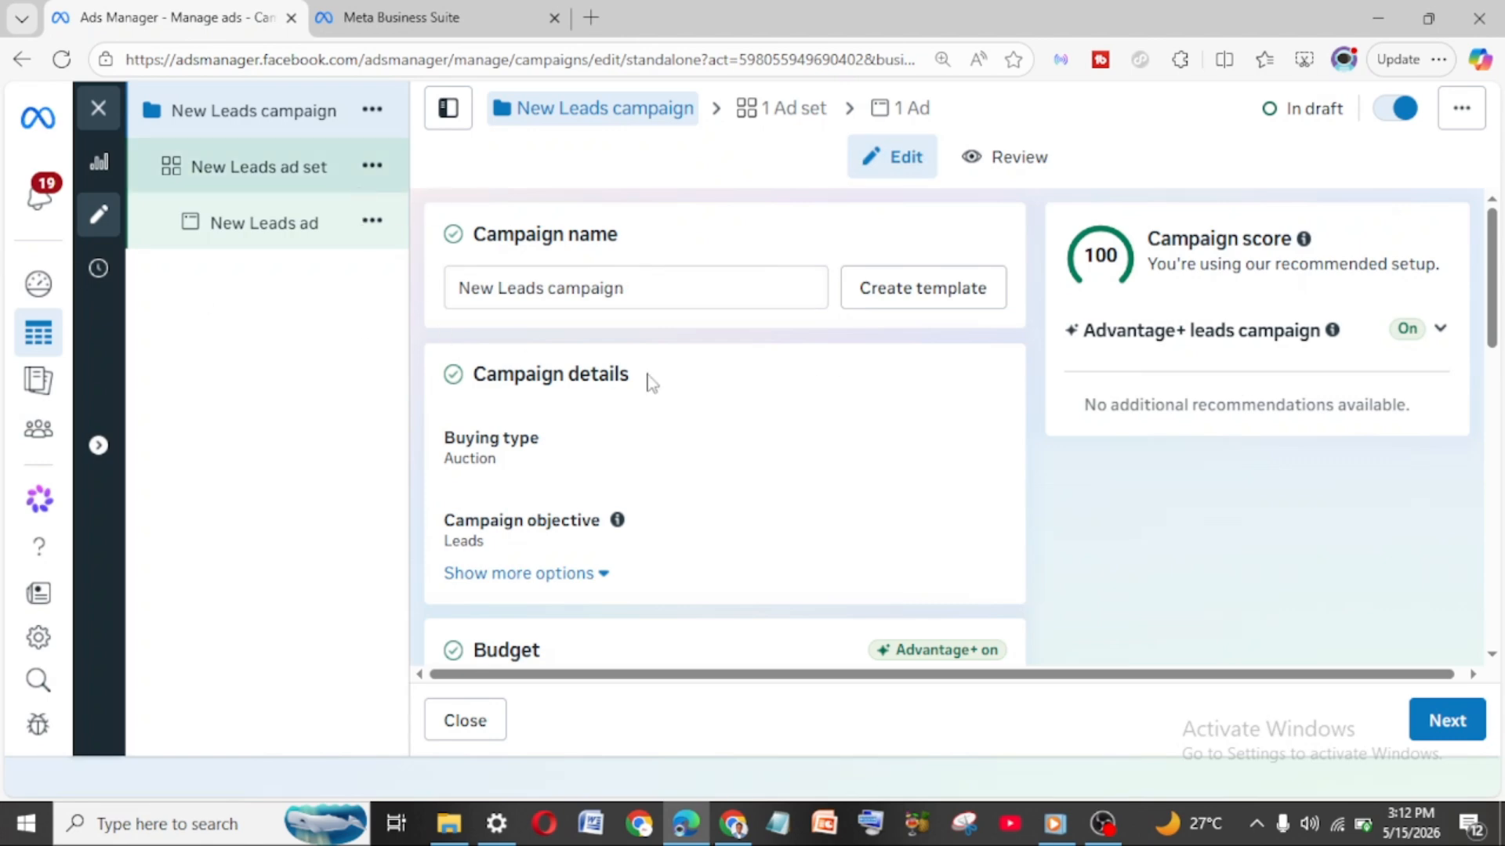
# Step: Look over the campaign details and budget strategy, and open the New Leads ad set for editing
pyautogui.scroll(-3, 648, 379)
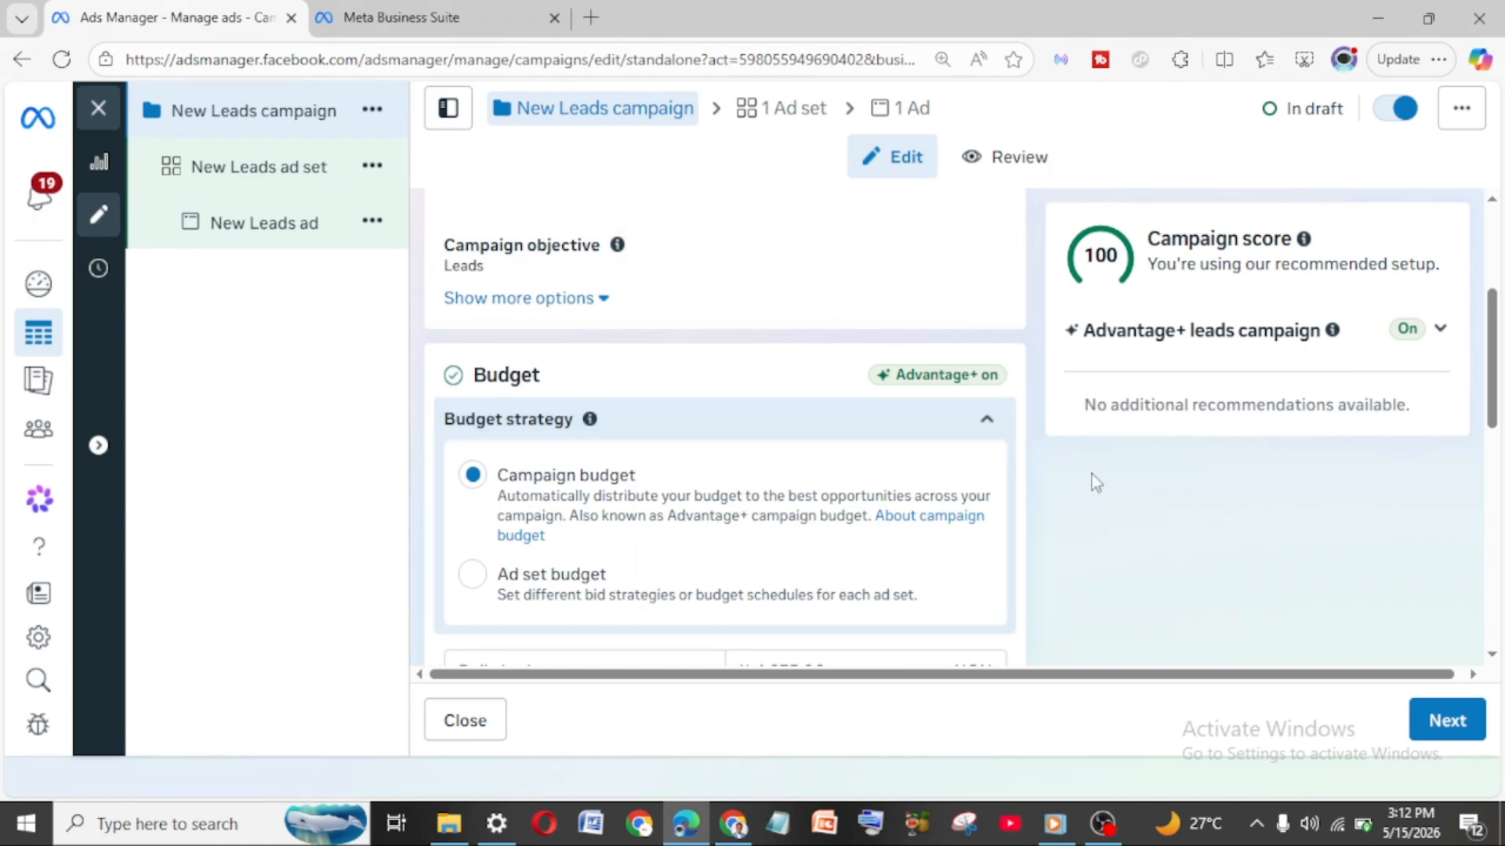
pyautogui.scroll(-1, 619, 337)
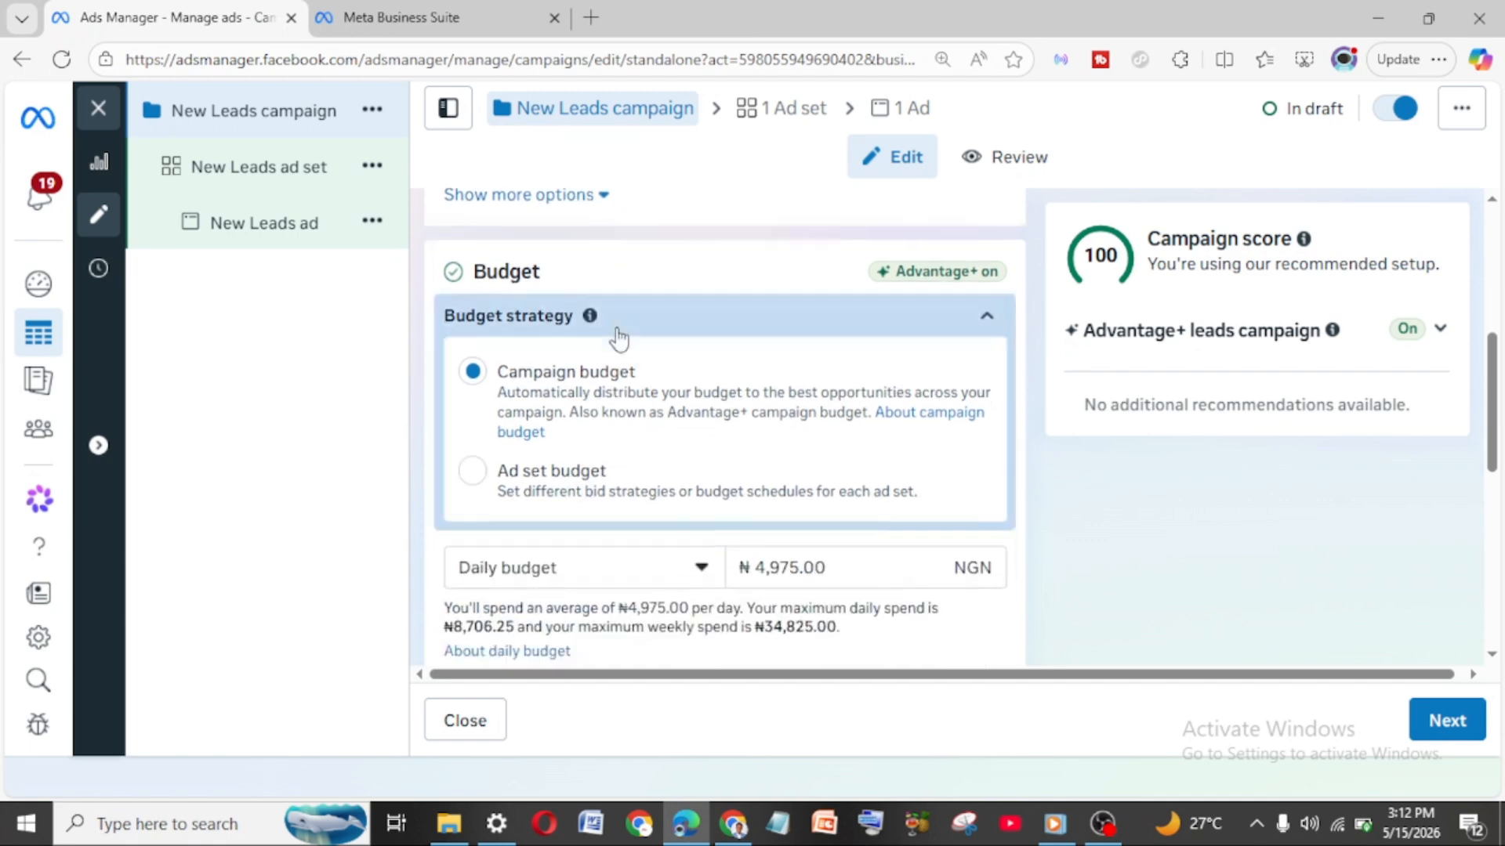
pyautogui.scroll(3, 619, 337)
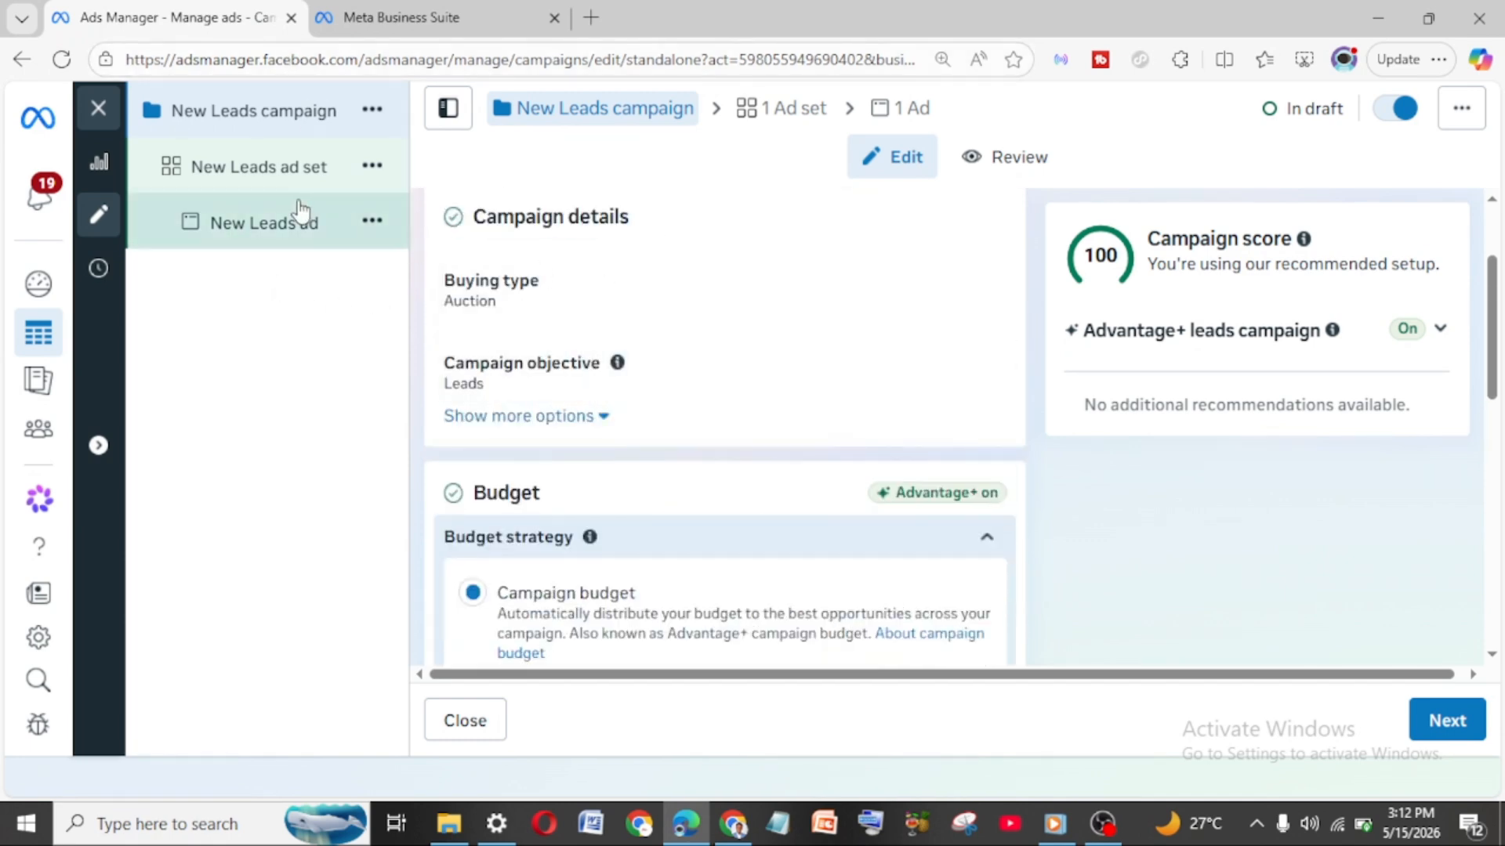
pyautogui.click(245, 180)
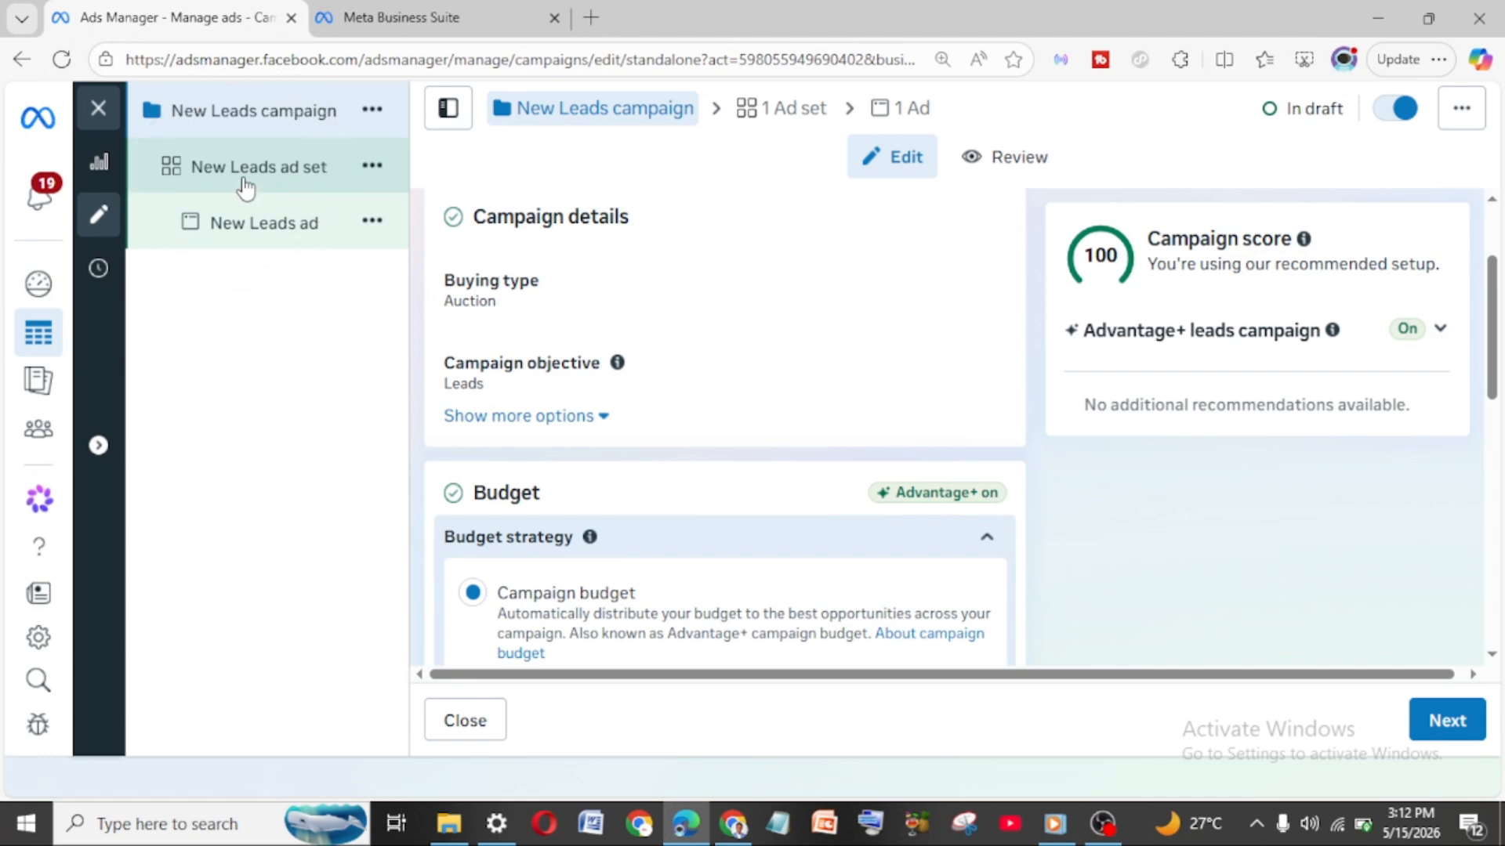
pyautogui.click(245, 182)
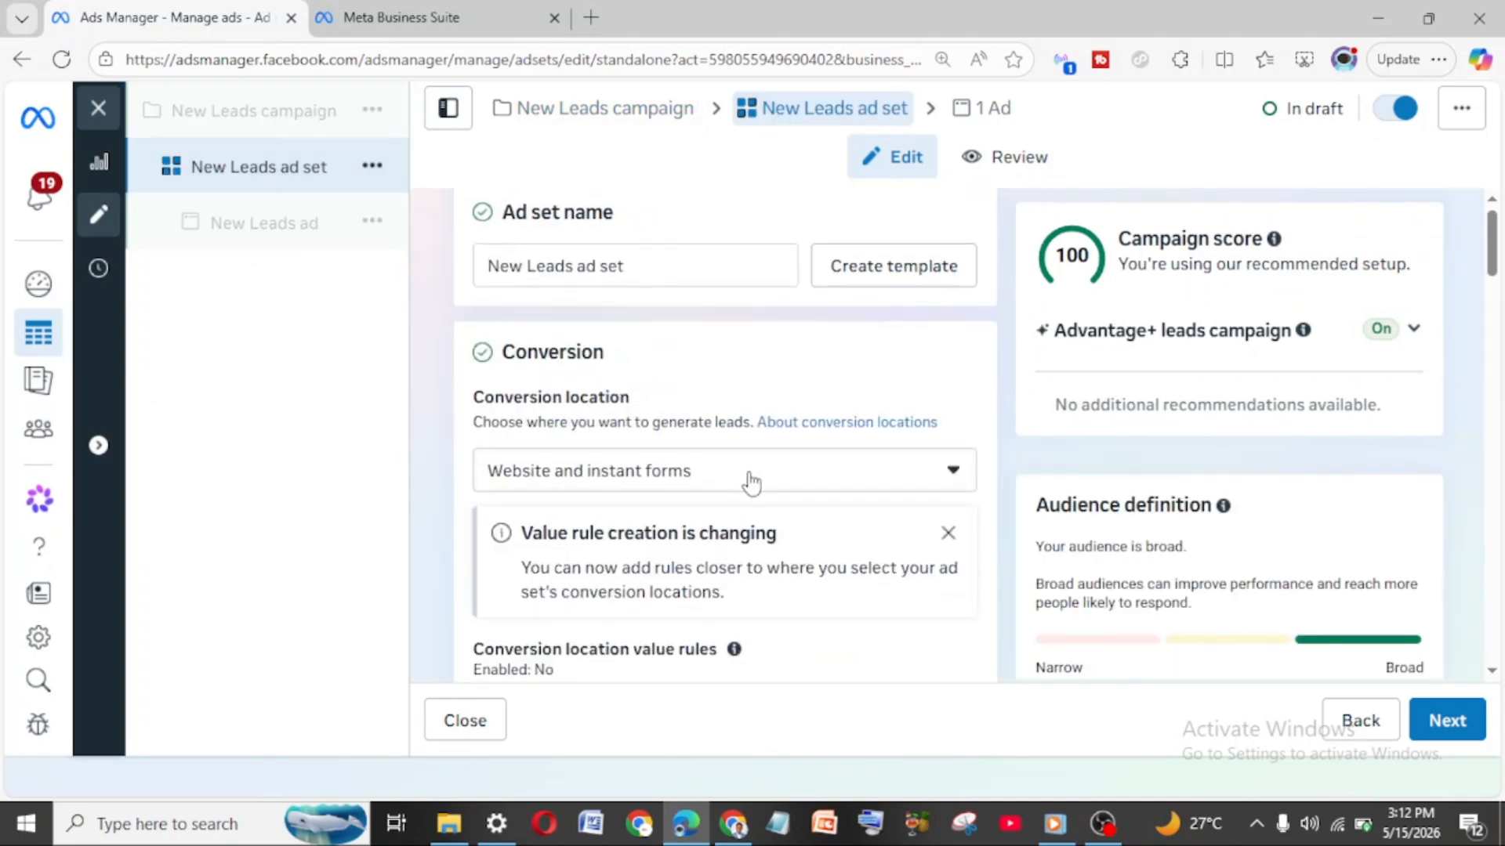
# Step: Set the ad set's conversion location to the single destination Instant forms
pyautogui.click(750, 482)
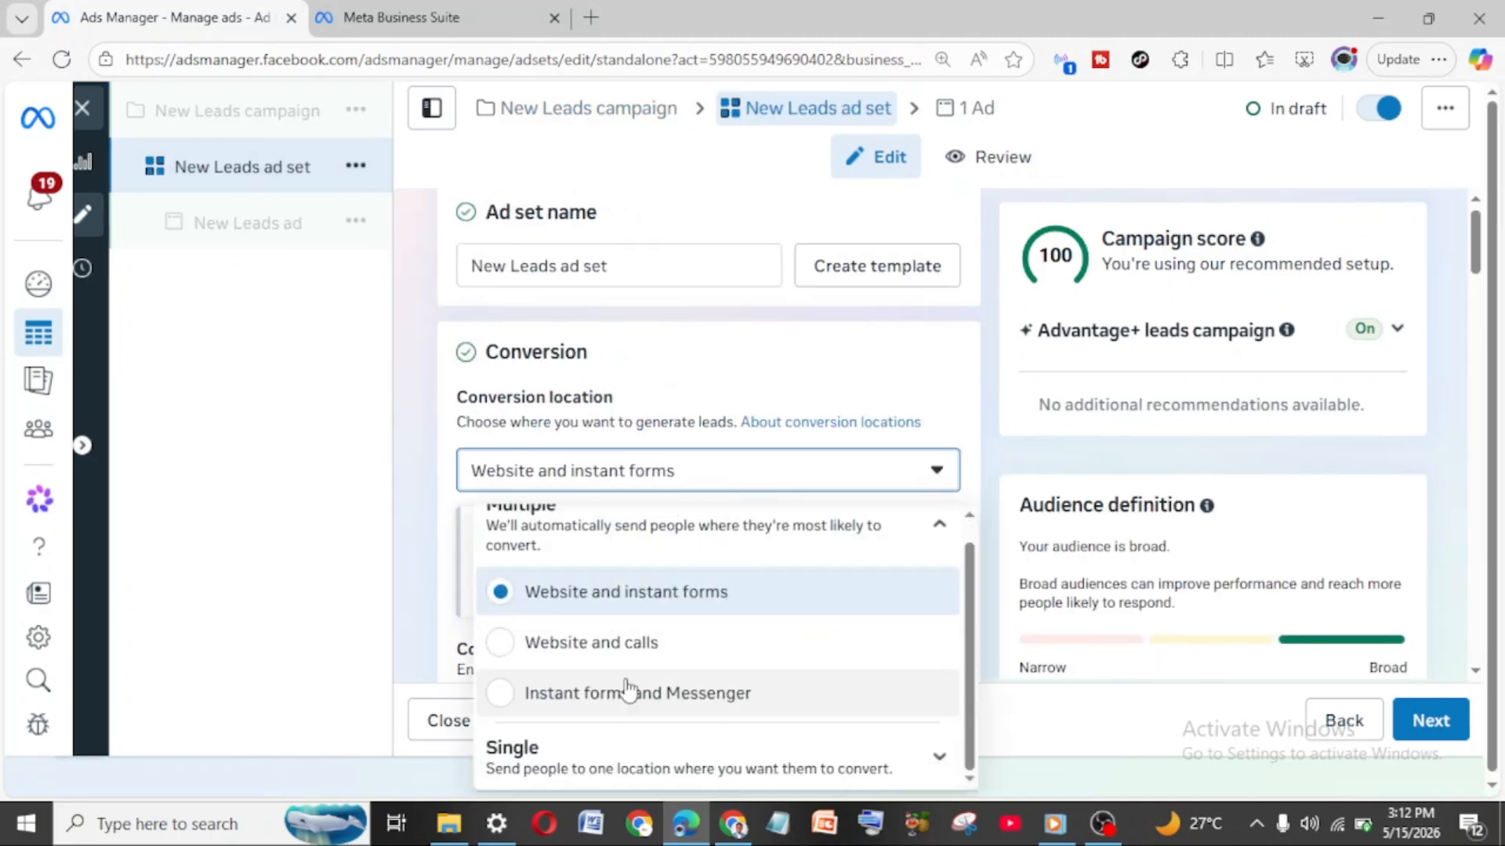
pyautogui.scroll(-2, 1000, 669)
pyautogui.scroll(-1, 615, 640)
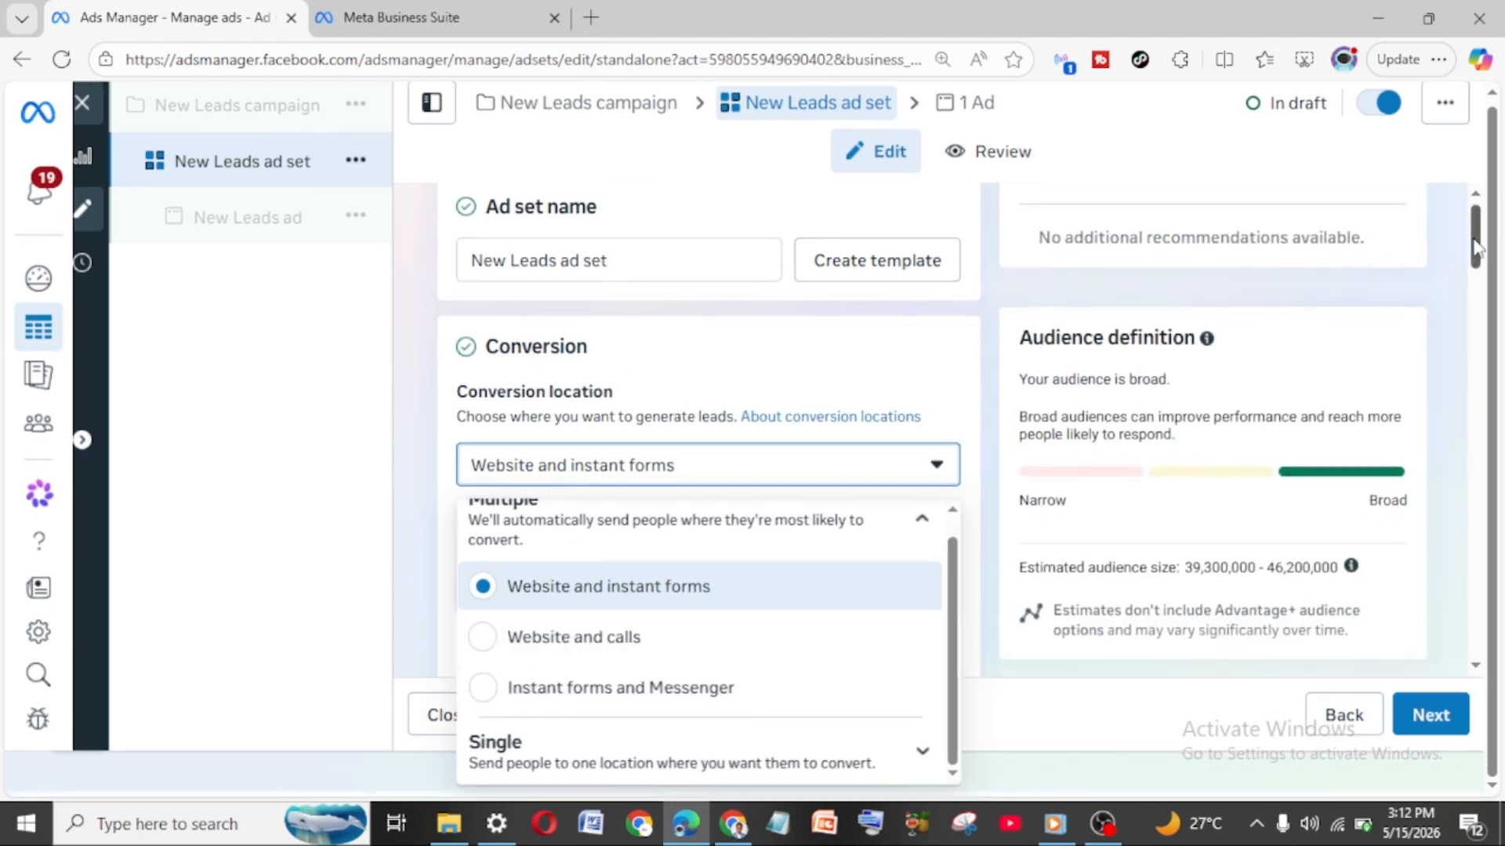
pyautogui.moveTo(1476, 249); pyautogui.dragTo(1477, 274)
pyautogui.click(947, 423)
pyautogui.click(950, 365)
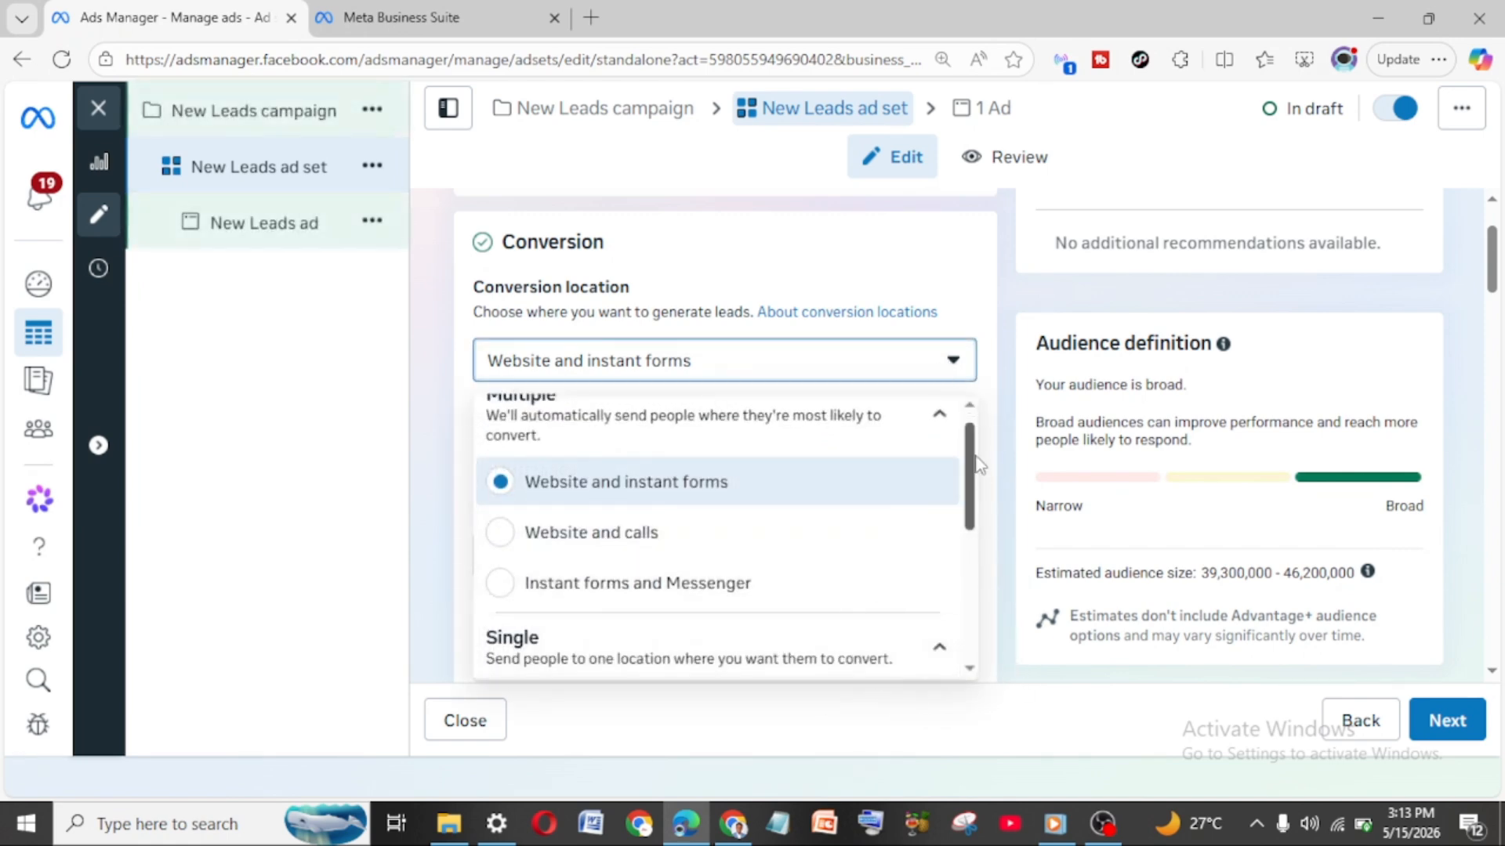
pyautogui.scroll(-3, 971, 462)
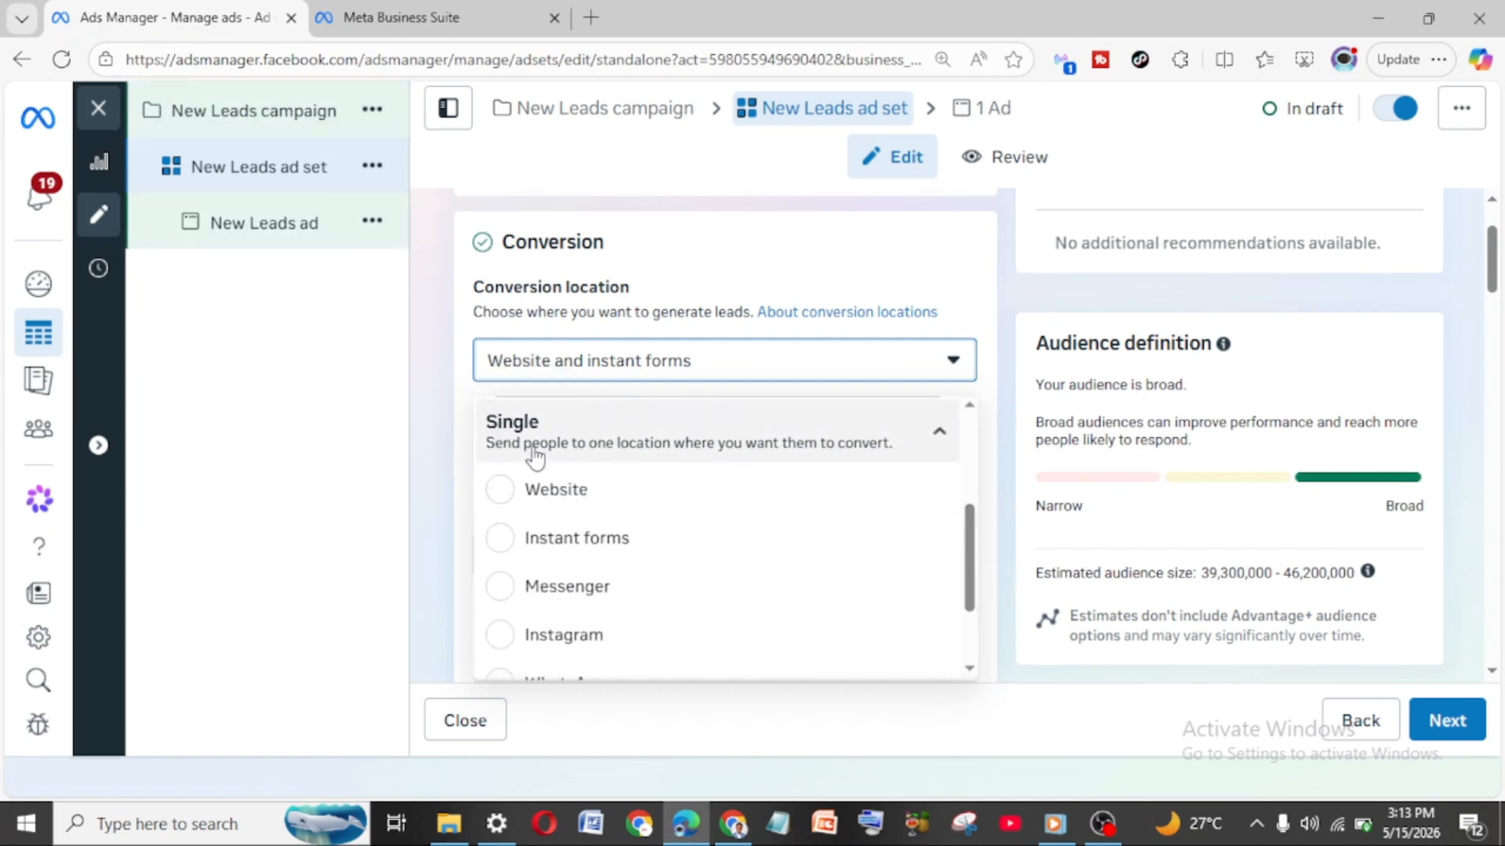
pyautogui.click(508, 539)
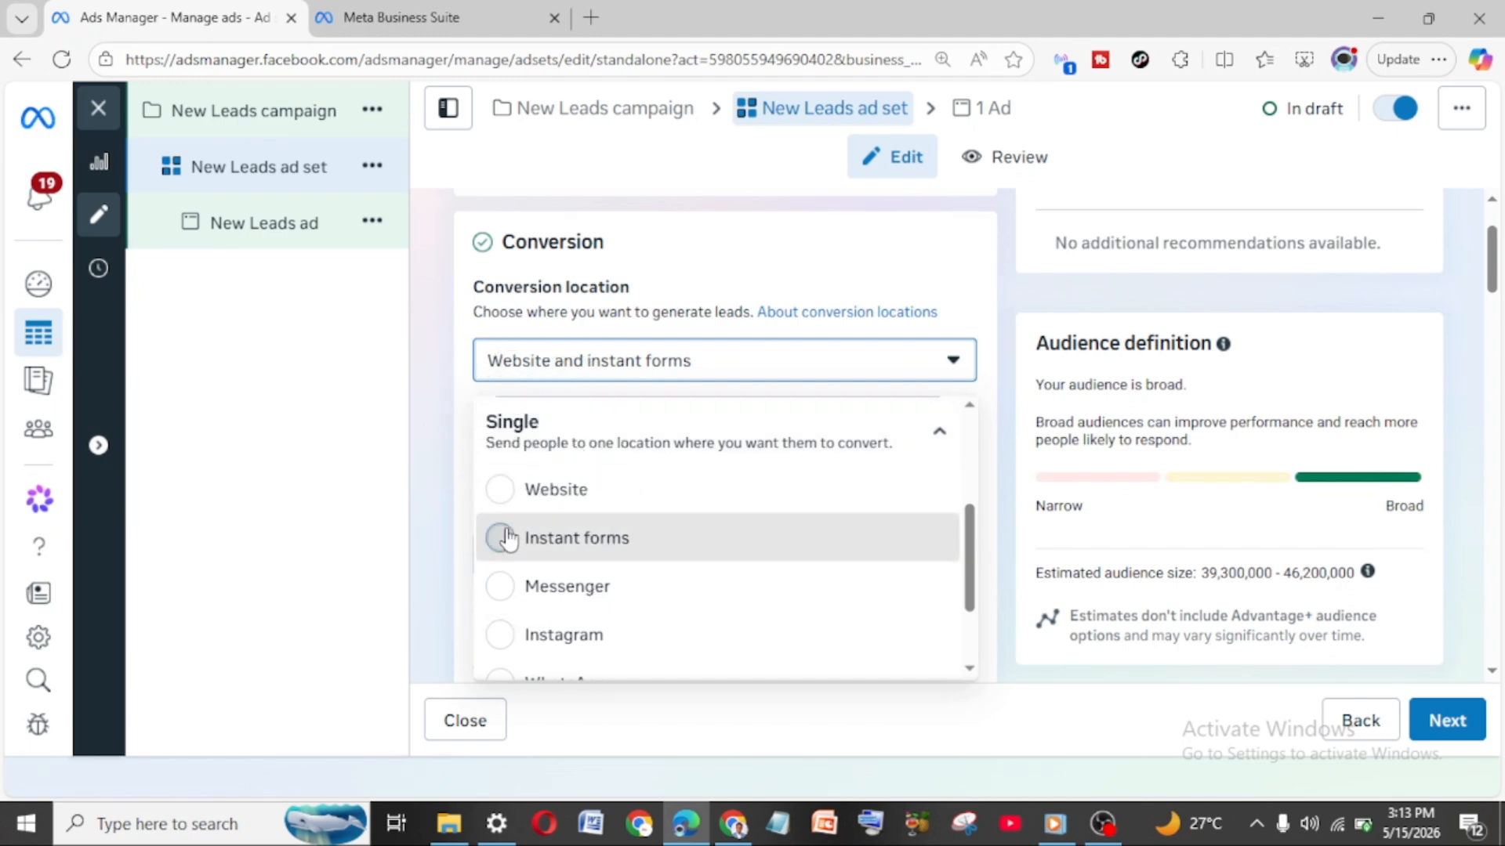
pyautogui.click(505, 539)
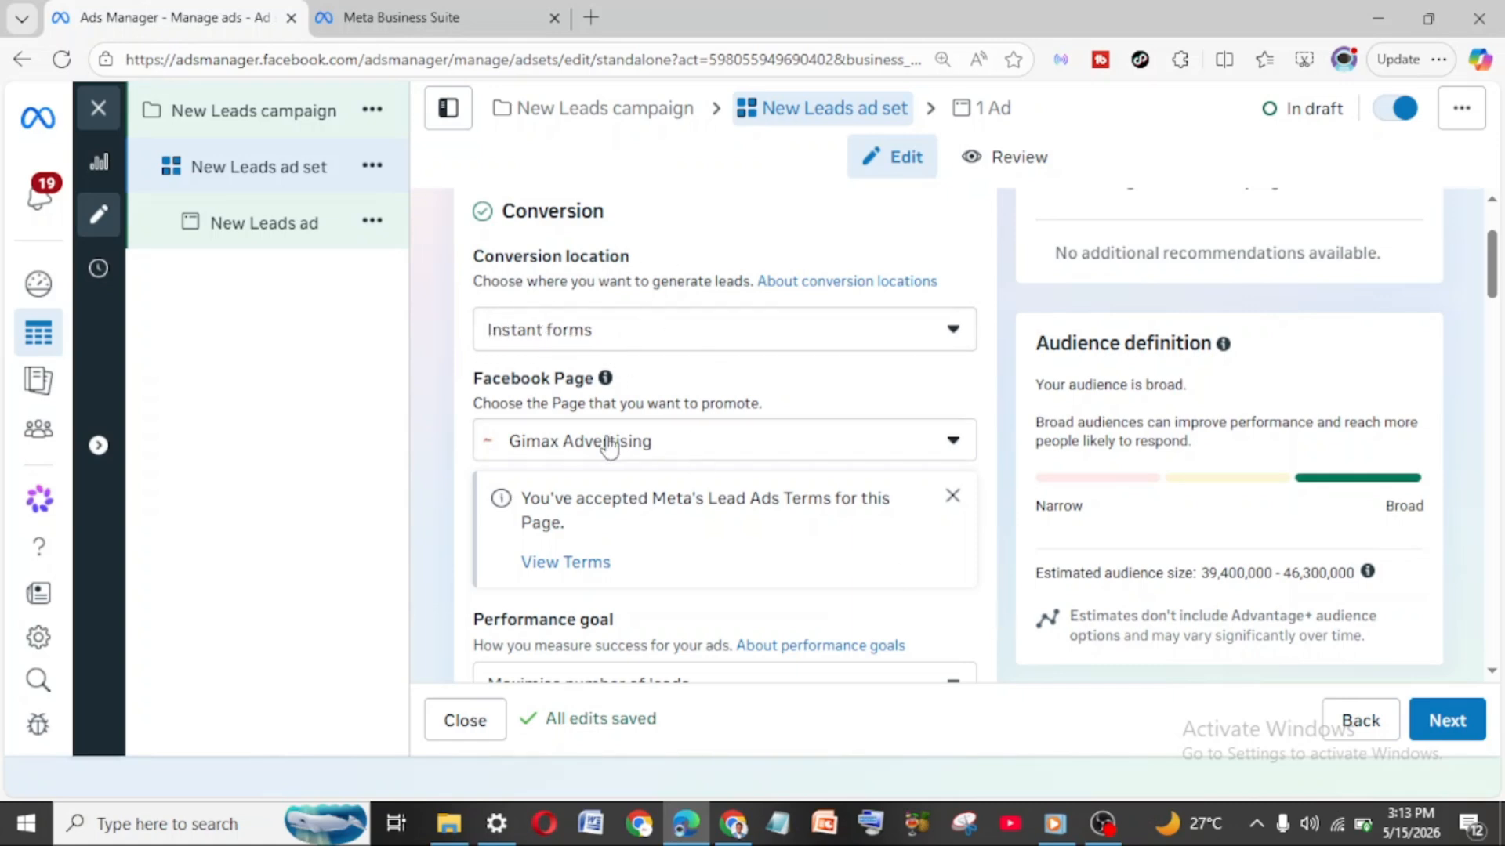
# Step: Review the ad set's conversion, budget and audience settings and continue to the New Leads ad
pyautogui.scroll(-12, 609, 445)
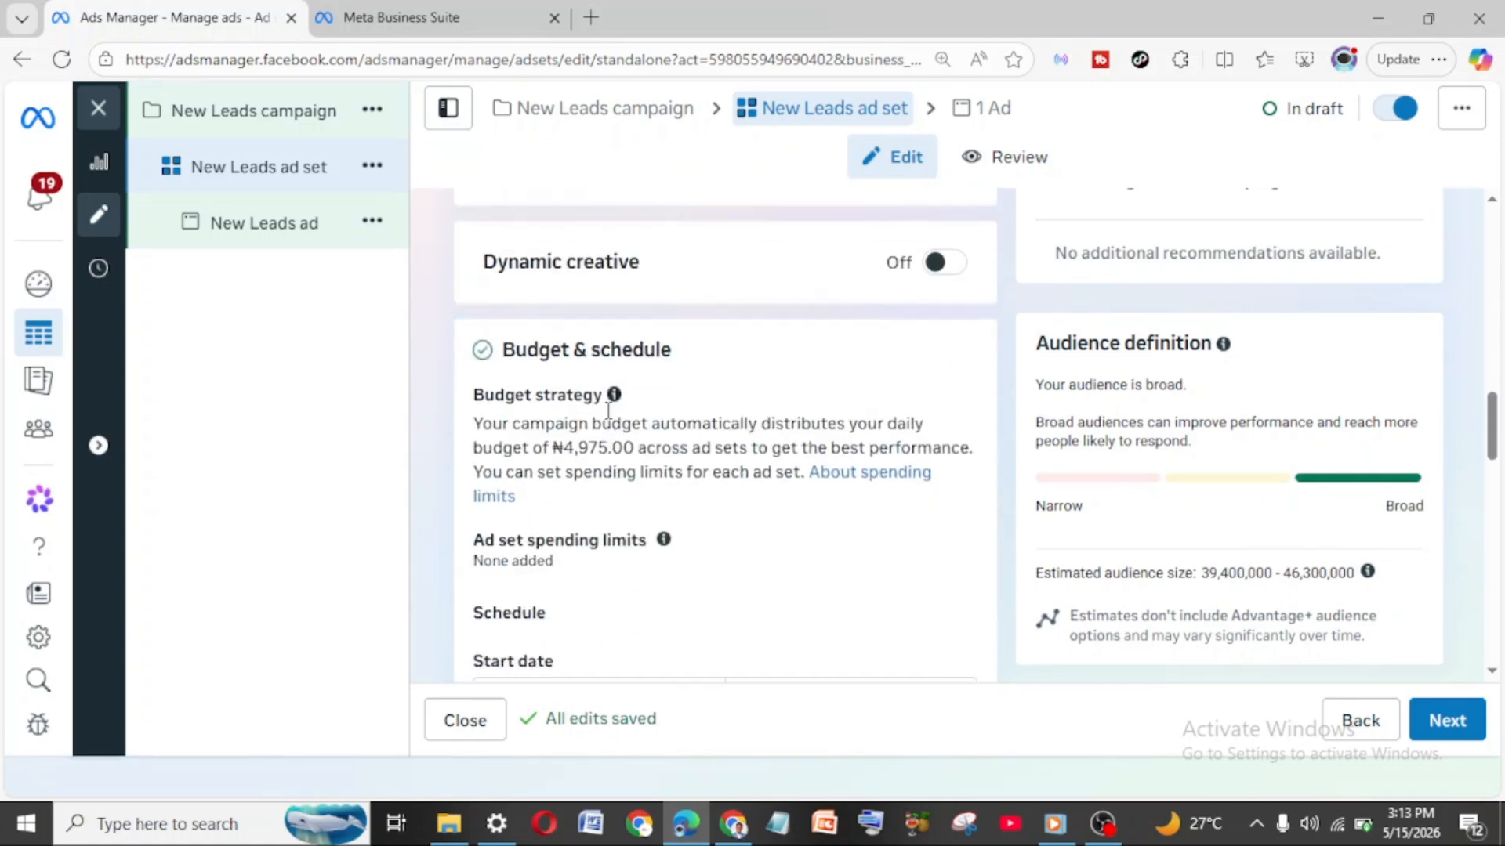
pyautogui.scroll(-10, 608, 409)
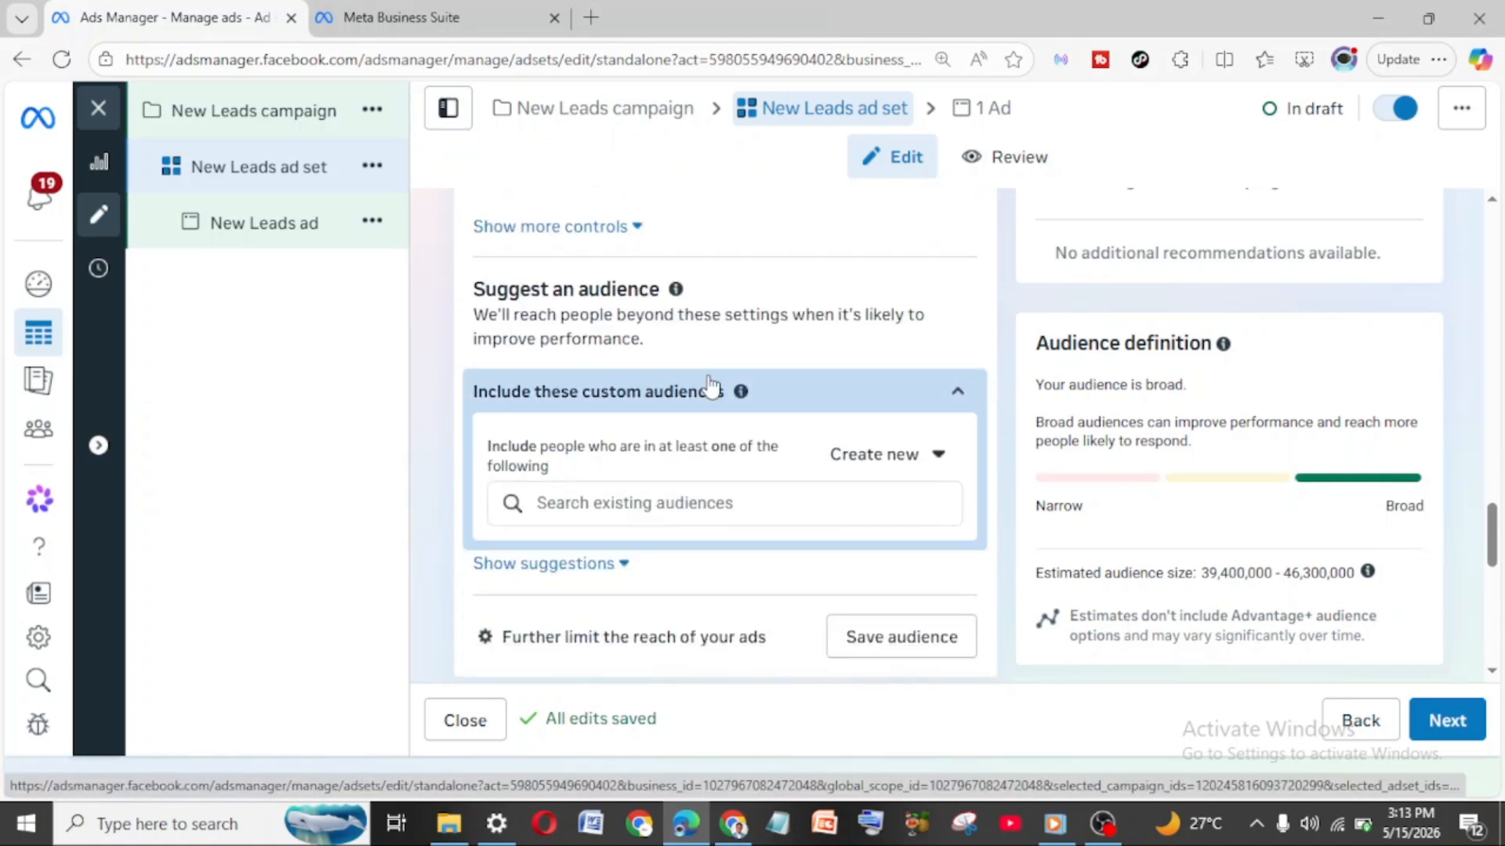
pyautogui.scroll(10, 710, 384)
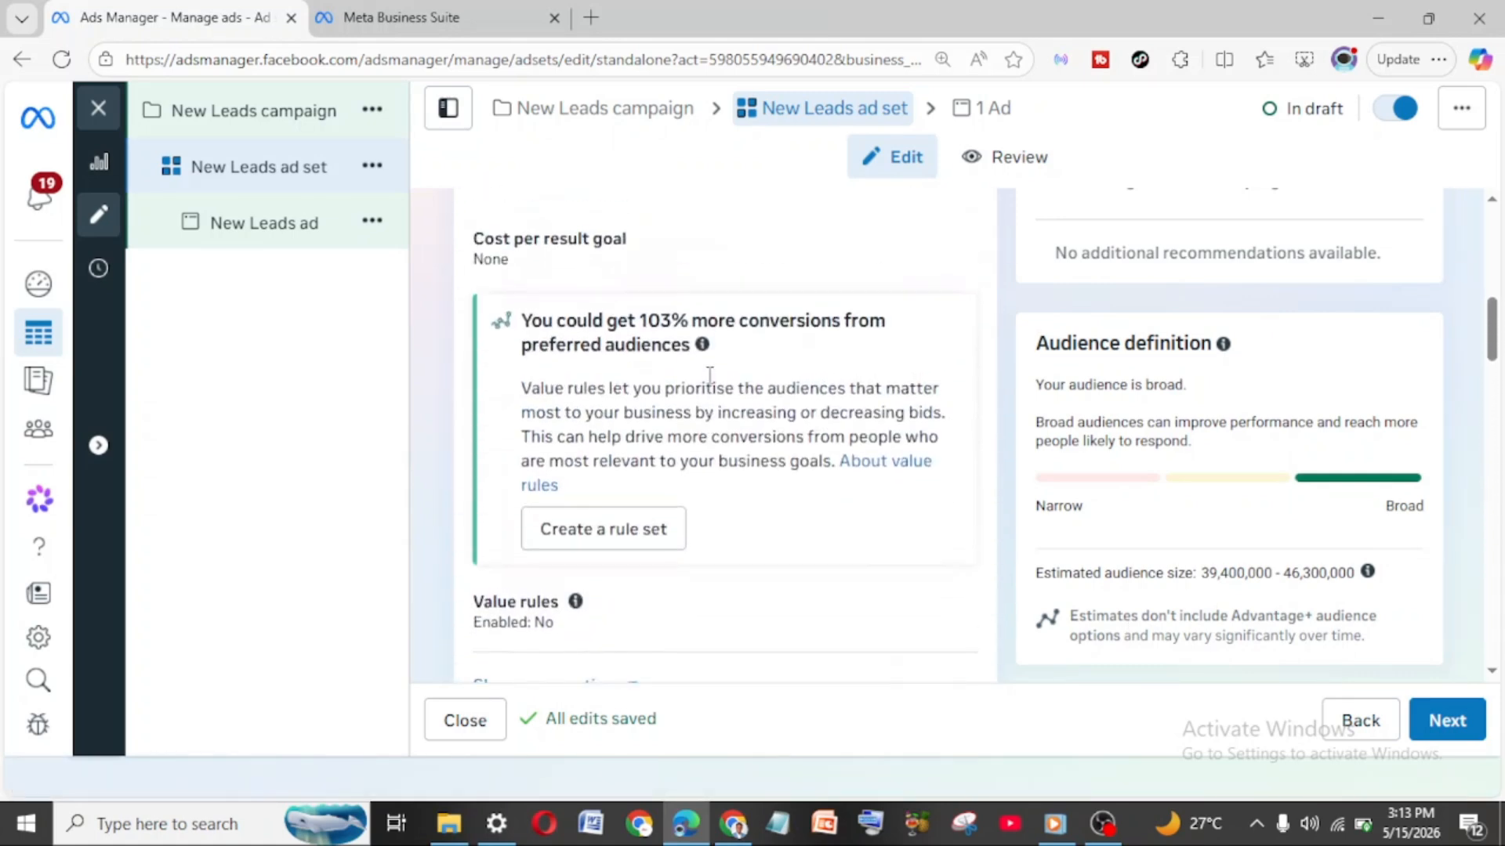
pyautogui.scroll(10, 710, 378)
pyautogui.scroll(-3, 712, 384)
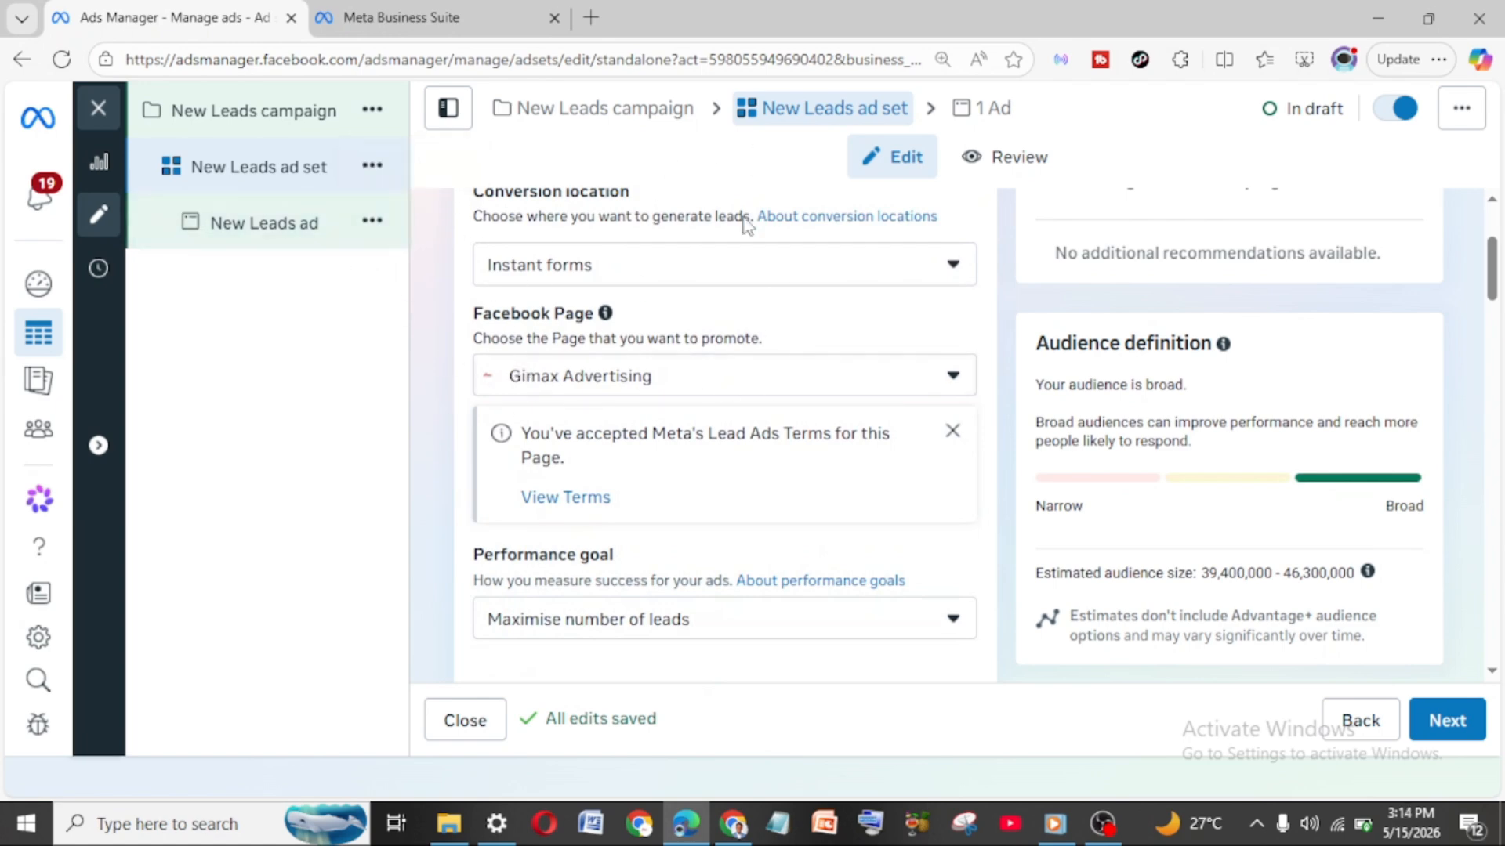
pyautogui.click(1437, 733)
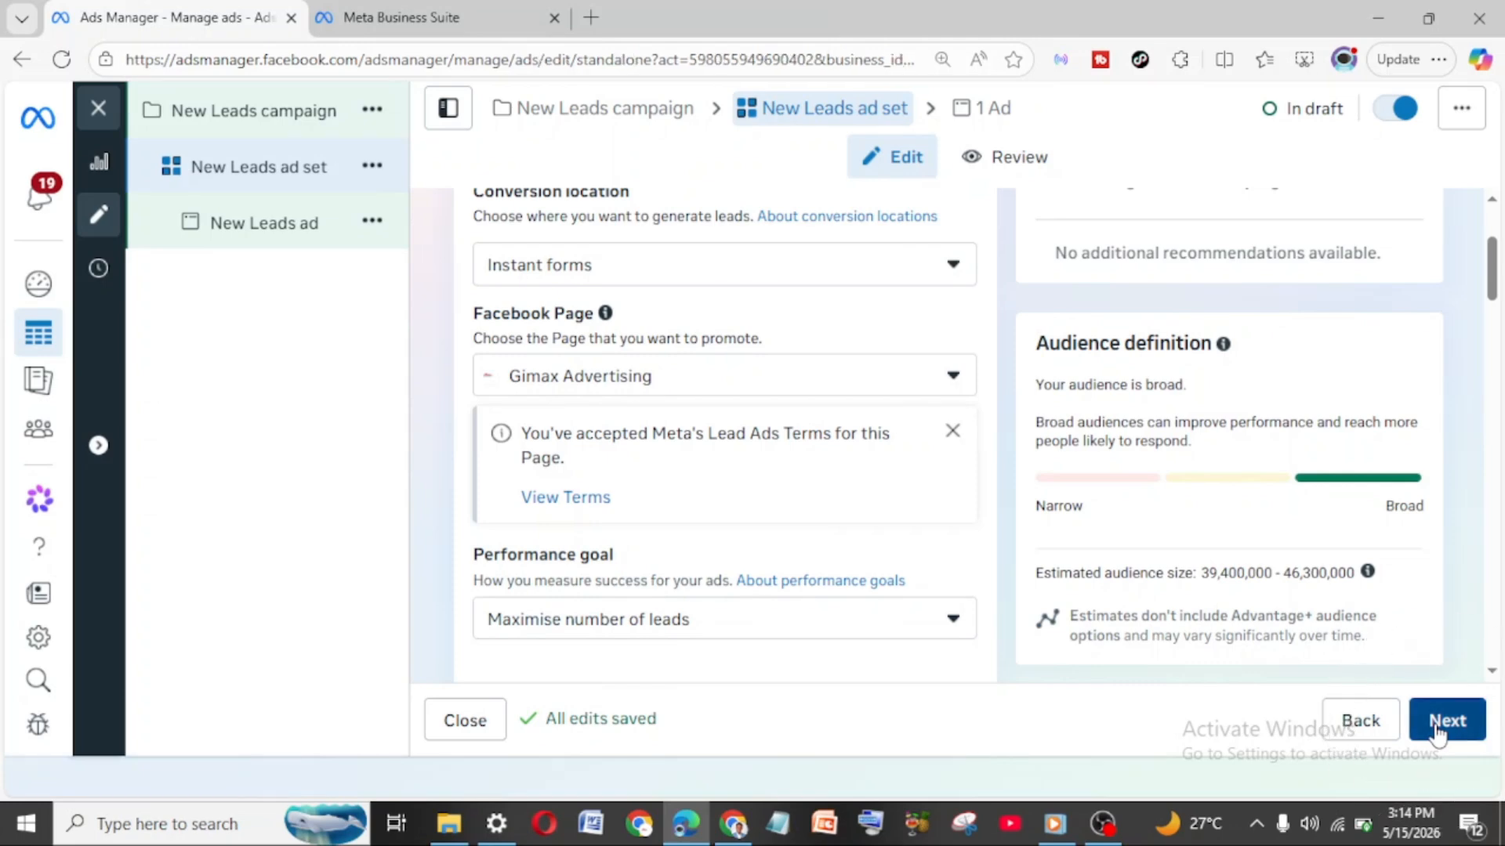
# Step: Start creating a new instant form in the ad's Destination section
pyautogui.scroll(-5, 622, 417)
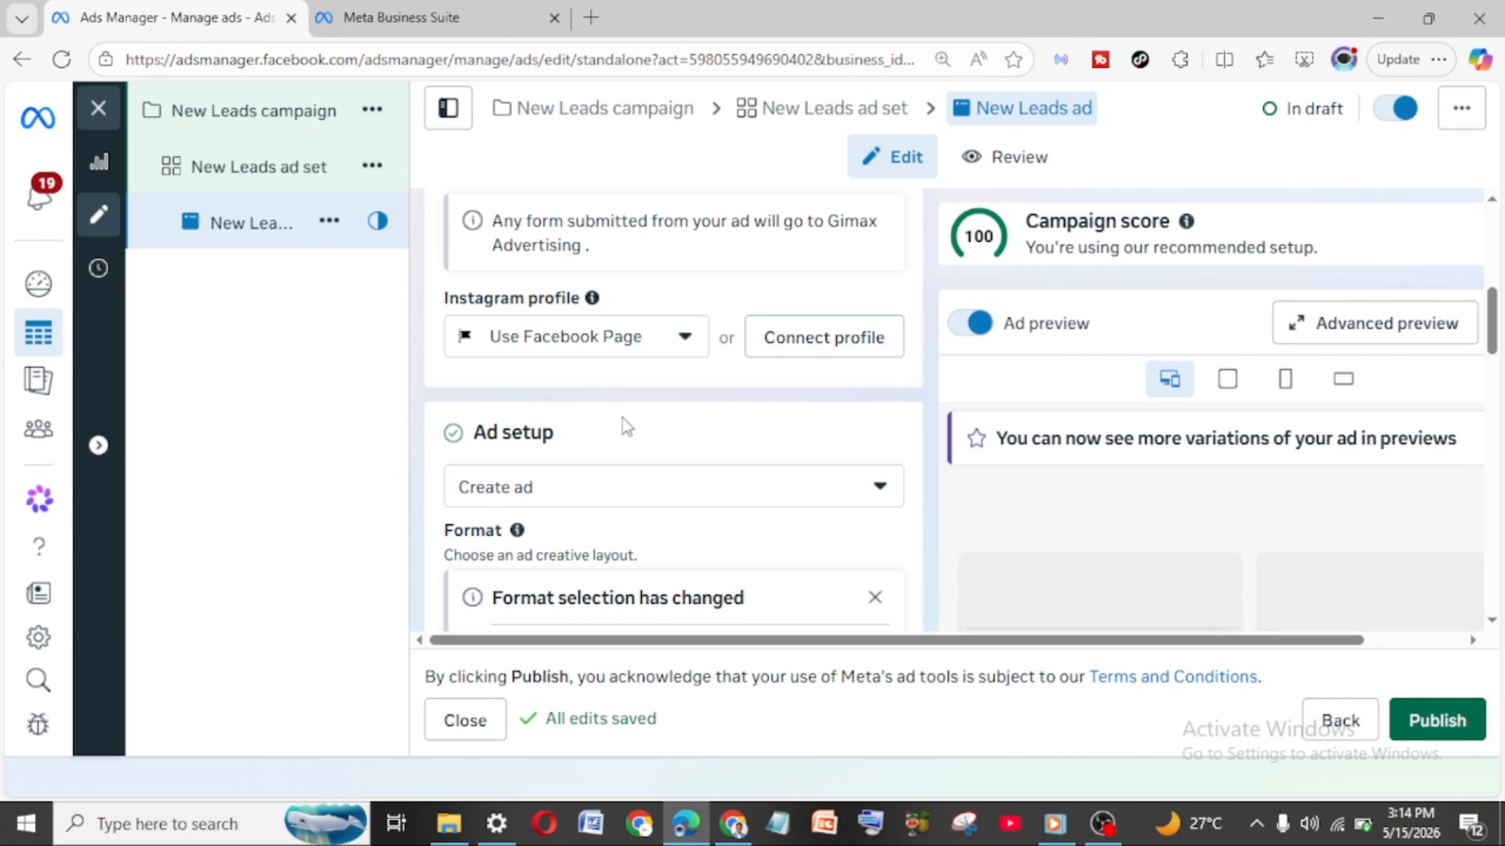
pyautogui.scroll(-4, 690, 560)
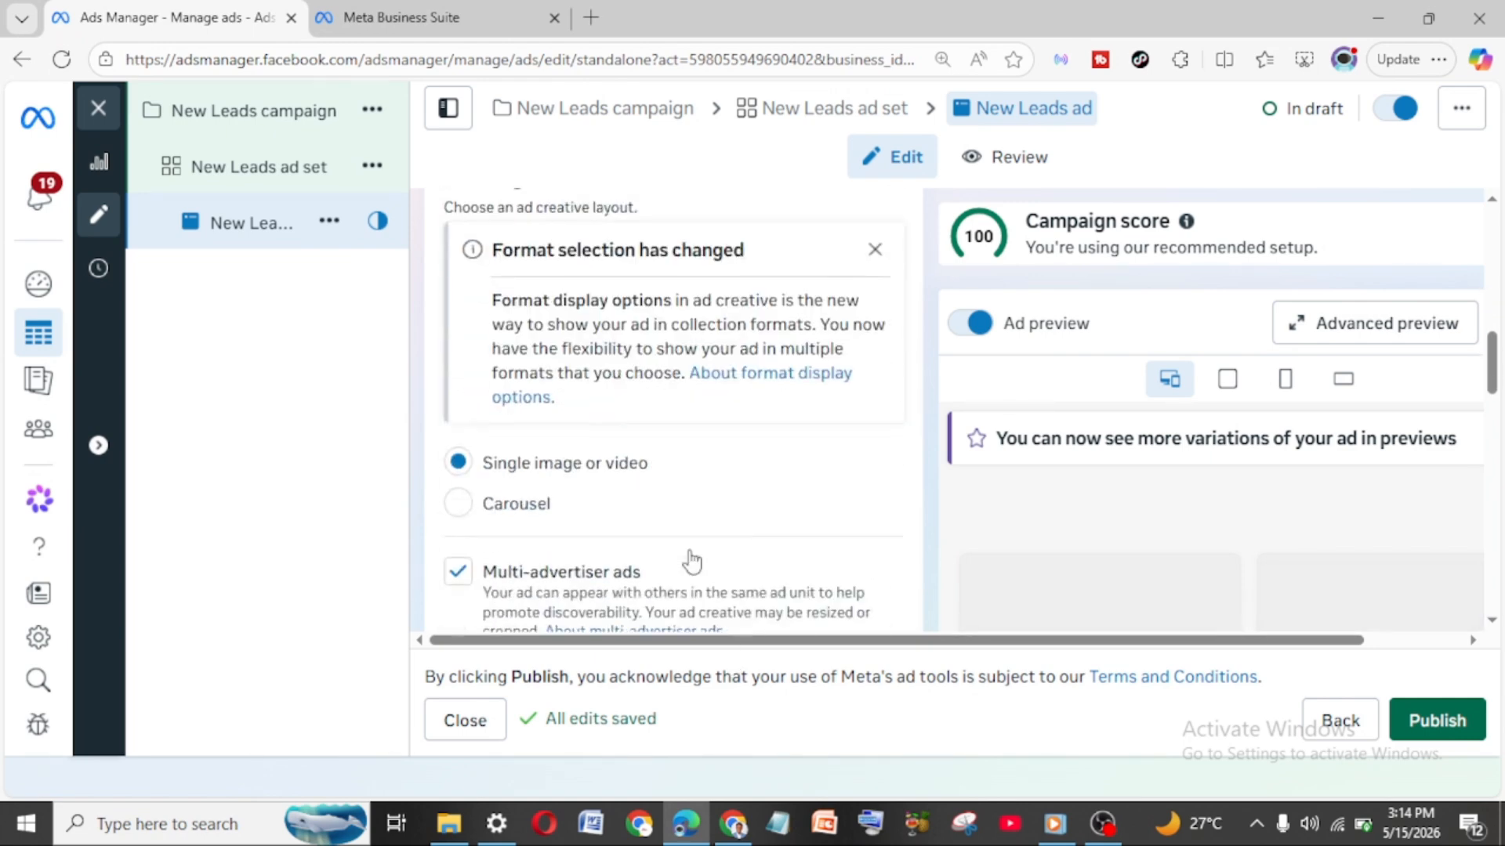
pyautogui.scroll(-5, 690, 558)
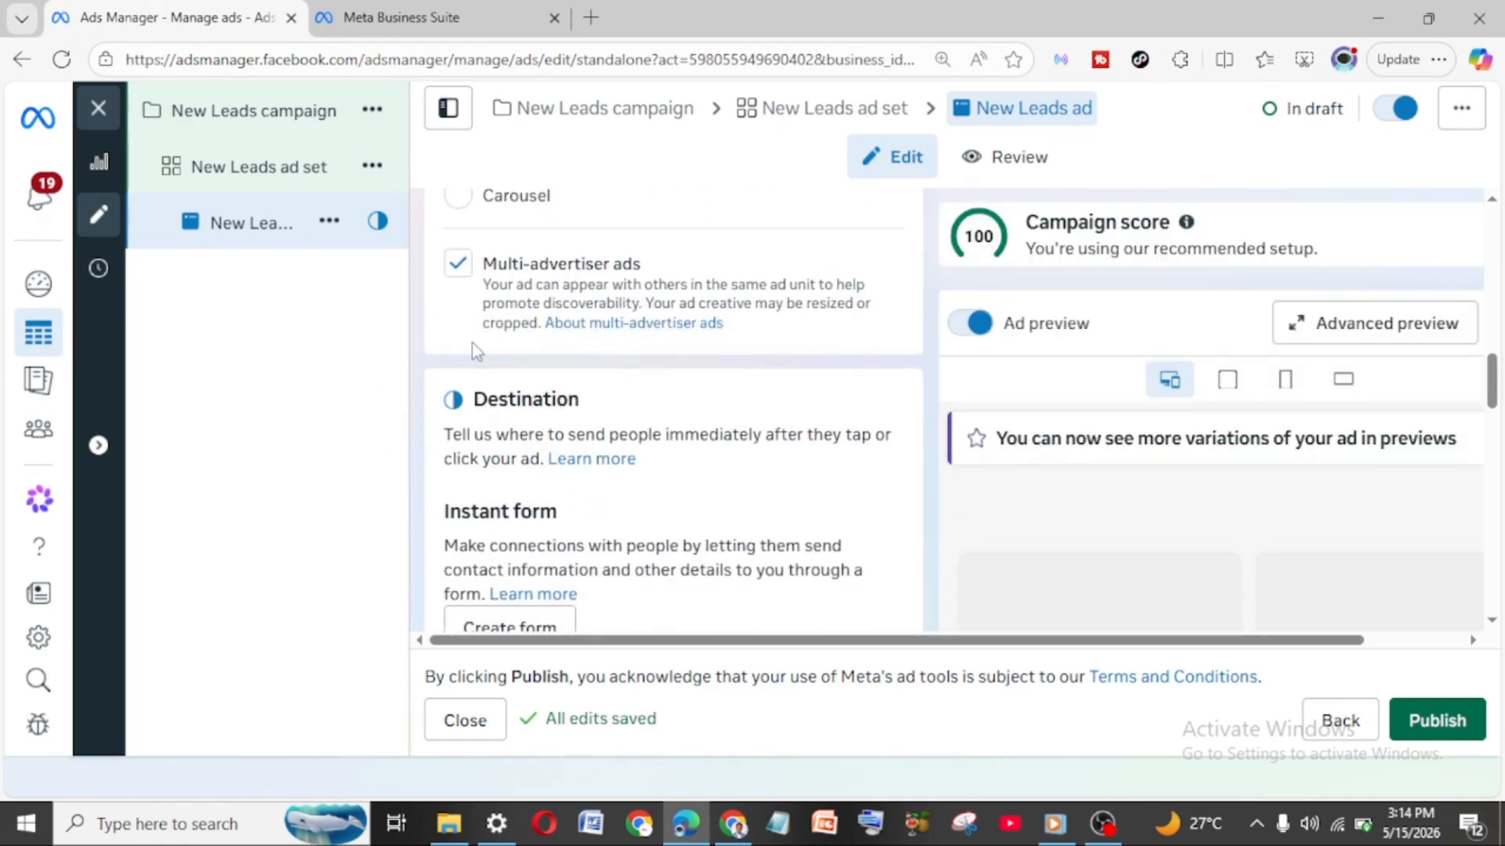
pyautogui.click(523, 417)
pyautogui.moveTo(440, 519); pyautogui.dragTo(579, 524)
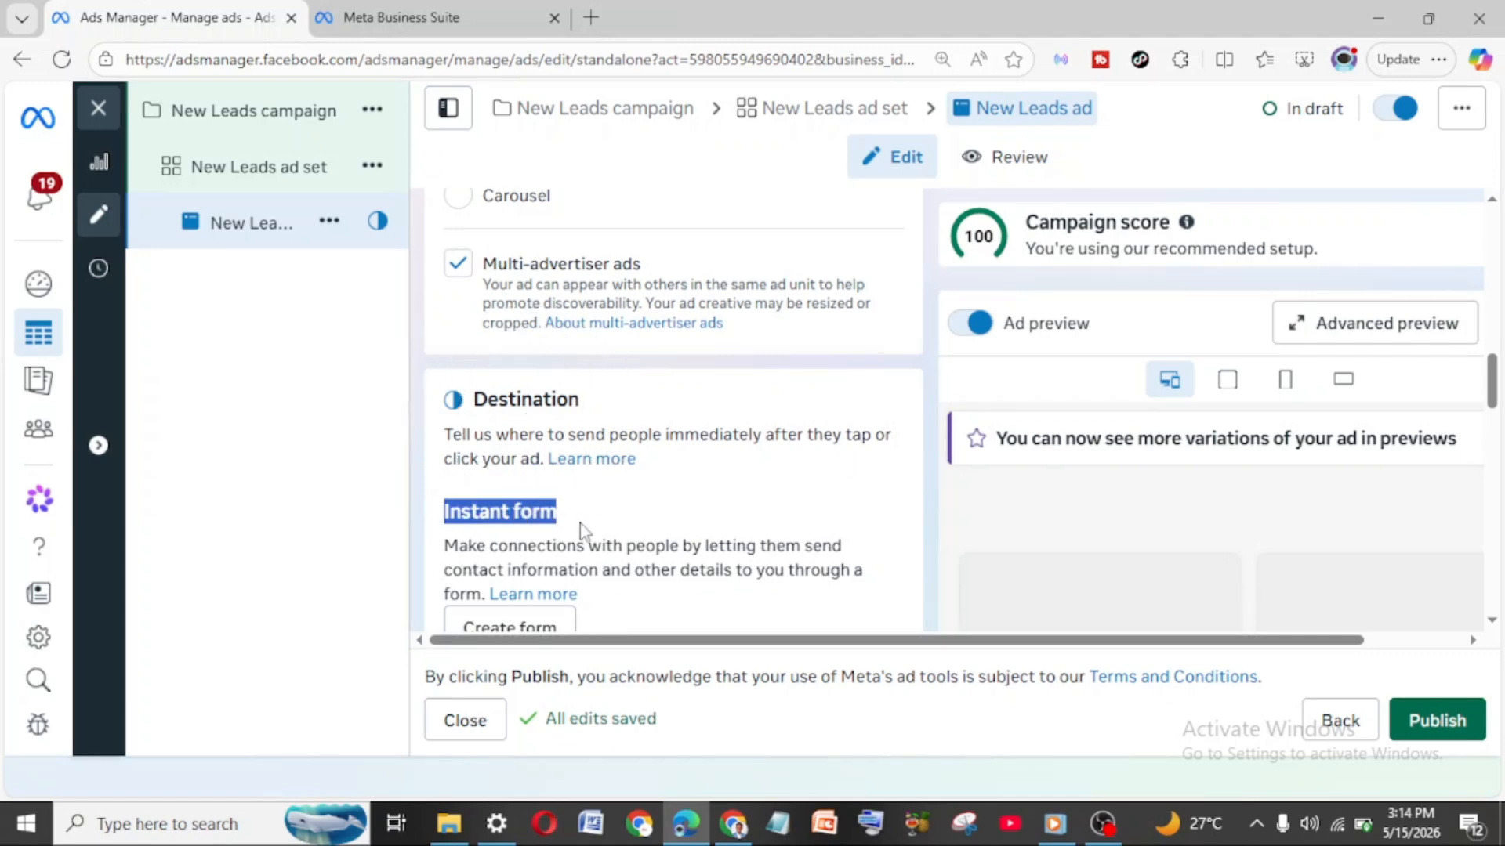
pyautogui.click(473, 510)
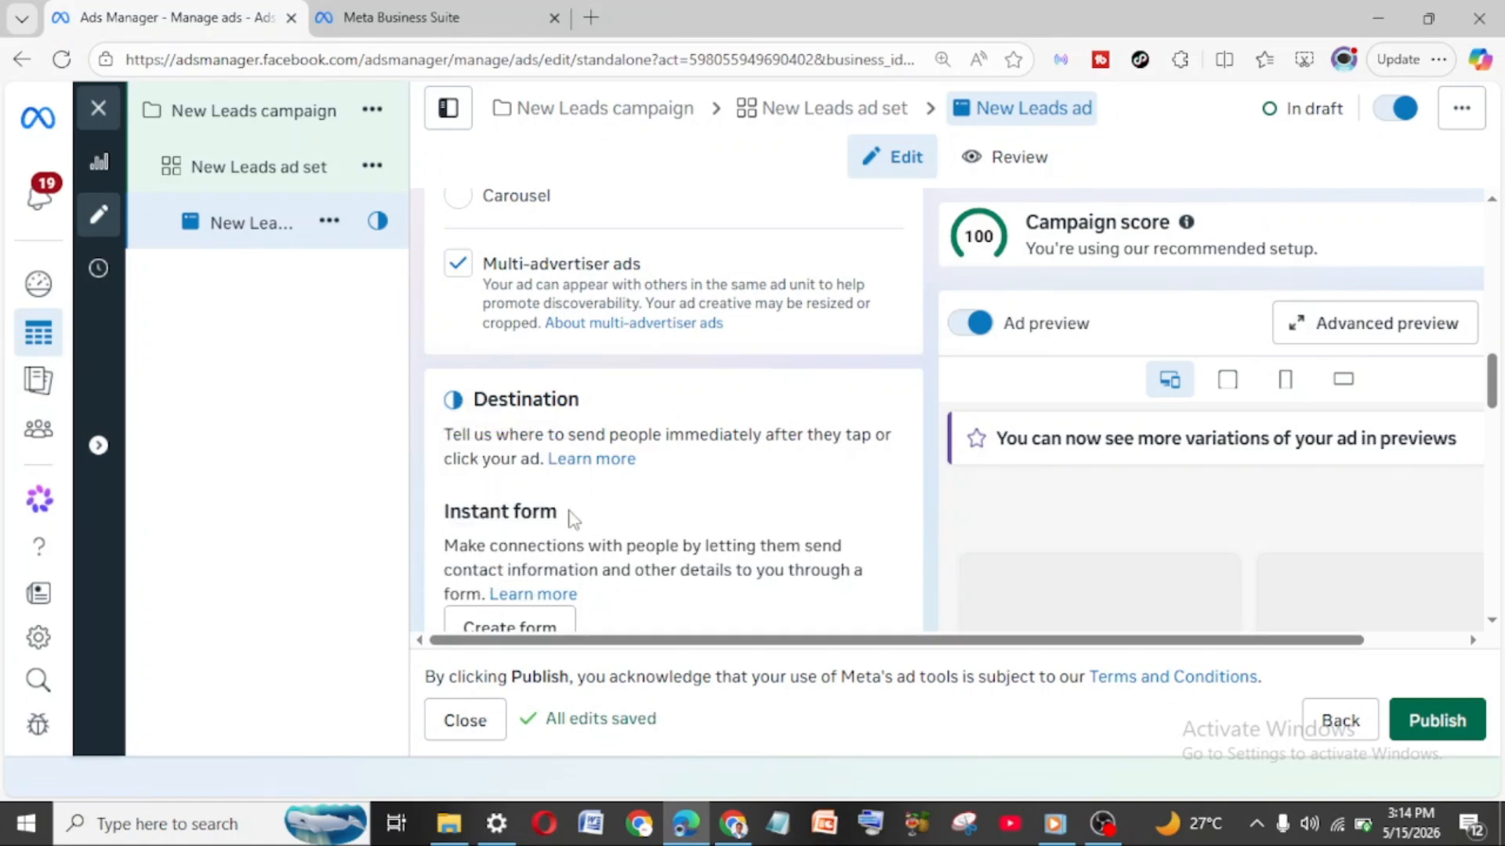
pyautogui.scroll(-1, 573, 517)
pyautogui.scroll(-2, 573, 518)
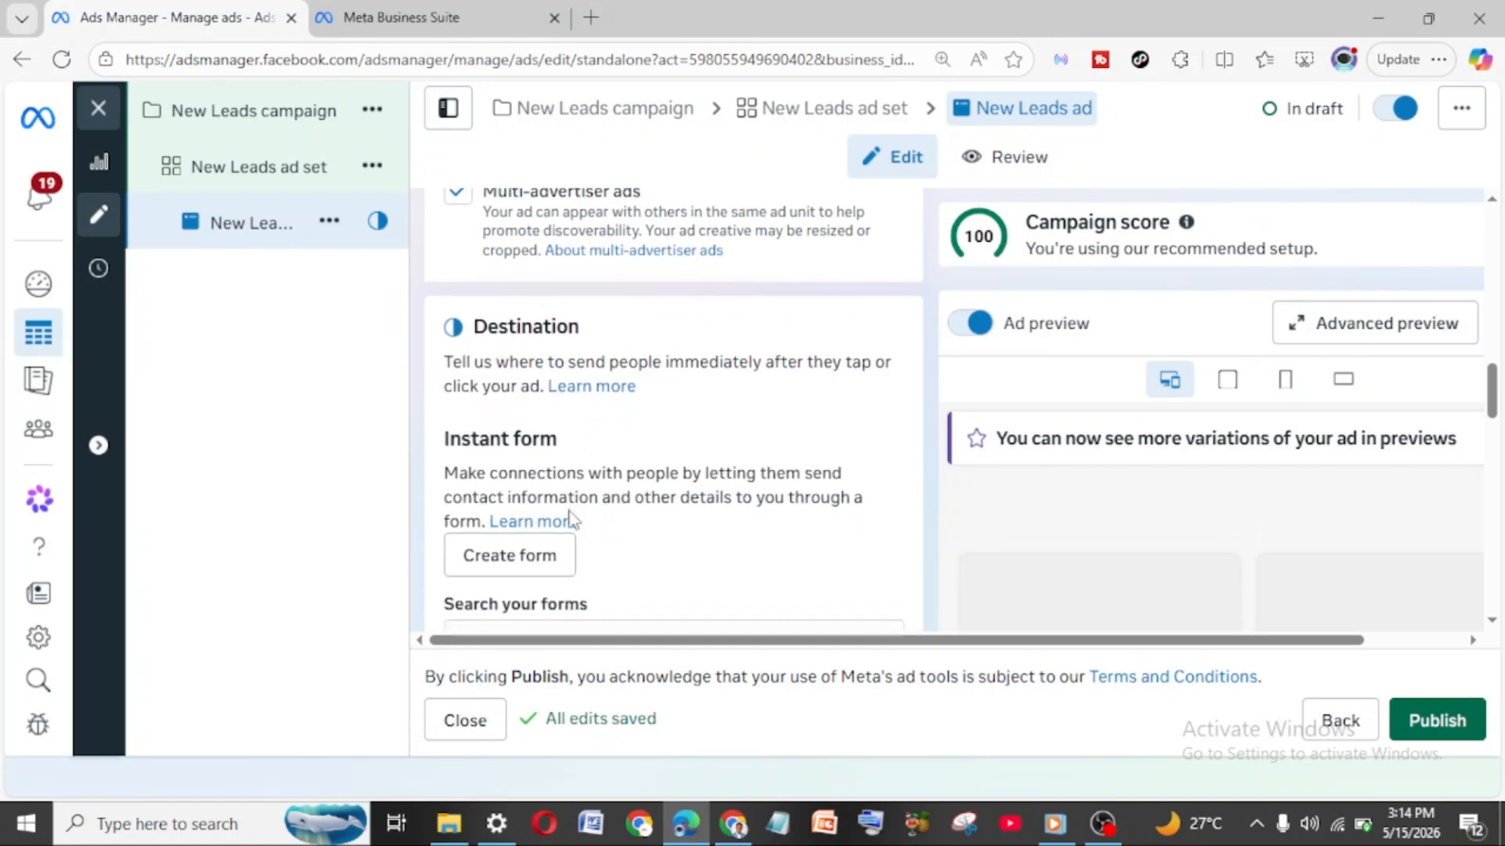
pyautogui.click(509, 546)
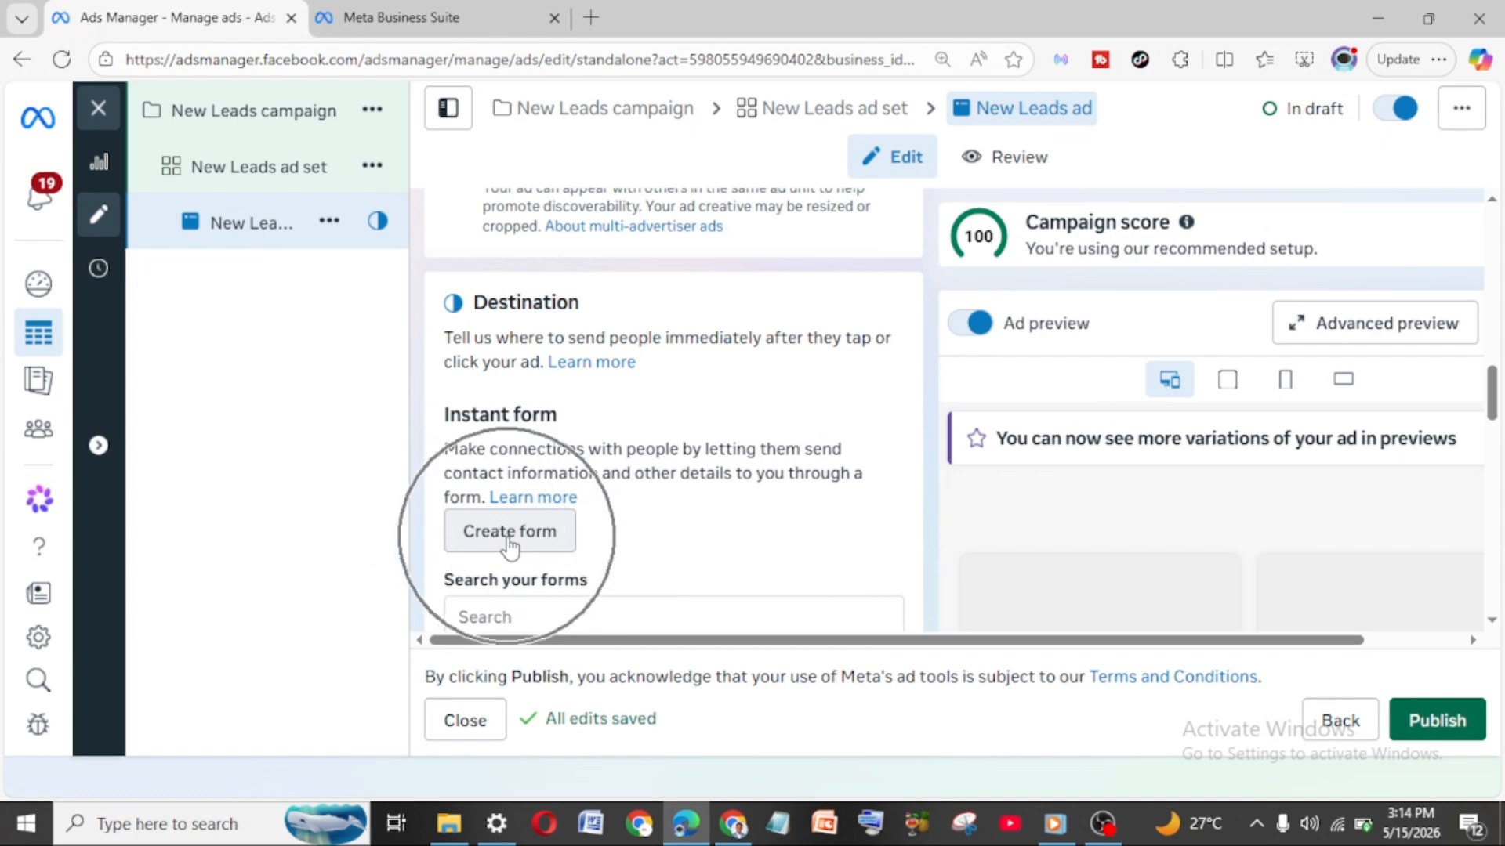
pyautogui.click(509, 540)
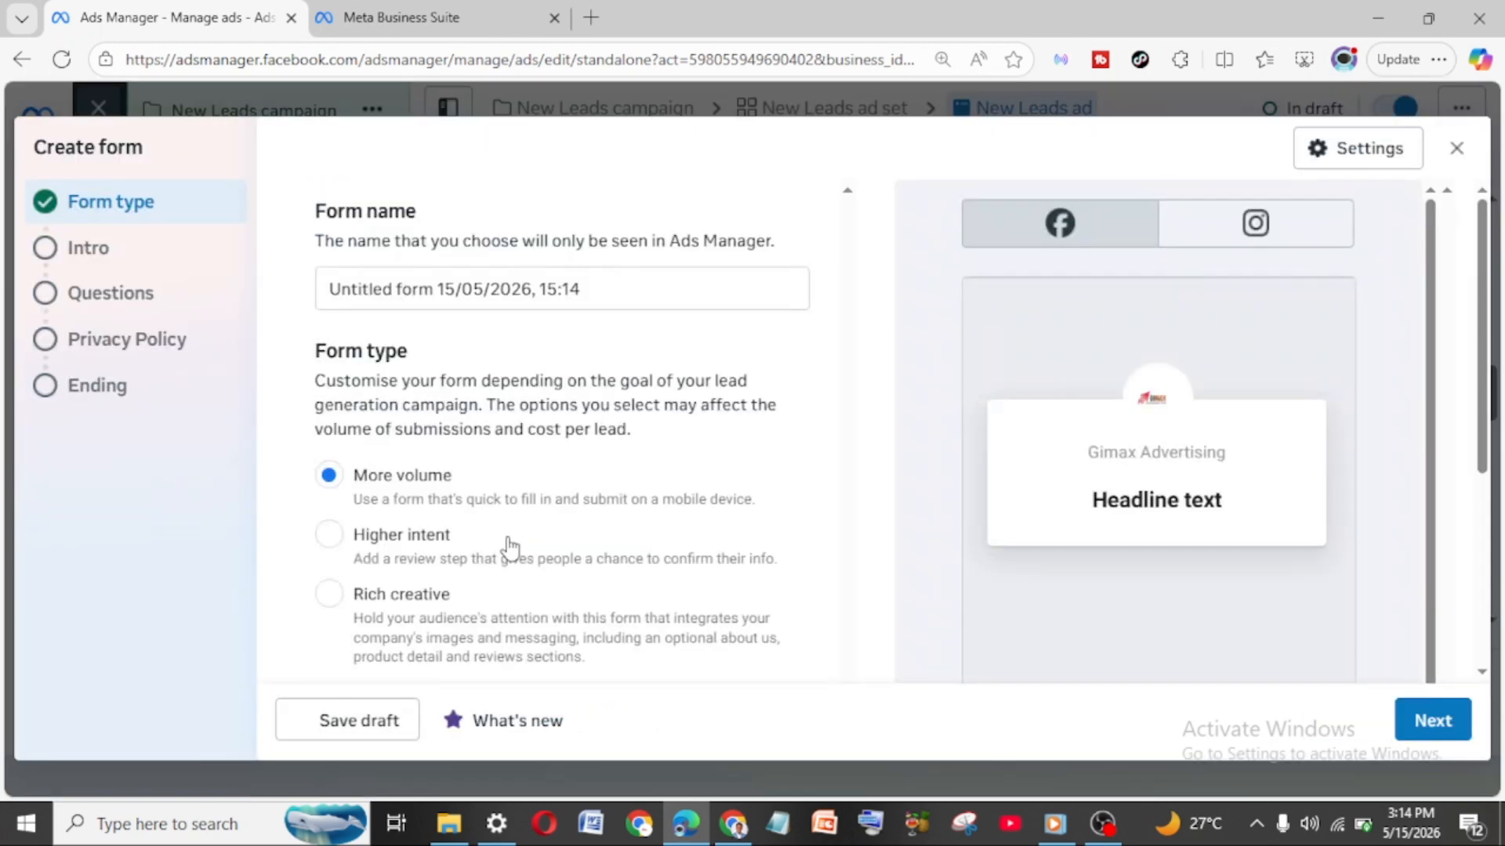
# Step: Replace the default form name with "High"
pyautogui.click(603, 286)
pyautogui.moveTo(603, 286); pyautogui.dragTo(266, 328)
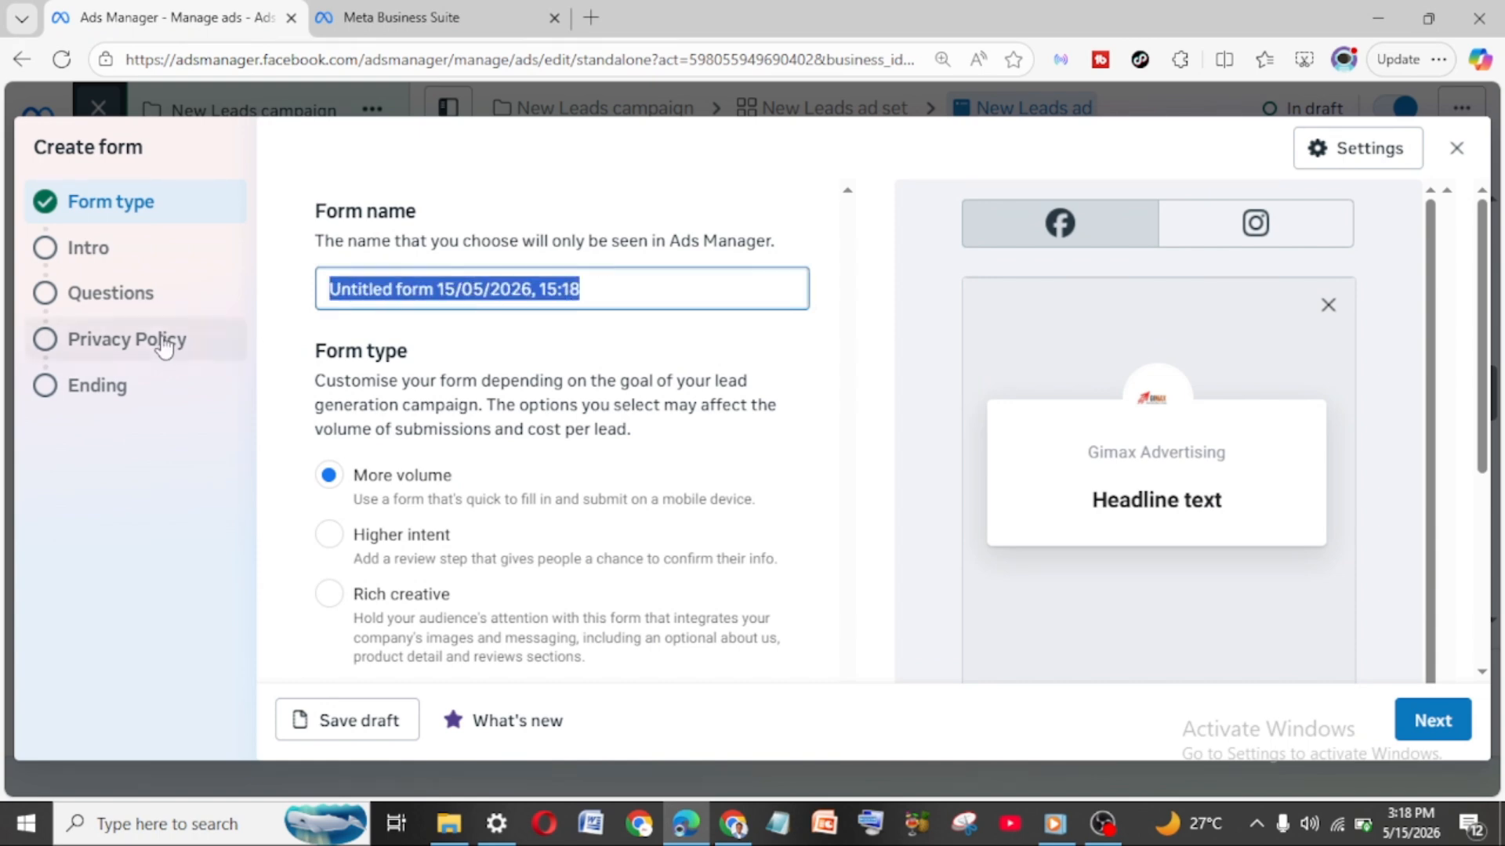
pyautogui.write('High')
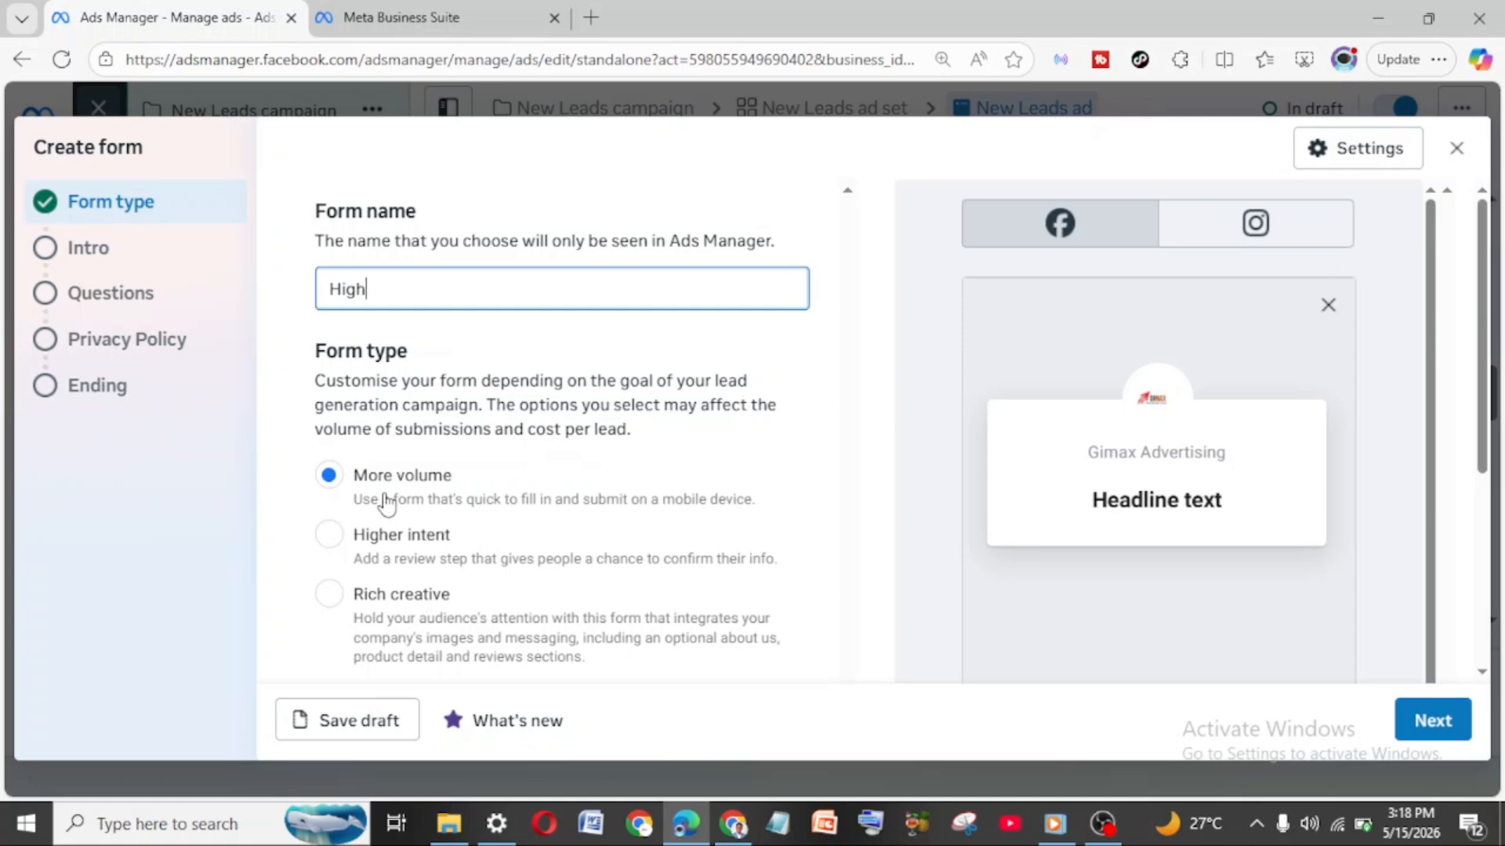
# Step: Compare the More volume and Higher intent form types, and set the form type to Higher intent
pyautogui.click(330, 536)
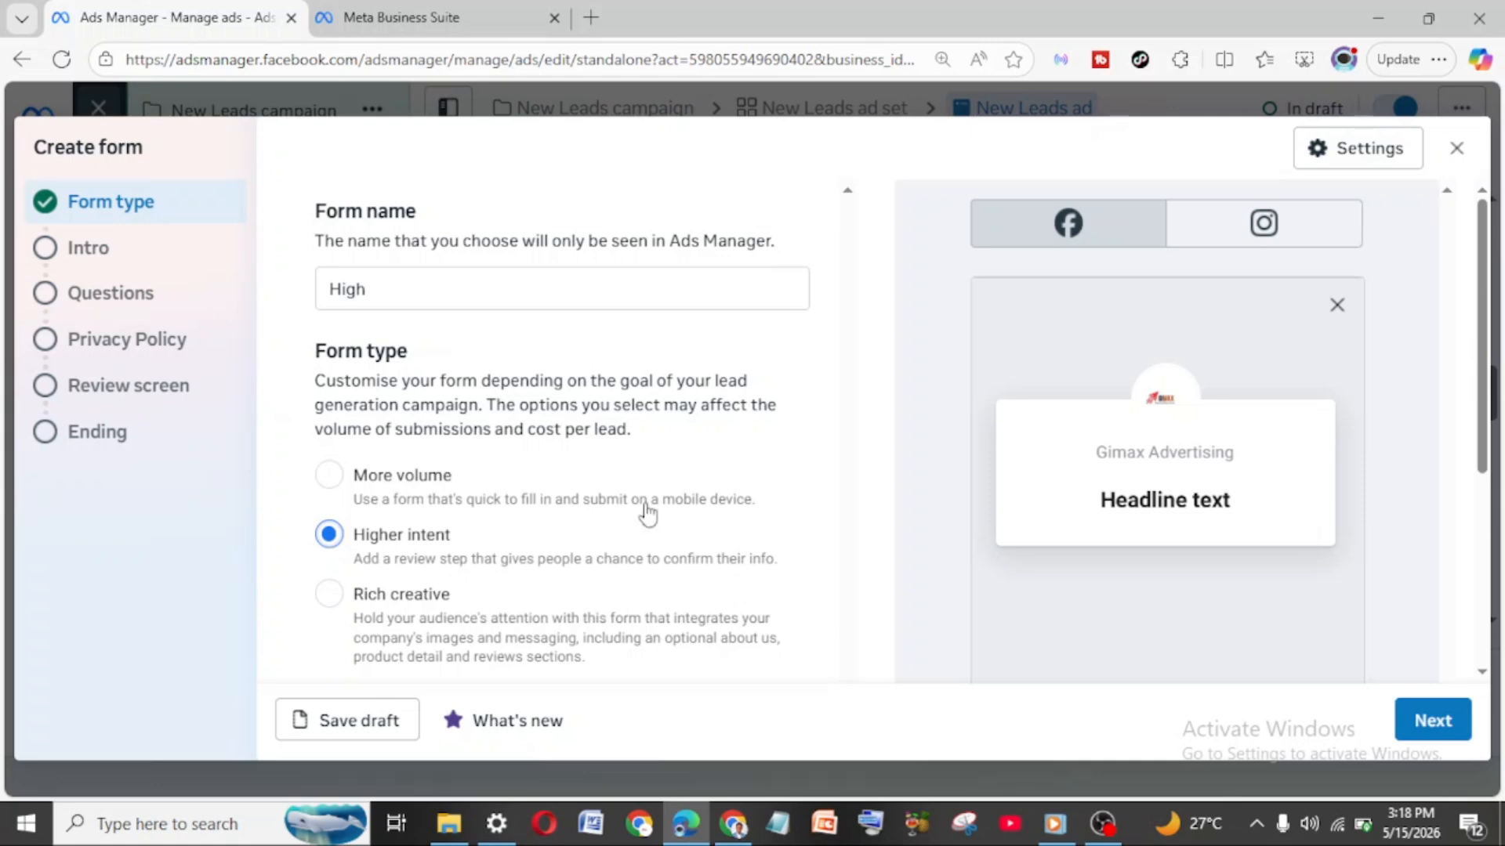
pyautogui.click(327, 474)
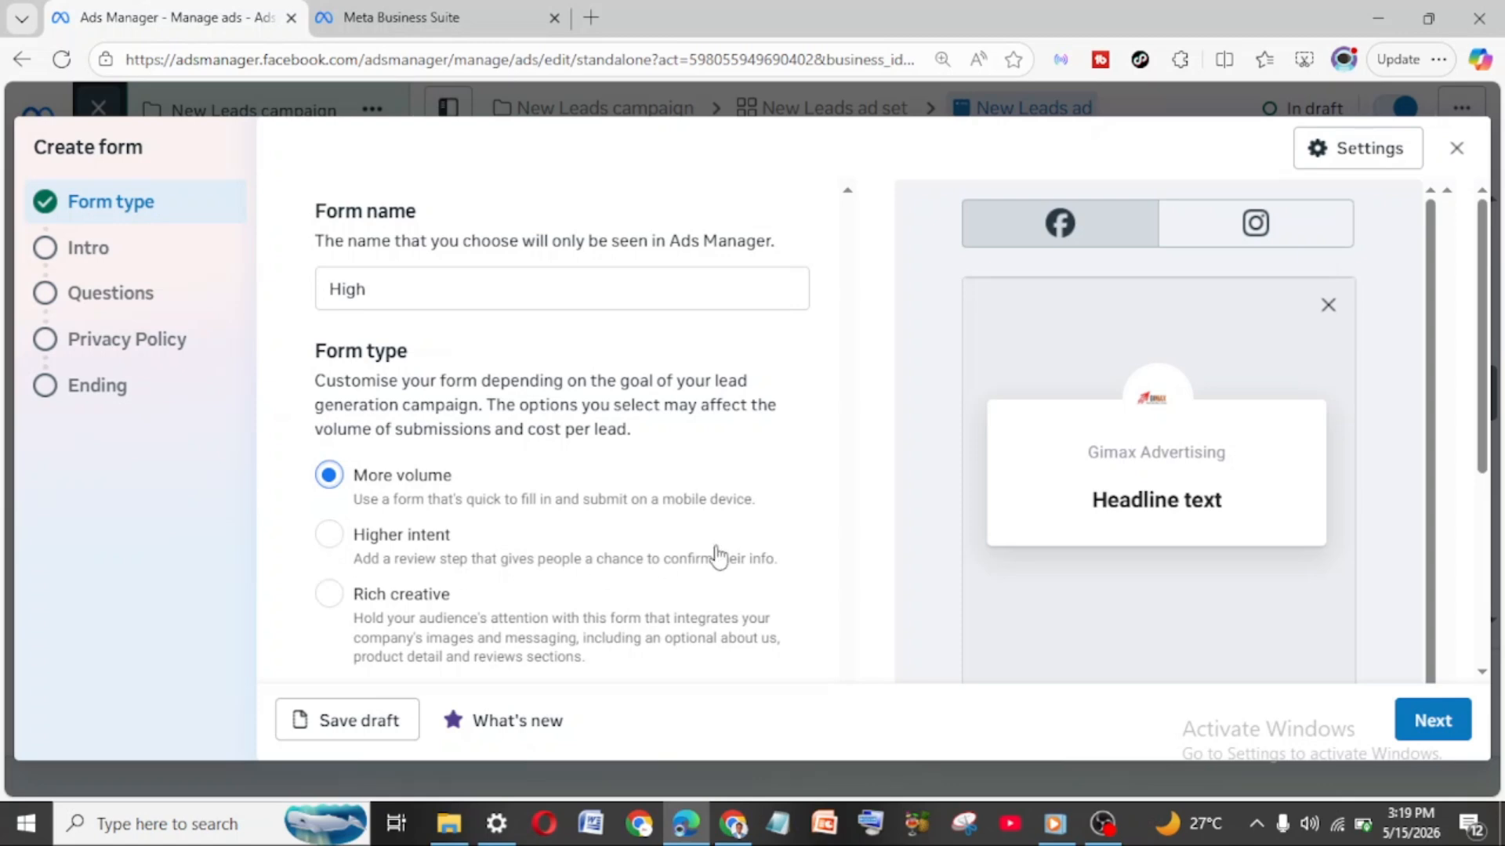
pyautogui.click(330, 537)
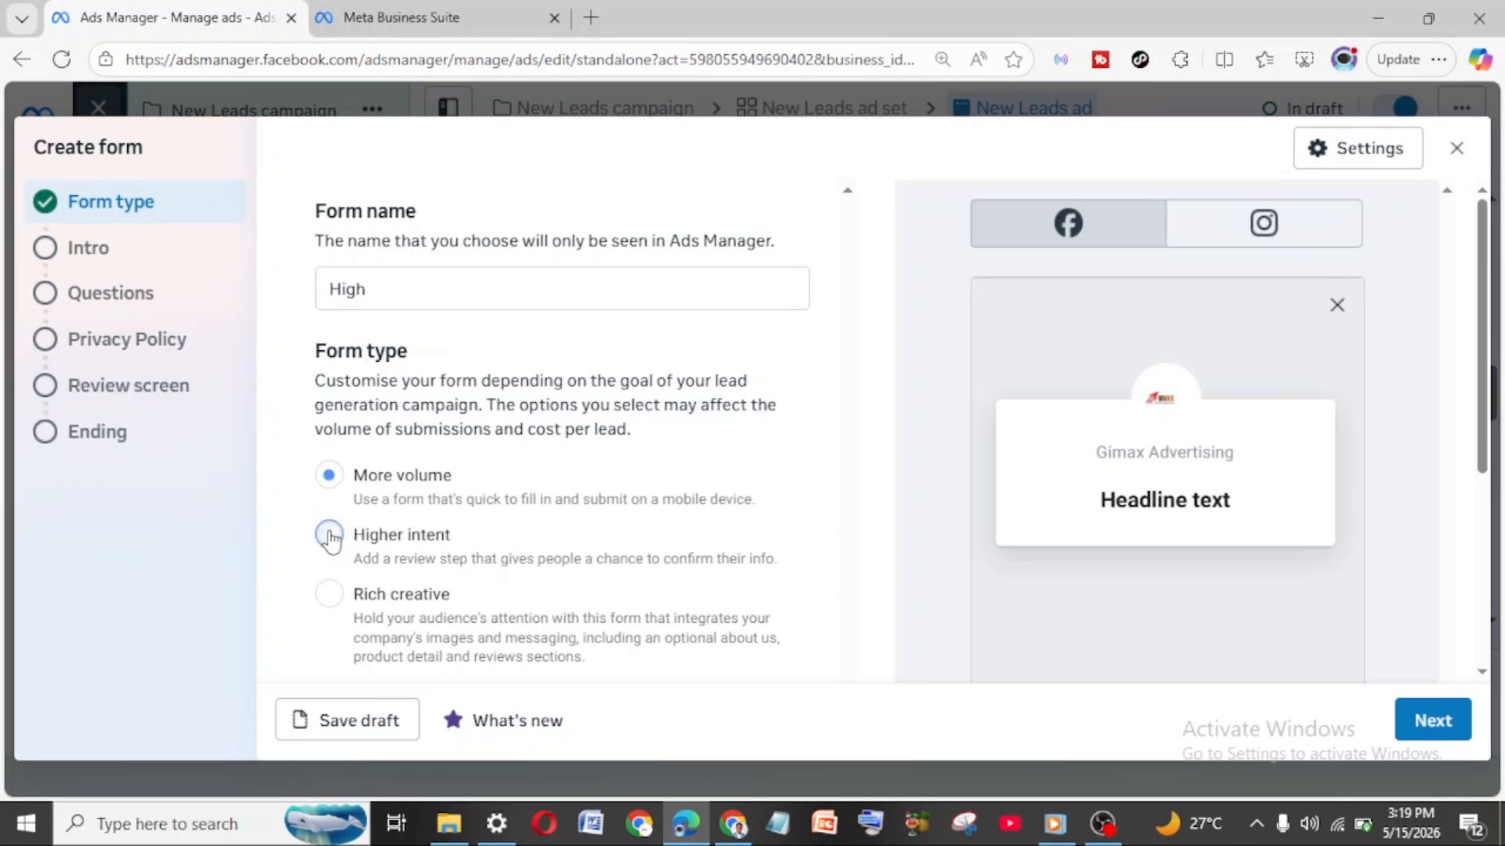
# Step: Extend the form name to "High Intent Real Estate Lagos"
pyautogui.click(403, 284)
pyautogui.write('High Int')
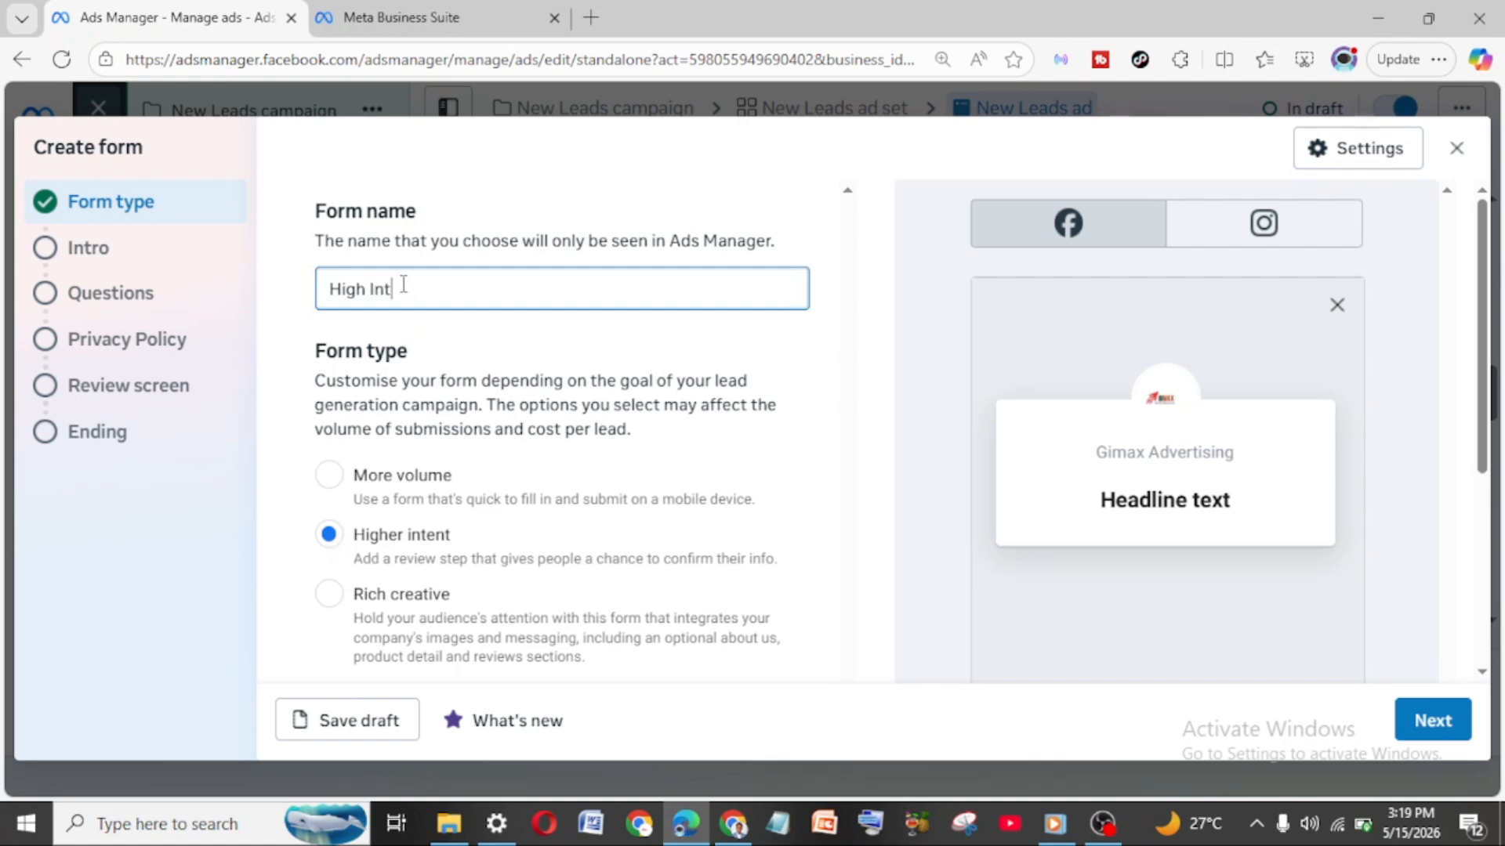
pyautogui.write('ent Real Estat')
pyautogui.write('tate Lagos')
# Step: Switch Flexible form delivery off and on again, leaving it on Optimised, and continue to the form's Intro section
pyautogui.scroll(-4, 864, 519)
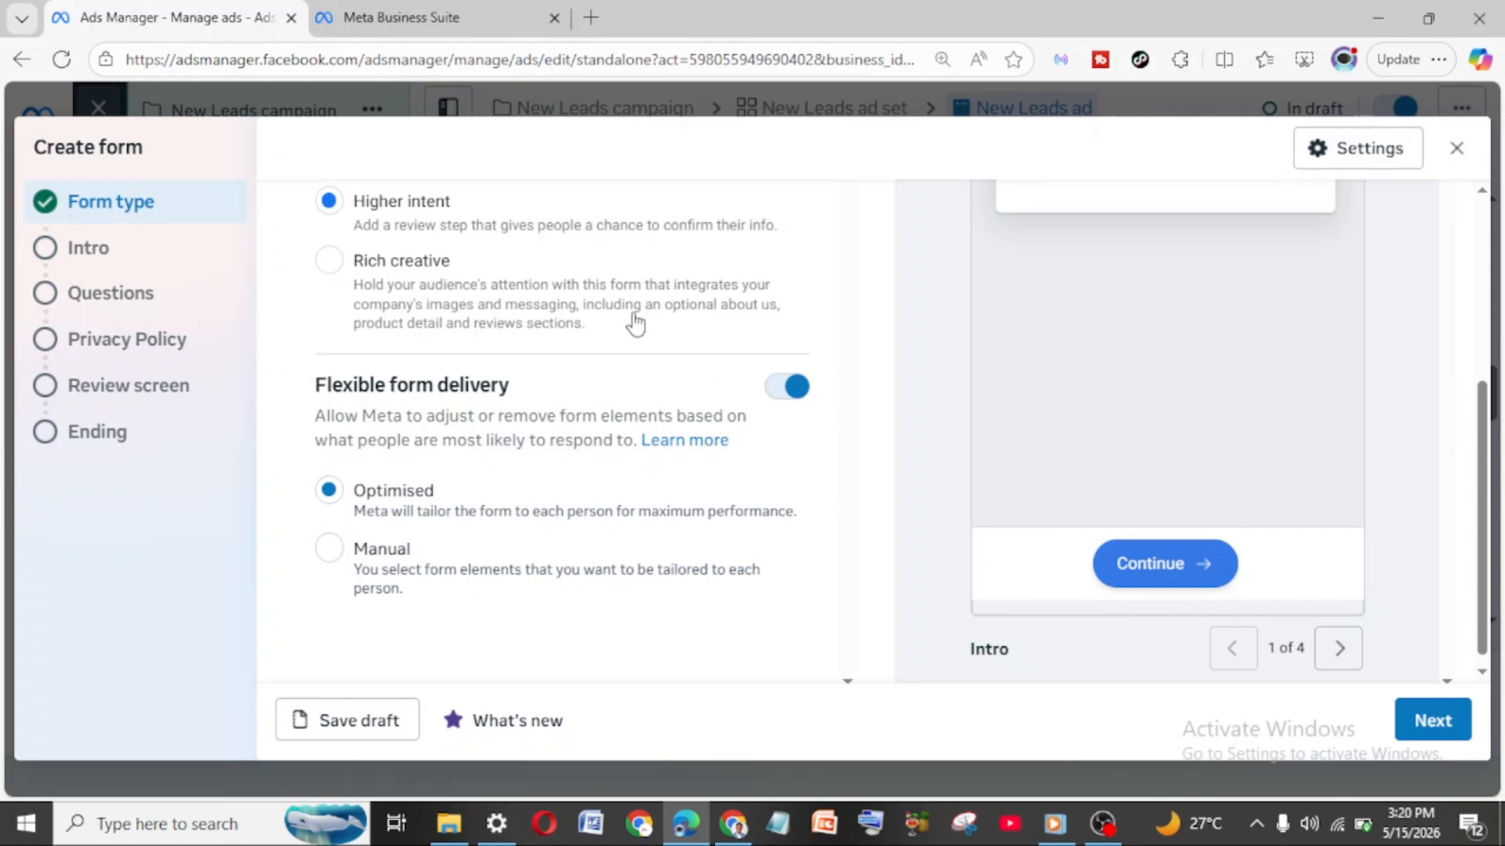
pyautogui.click(781, 386)
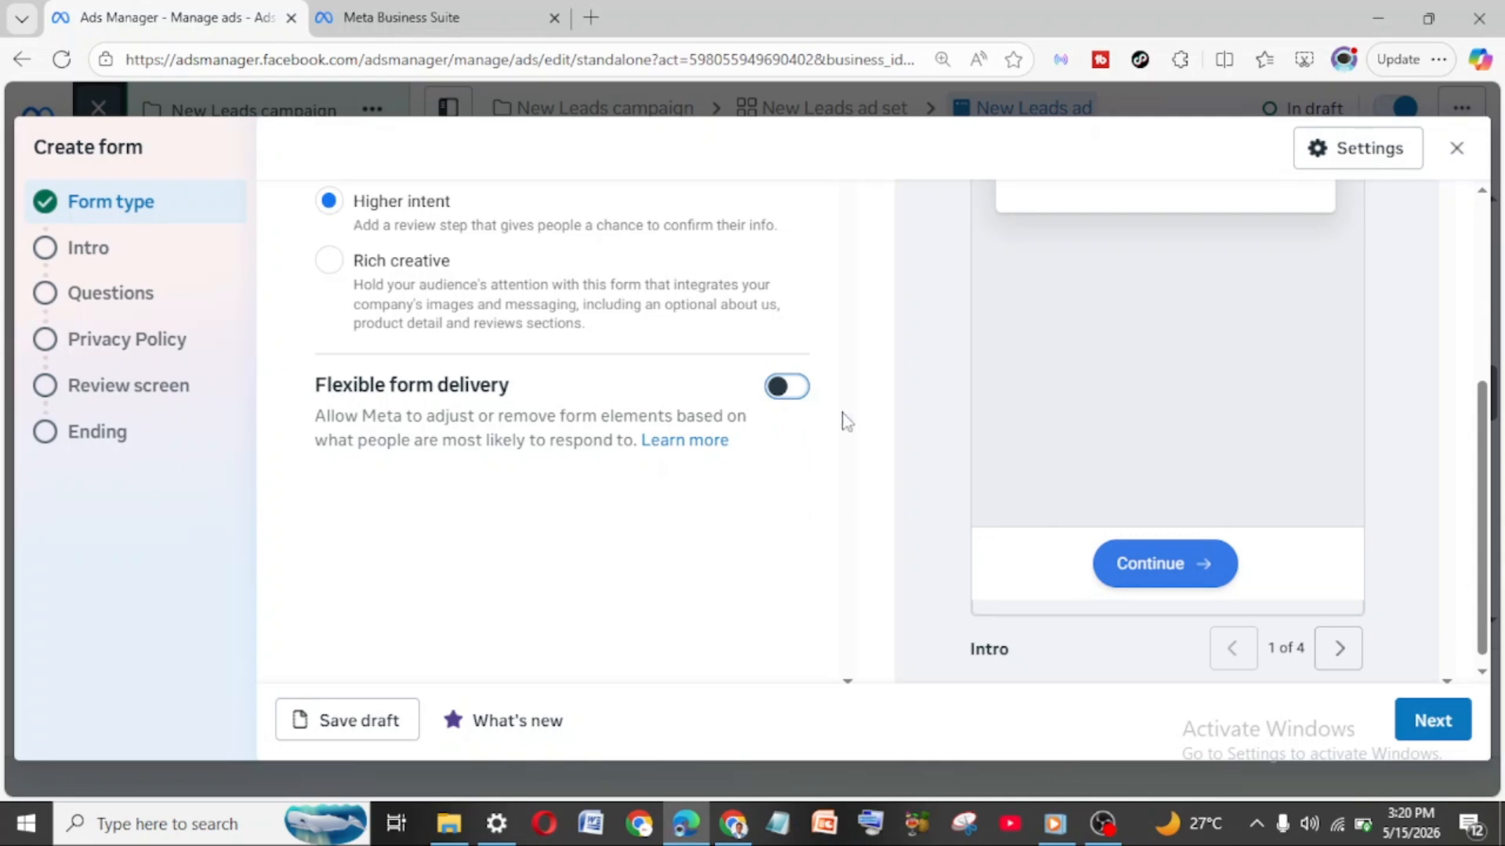
pyautogui.click(795, 392)
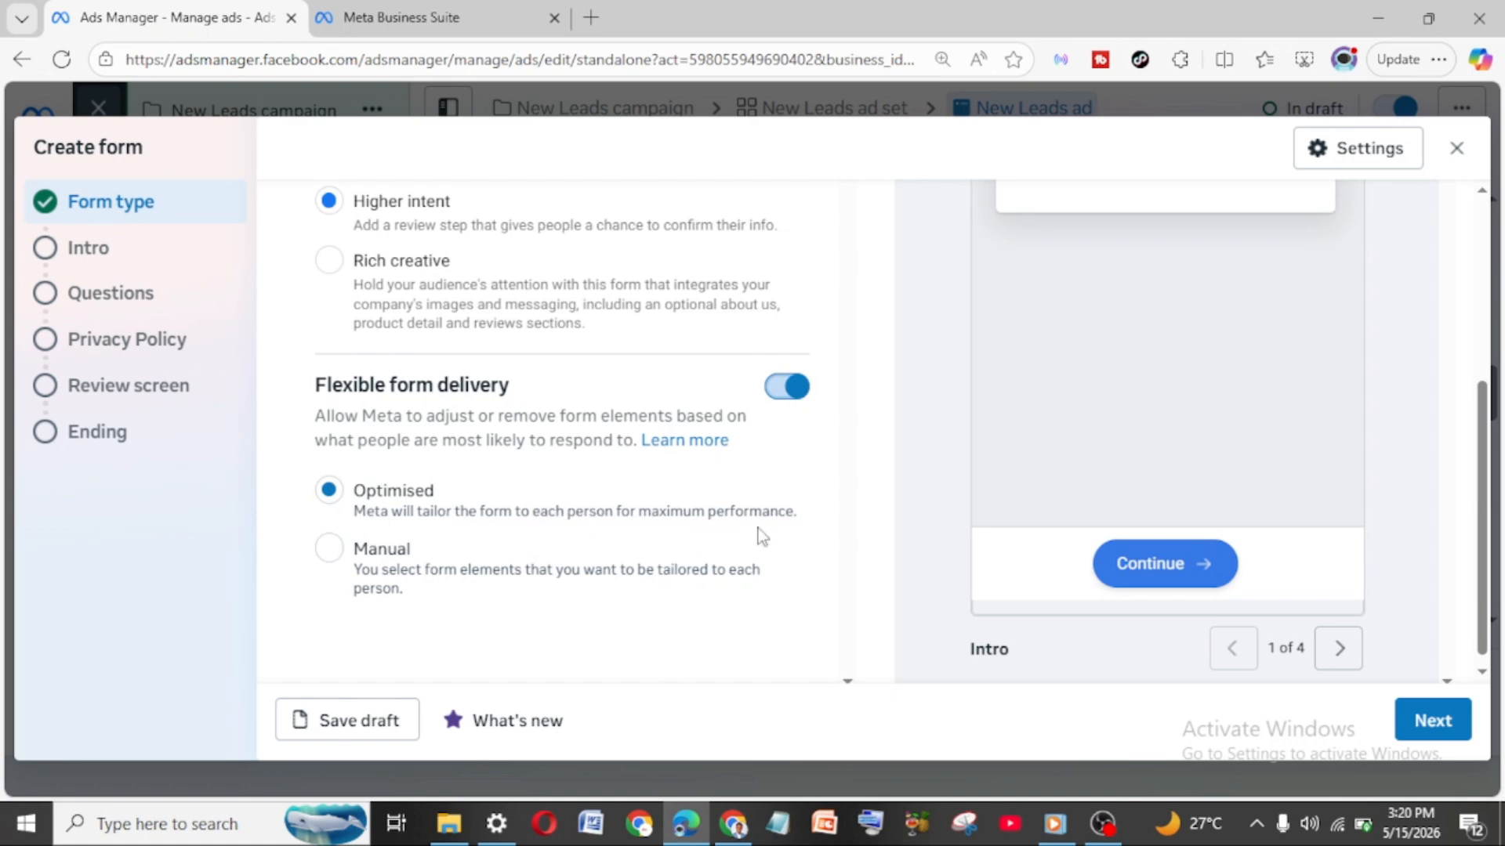
pyautogui.click(1434, 728)
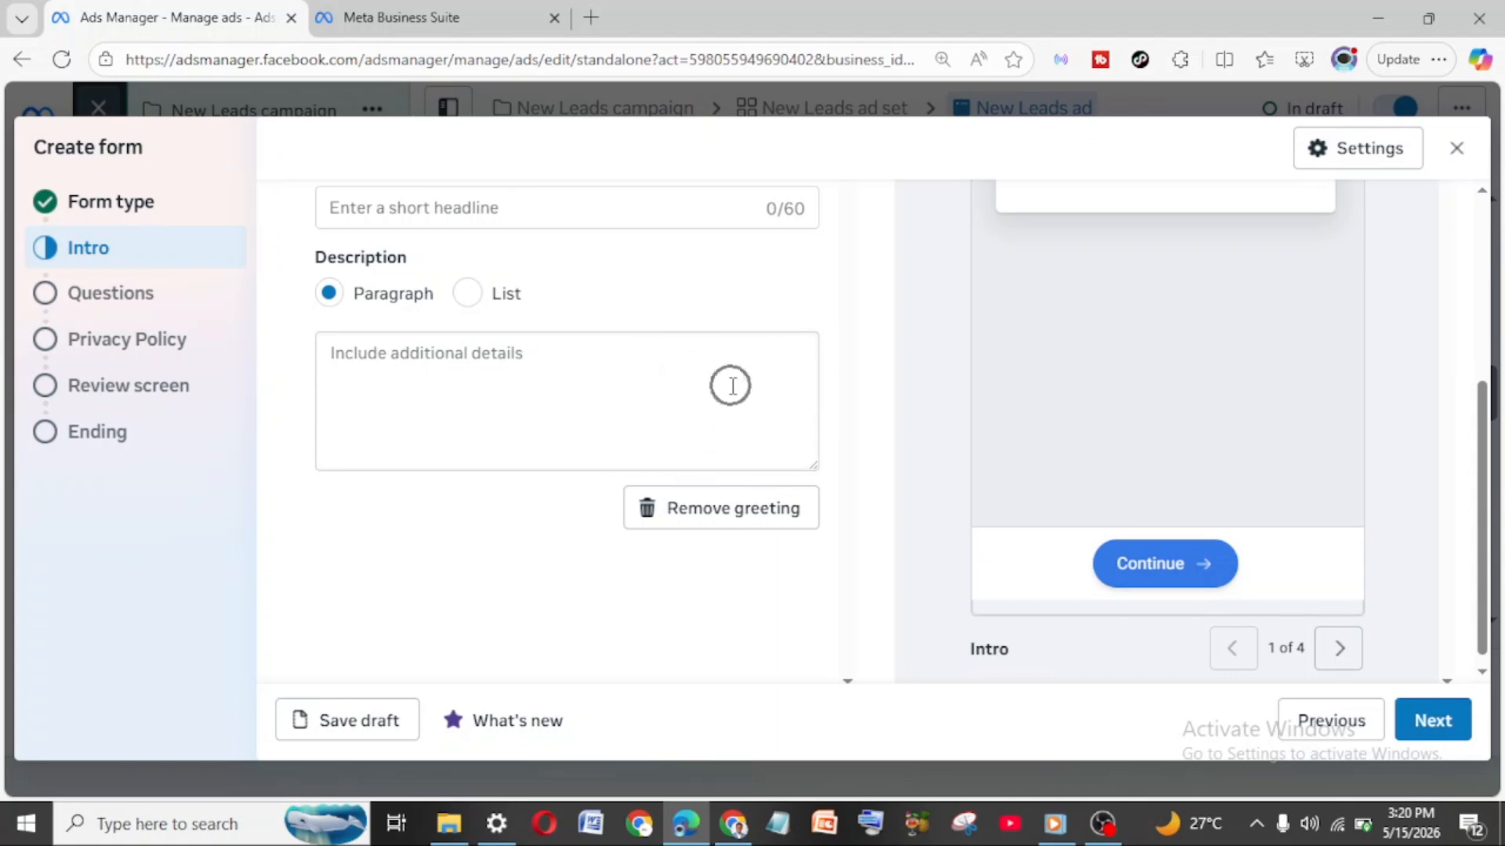
# Step: Try out the optional background image with the image from the ad, and switch it off again
pyautogui.scroll(5, 732, 386)
pyautogui.press('ctrl')
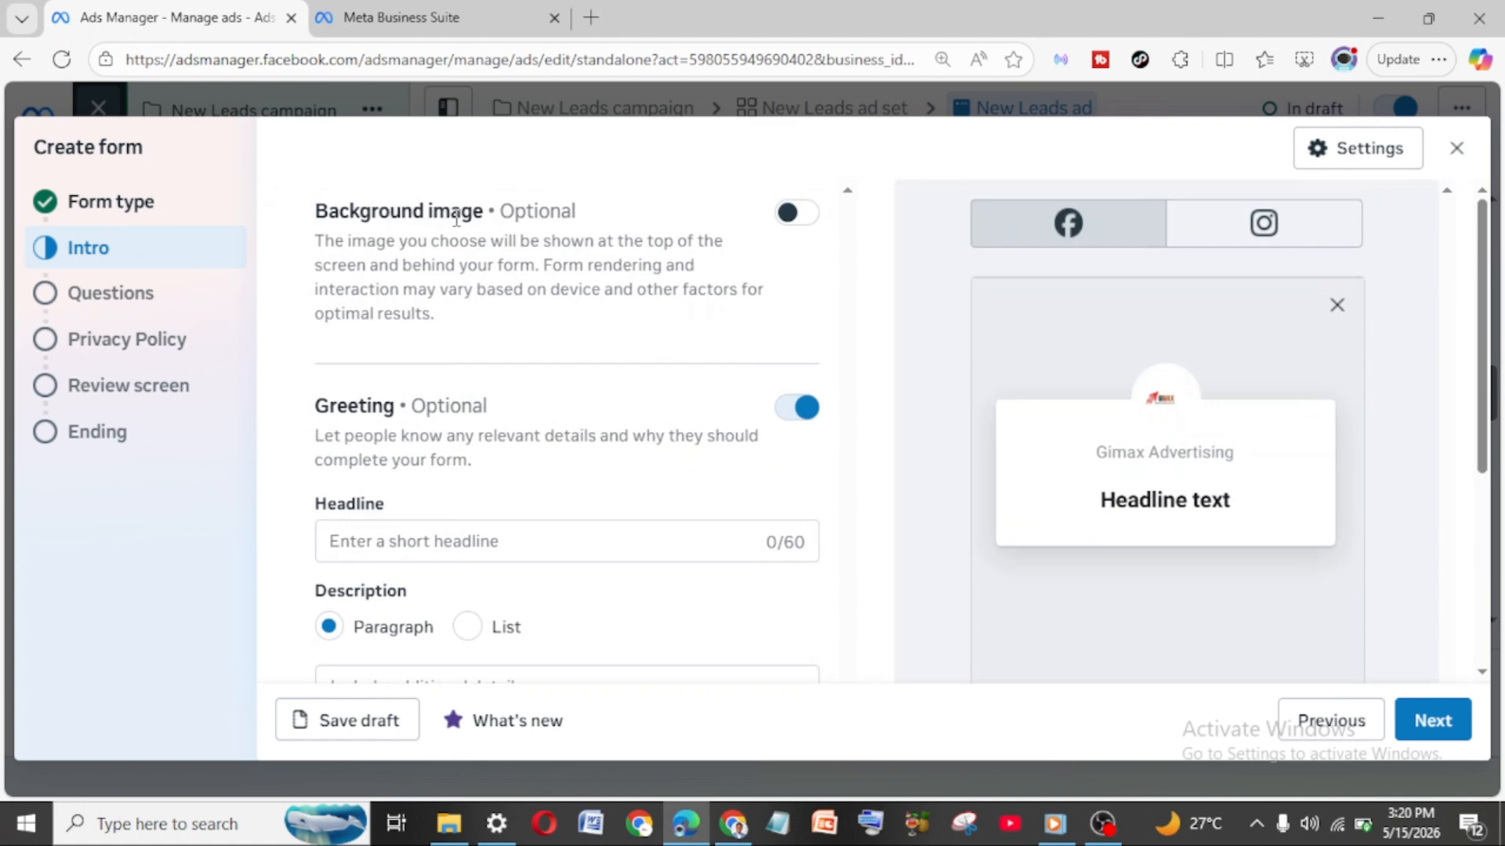
pyautogui.click(801, 224)
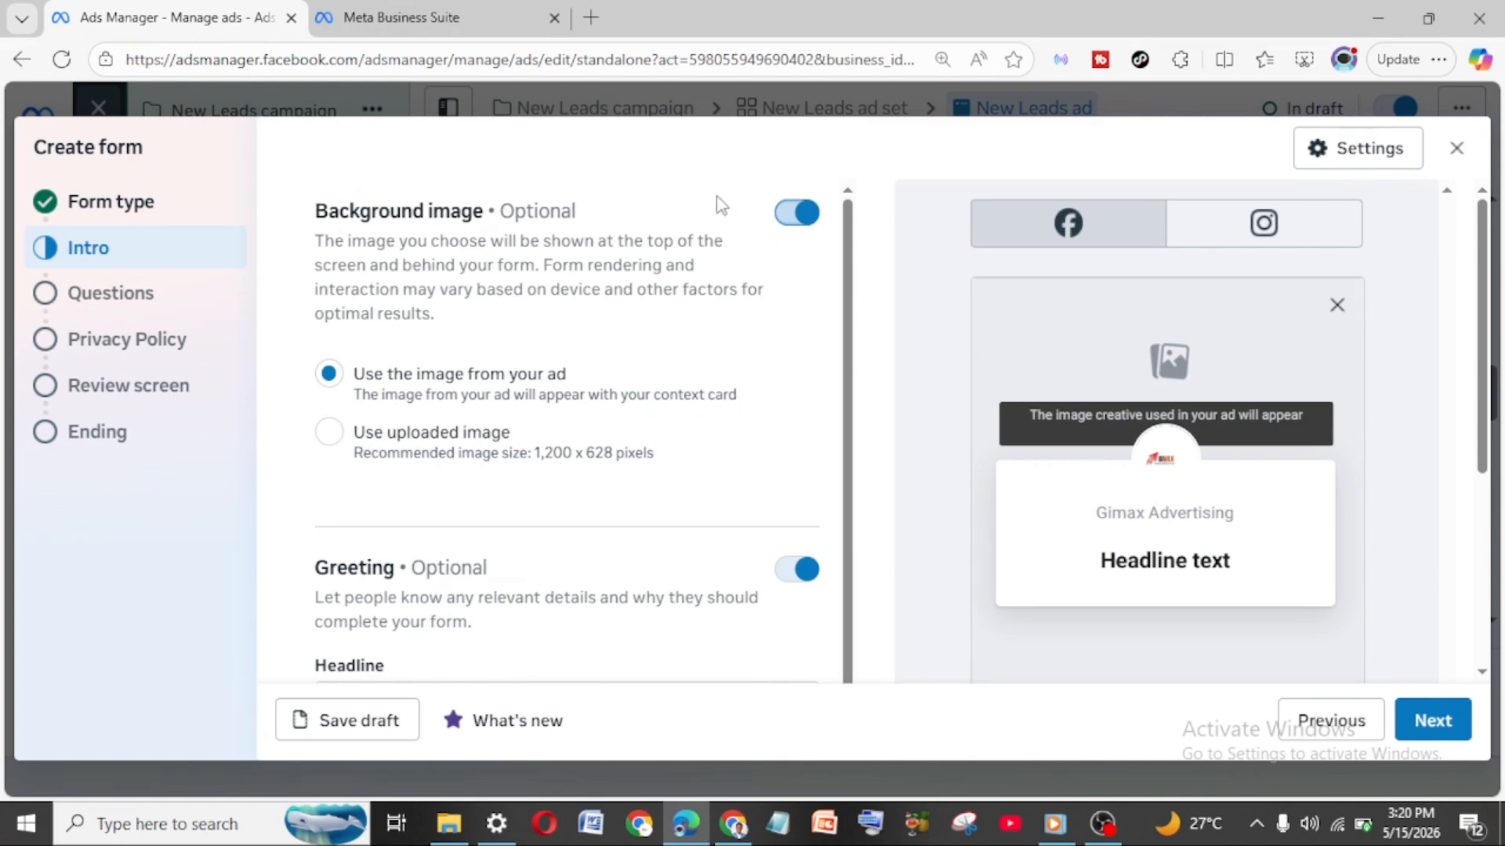
pyautogui.click(793, 214)
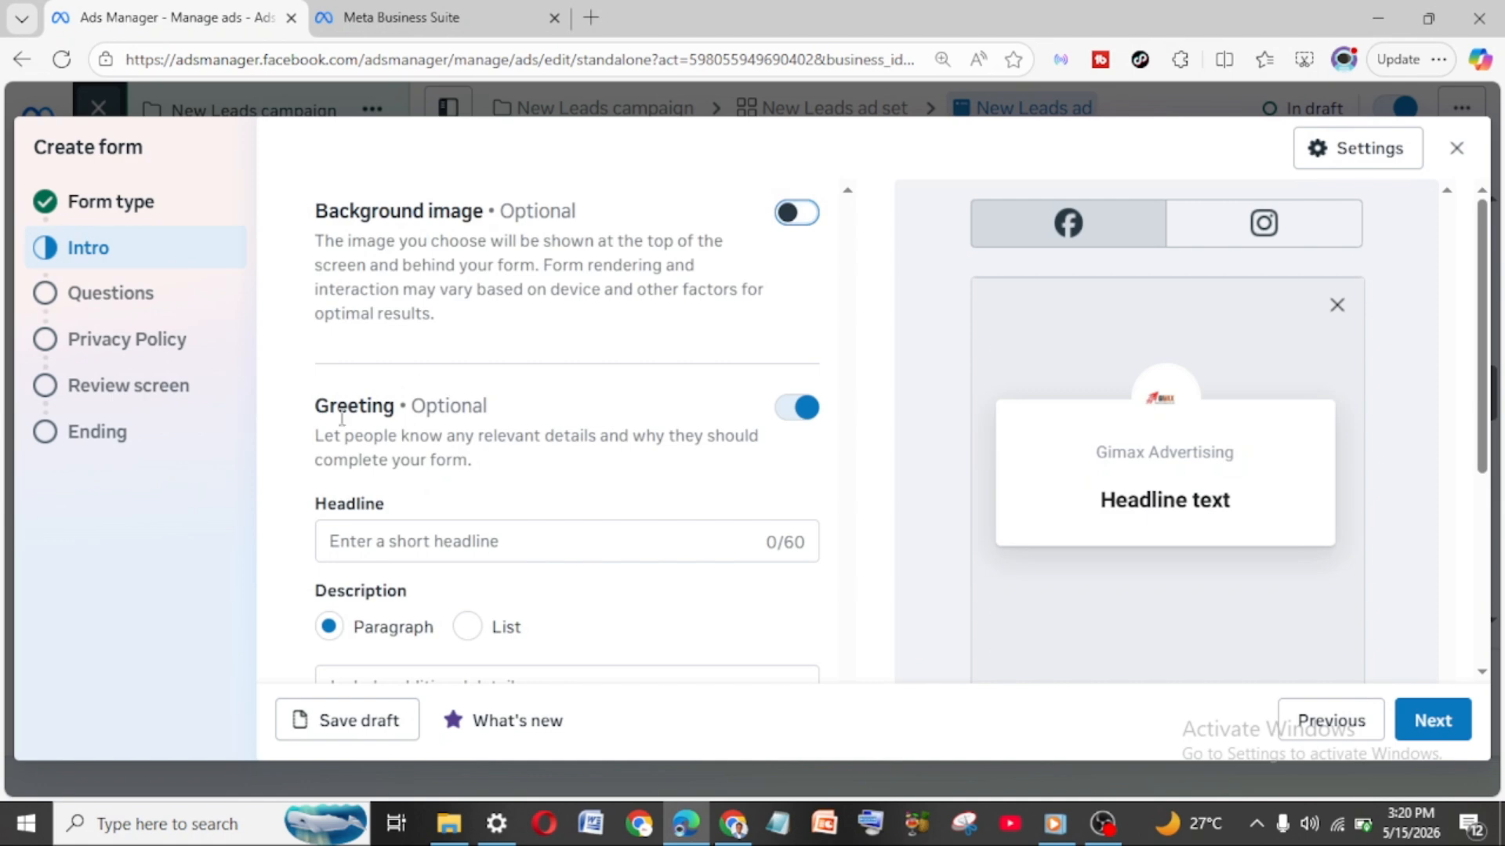
# Step: Switch the greeting off, look at the contact information in the form preview, and switch the greeting back on
pyautogui.click(809, 415)
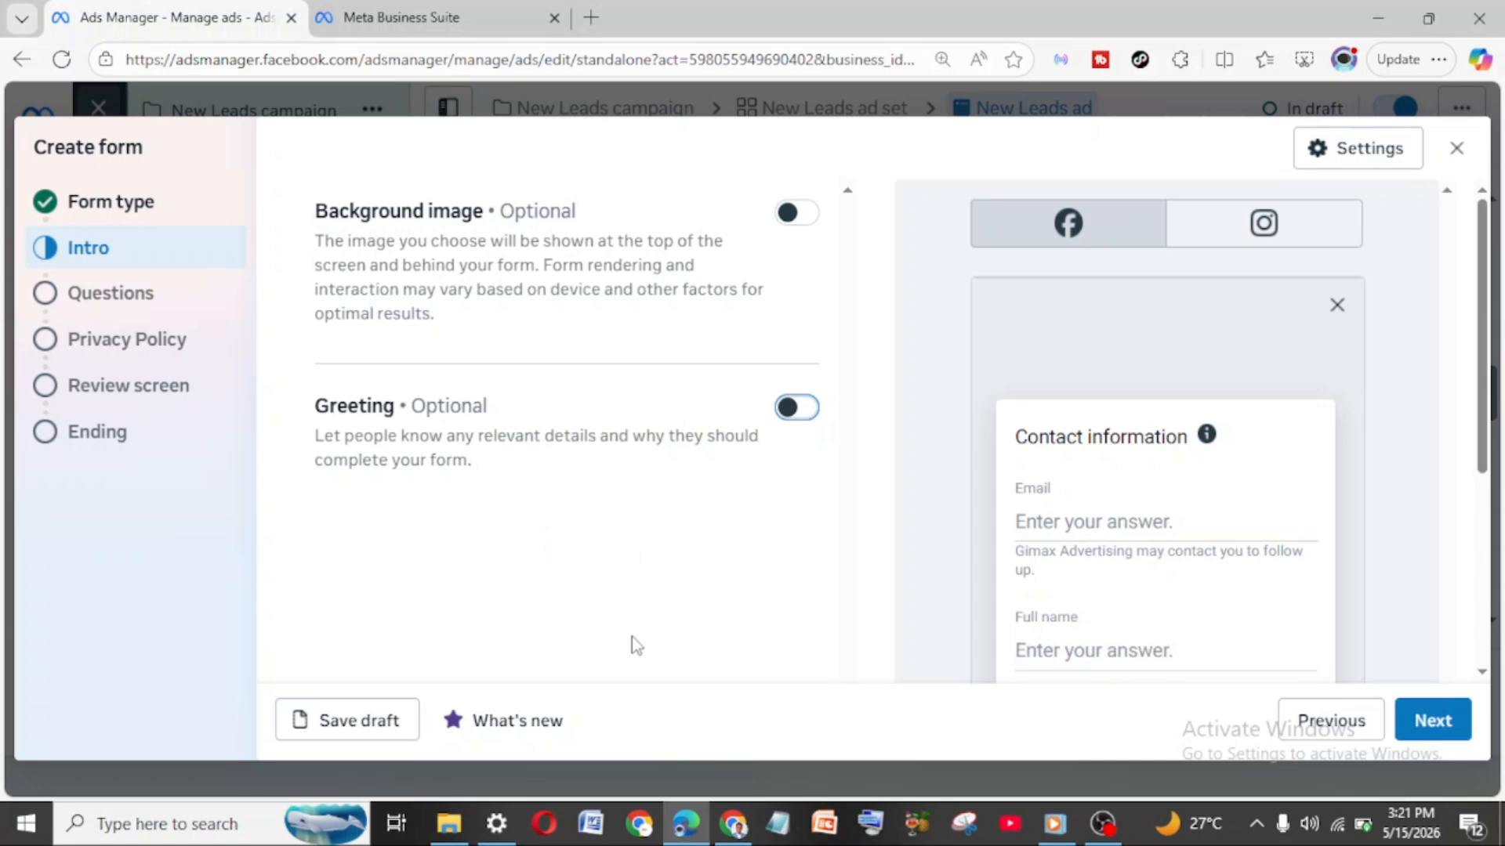
pyautogui.scroll(-1, 1107, 578)
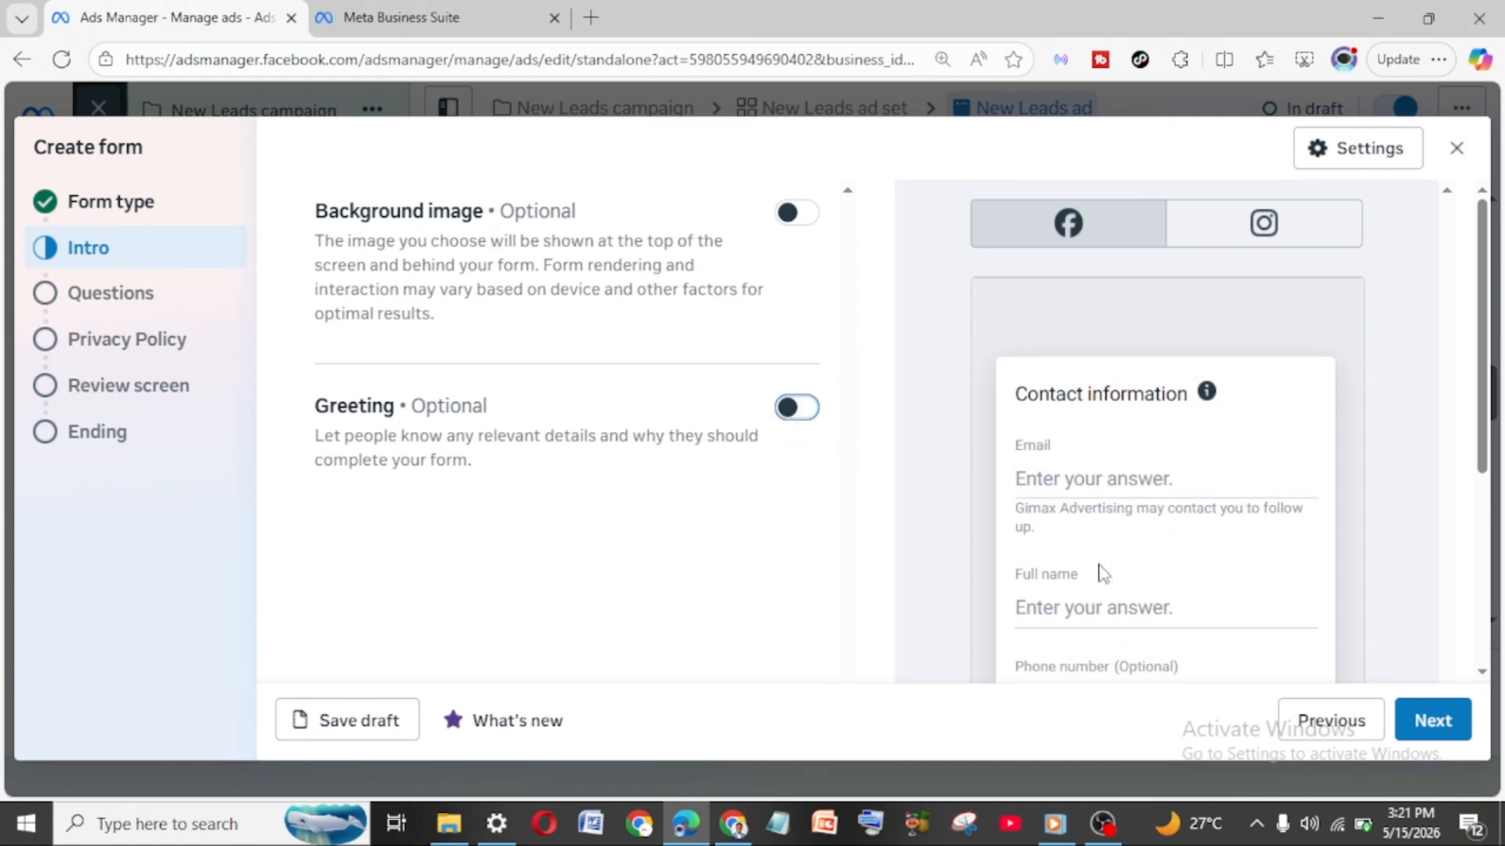
pyautogui.click(798, 416)
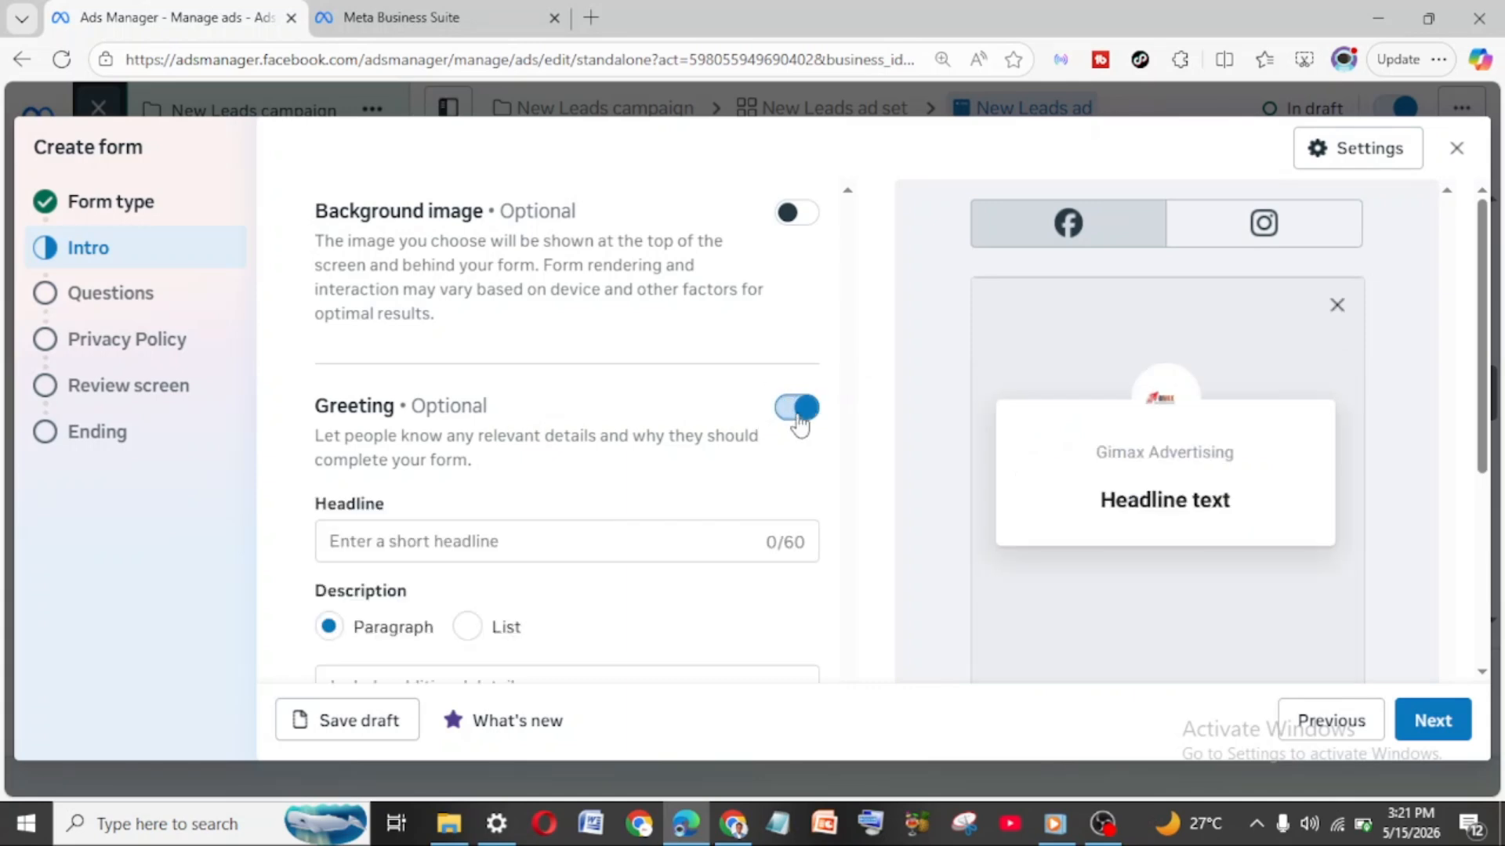
# Step: Paste the greeting headline "Become a Landlord in Abuja Starting With ₦500k" from the clipboard history
pyautogui.click(421, 532)
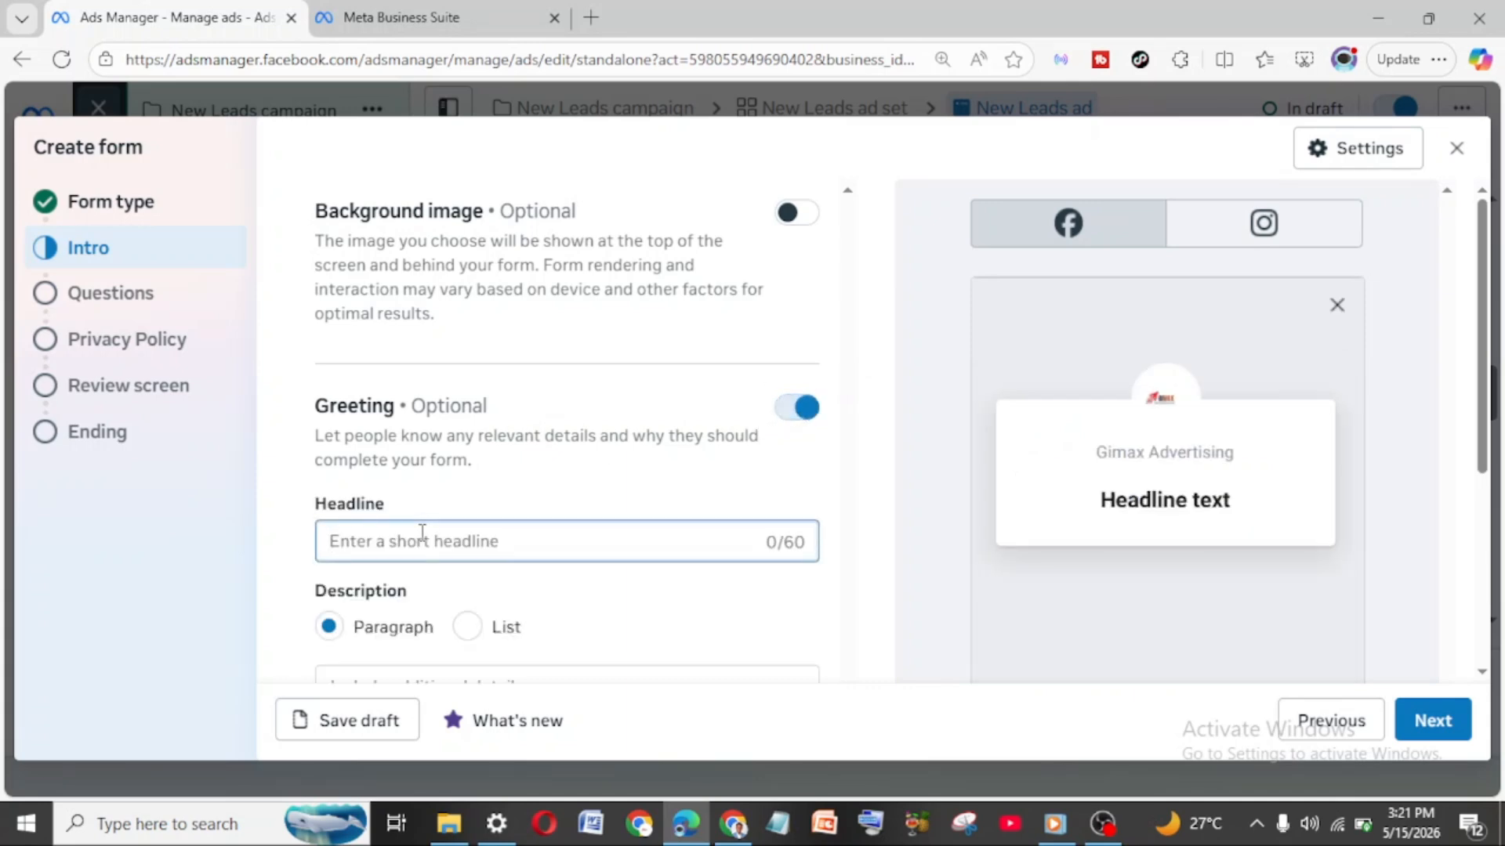
pyautogui.press('super+v')
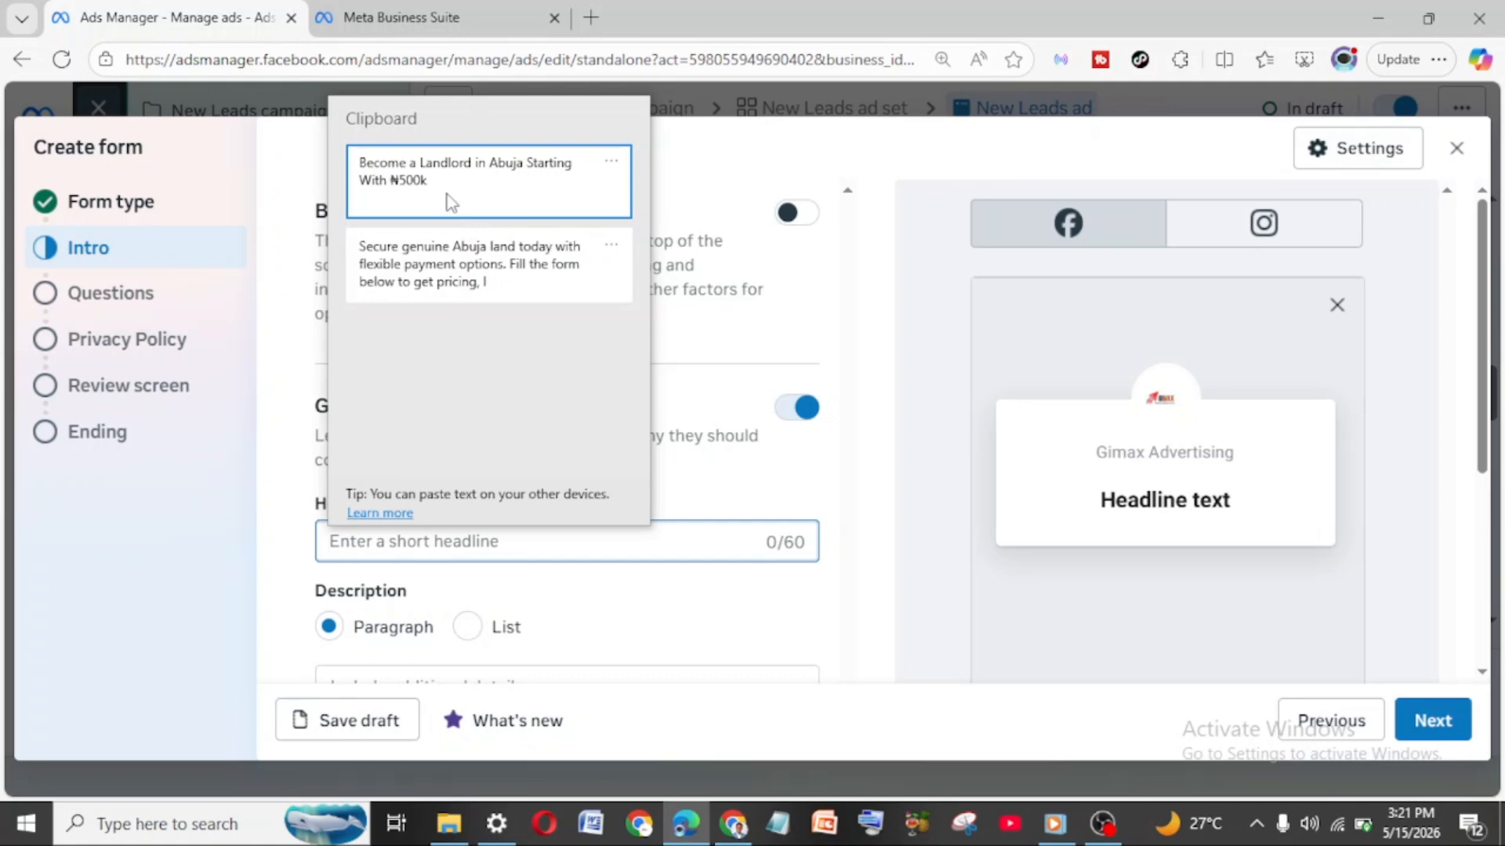
pyautogui.click(451, 202)
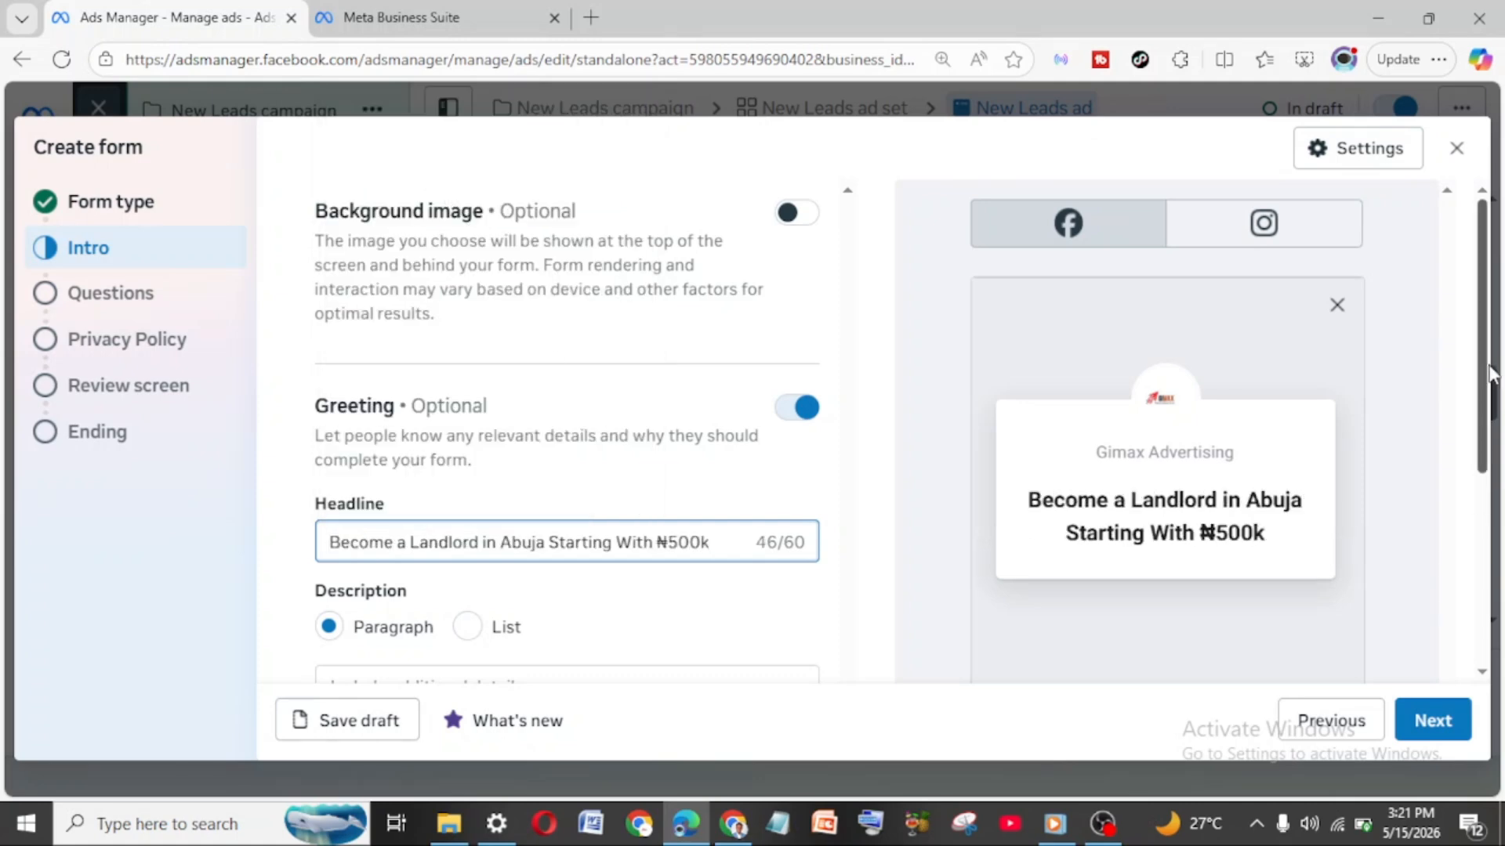
# Step: Paste the copied paragraph beginning "Secure genuine Abuja land today with flexible payment options." as the greeting description
pyautogui.moveTo(1481, 366); pyautogui.dragTo(1481, 474)
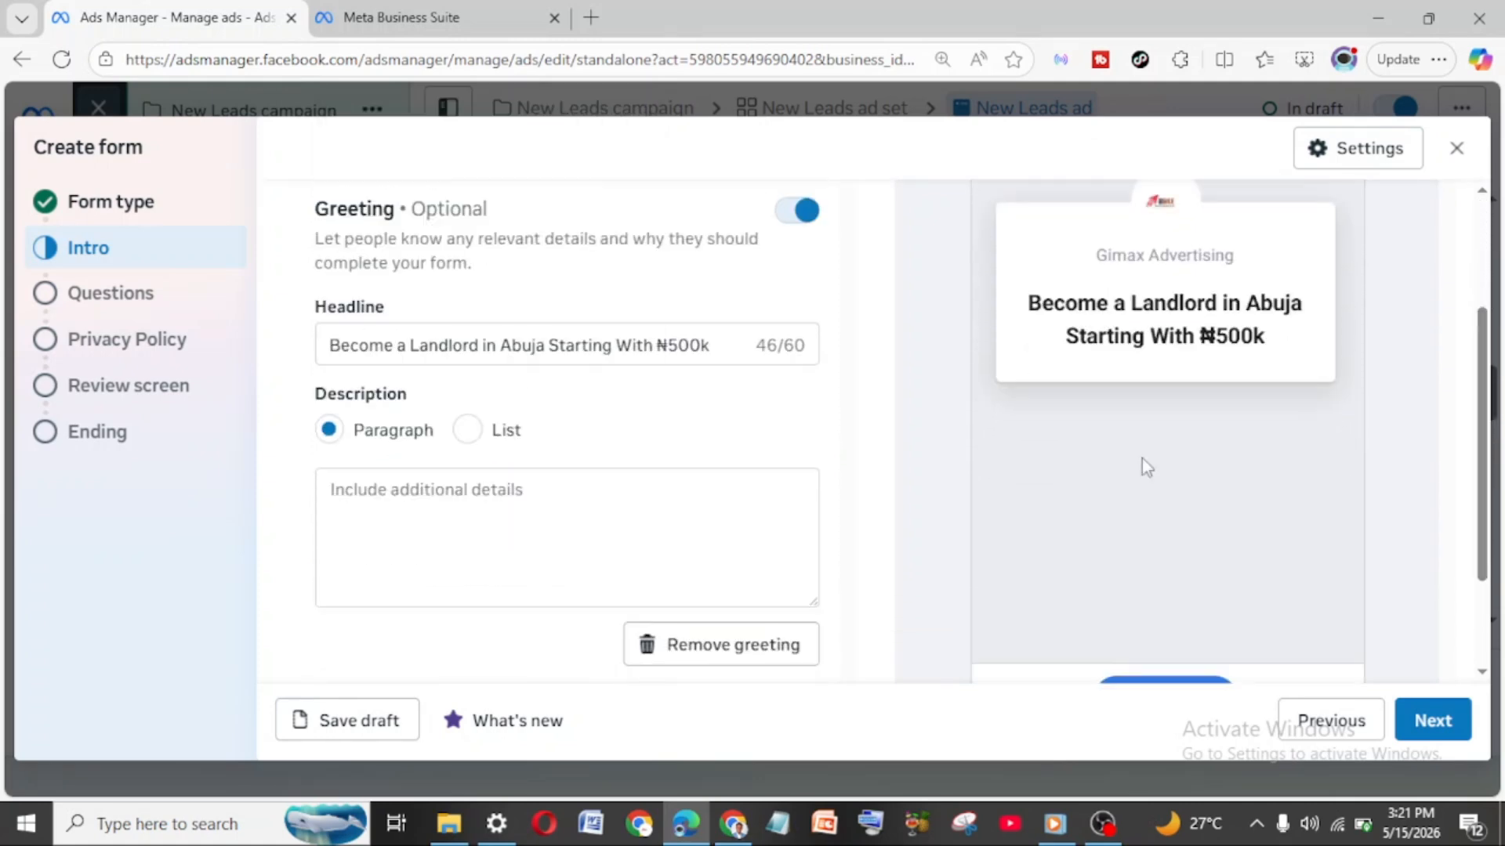
pyautogui.click(543, 479)
pyautogui.press('super+v')
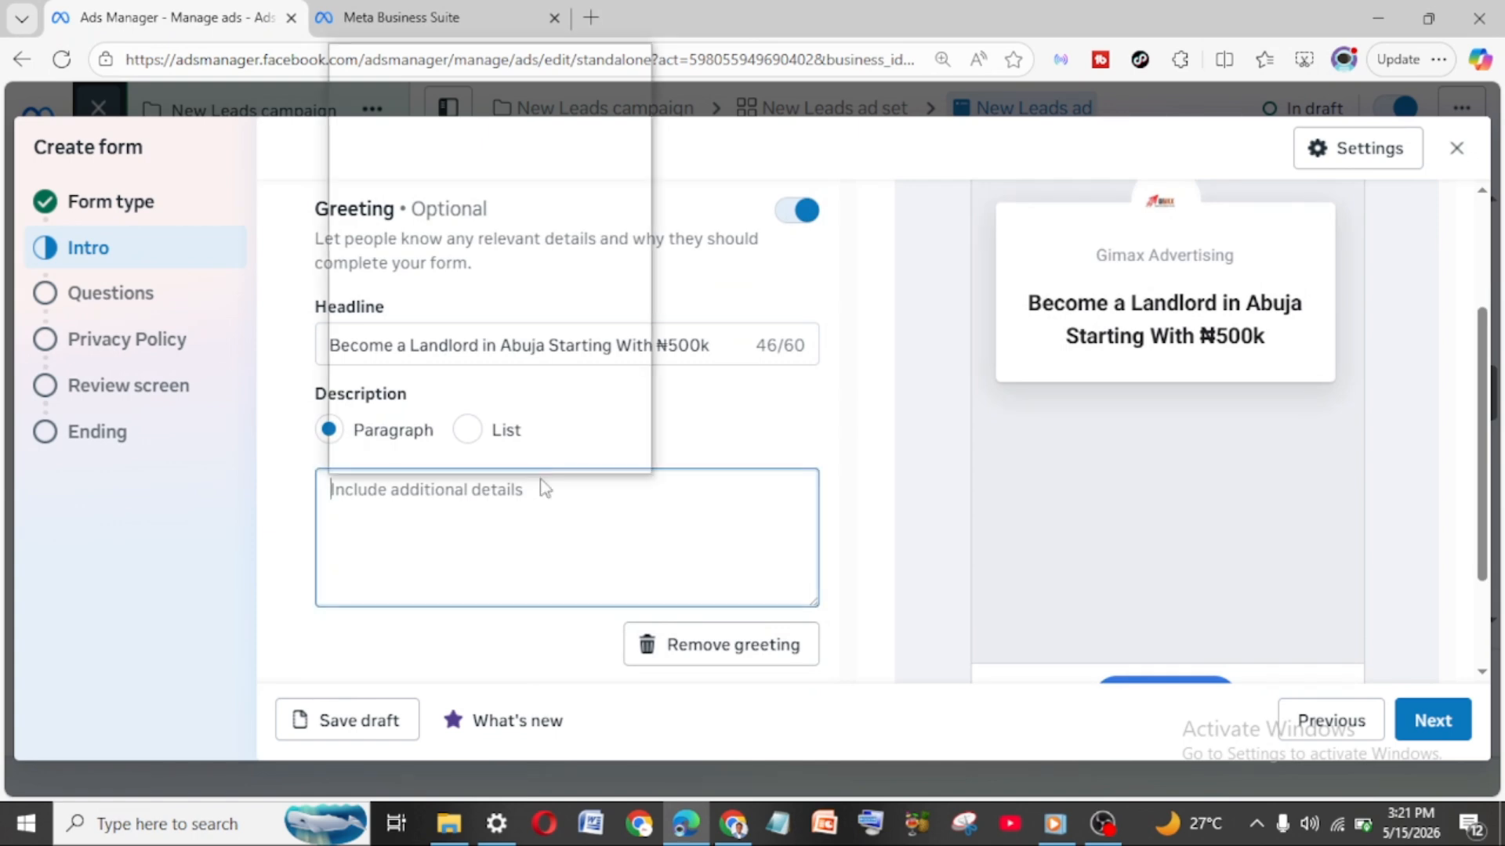
pyautogui.click(519, 227)
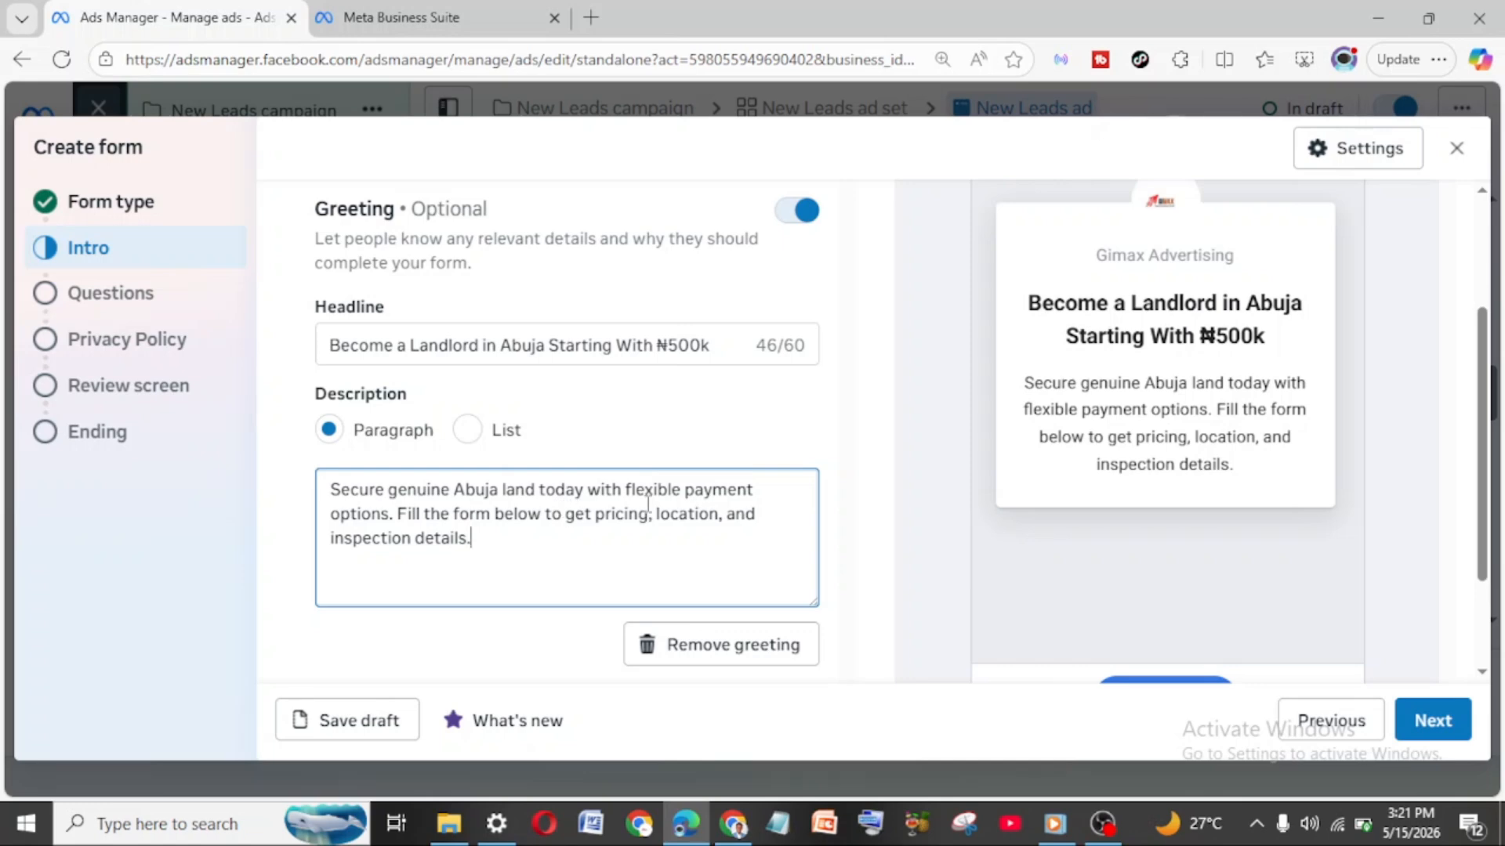
# Step: Reword the description's second sentence to "Click Continue to Fill the form next to get pricing, location, and inspection details."
pyautogui.scroll(-1, 418, 518)
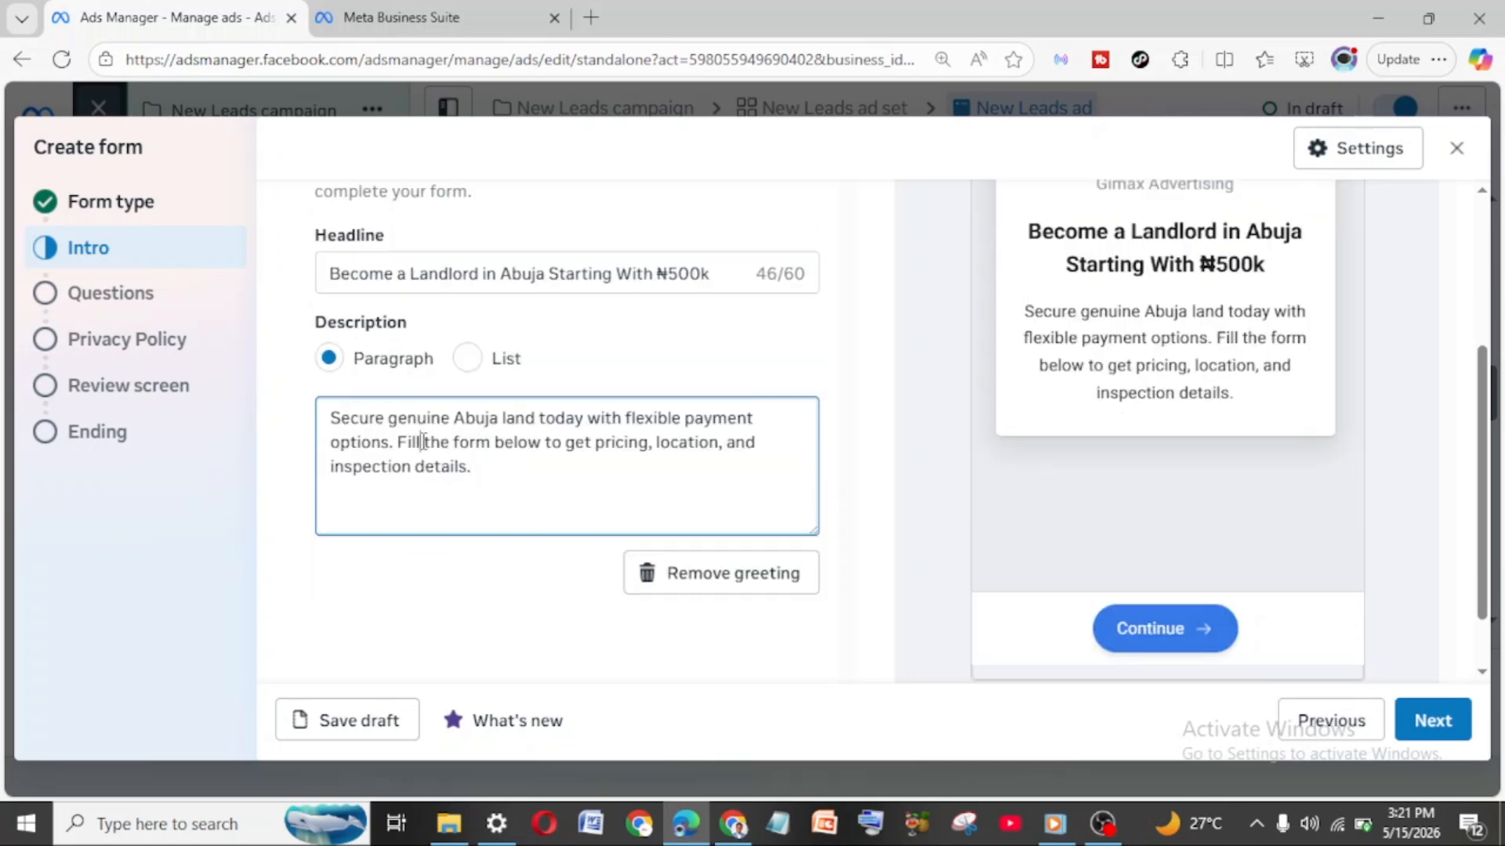
pyautogui.click(399, 442)
pyautogui.write('Click ')
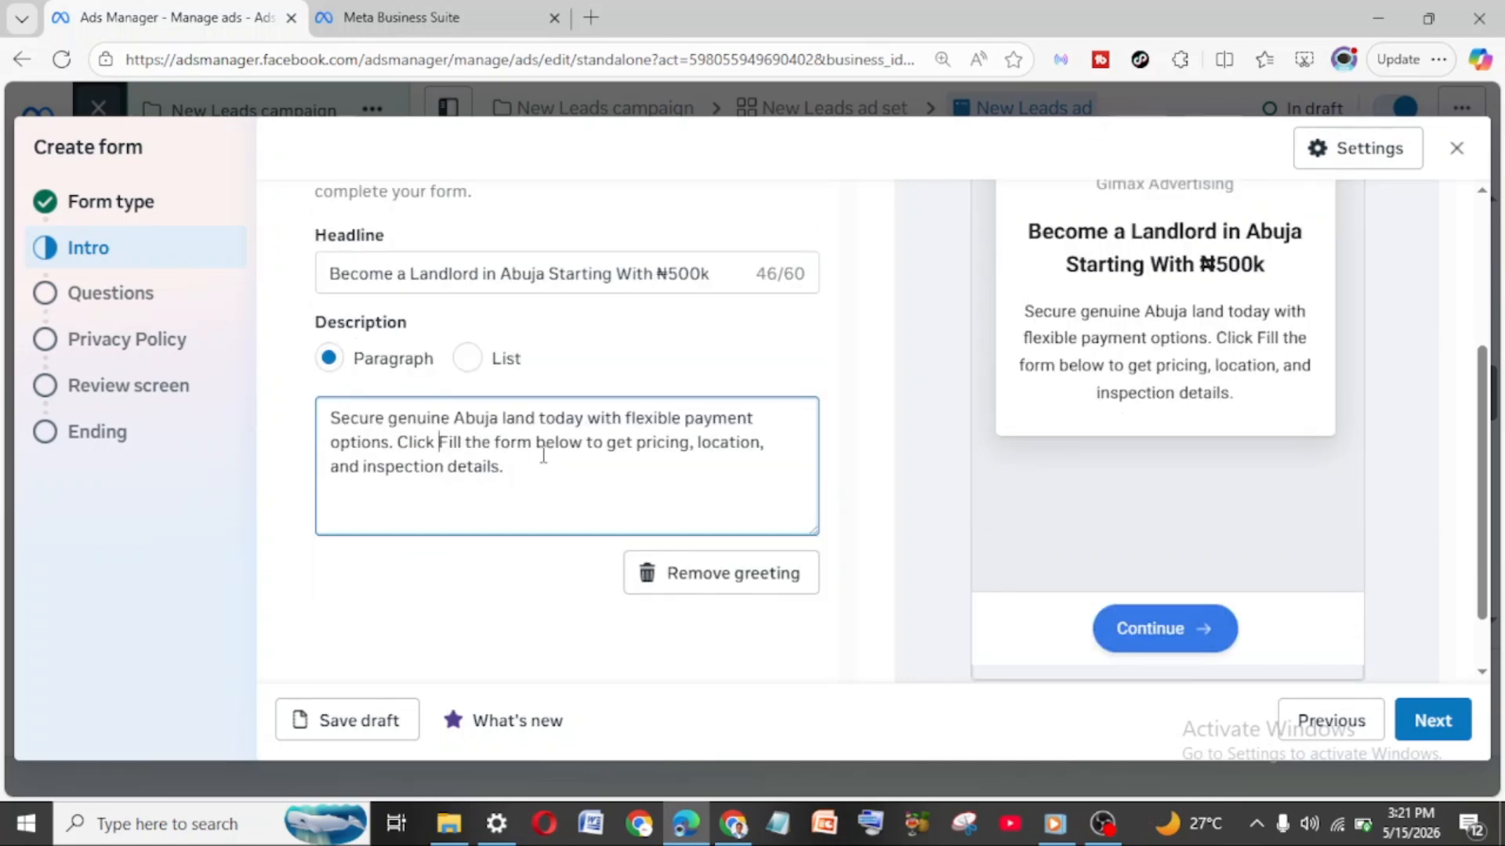
pyautogui.write('Continue ')
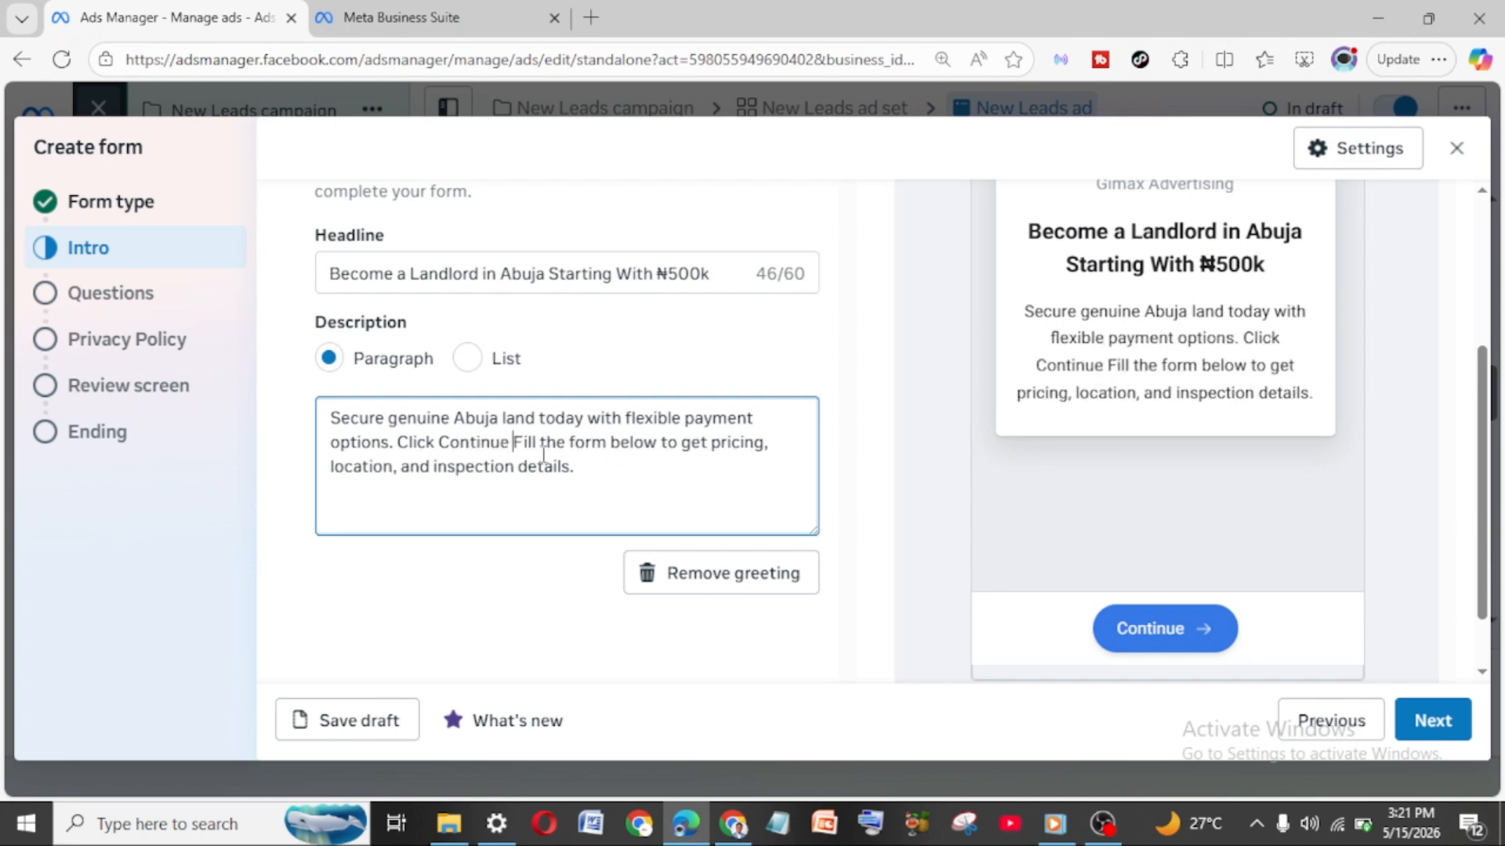
pyautogui.write('to')
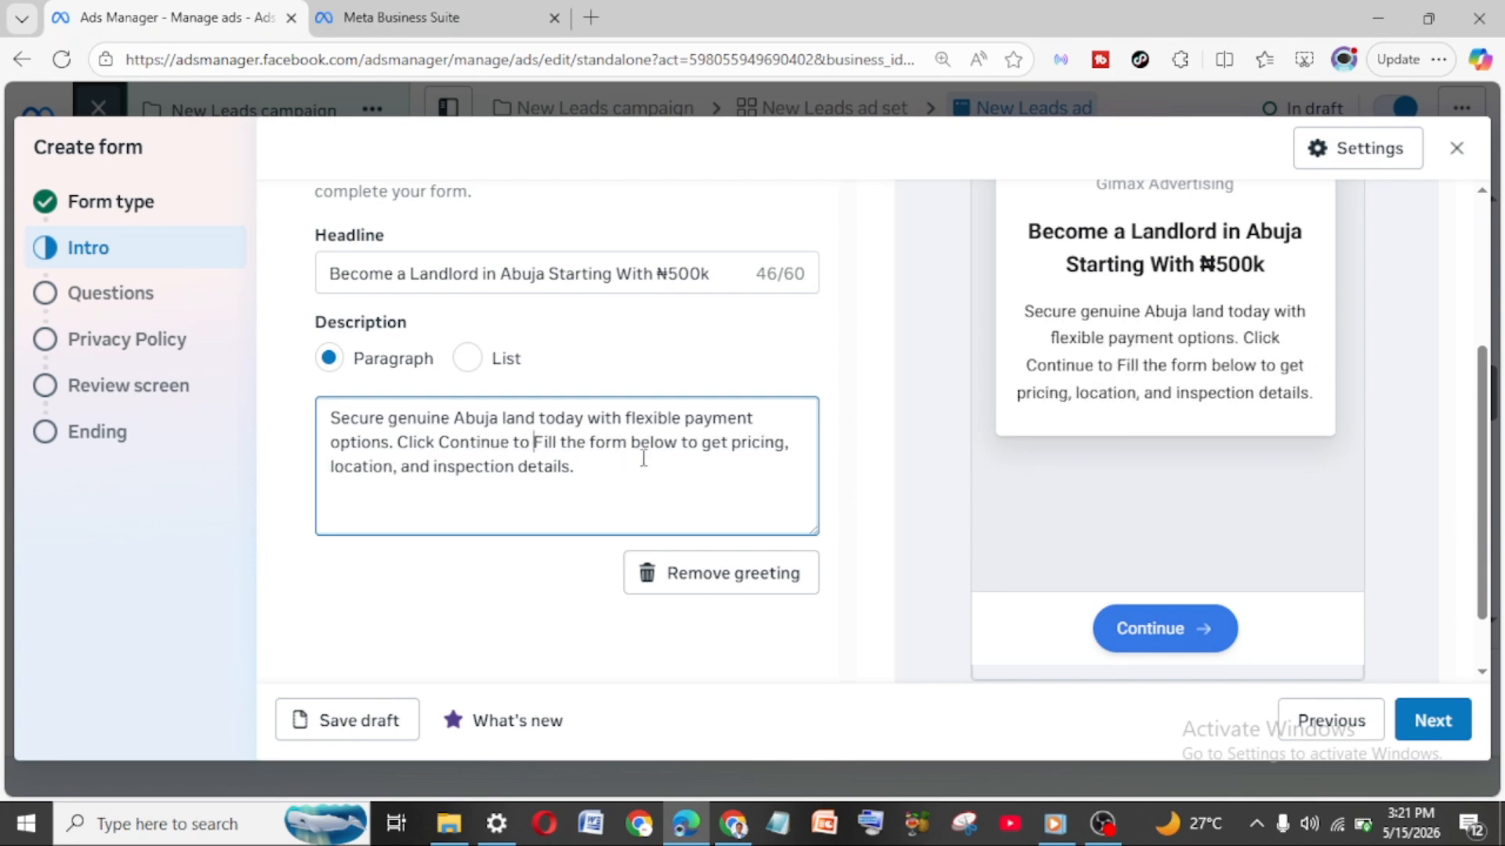
pyautogui.doubleClick(640, 443)
pyautogui.write('next')
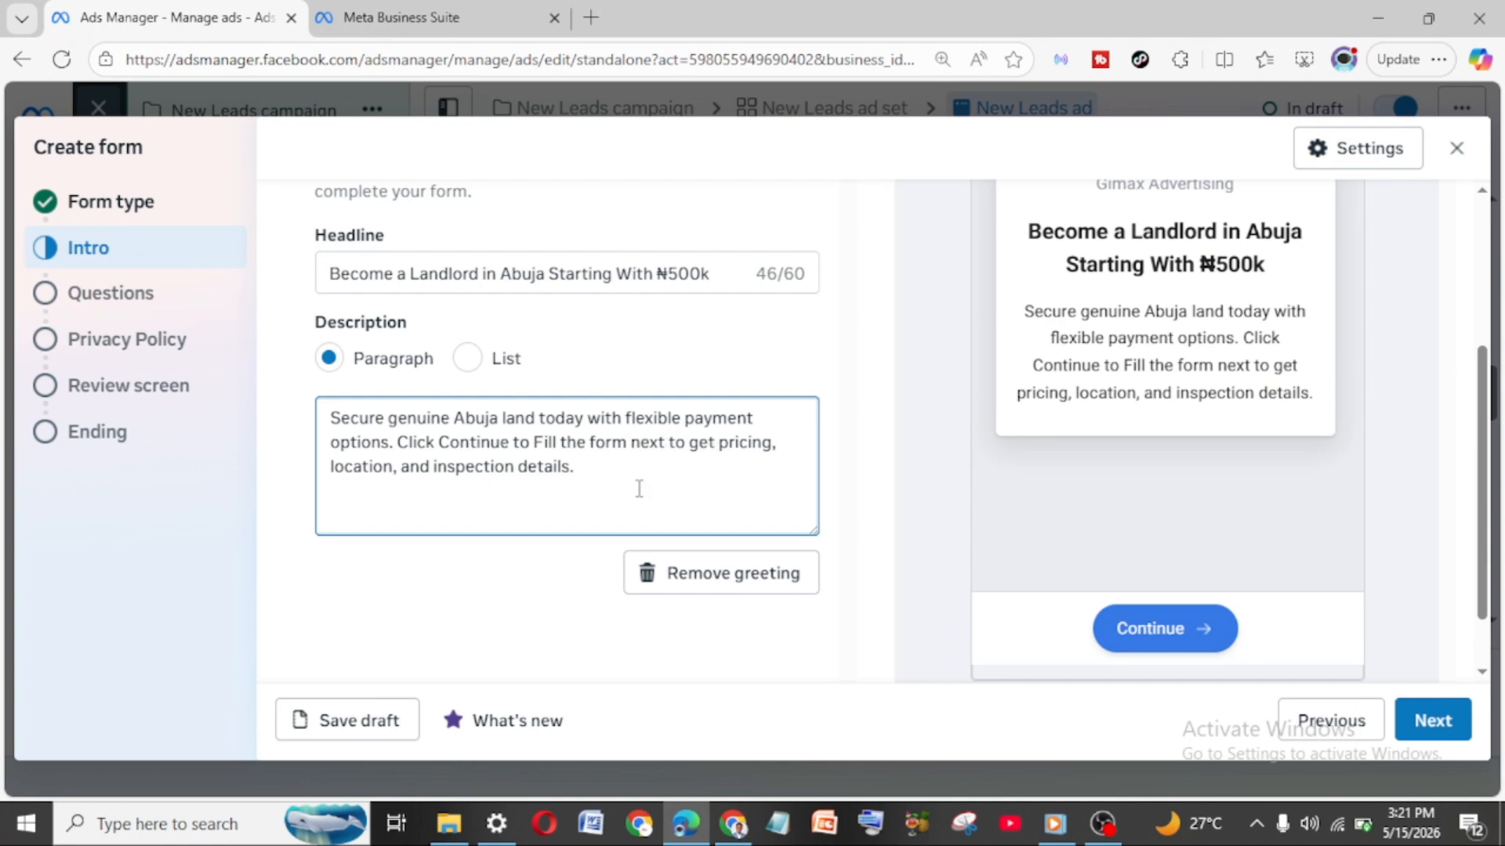
# Step: Check the finished greeting in the form preview, keep the lead form open, and continue to the Questions section
pyautogui.scroll(3, 1185, 356)
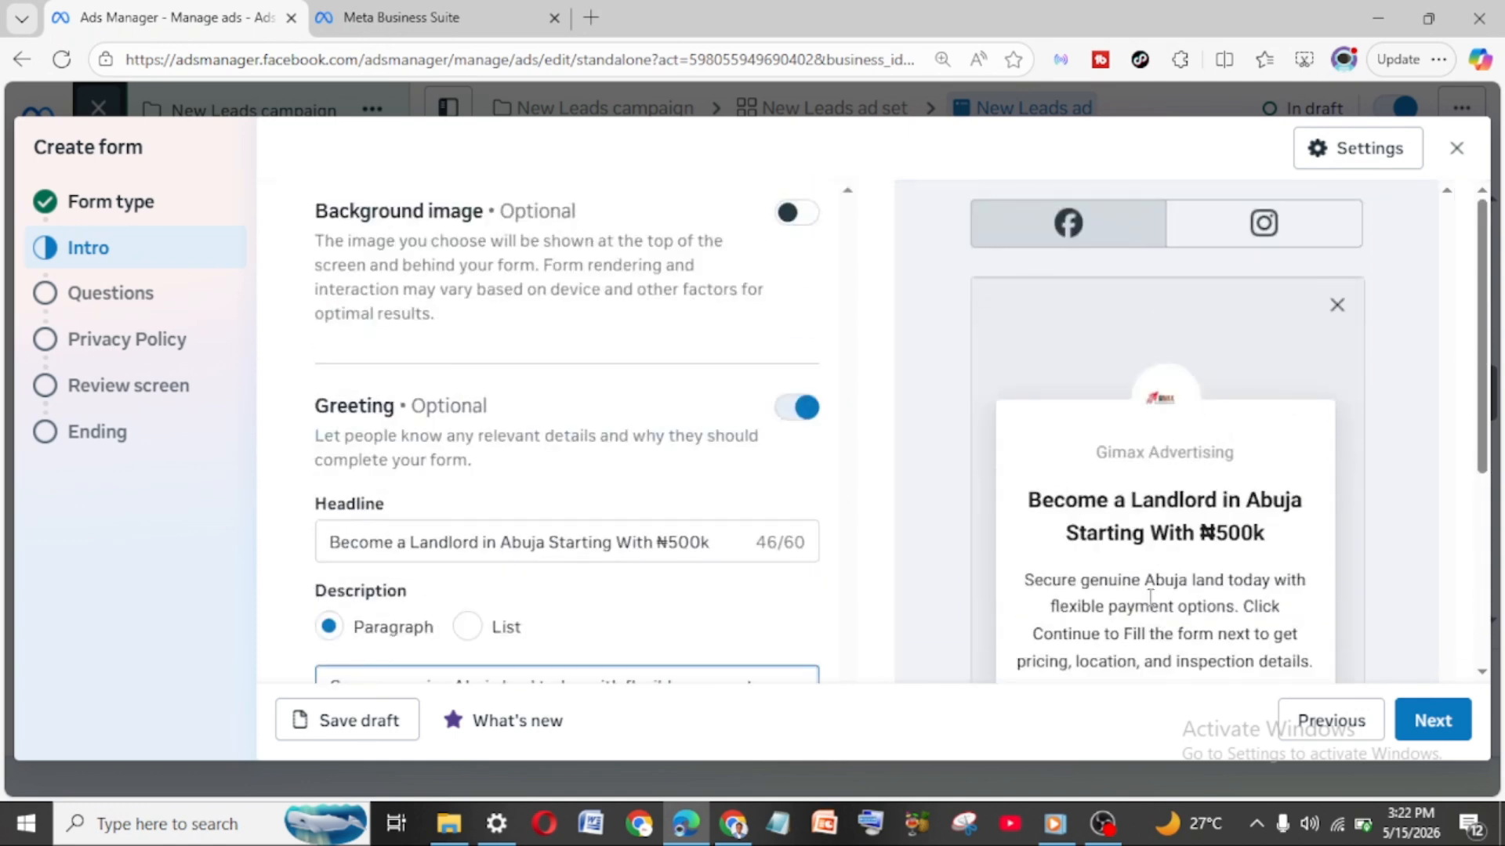
pyautogui.scroll(-3, 1150, 596)
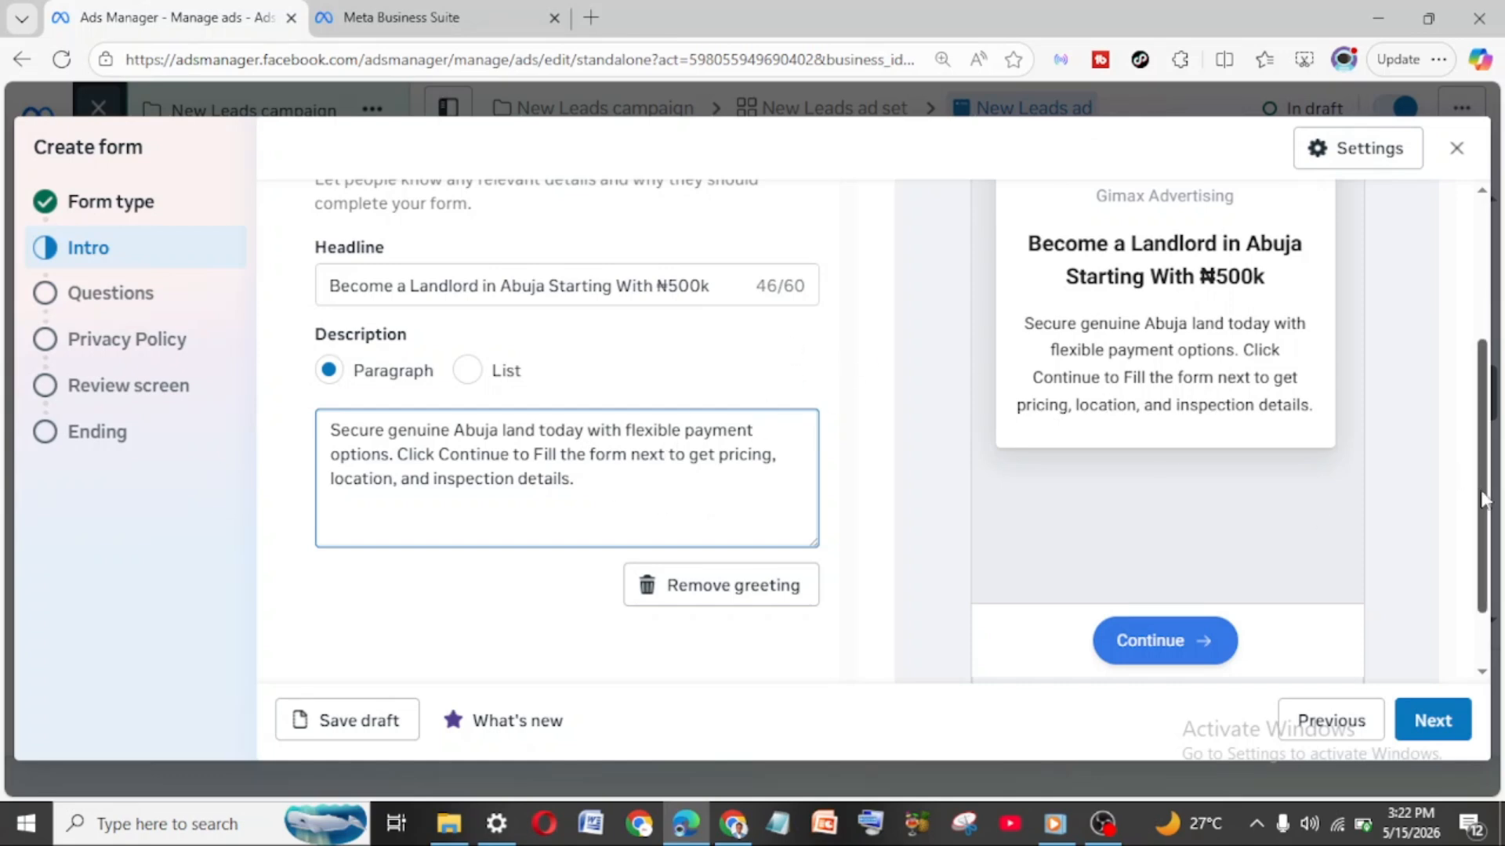
pyautogui.moveTo(1485, 493); pyautogui.dragTo(1496, 436)
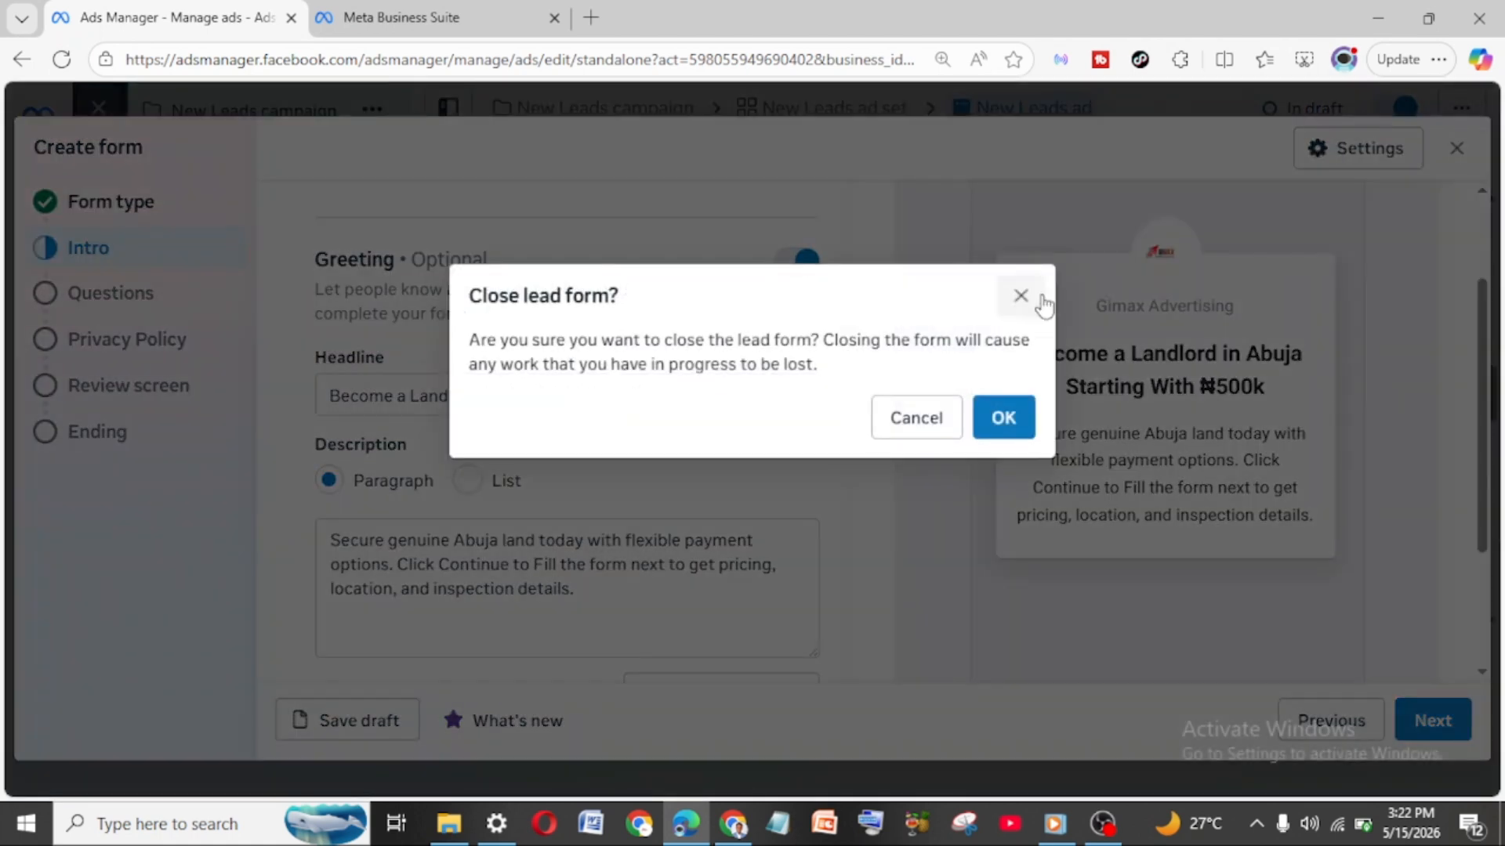
pyautogui.click(546, 545)
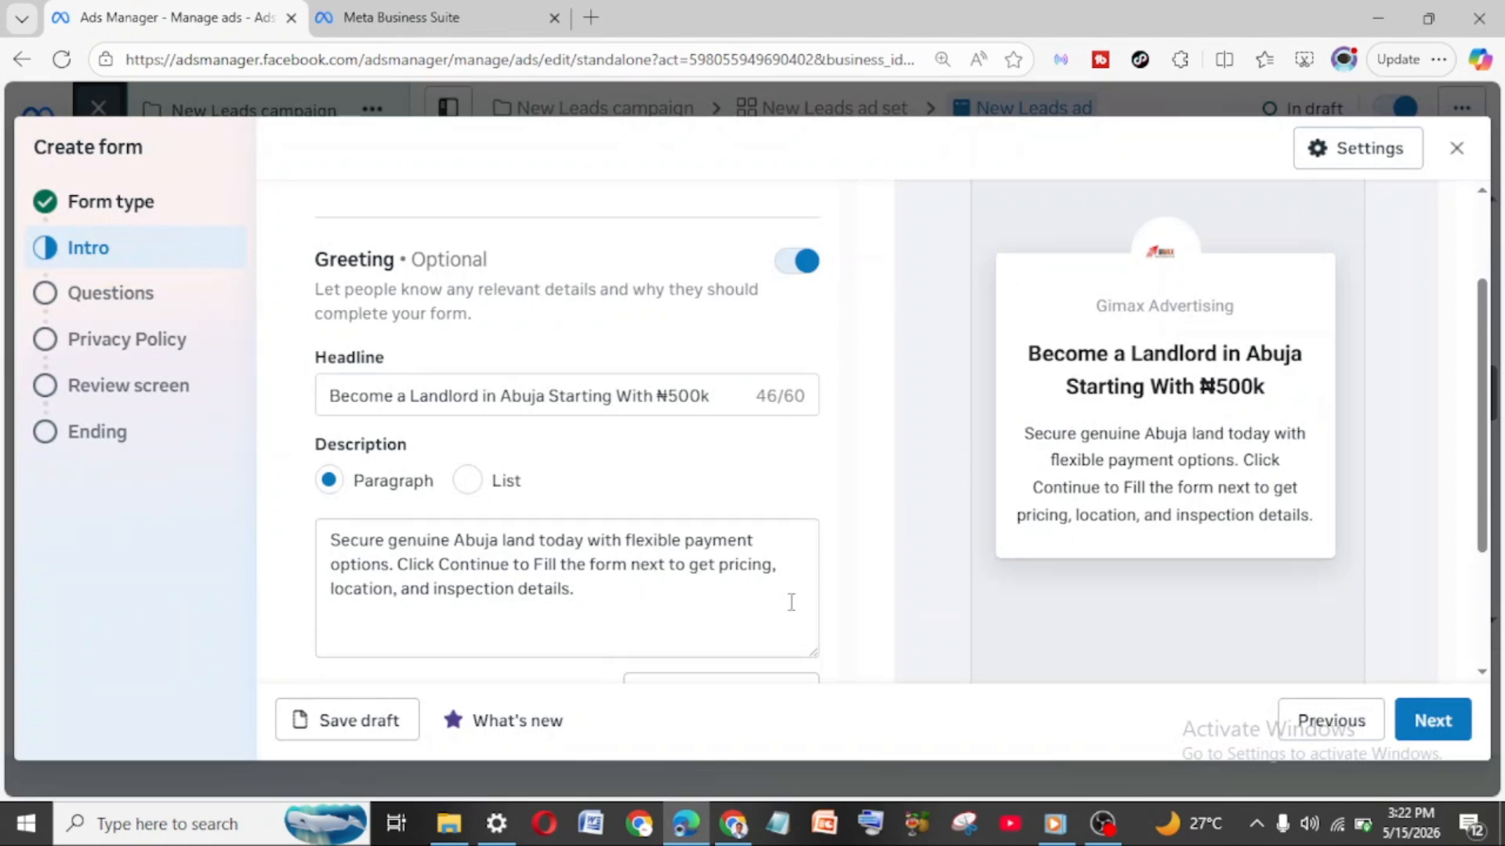
pyautogui.click(1423, 730)
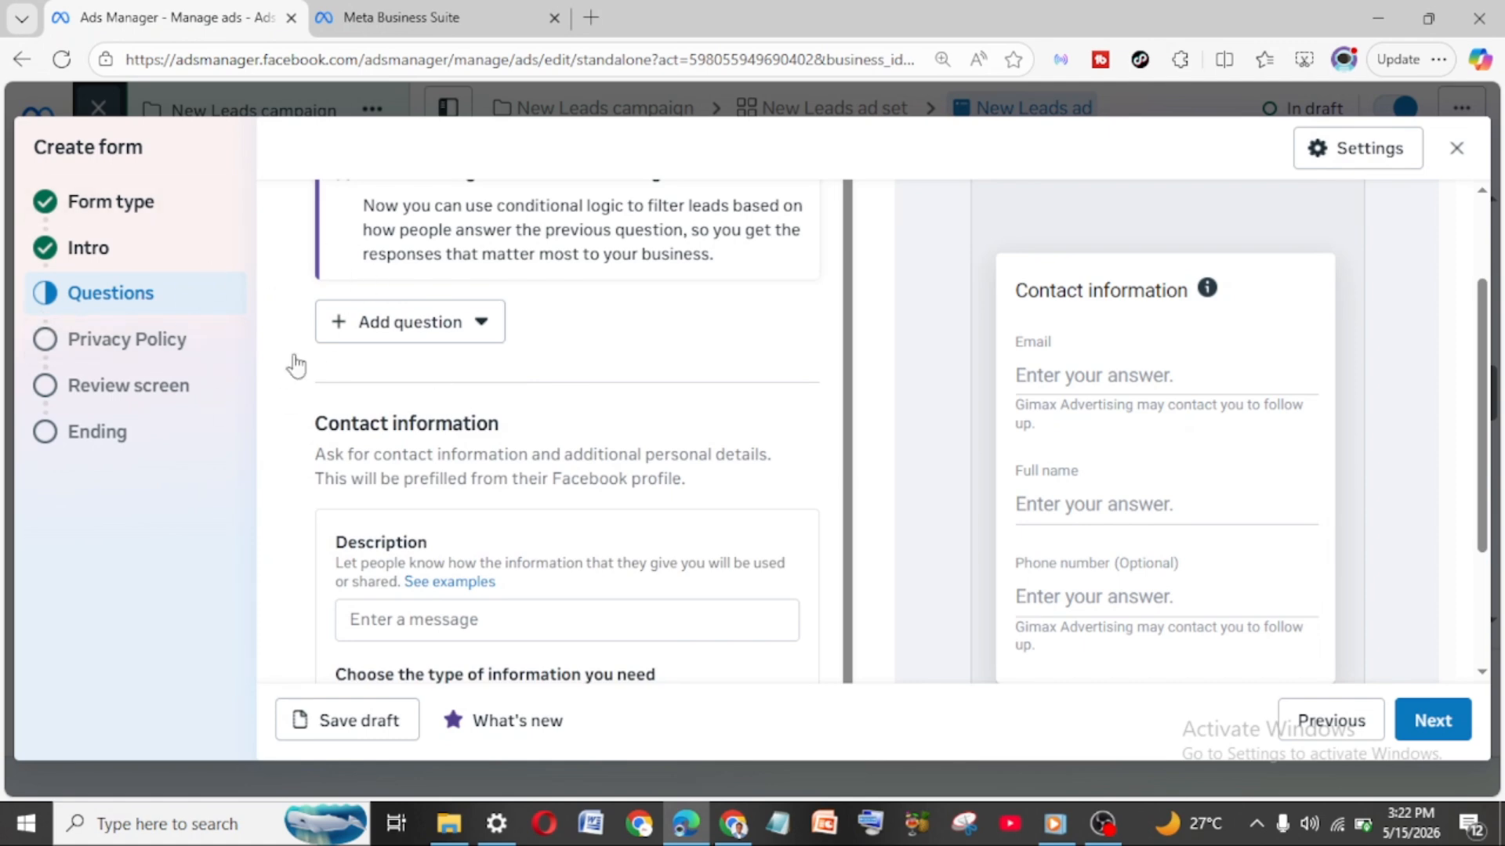
# Step: Recheck the Intro greeting, and examine the conditional logic notice and contact information settings in the Questions section
pyautogui.click(110, 263)
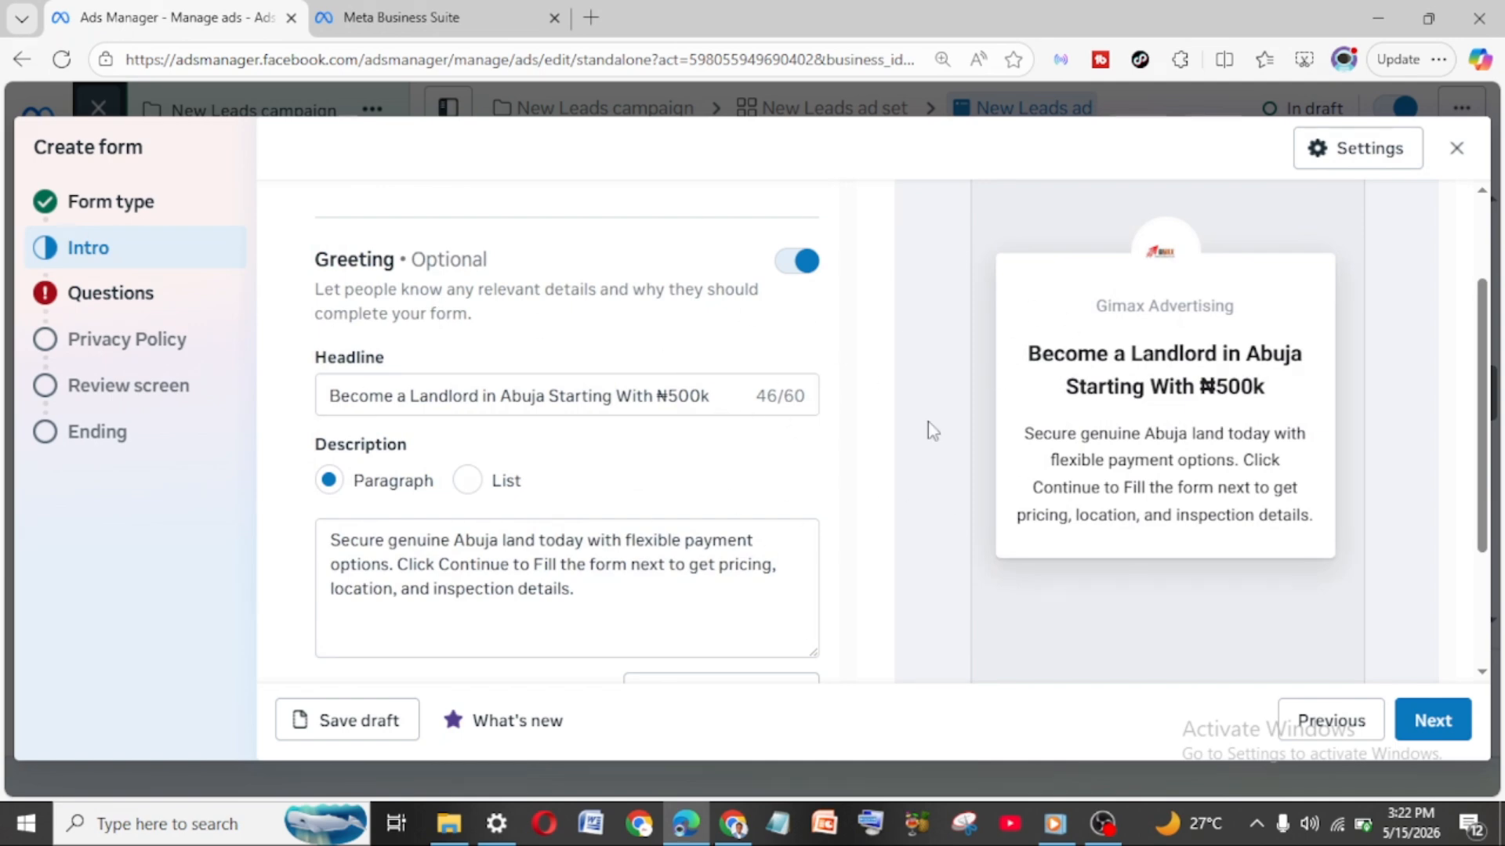
pyautogui.click(86, 296)
pyautogui.scroll(-1, 566, 524)
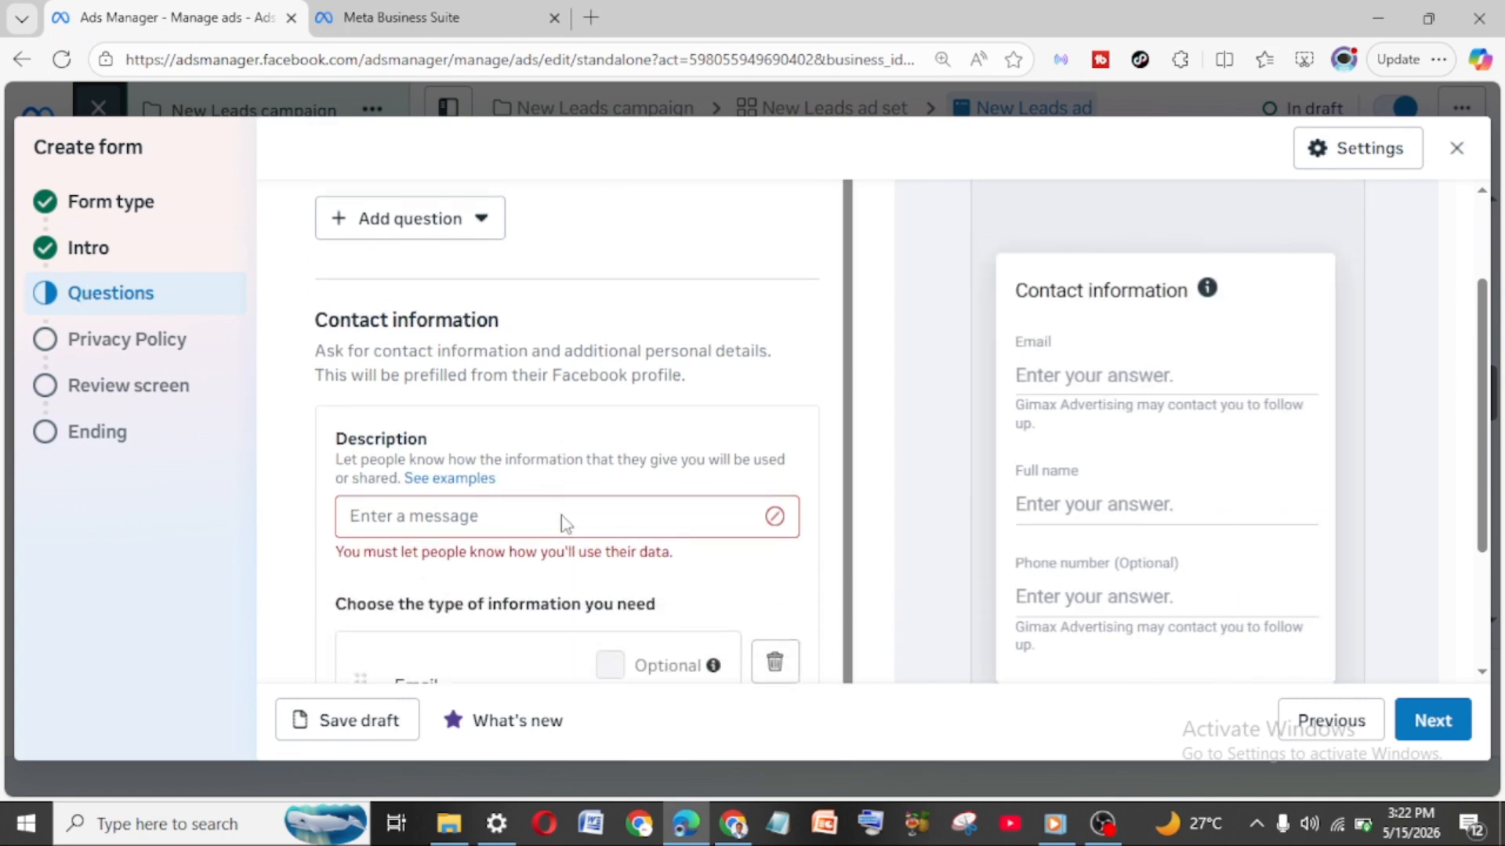
pyautogui.scroll(1, 566, 524)
pyautogui.click(566, 525)
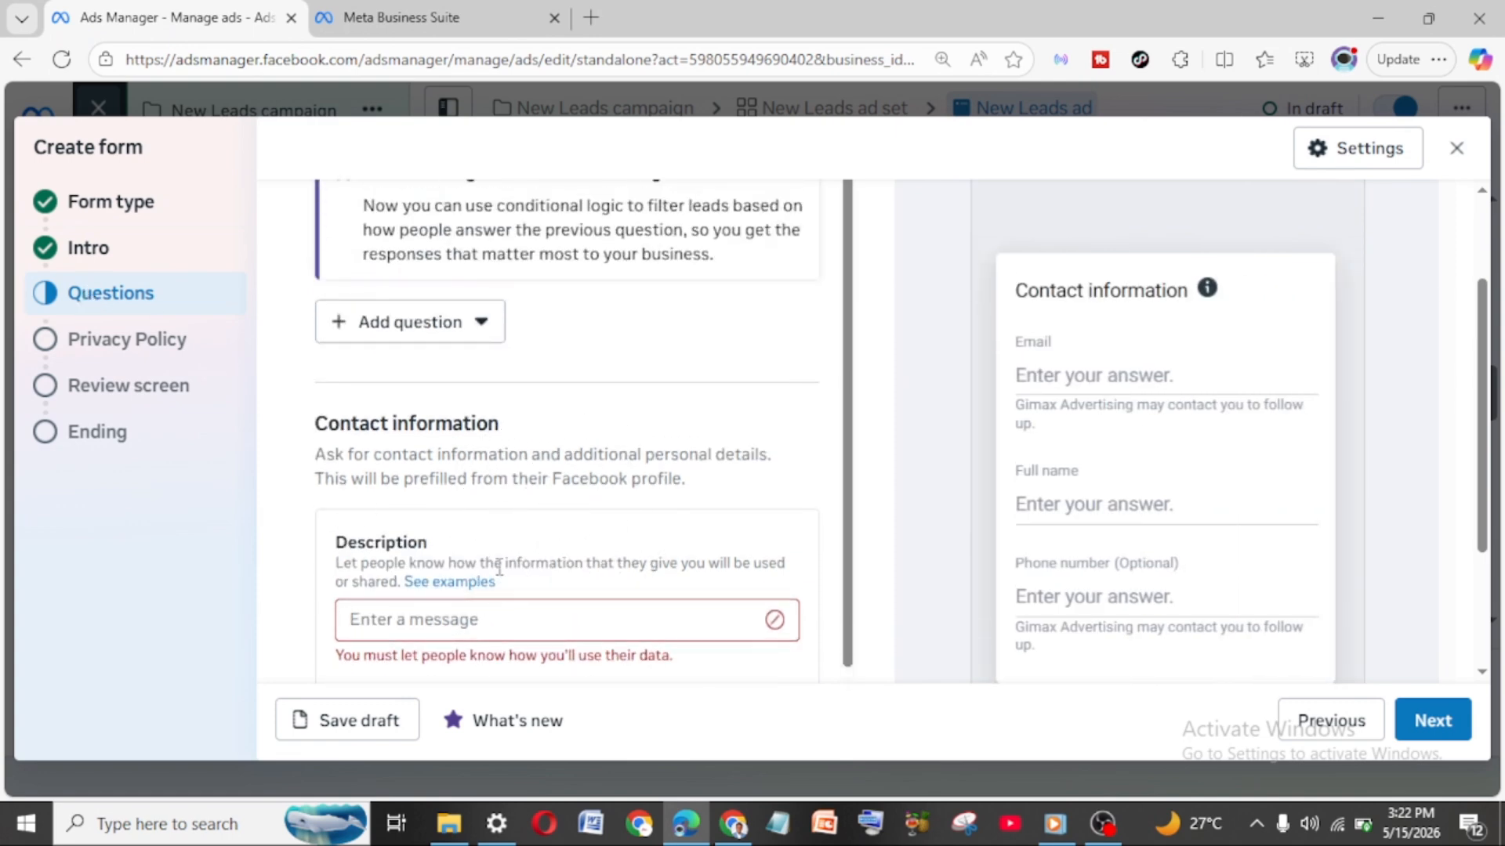
pyautogui.scroll(-1, 499, 566)
pyautogui.scroll(1, 499, 565)
pyautogui.scroll(2, 1480, 492)
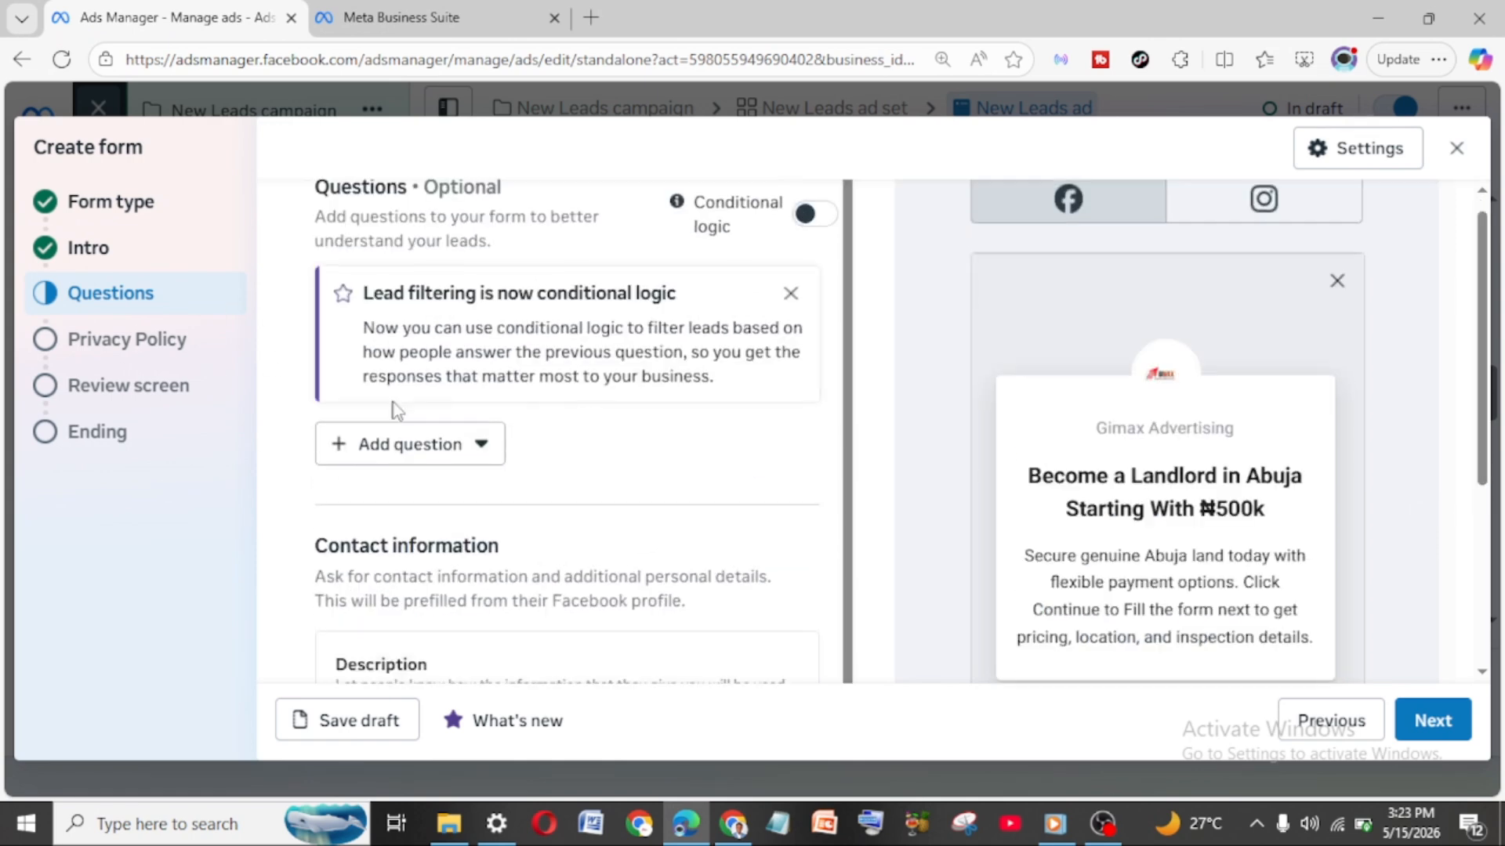
pyautogui.press('ctrl')
pyautogui.press('ctrl')
pyautogui.press('ctrl')
# Step: Add a short-answer question and fill it with the copied text "How soon are you looking to buy land?"
pyautogui.click(377, 457)
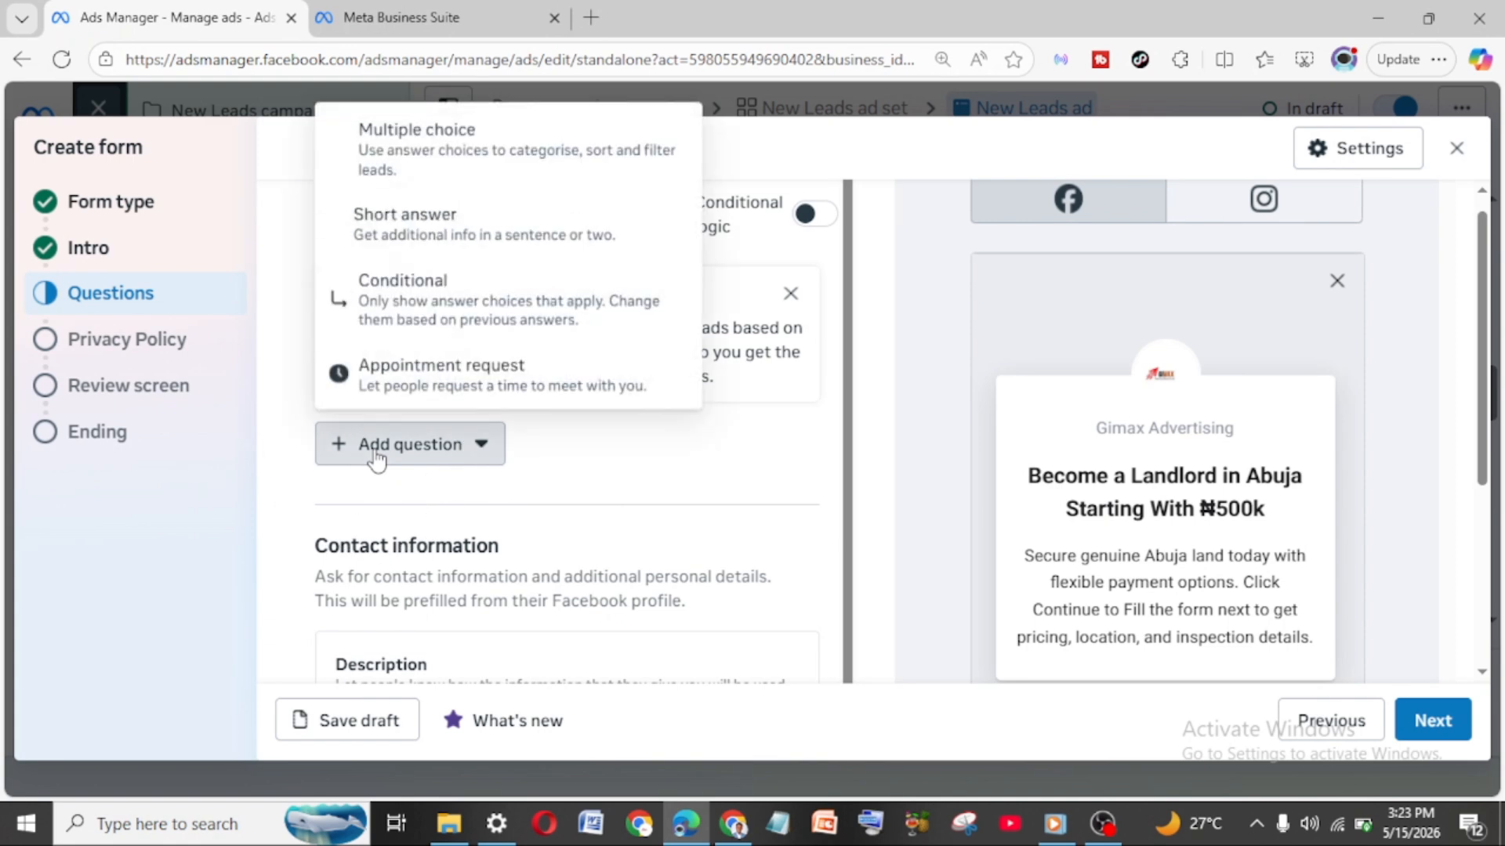
pyautogui.scroll(-2, 377, 462)
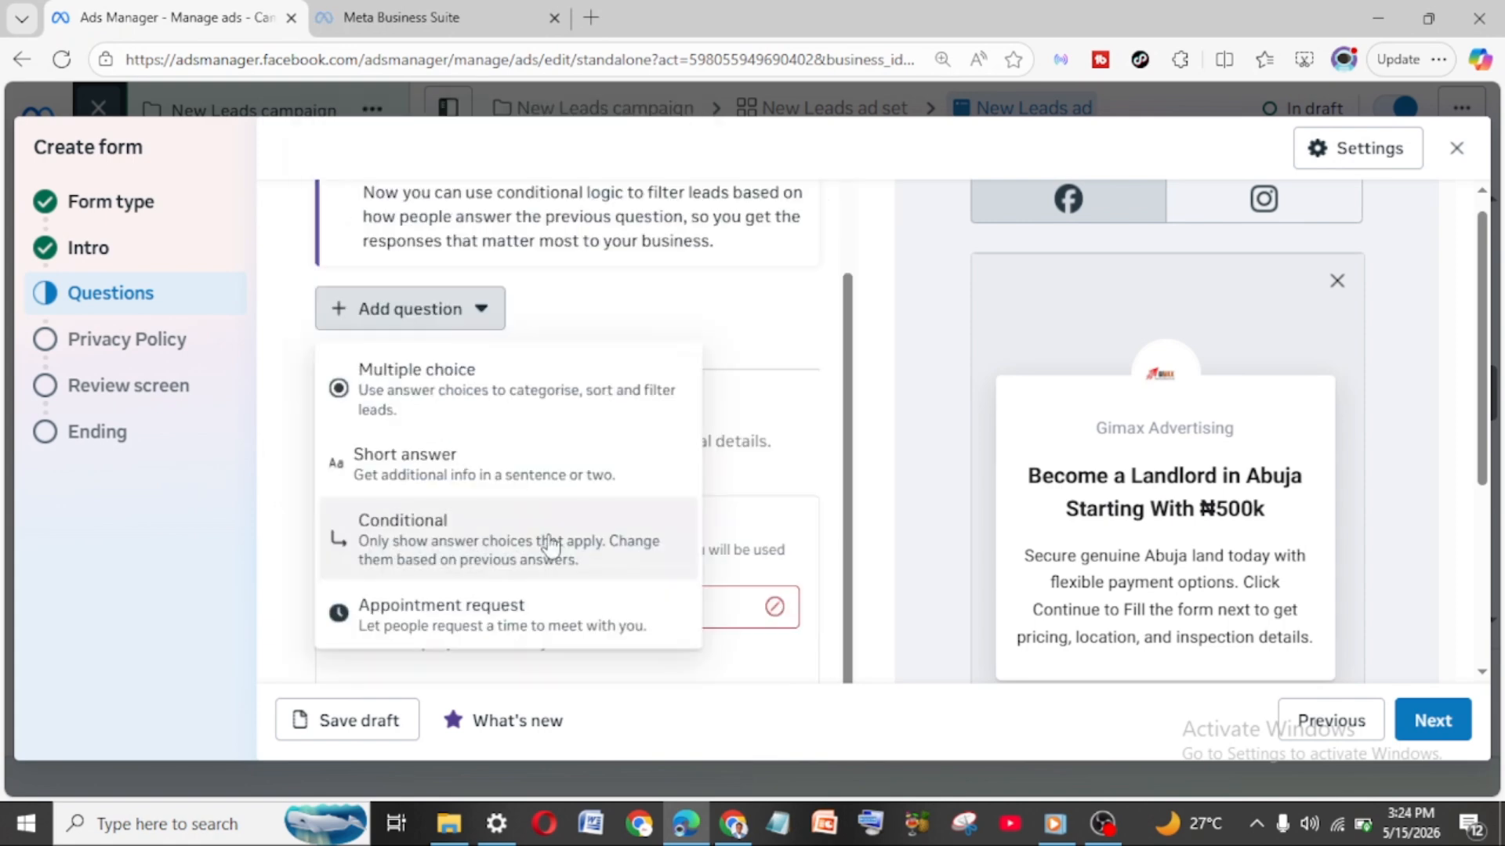
pyautogui.click(413, 474)
pyautogui.click(413, 474)
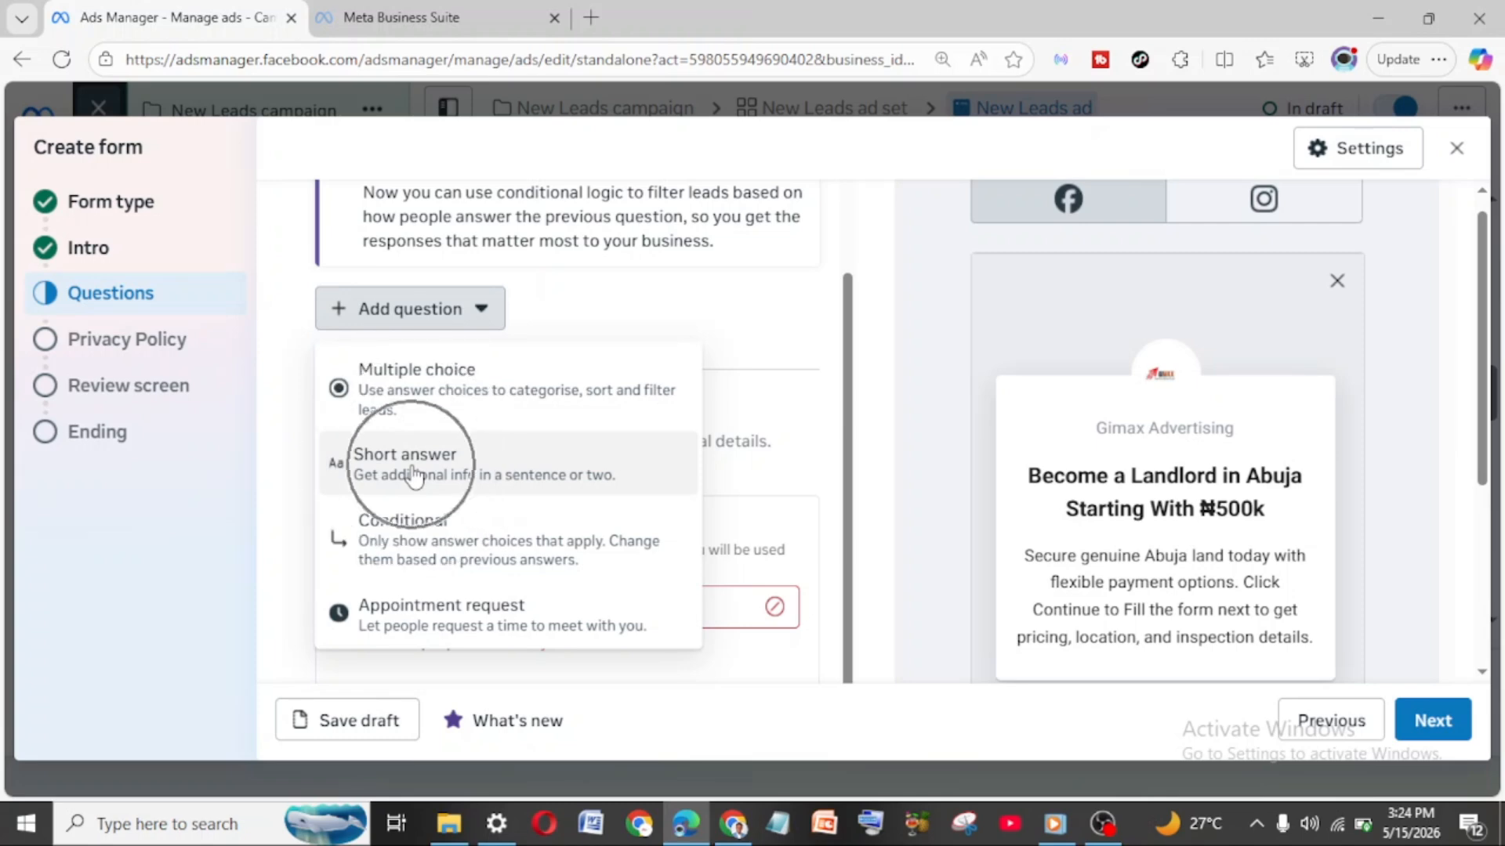
pyautogui.click(413, 474)
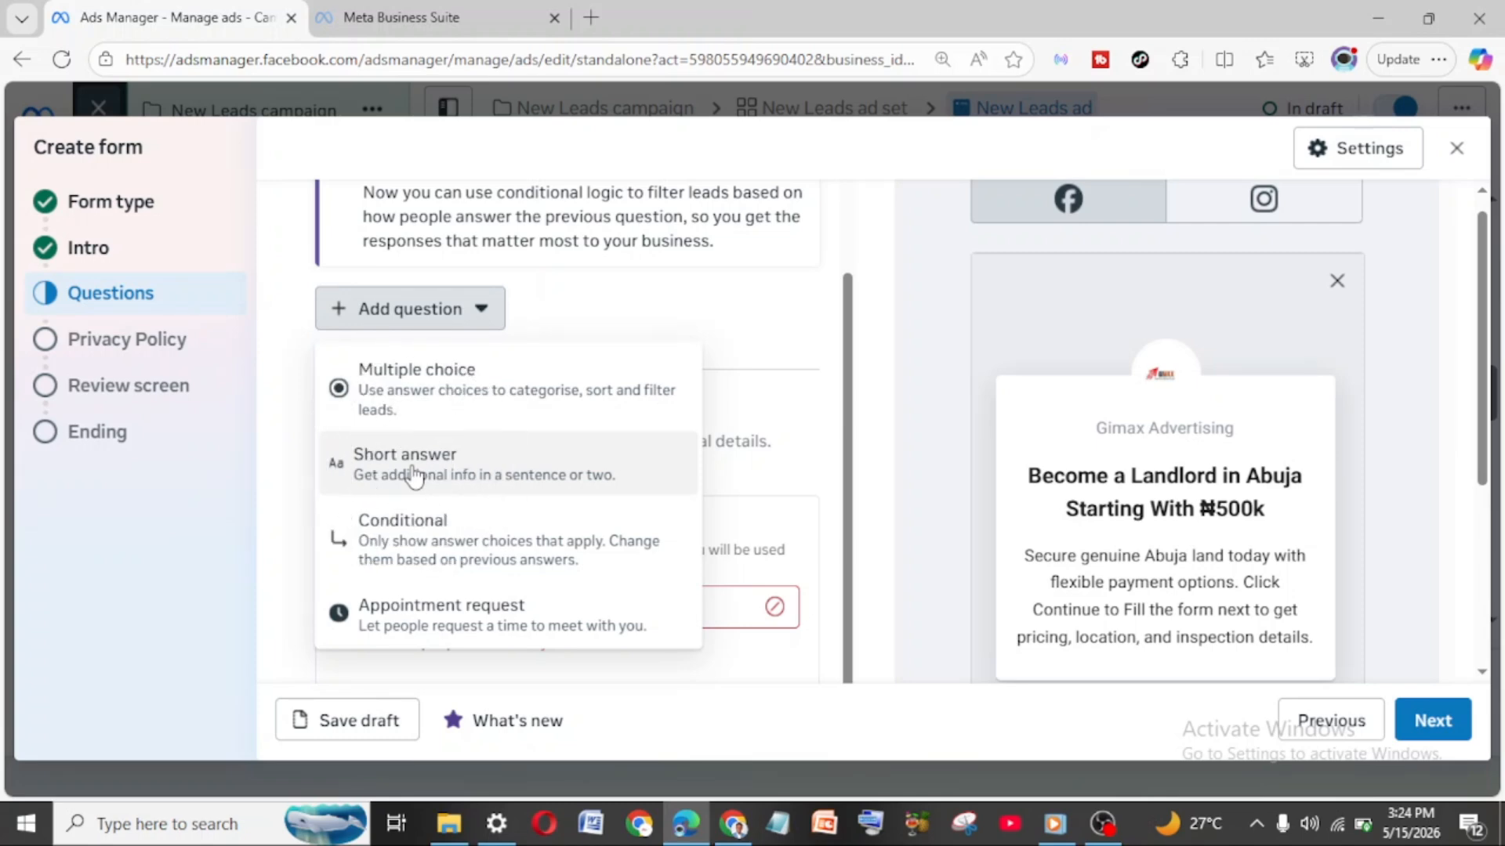
pyautogui.click(413, 474)
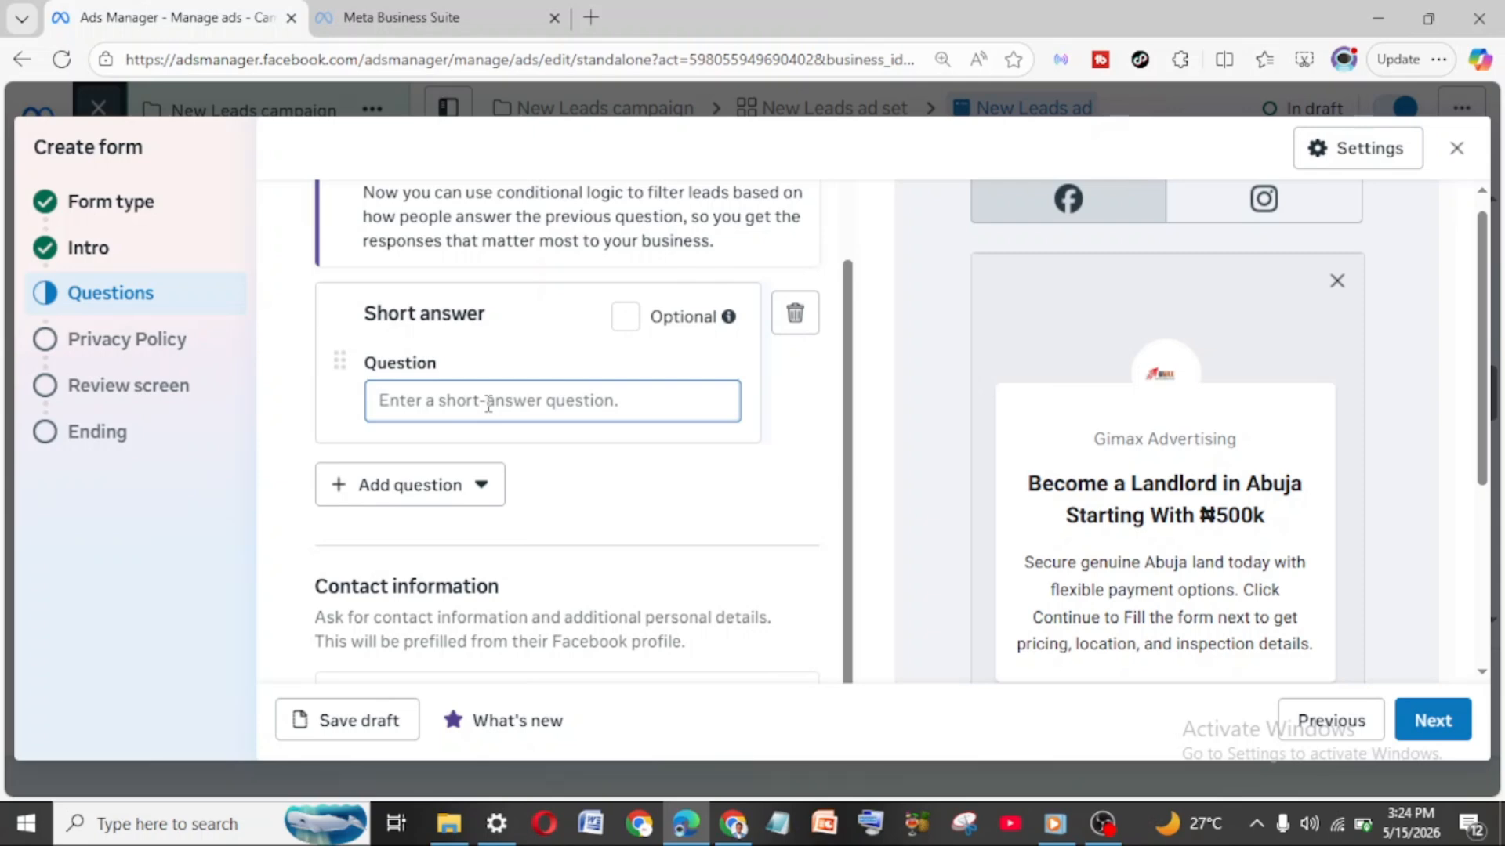
pyautogui.press('super+v')
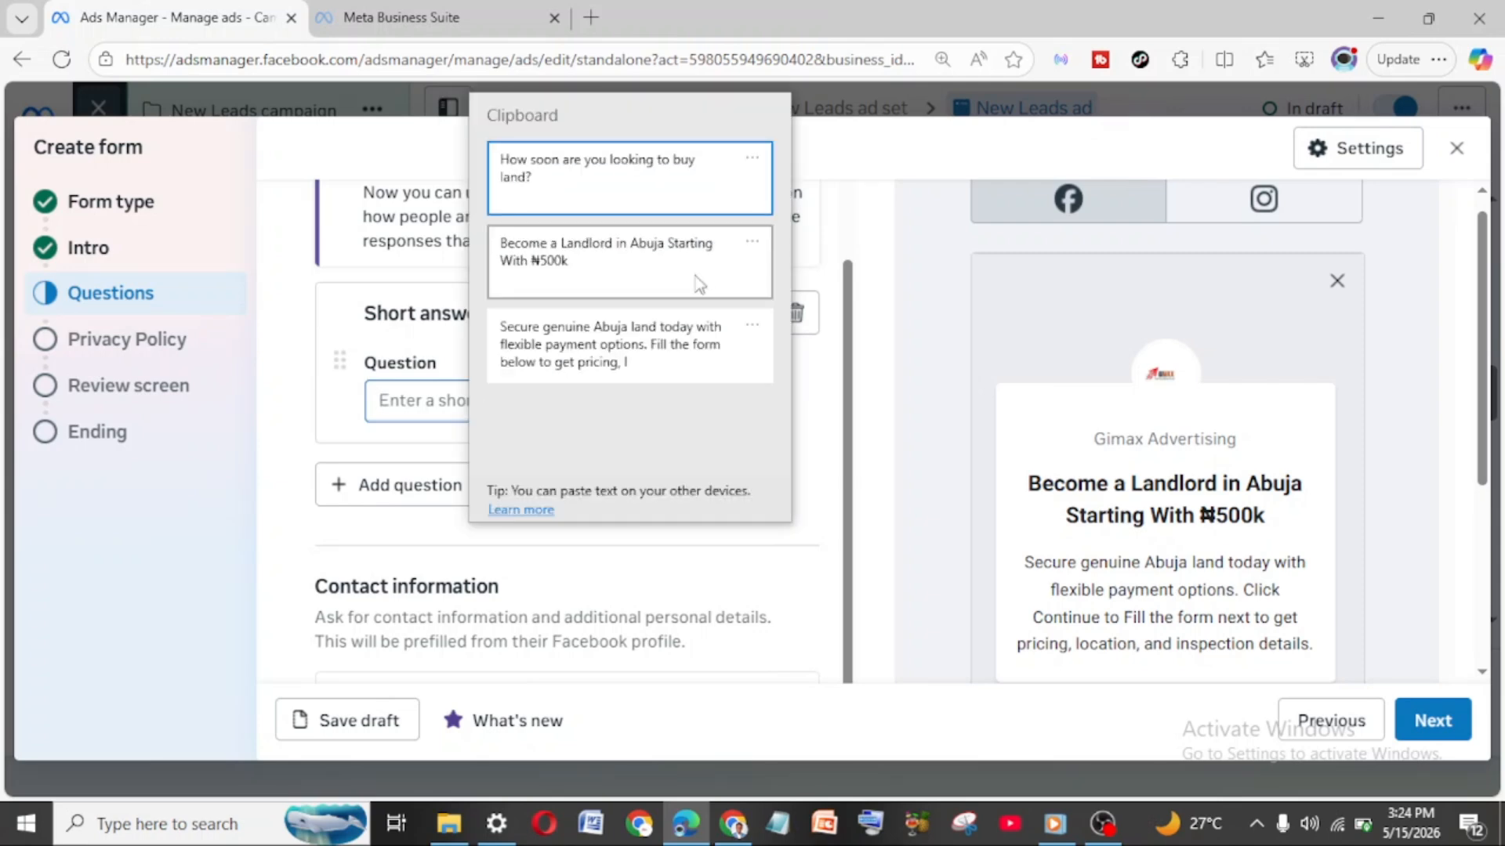
pyautogui.click(611, 202)
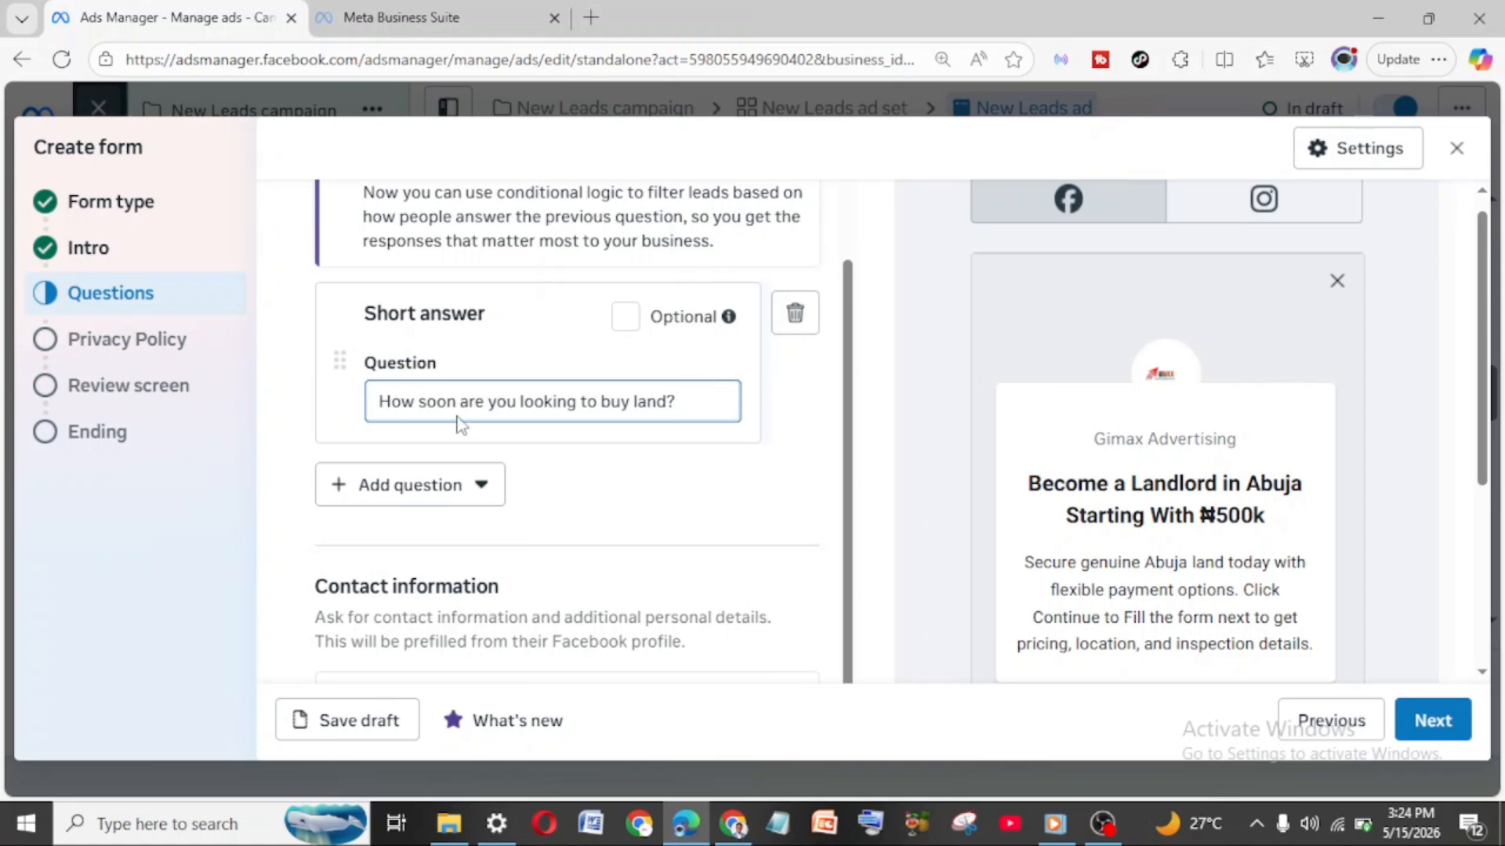
# Step: Add a multiple-choice question with the copied text "Can you comfortably make the ₦500k initial payment?"
pyautogui.scroll(-1, 599, 434)
pyautogui.scroll(1, 599, 434)
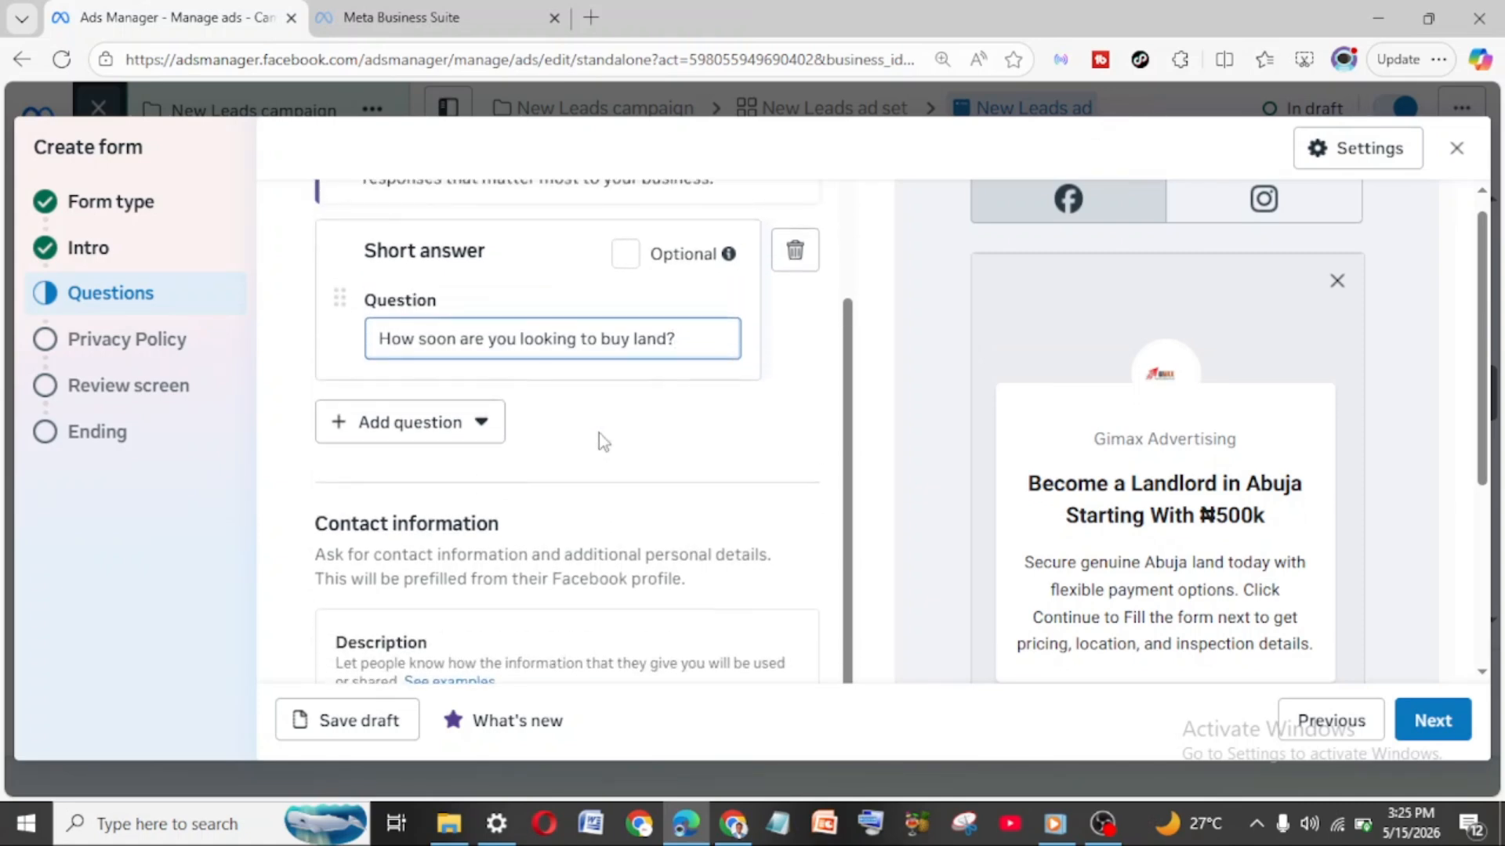
pyautogui.click(389, 432)
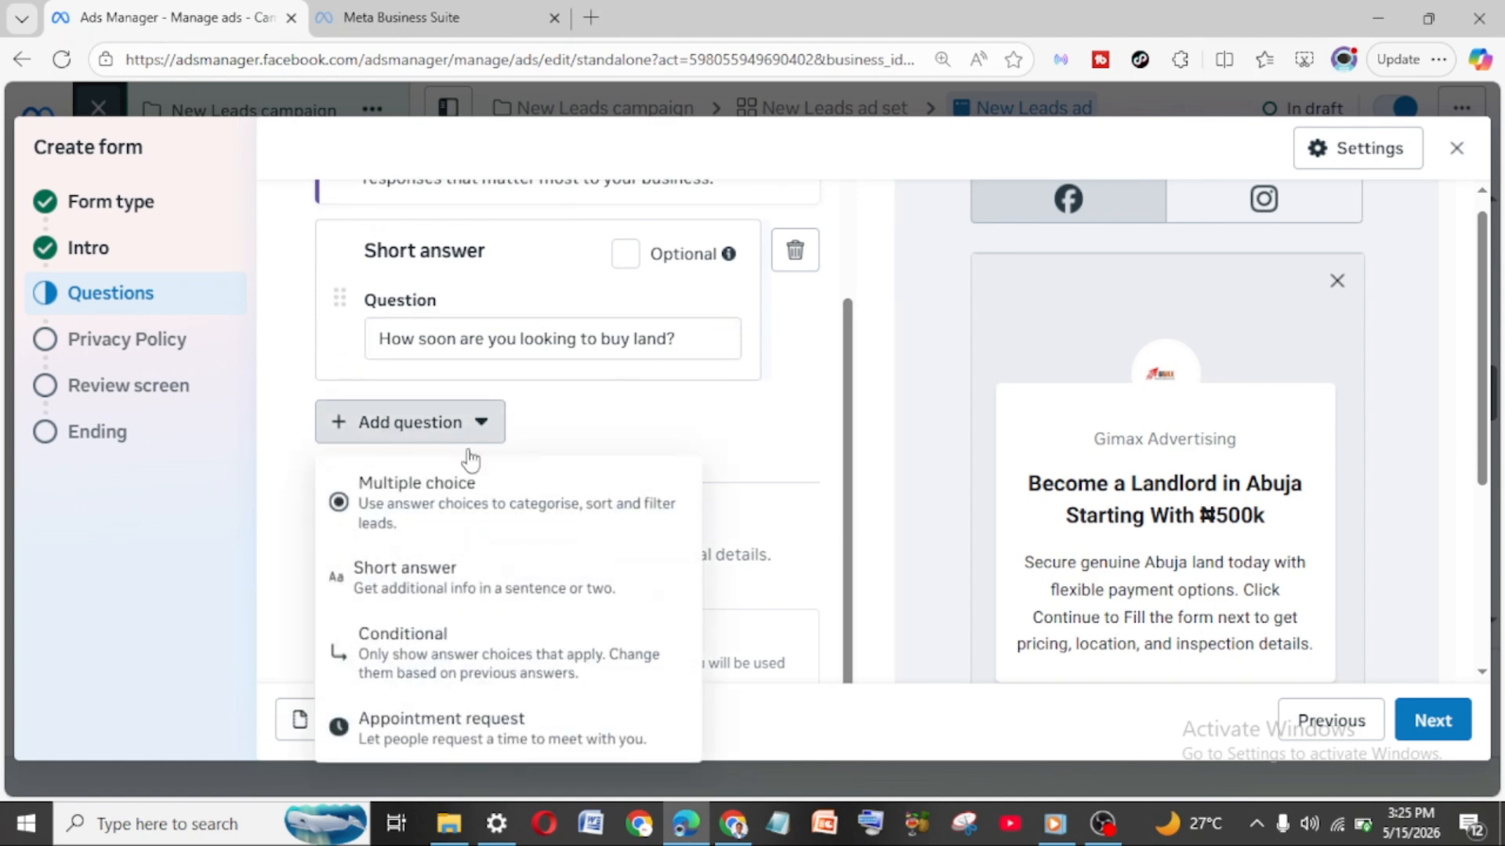
pyautogui.click(387, 505)
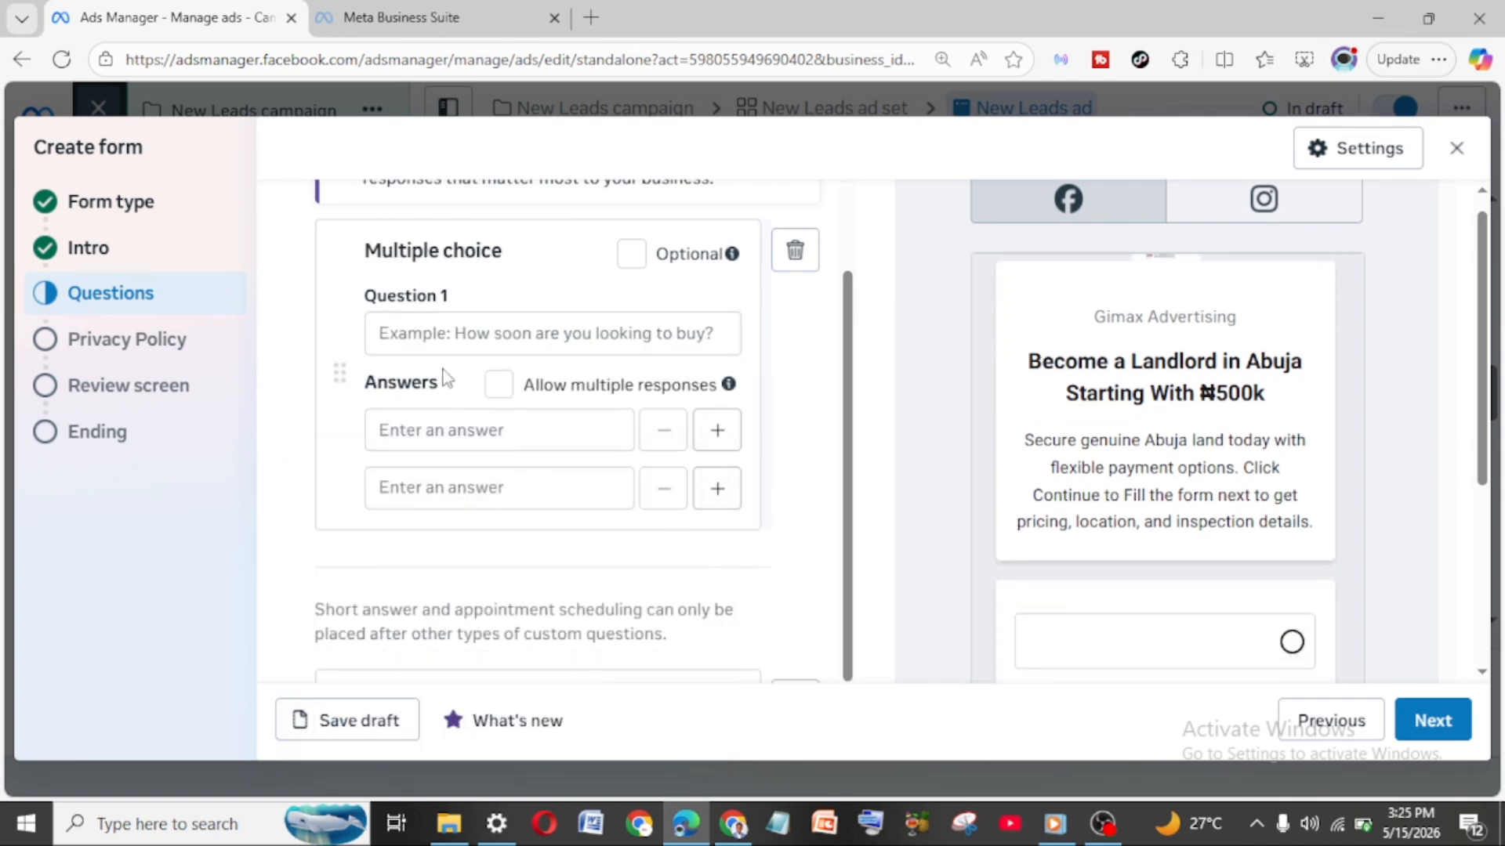
pyautogui.click(424, 341)
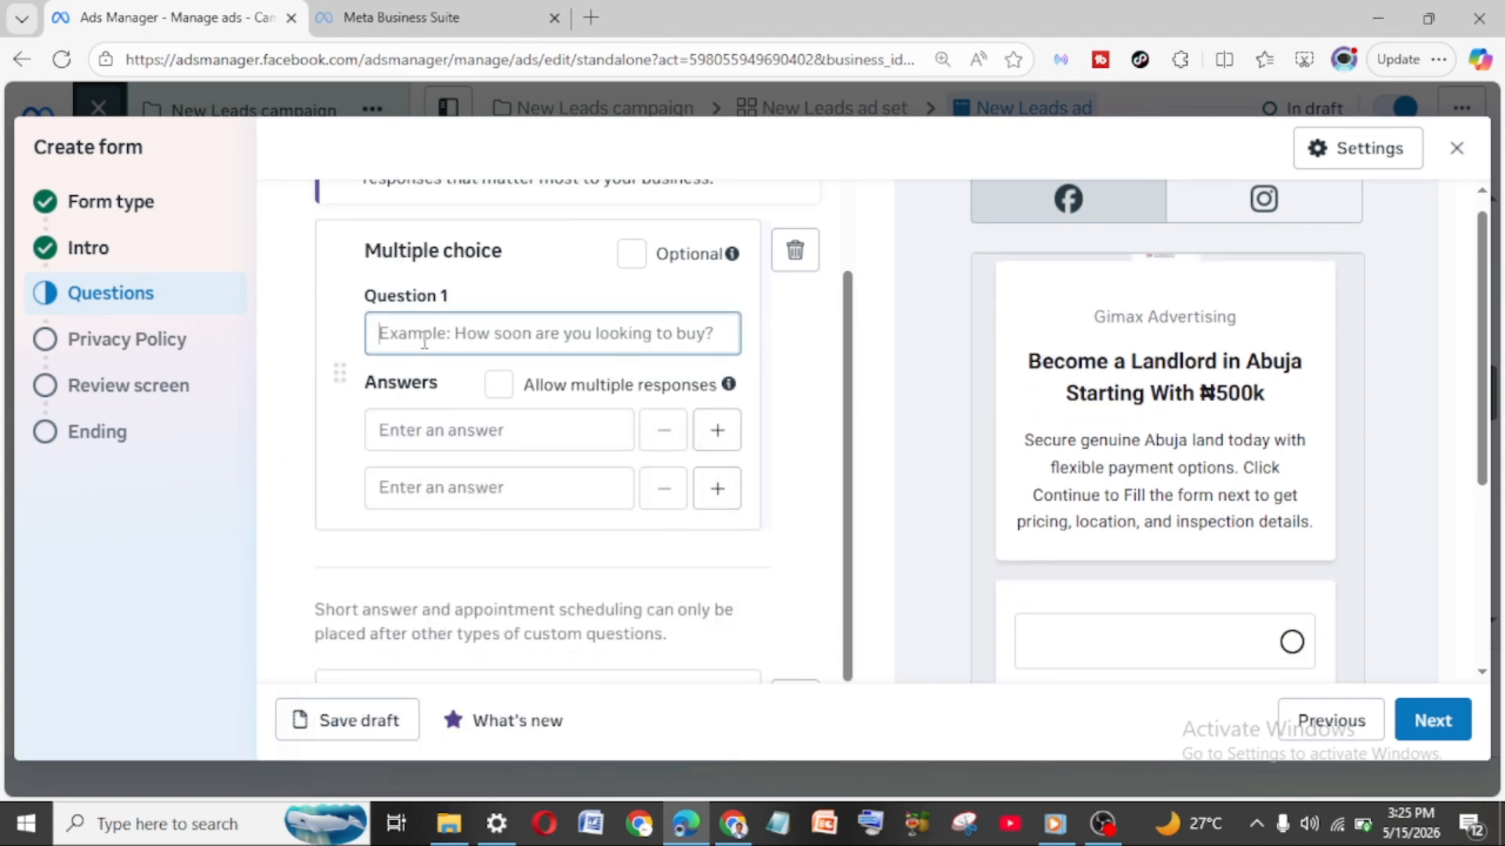
pyautogui.press('super+v')
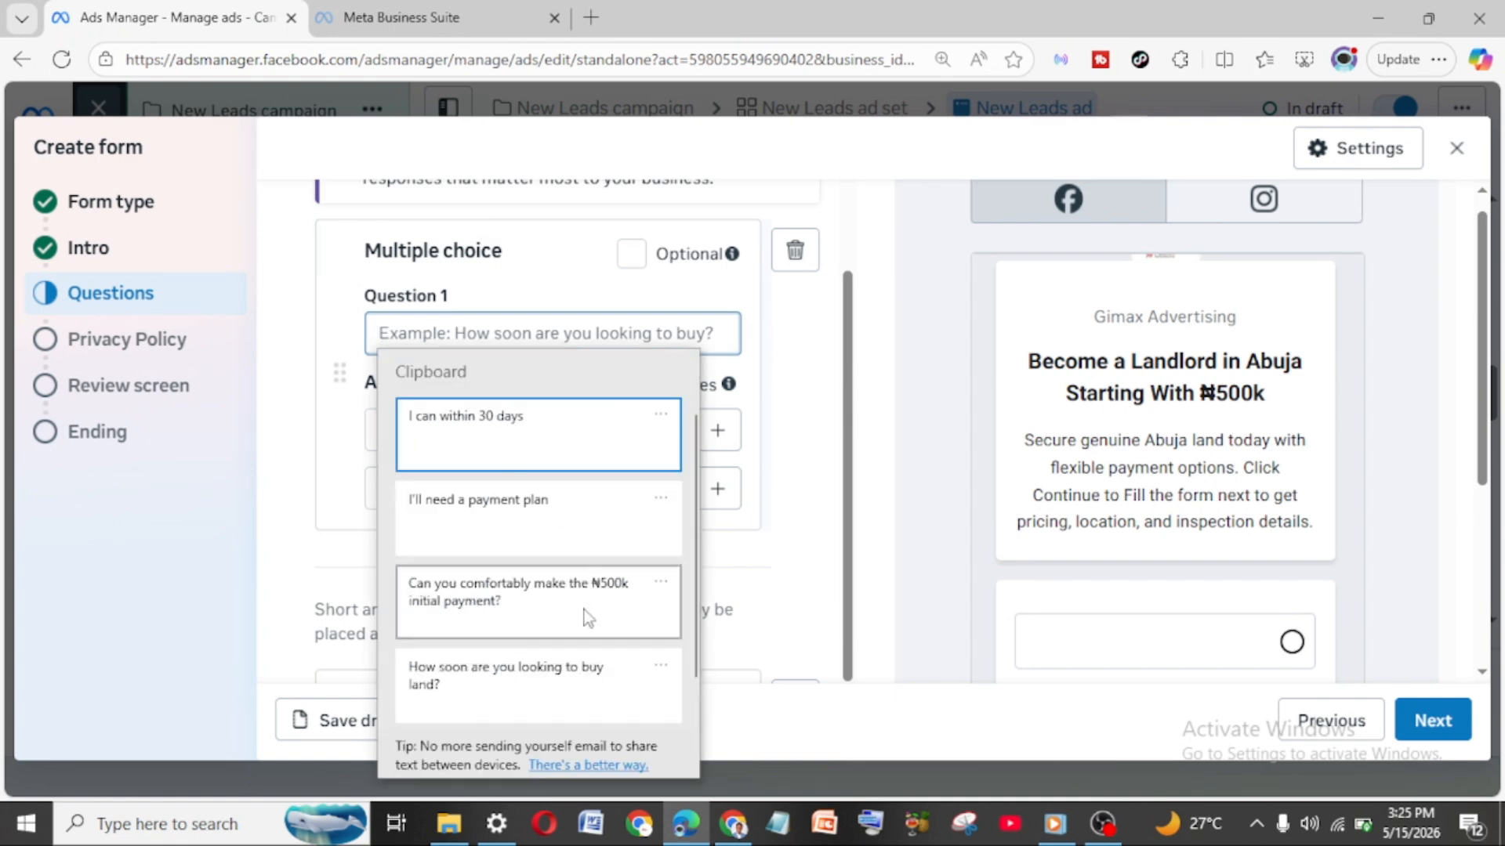
pyautogui.click(494, 600)
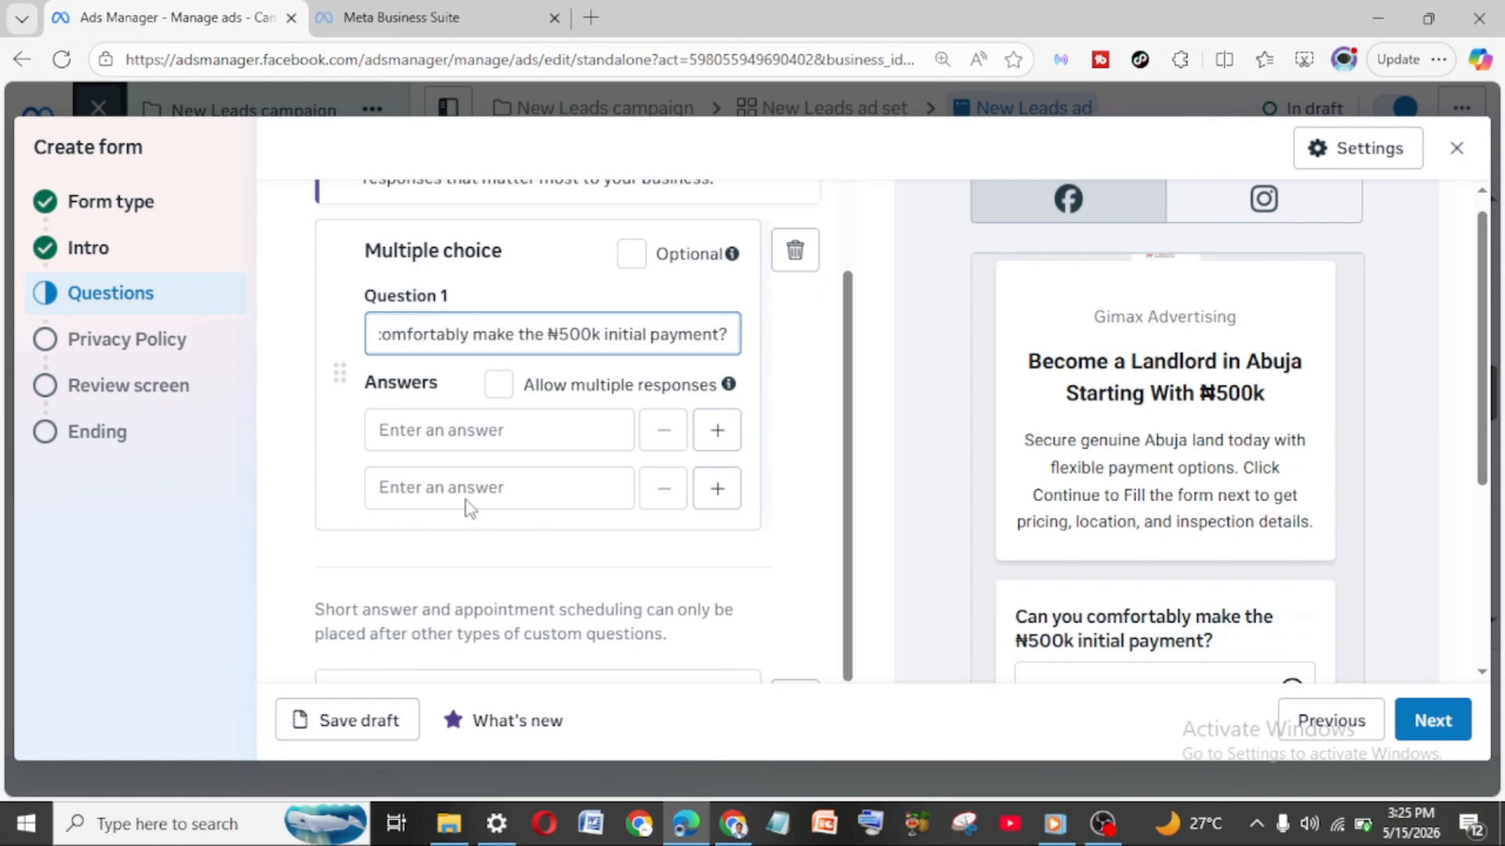
# Step: Enter "Yes" and "I can within 30 days" as the first two answers to the initial payment question
pyautogui.click(435, 430)
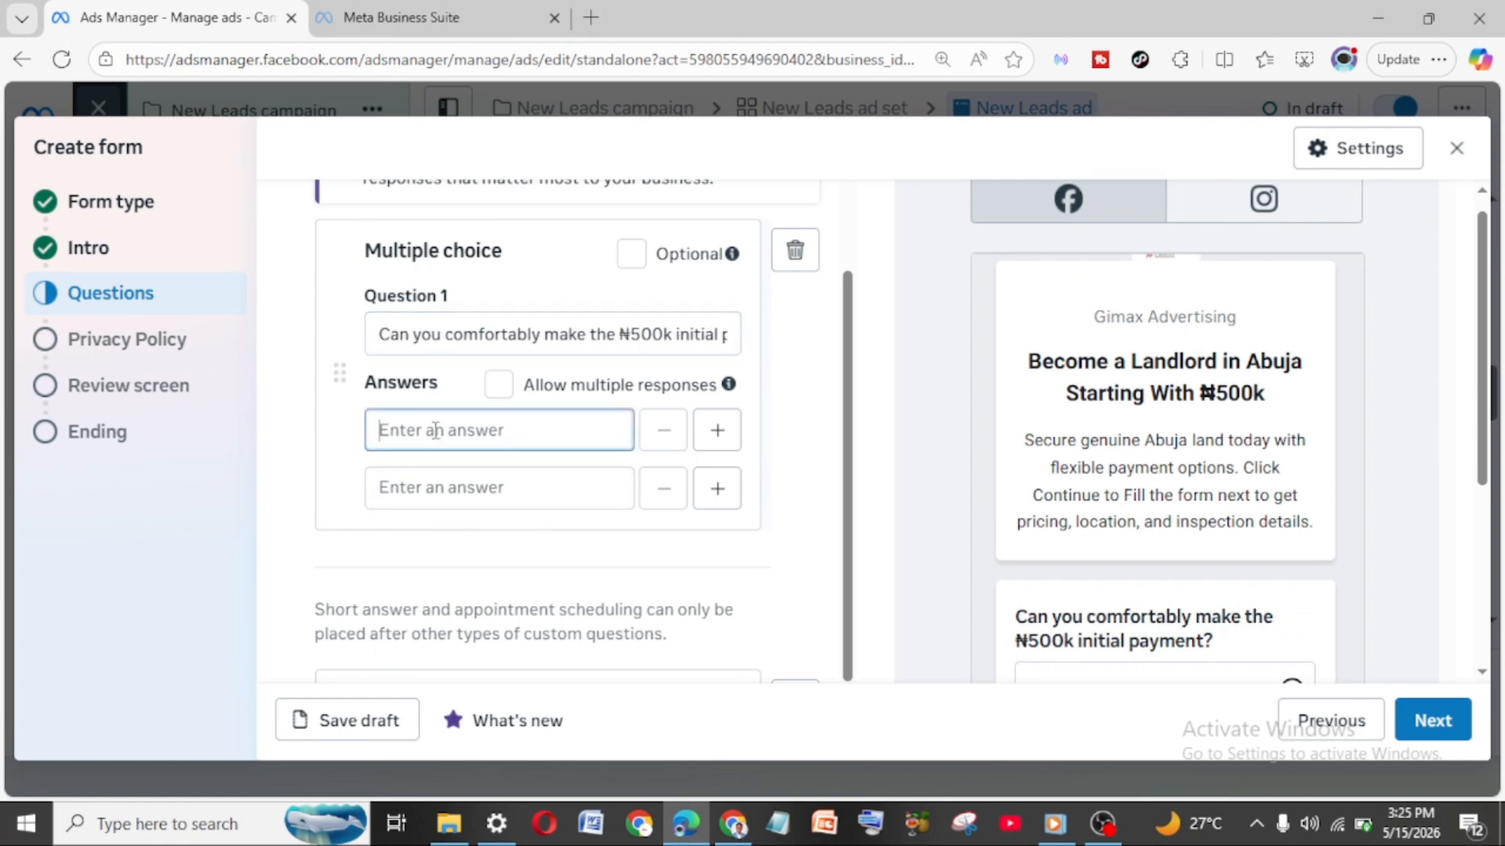
pyautogui.press('super+v')
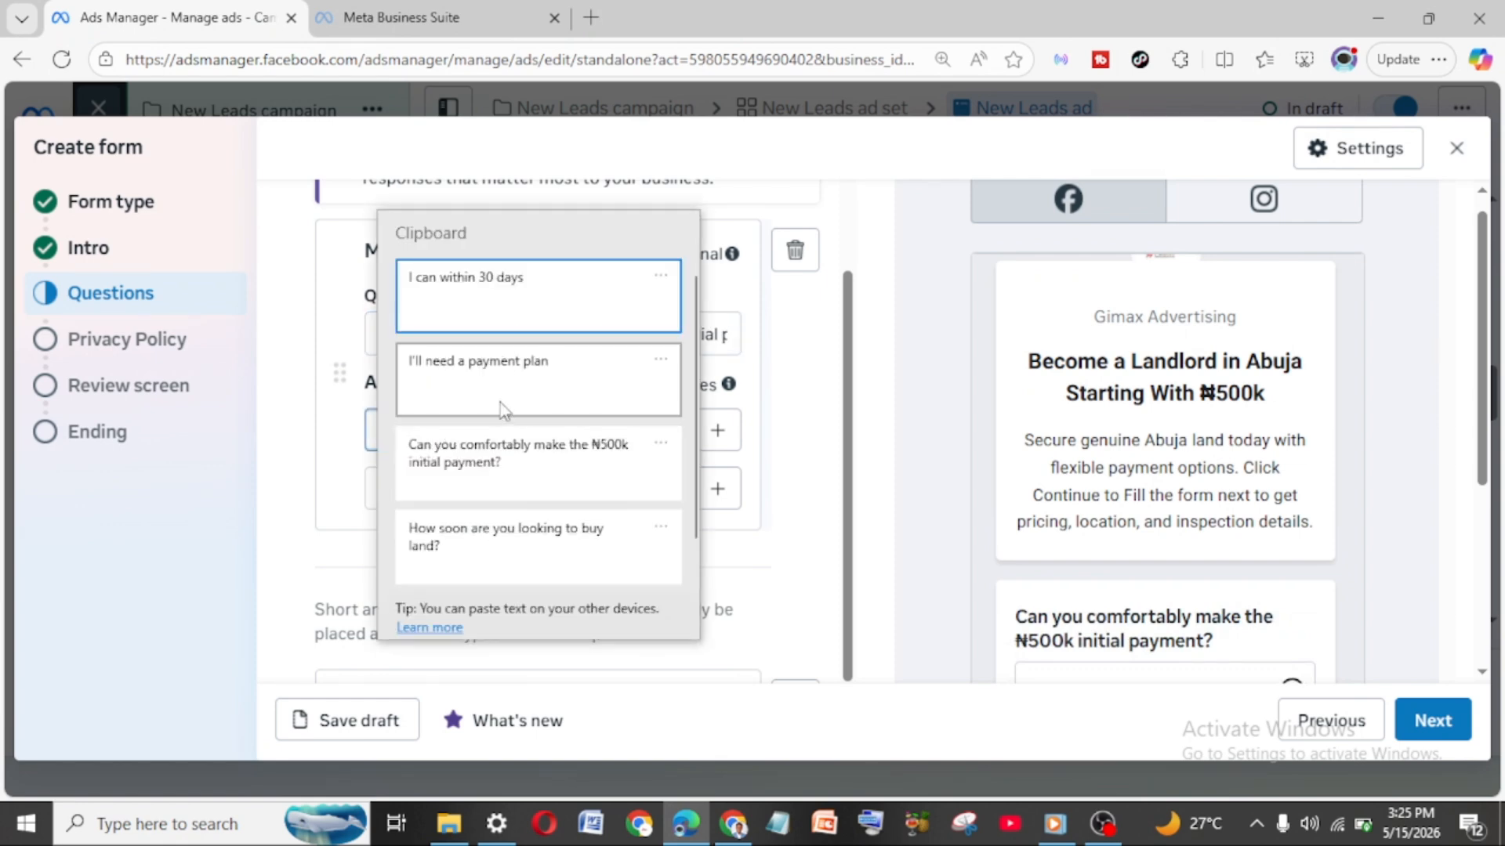
pyautogui.click(375, 437)
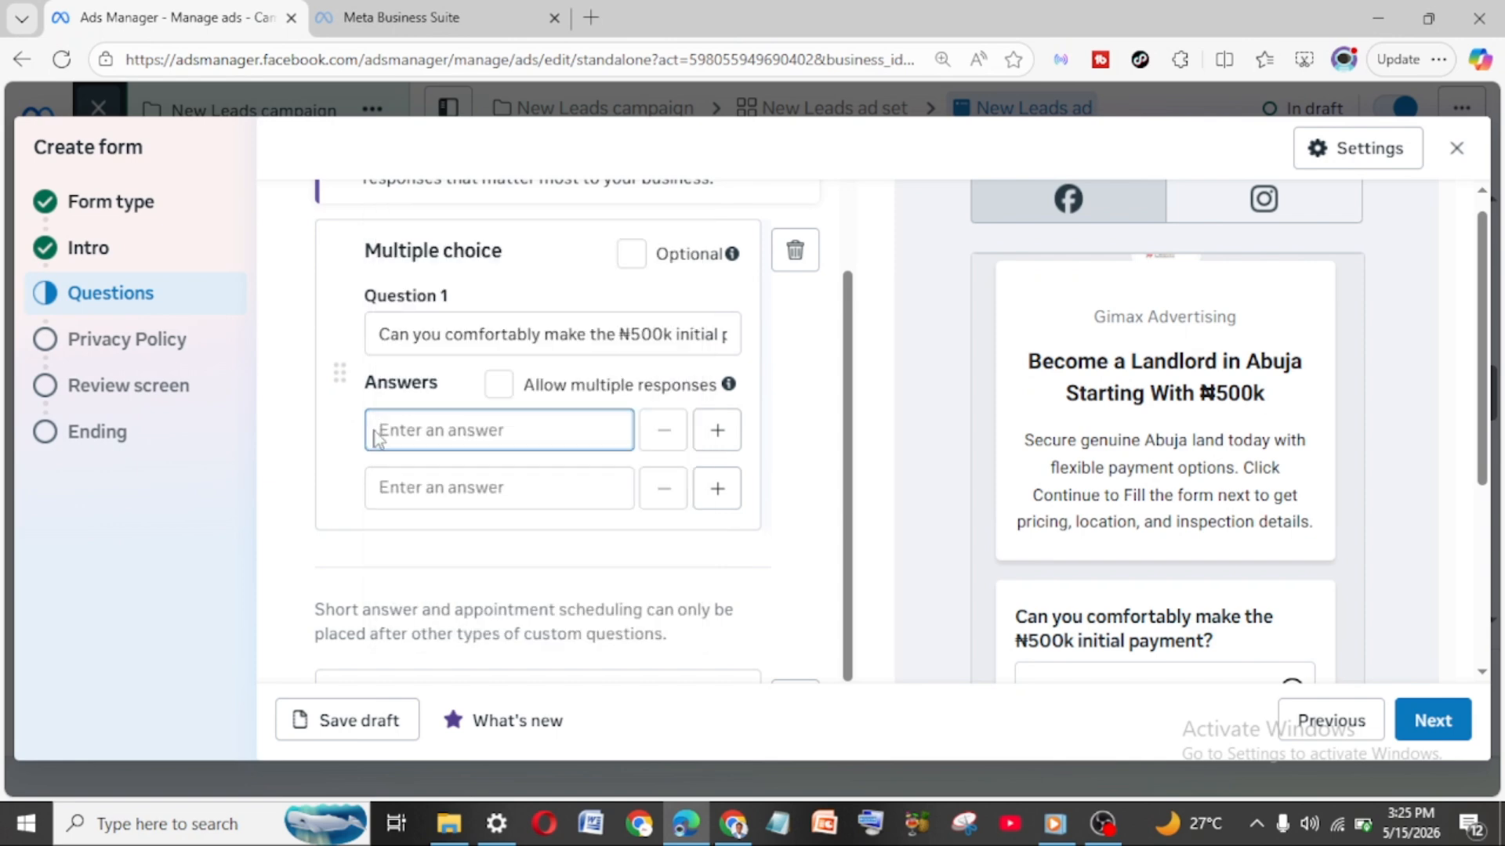
pyautogui.write('Yes')
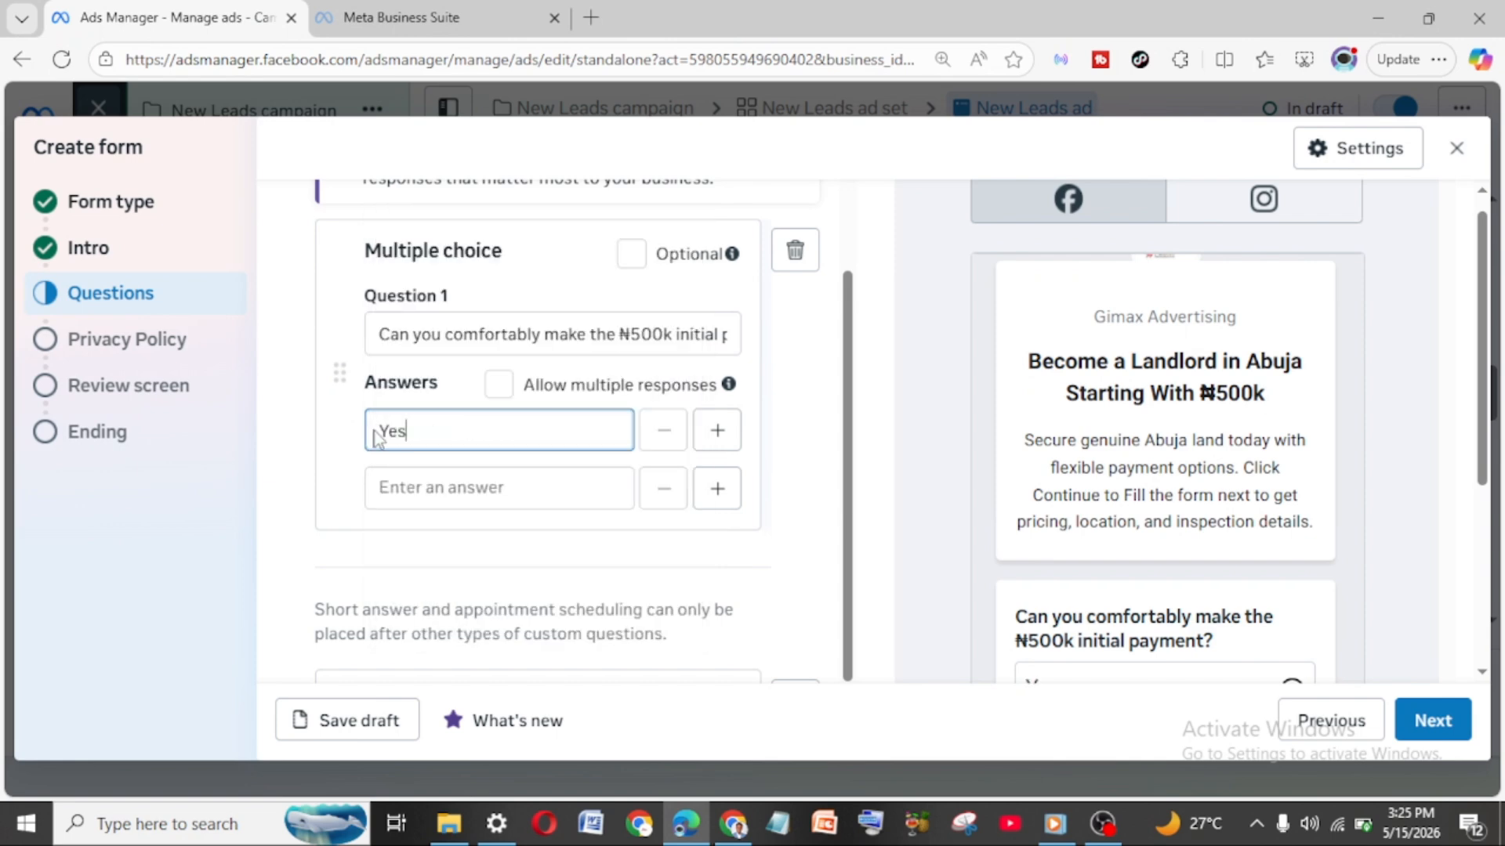
pyautogui.click(439, 483)
pyautogui.write('N')
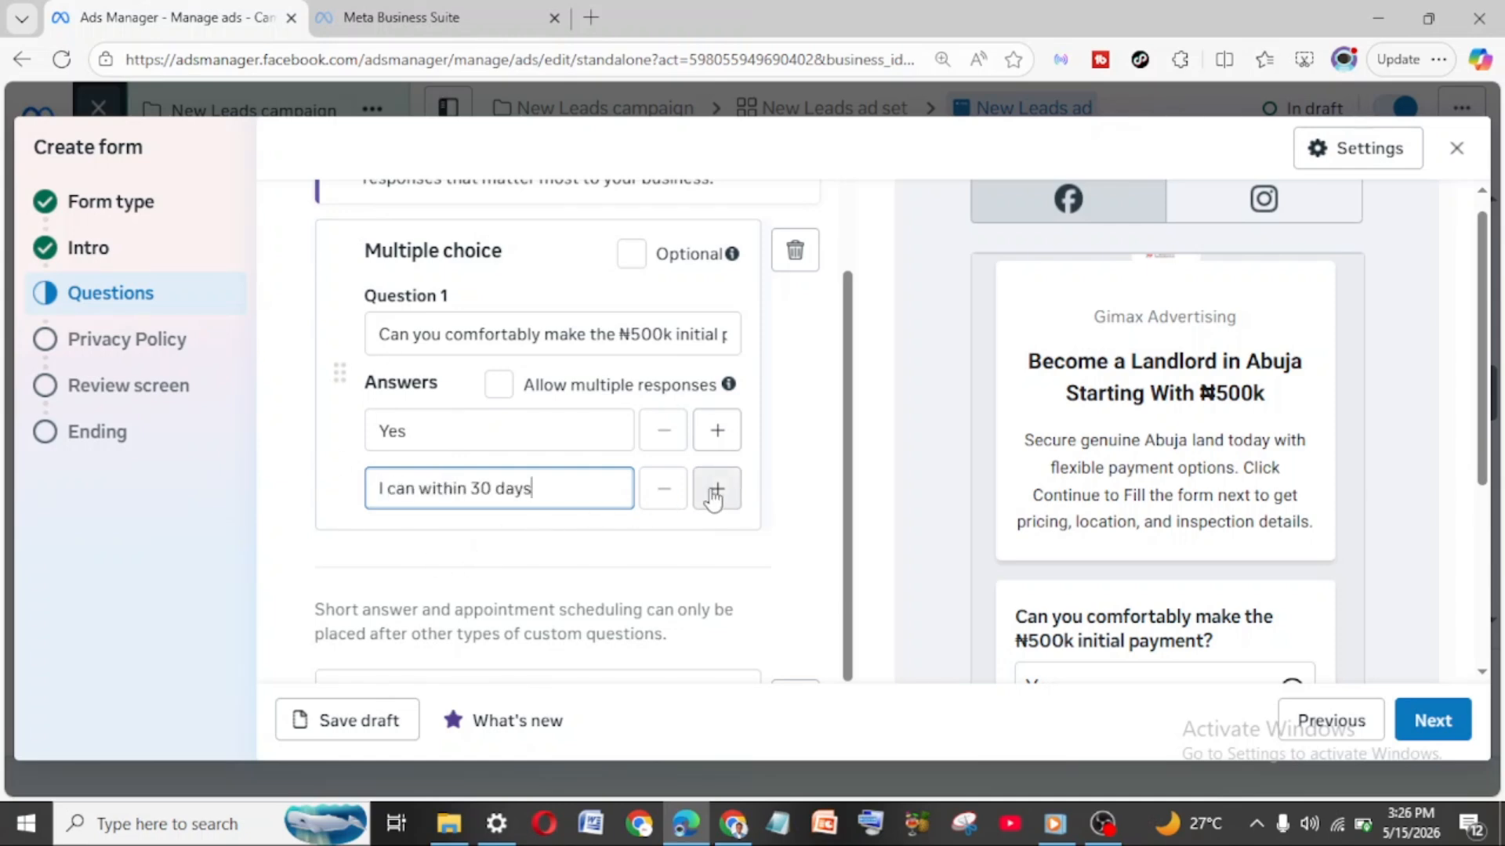
# Step: Add a third answer to the initial payment question and fill it with the copied text "I'll need a payment plan"
pyautogui.click(715, 491)
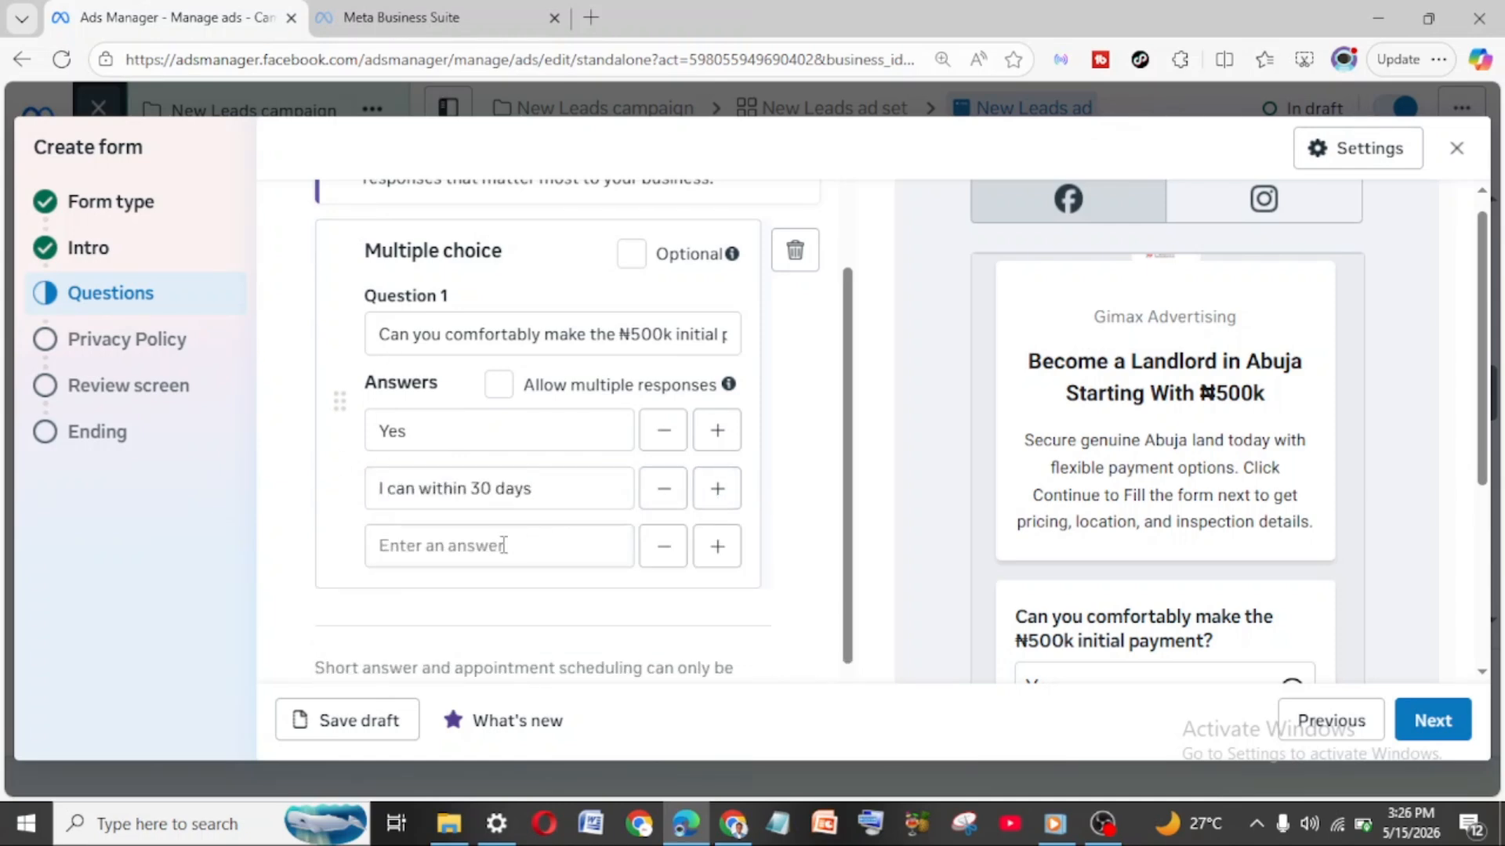
pyautogui.click(486, 545)
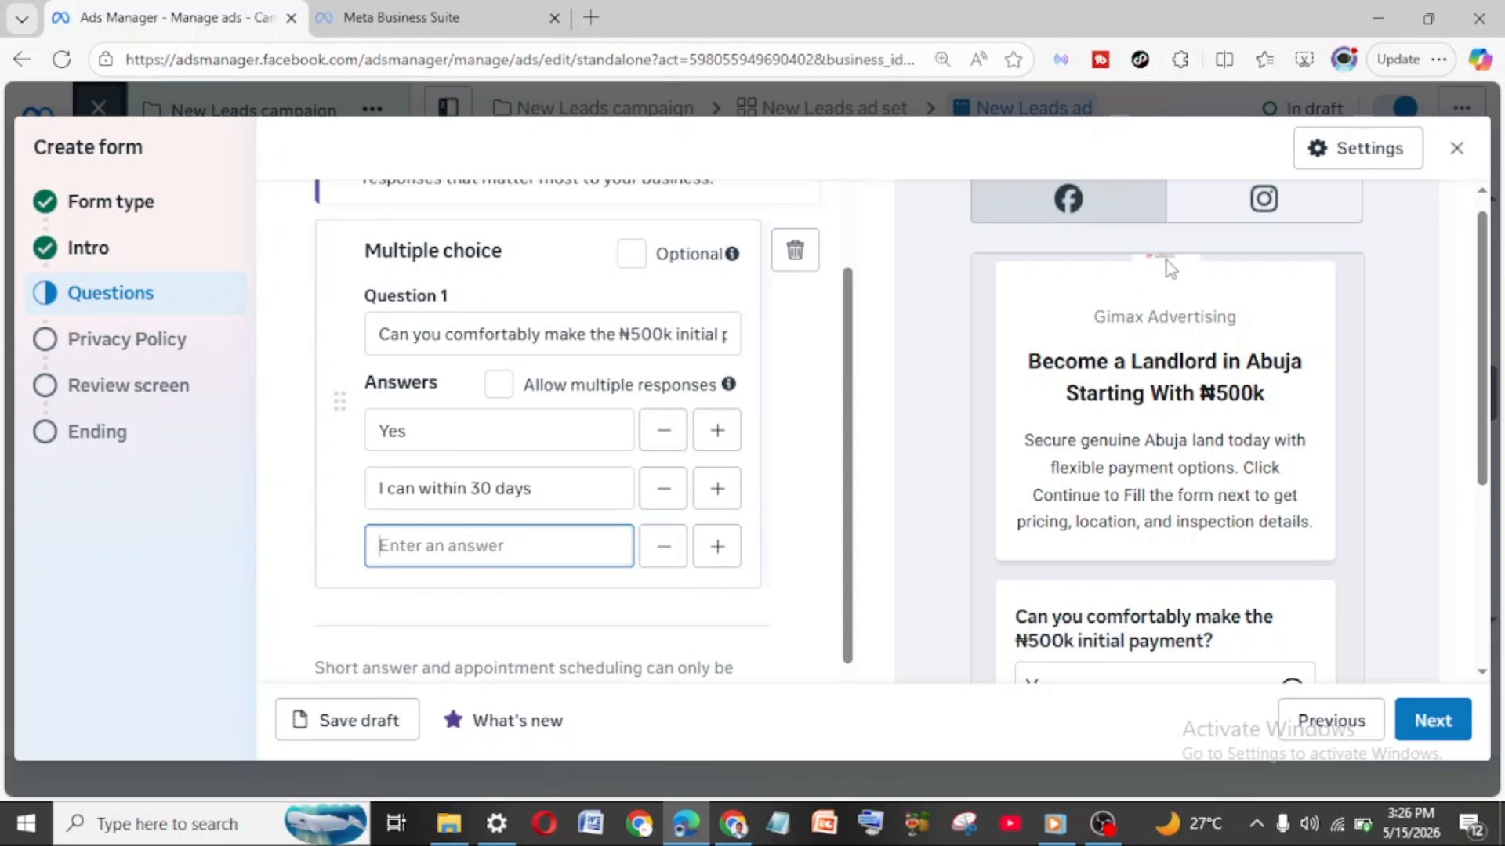
pyautogui.moveTo(1484, 326); pyautogui.dragTo(1470, 456)
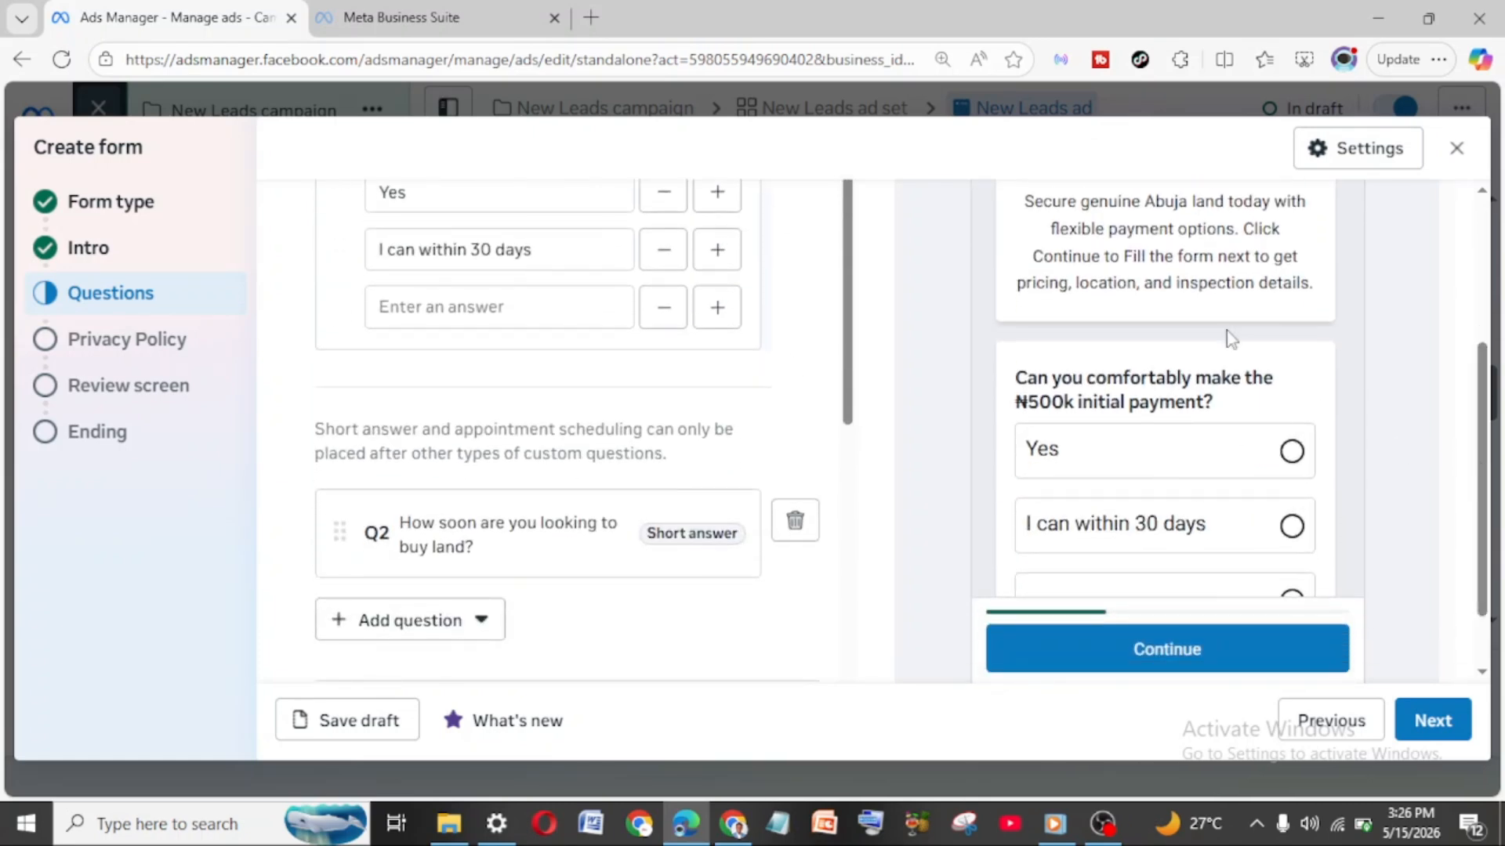
pyautogui.click(453, 307)
pyautogui.press('super+v')
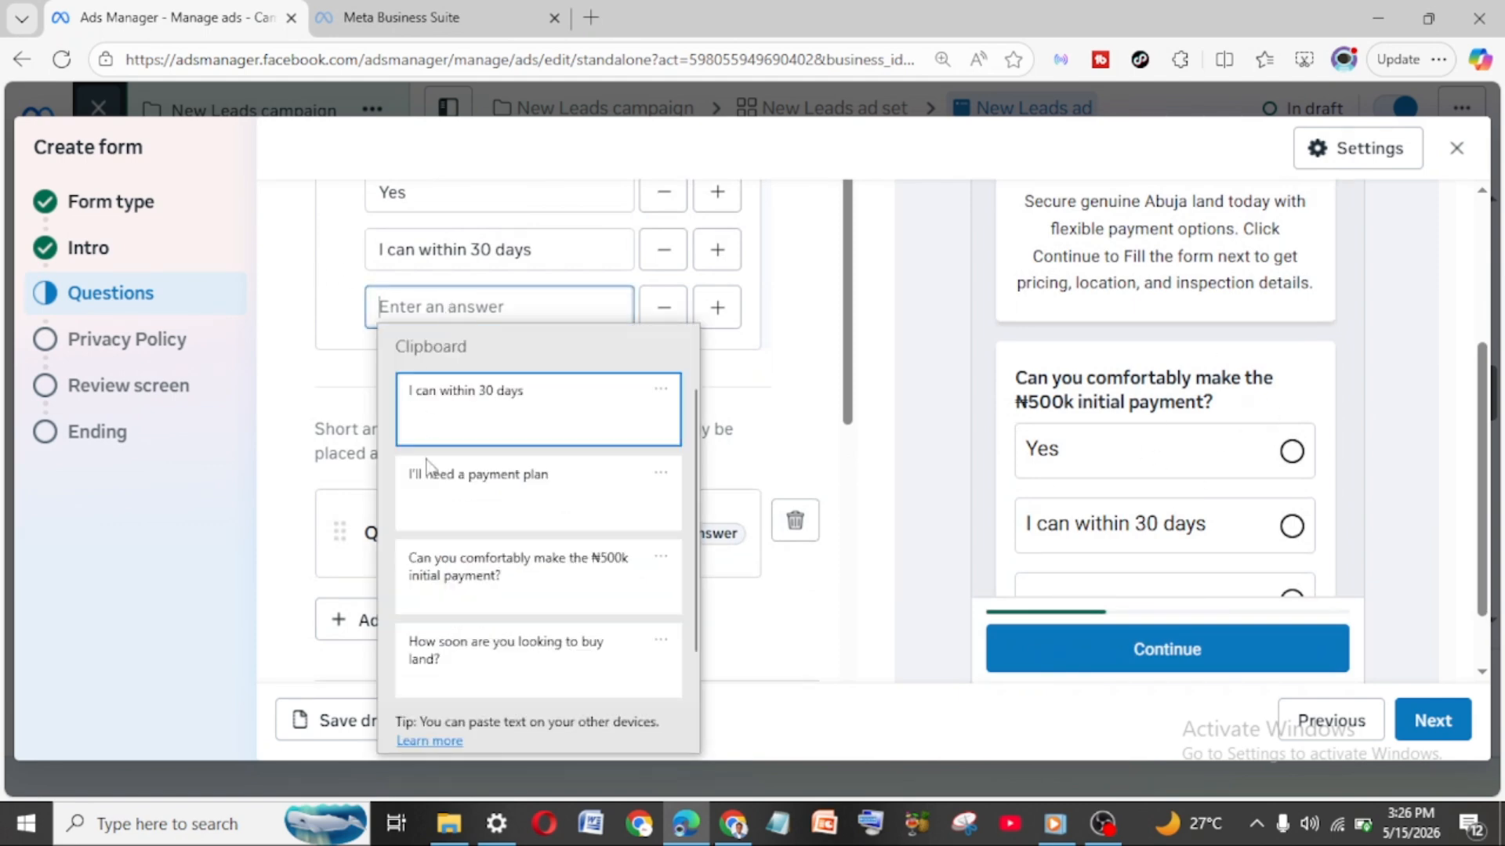
pyautogui.click(490, 477)
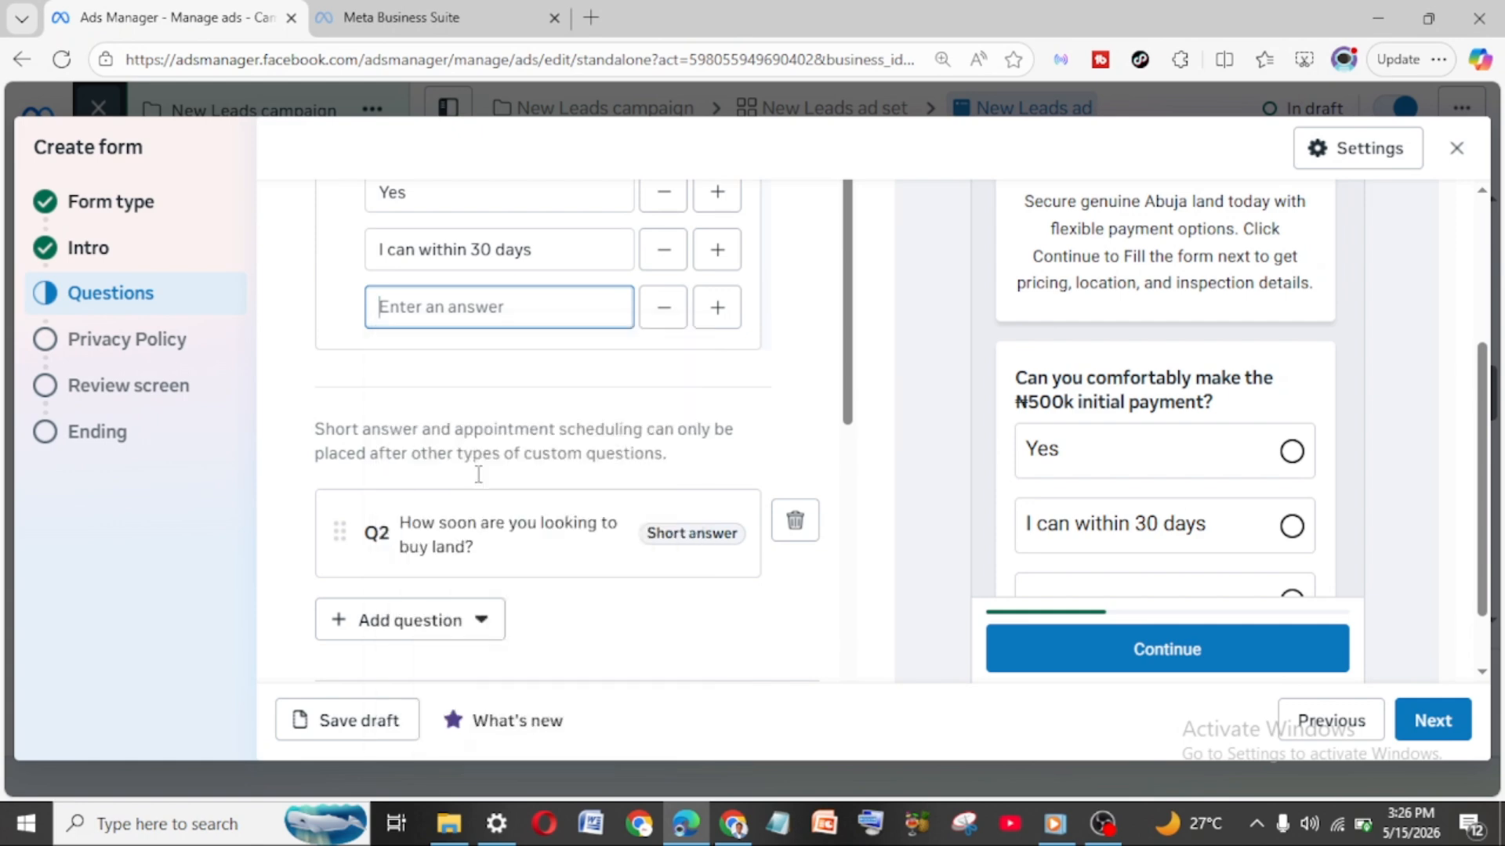
# Step: Add a fourth answer, "Not Yet", to the initial payment question
pyautogui.click(717, 307)
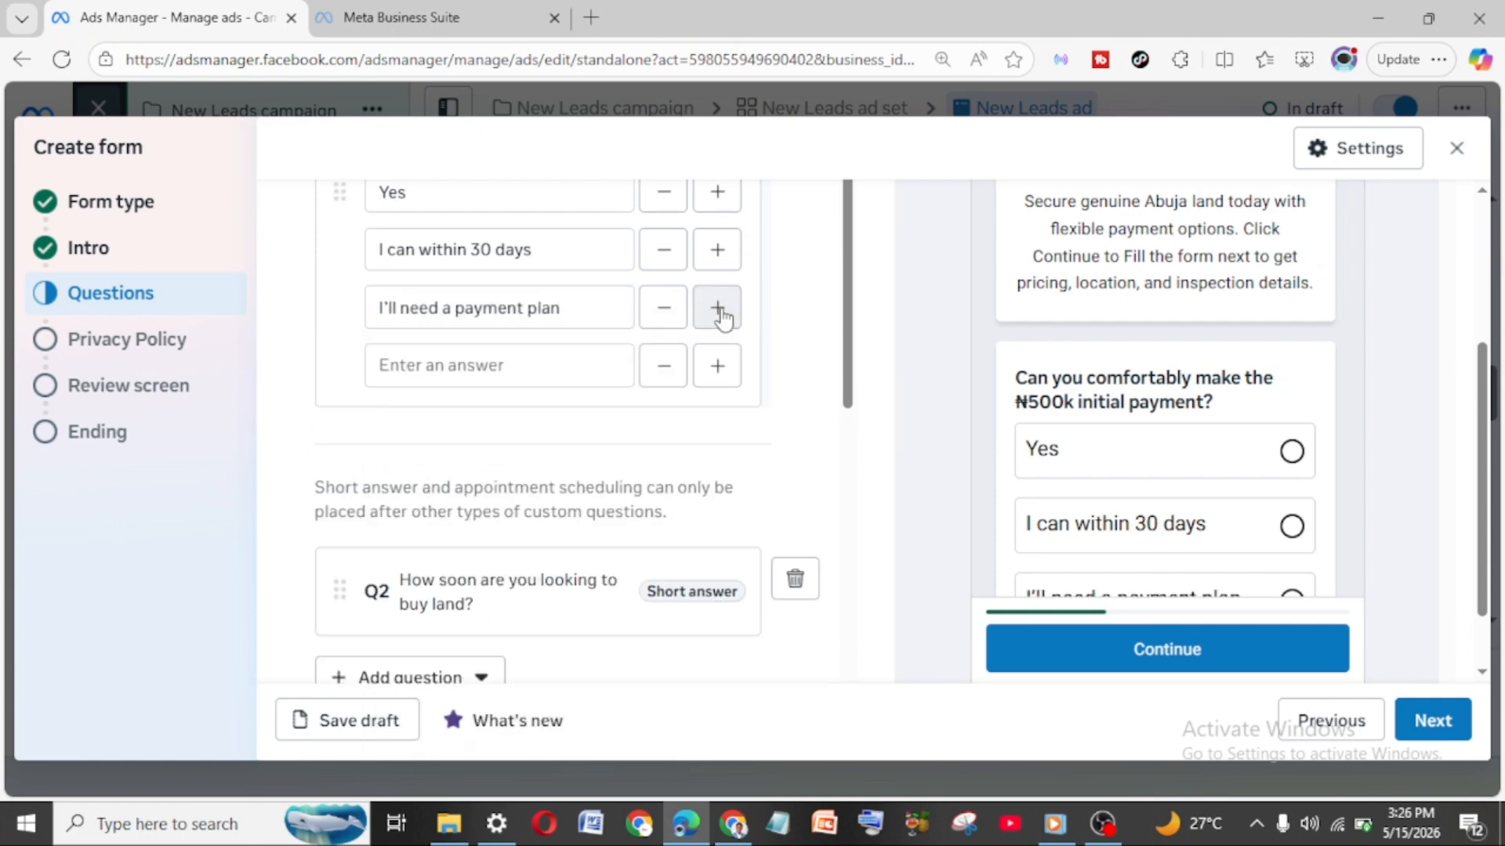
pyautogui.click(464, 362)
pyautogui.write('Not Yet')
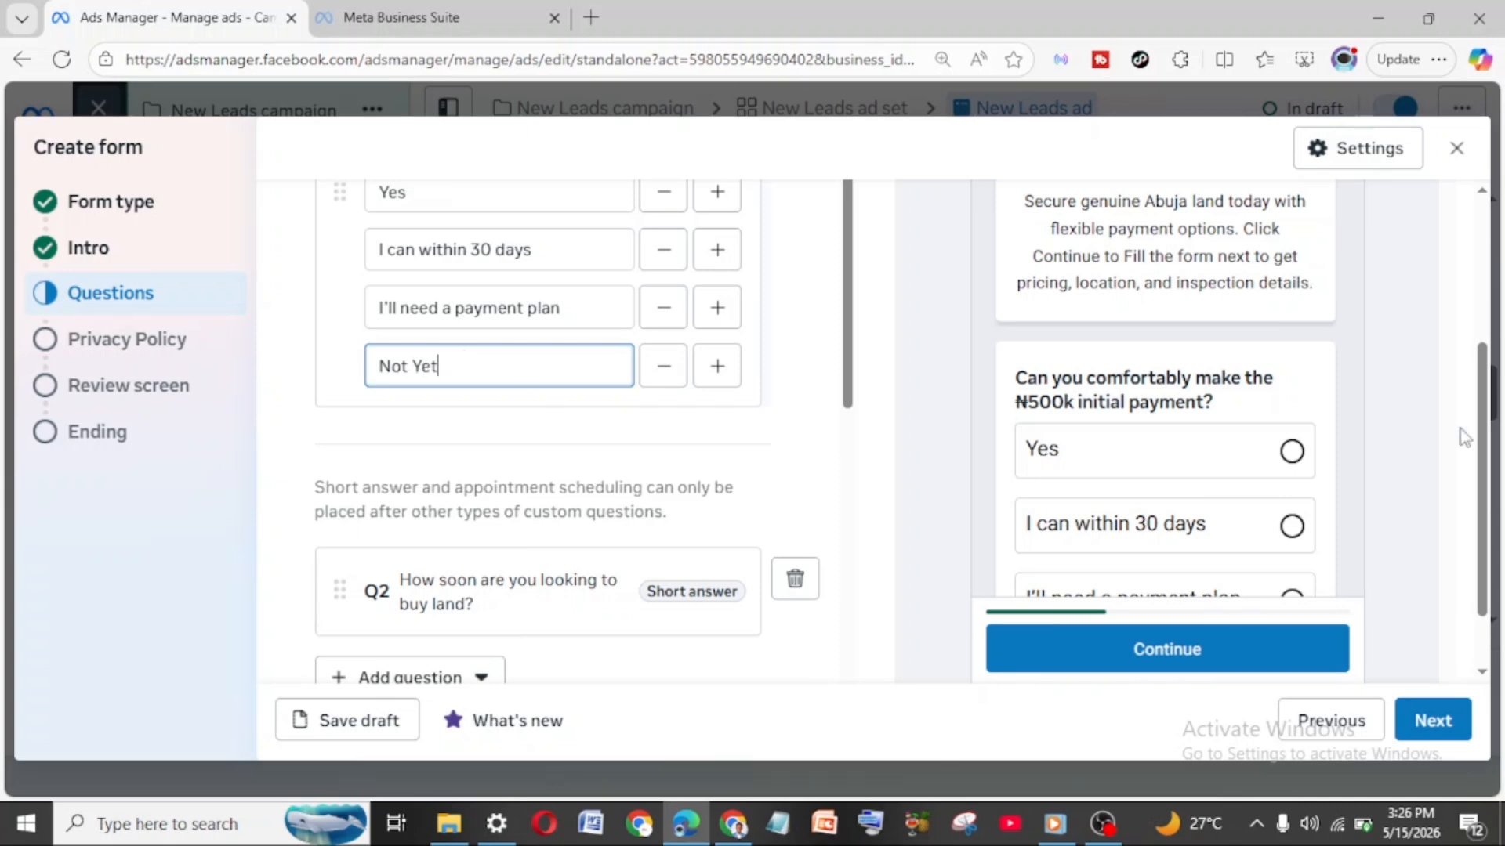
# Step: Examine the initial payment question and all its answer choices in the form preview
pyautogui.moveTo(1483, 434); pyautogui.dragTo(1270, 471)
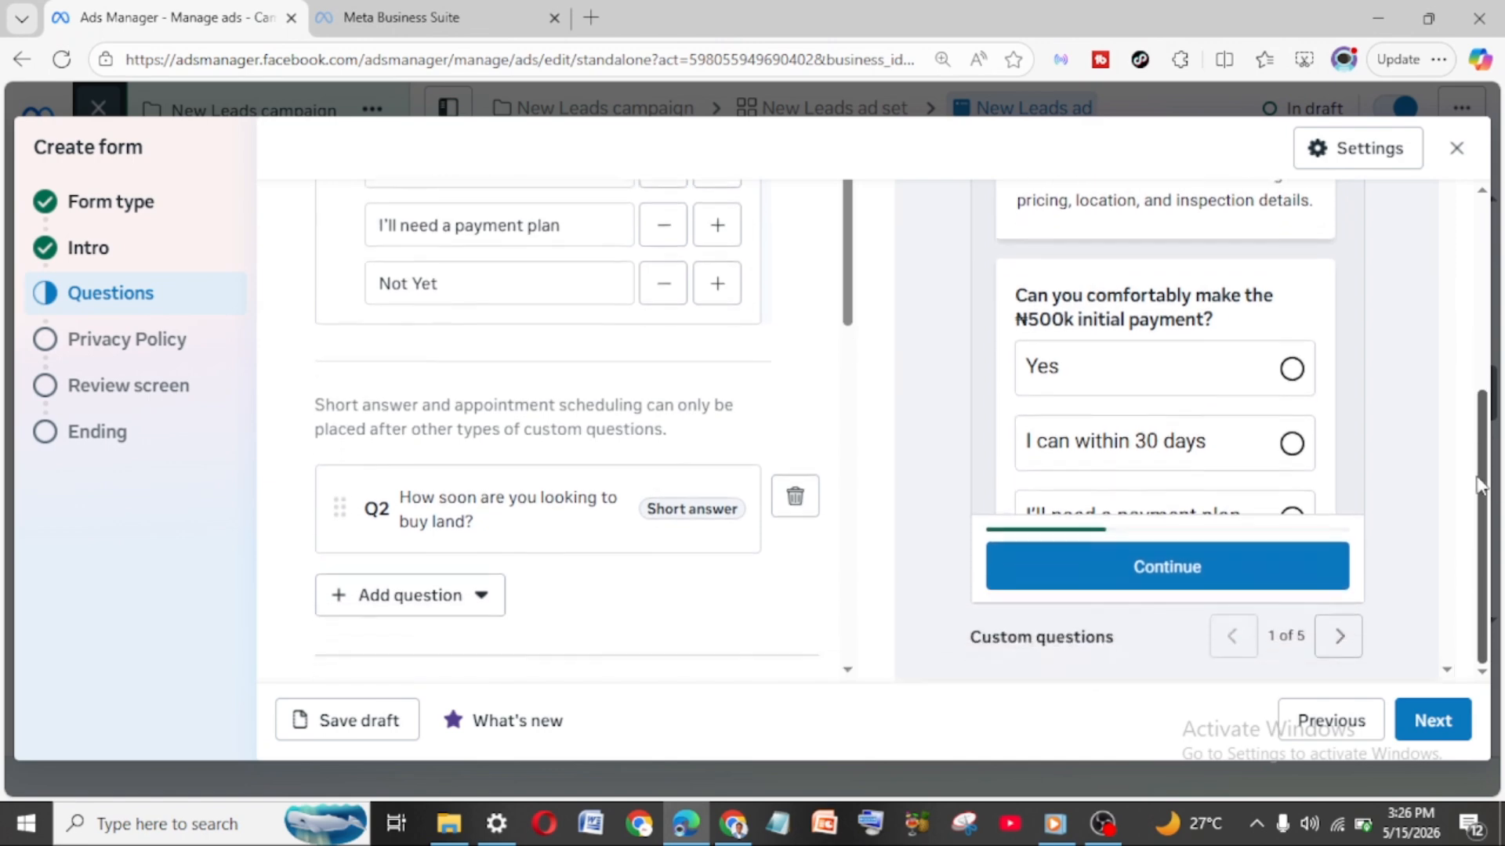
pyautogui.scroll(-1, 1268, 464)
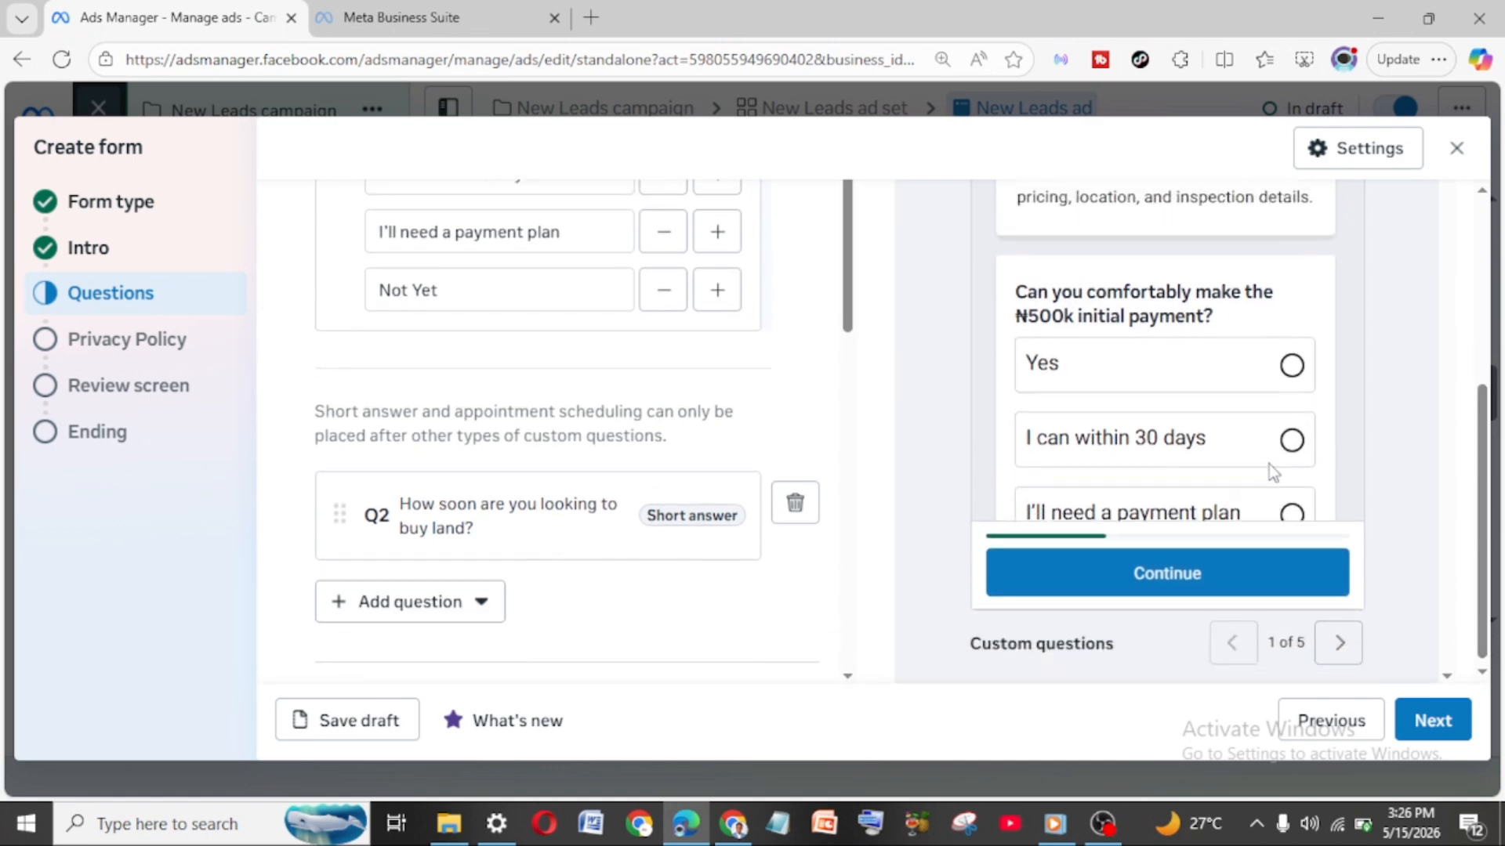
pyautogui.scroll(1, 1268, 464)
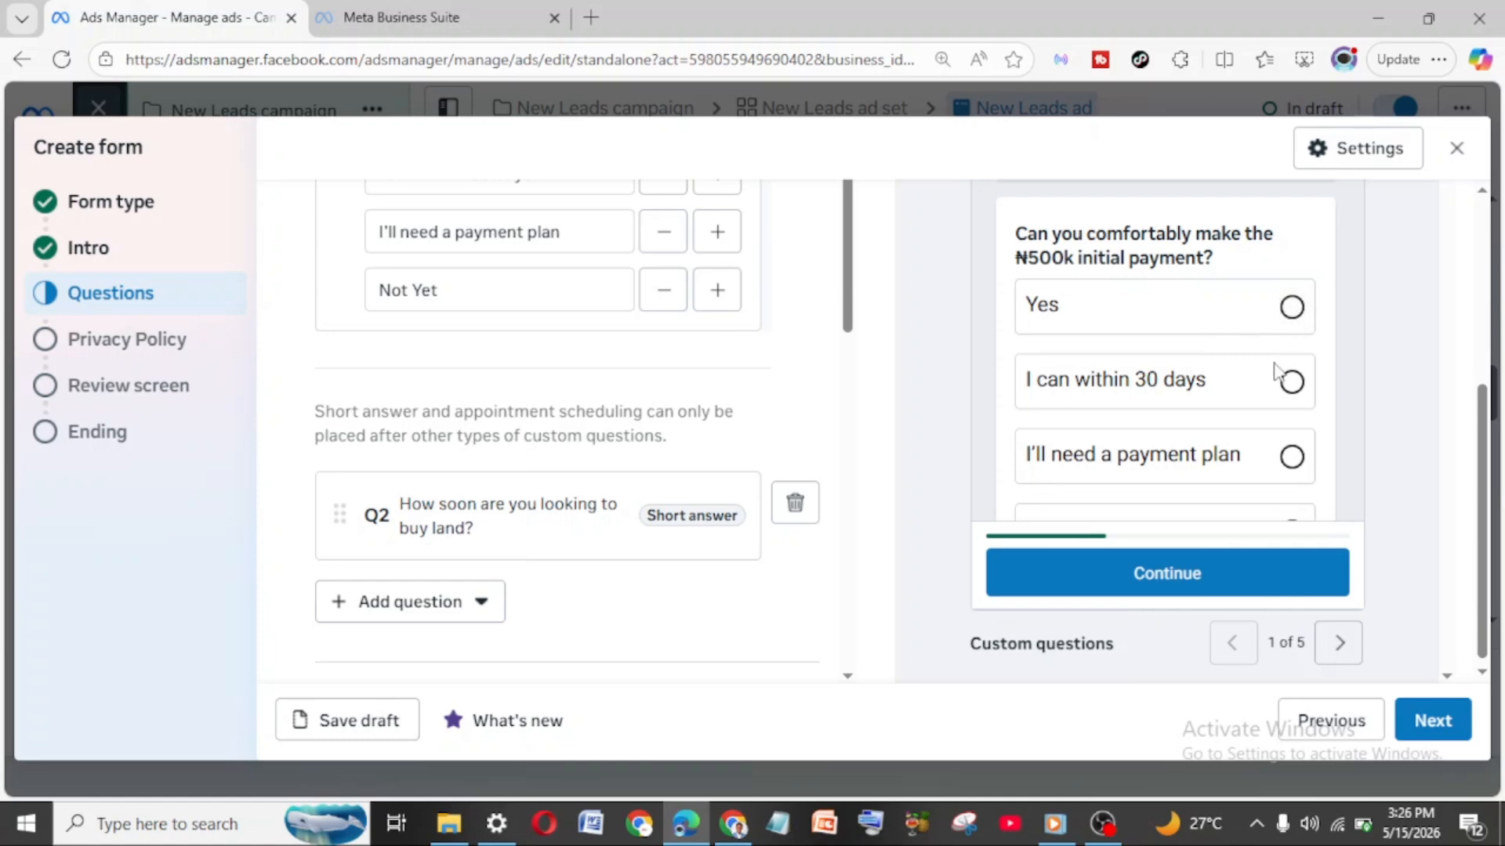
pyautogui.scroll(-1, 1276, 371)
pyautogui.scroll(2, 1274, 375)
pyautogui.scroll(-1, 1273, 375)
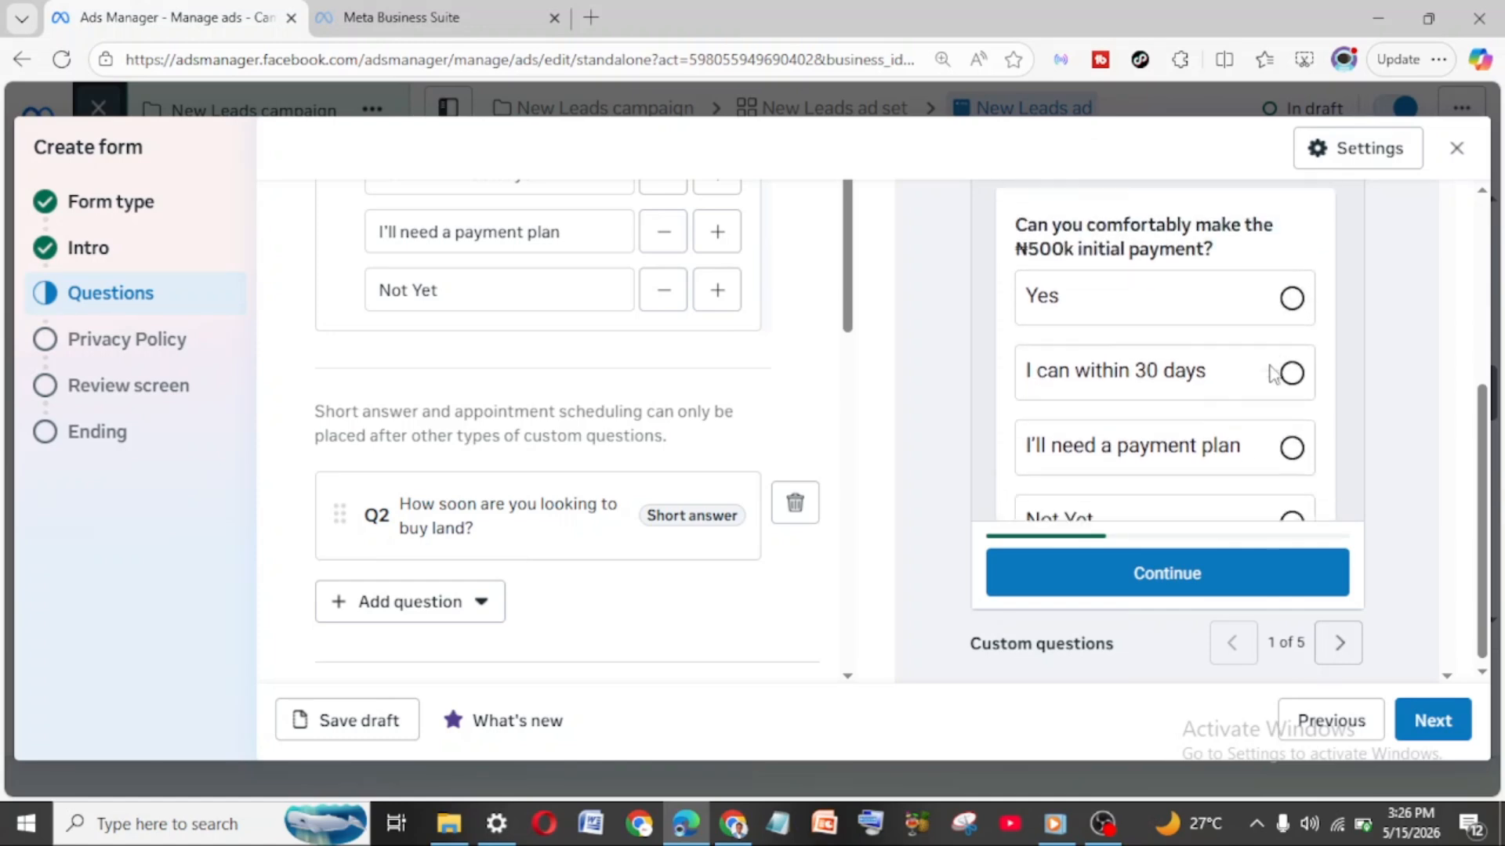
pyautogui.scroll(1, 1271, 376)
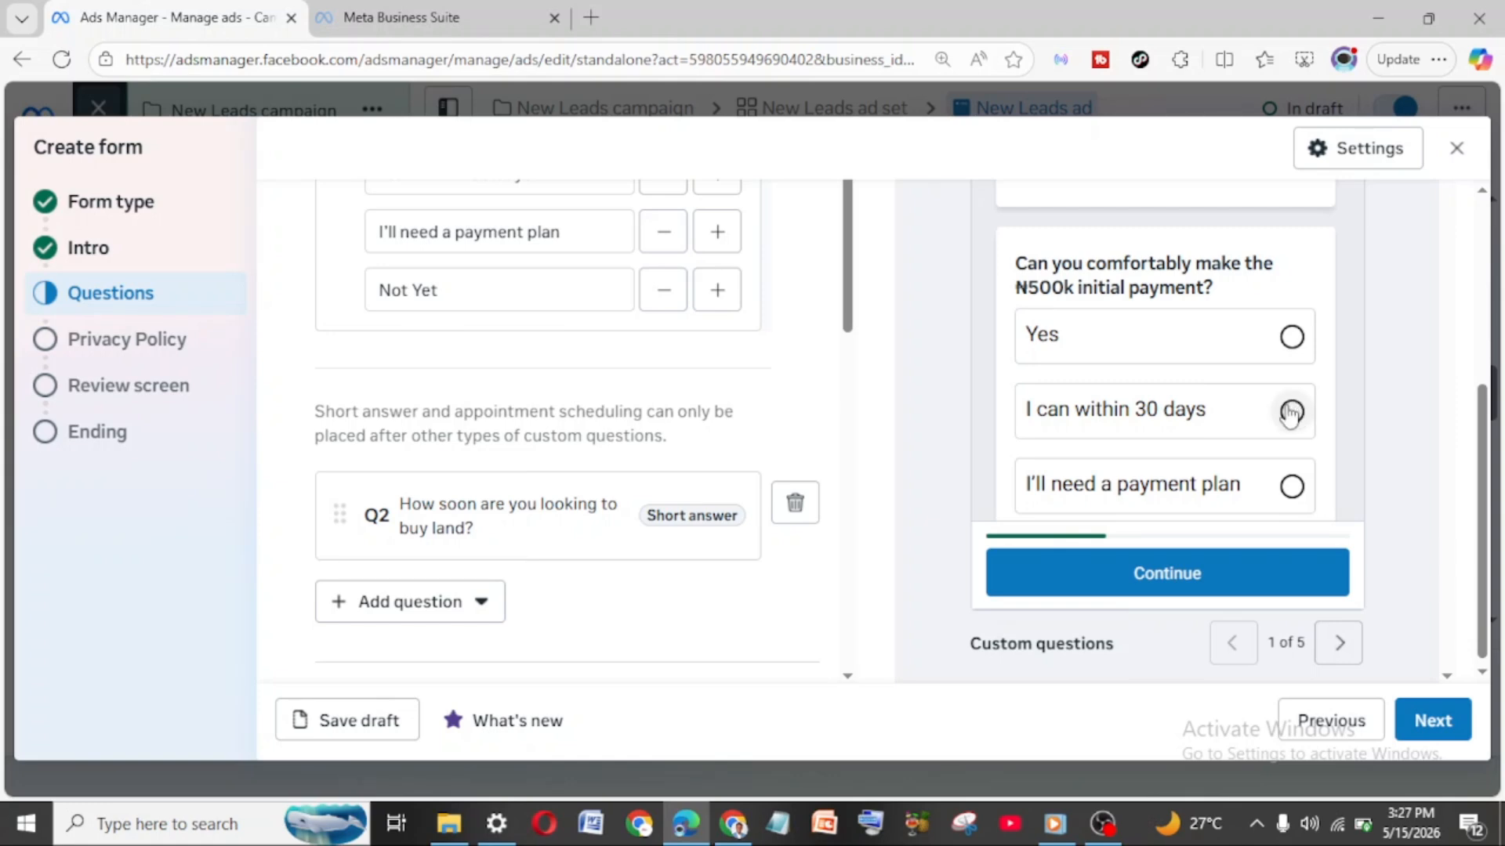
pyautogui.scroll(-1, 1285, 421)
pyautogui.scroll(-2, 1285, 421)
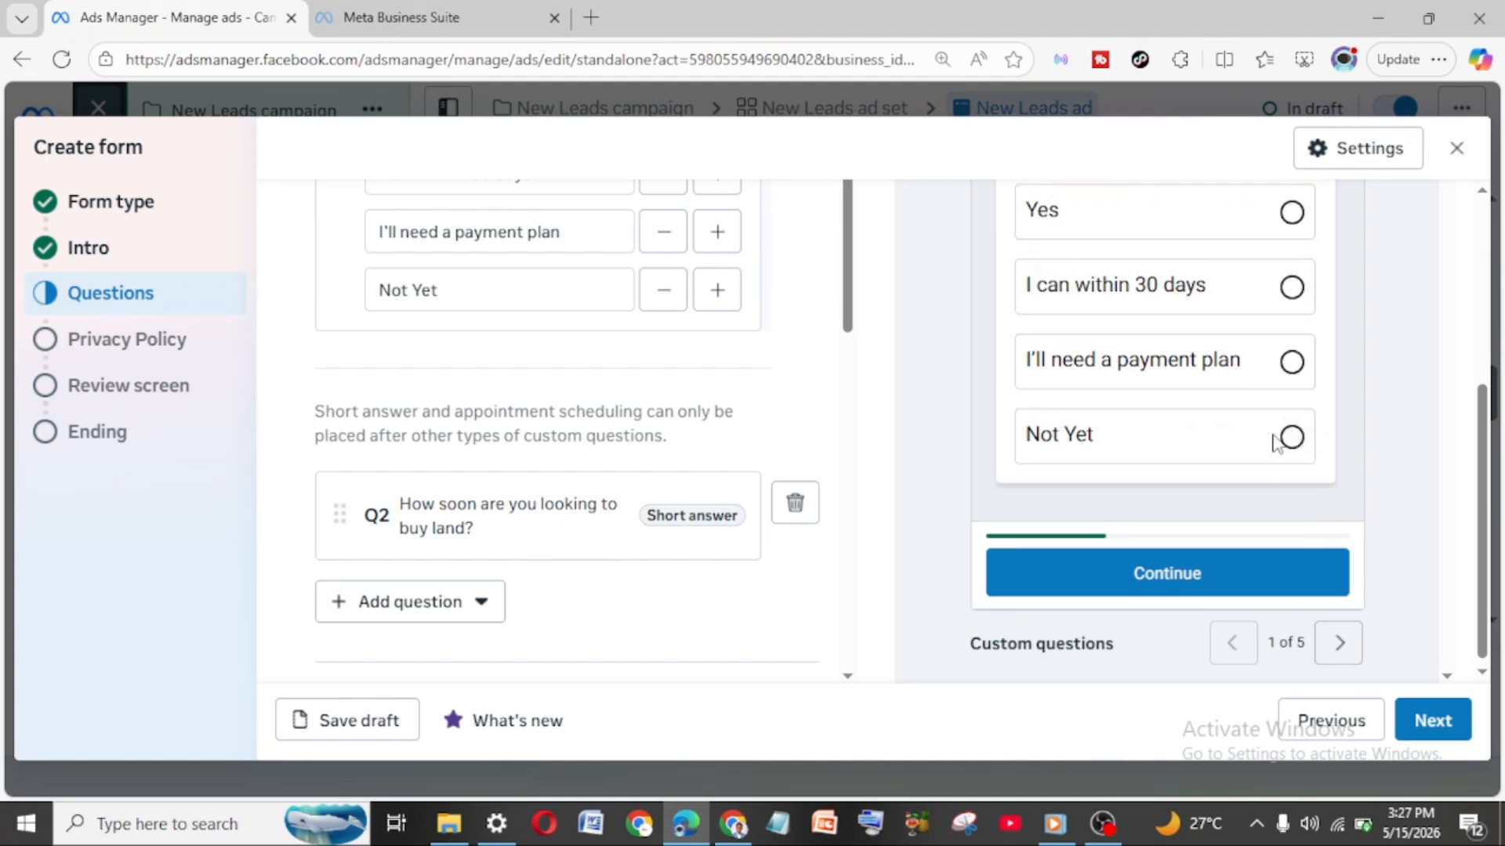
pyautogui.scroll(2, 1193, 320)
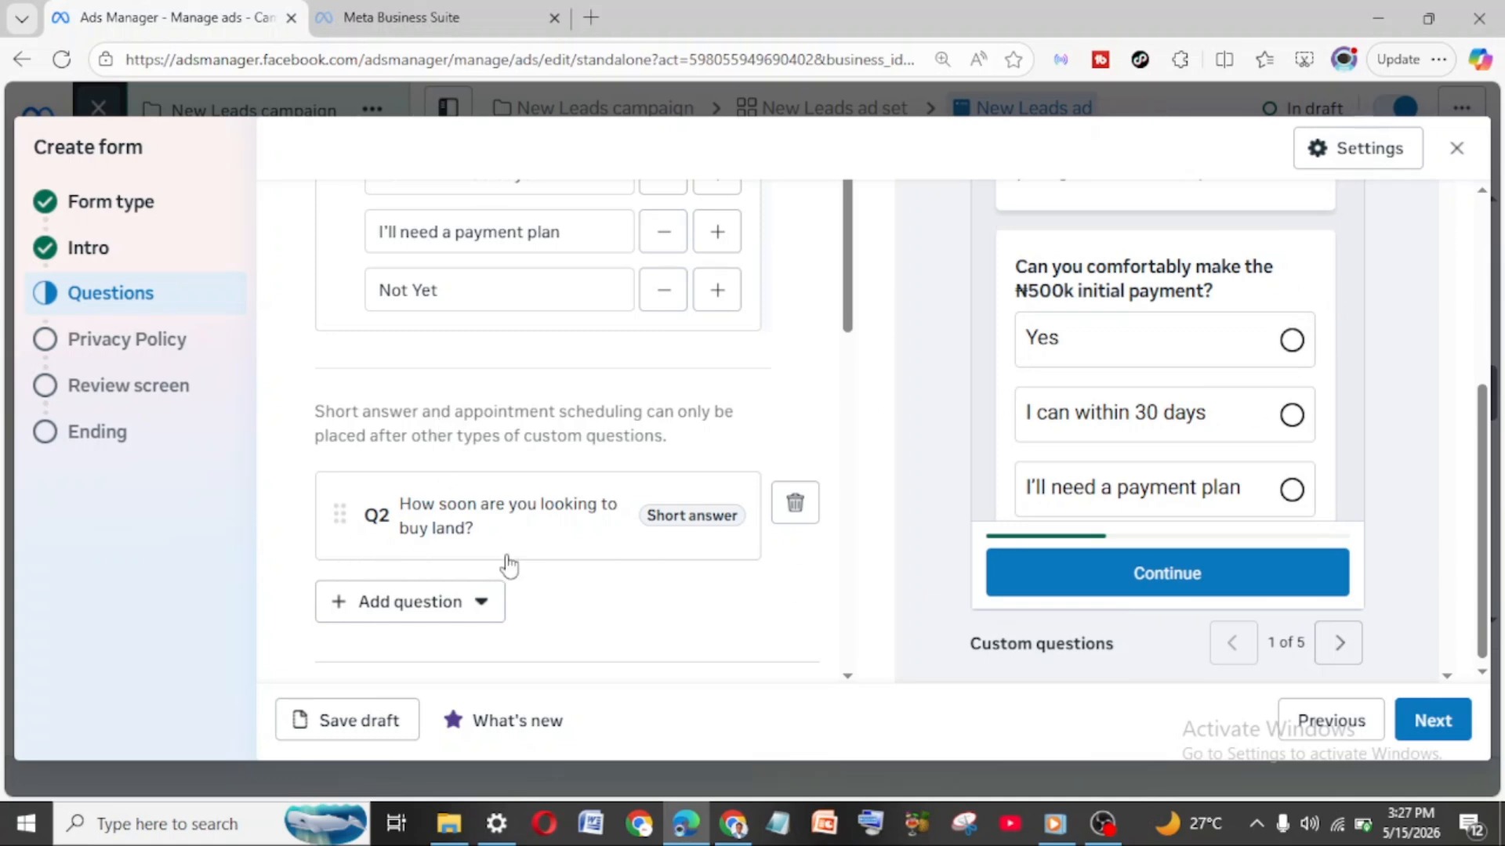
# Step: Add a short-answer question asking "What area in Abuja are you interested in buying land around?"
pyautogui.scroll(-5, 508, 564)
pyautogui.scroll(2, 508, 556)
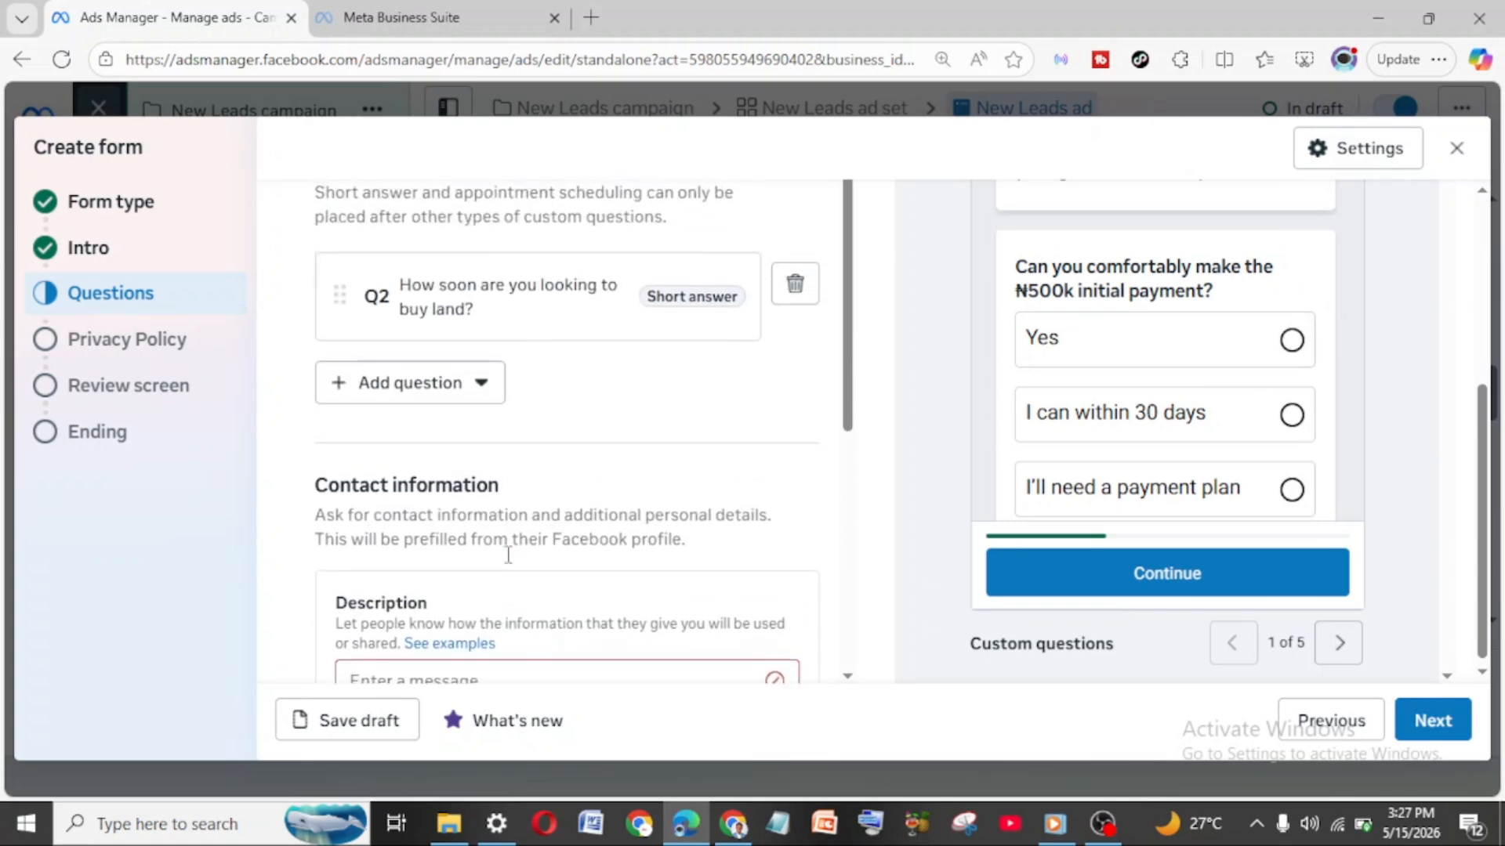
pyautogui.click(375, 386)
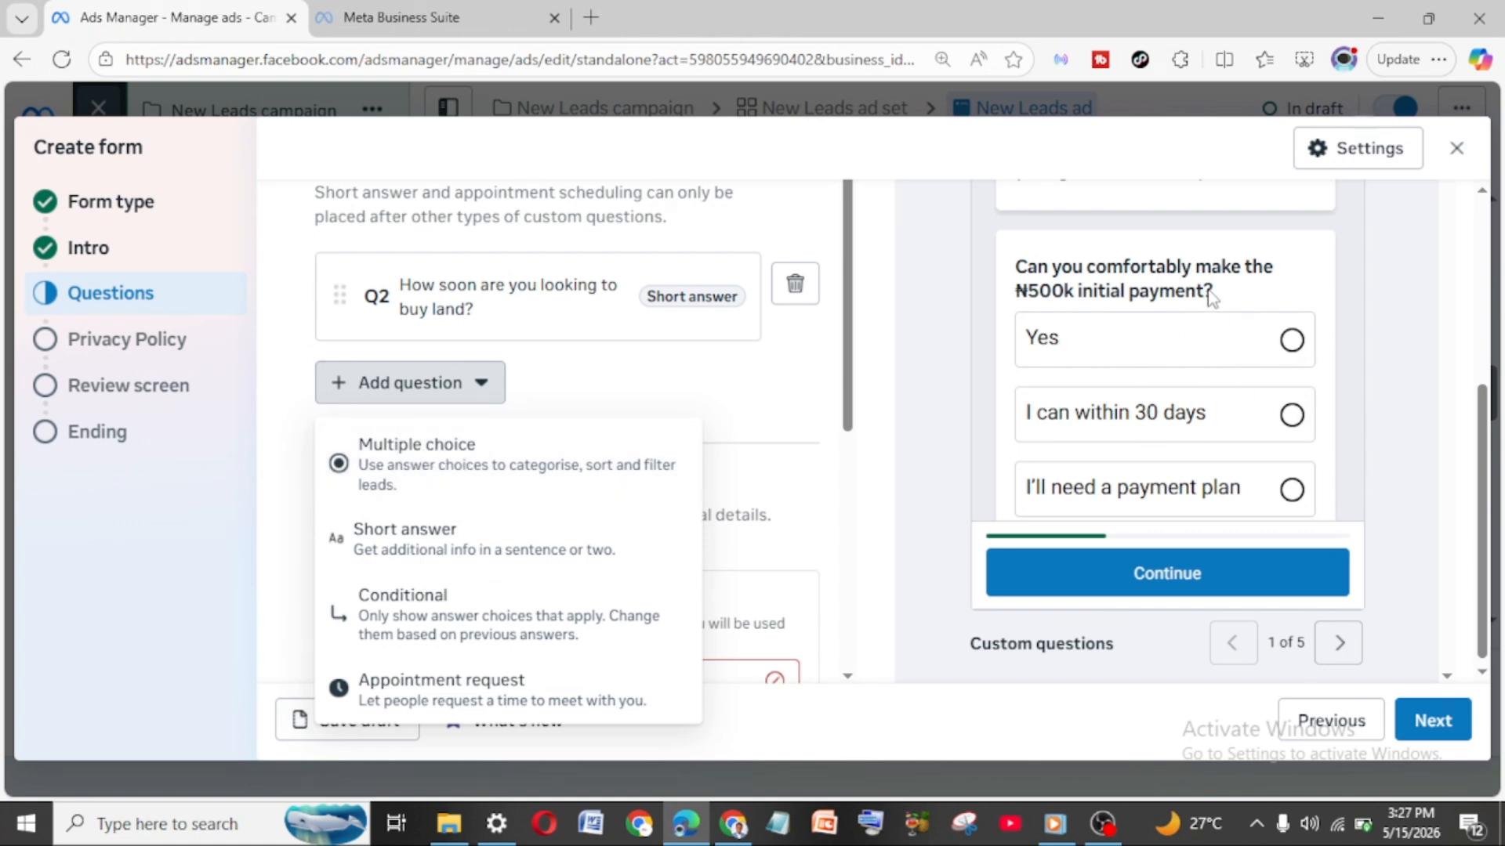
pyautogui.scroll(-2, 1160, 396)
pyautogui.scroll(1, 1159, 396)
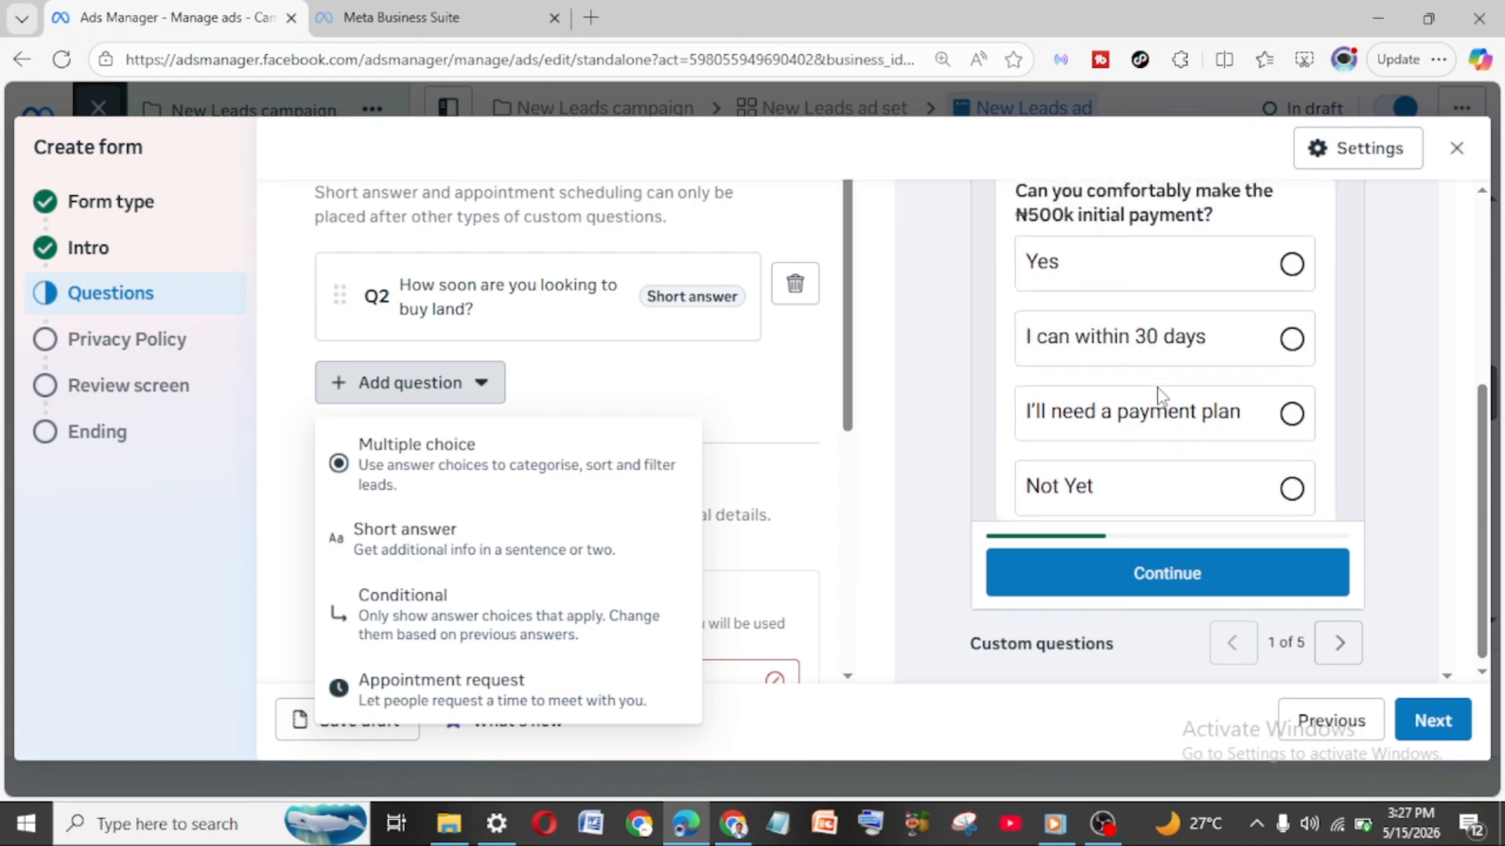
pyautogui.scroll(1, 1185, 406)
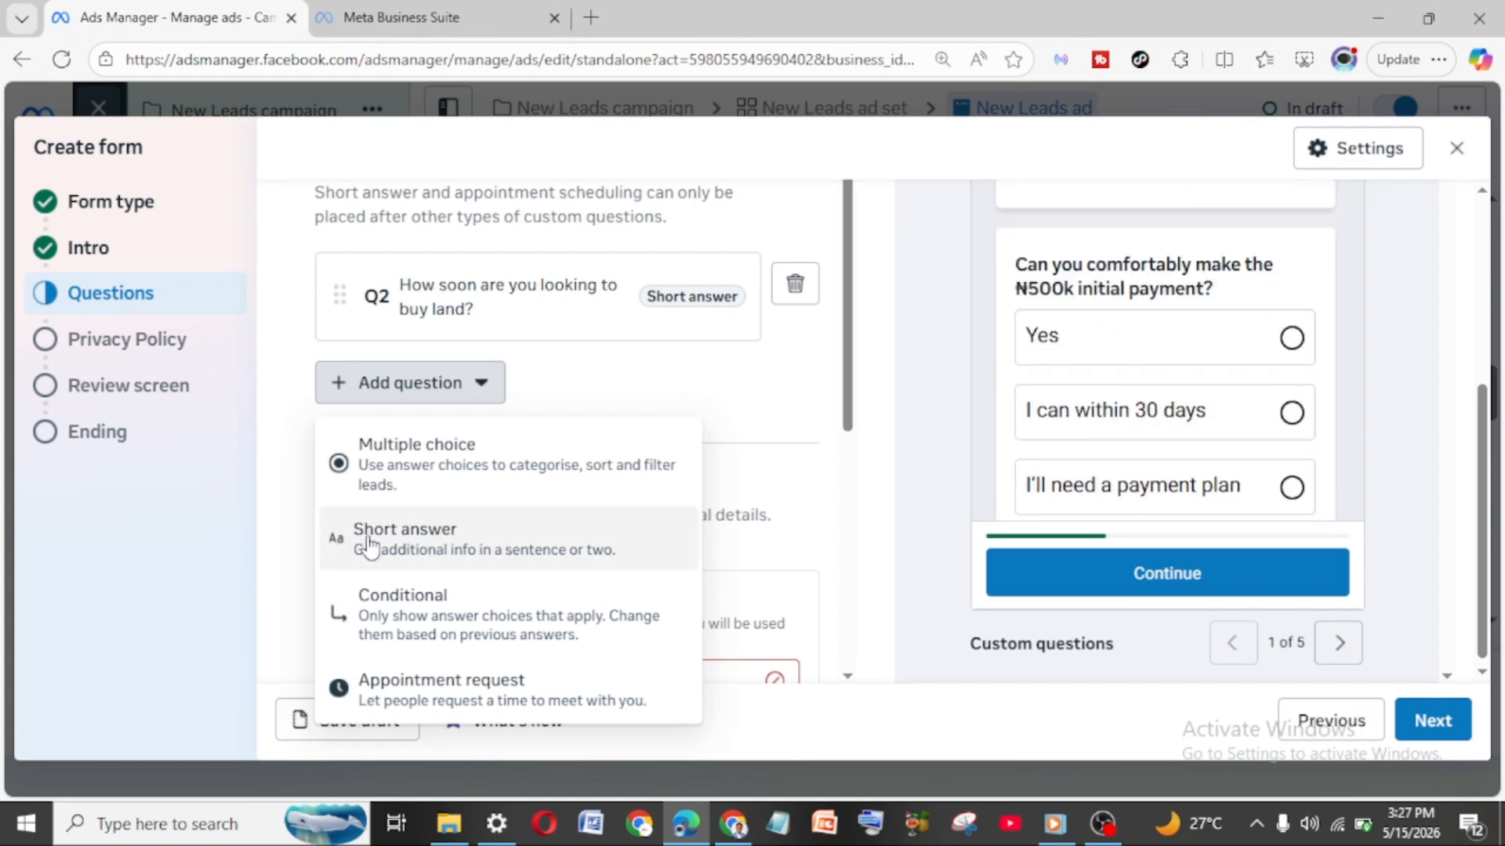
pyautogui.click(451, 548)
pyautogui.click(487, 474)
pyautogui.write('uja are you interested in buying land around?')
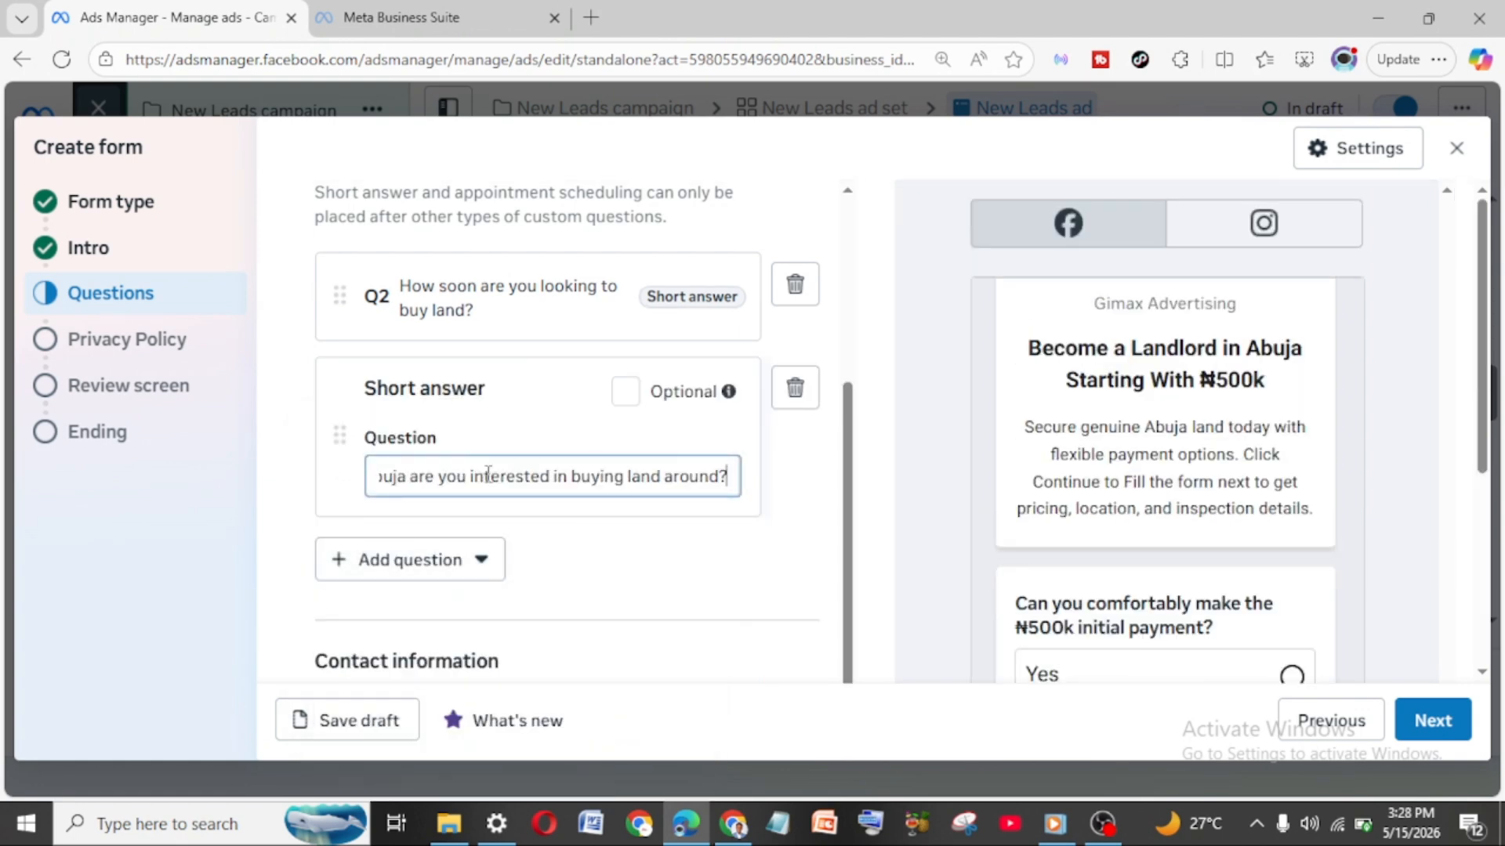
# Step: Review the updated questions in the editor and form preview, trying out the optional setting of the Abuja area question
pyautogui.moveTo(1482, 346); pyautogui.dragTo(1475, 574)
pyautogui.moveTo(846, 412); pyautogui.dragTo(857, 245)
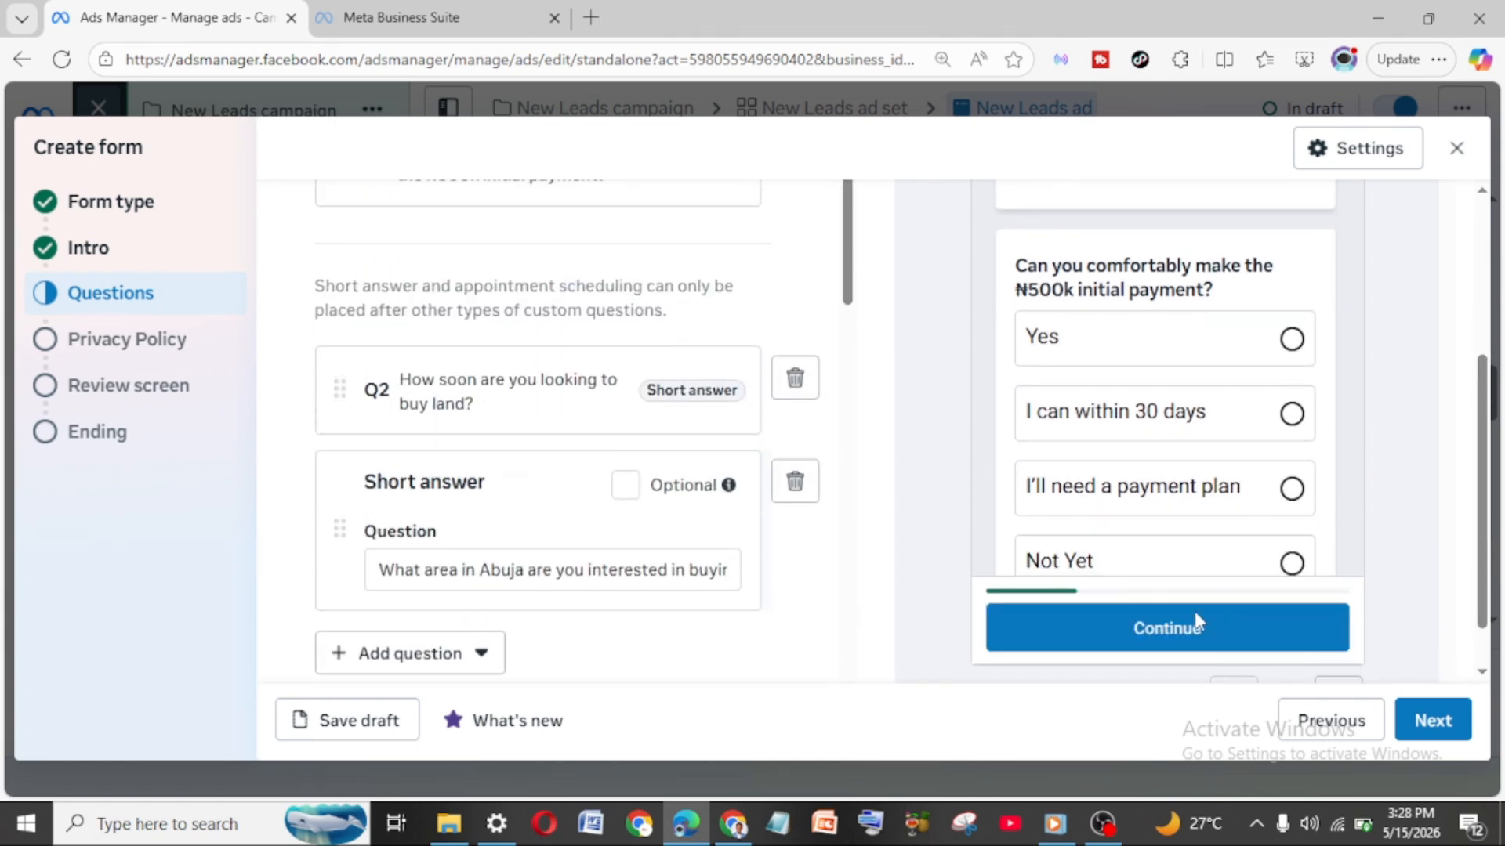
pyautogui.scroll(-2, 1260, 479)
pyautogui.scroll(-2, 656, 384)
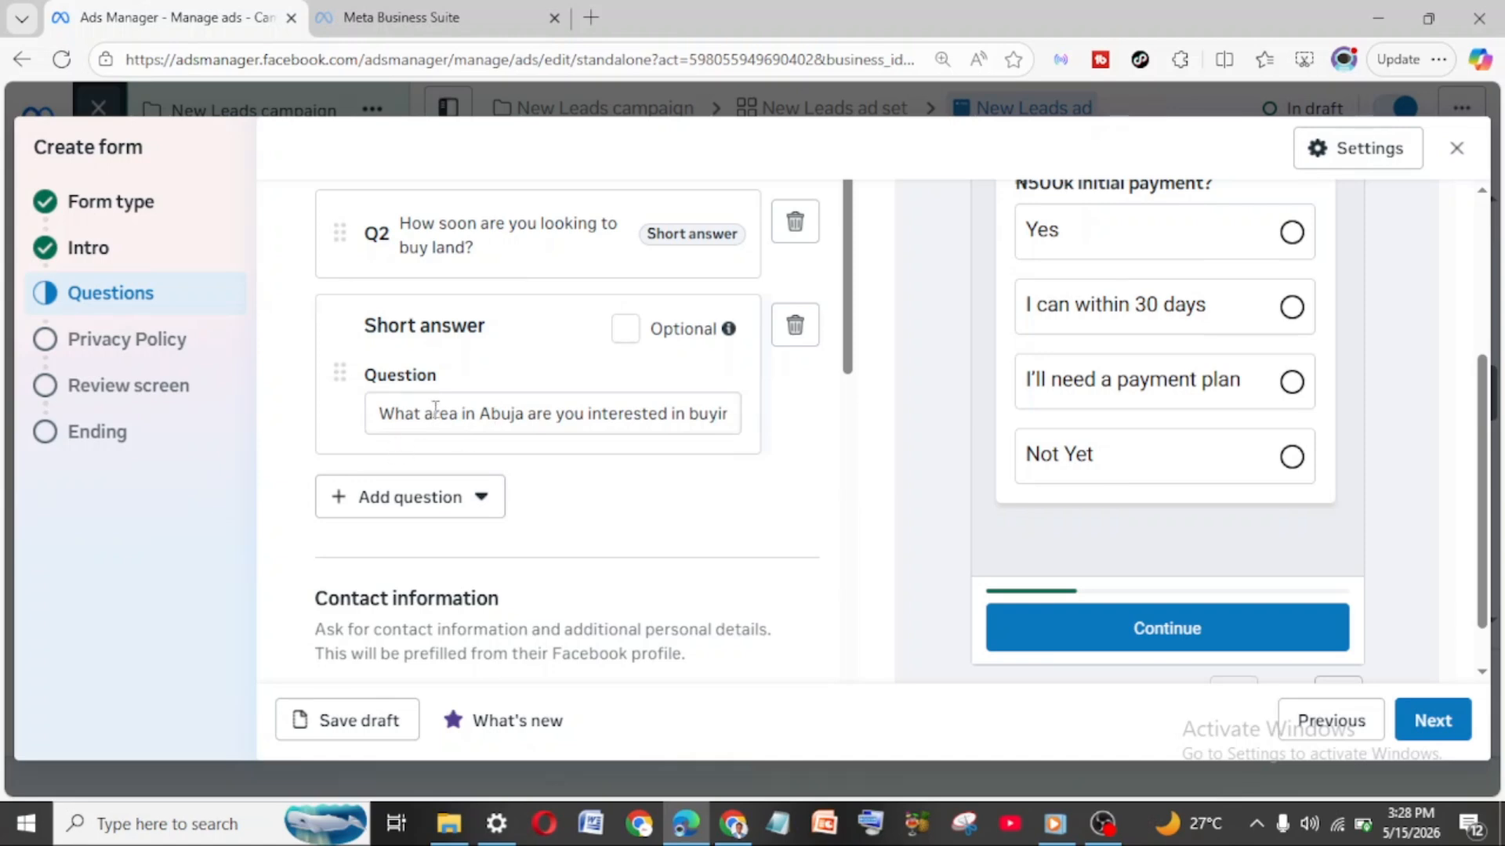
pyautogui.click(627, 329)
pyautogui.click(626, 330)
pyautogui.scroll(-3, 580, 511)
pyautogui.scroll(4, 580, 510)
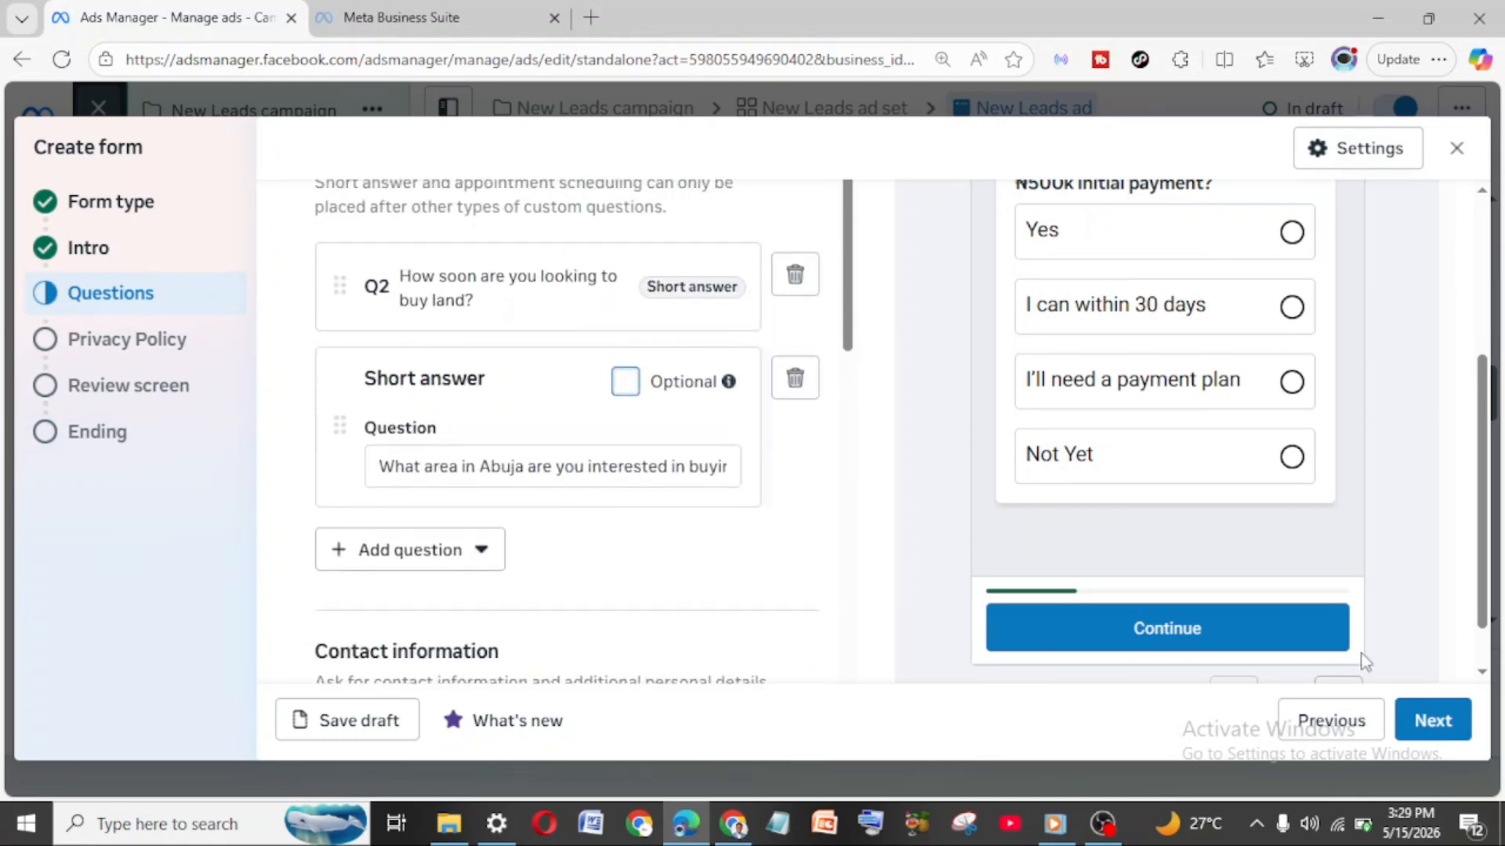
pyautogui.scroll(3, 1487, 502)
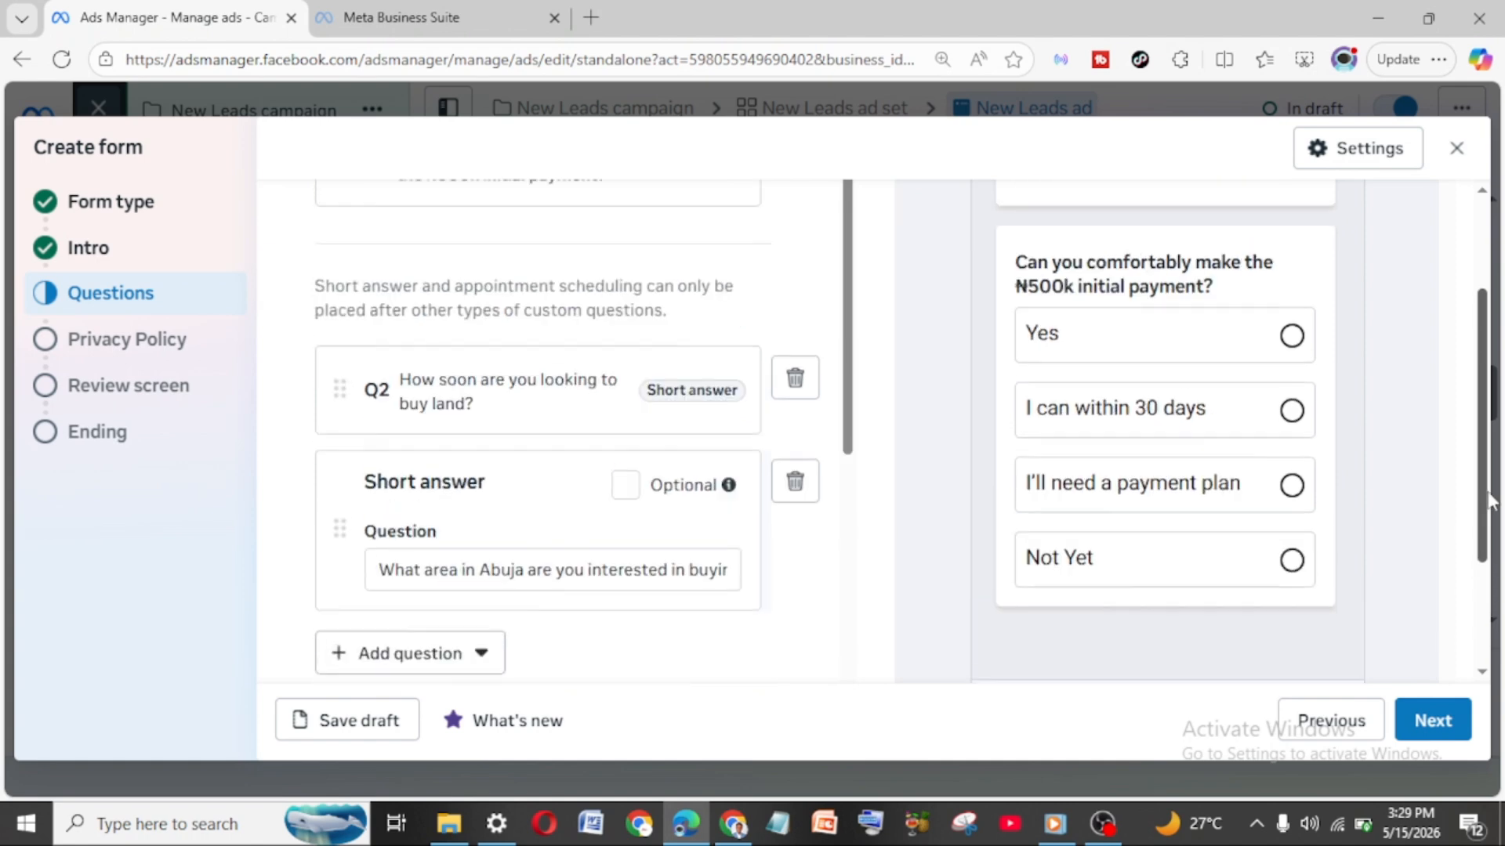
pyautogui.scroll(2, 1489, 494)
pyautogui.scroll(-4, 429, 365)
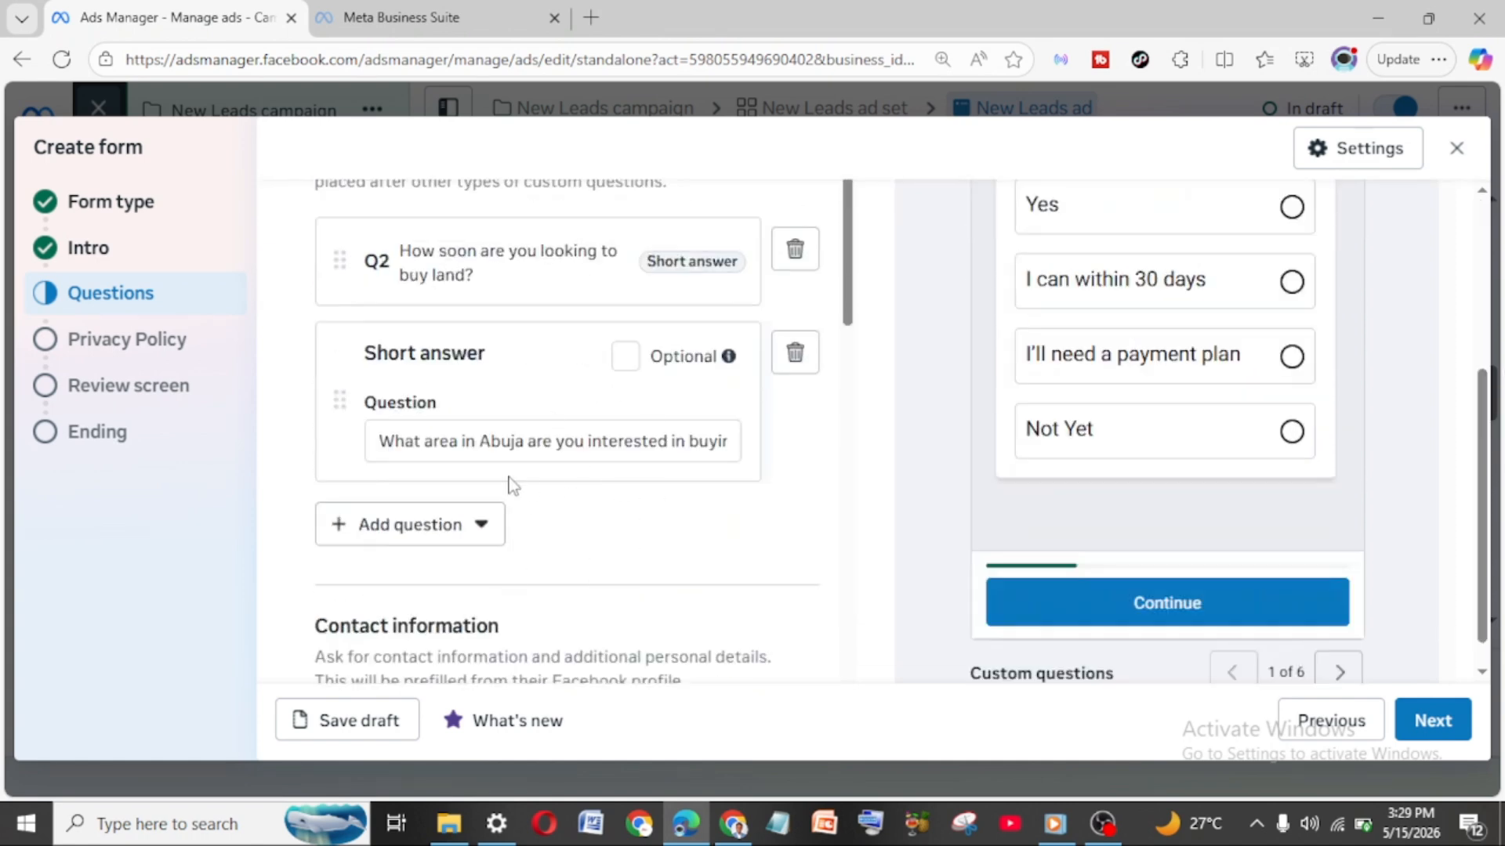
# Step: Enter the contact information description "Fill in your detias below and our tema will contact you in the next 24 hours for free inspection details"
pyautogui.press('ctrl')
pyautogui.scroll(-1, 599, 637)
pyautogui.scroll(-3, 598, 638)
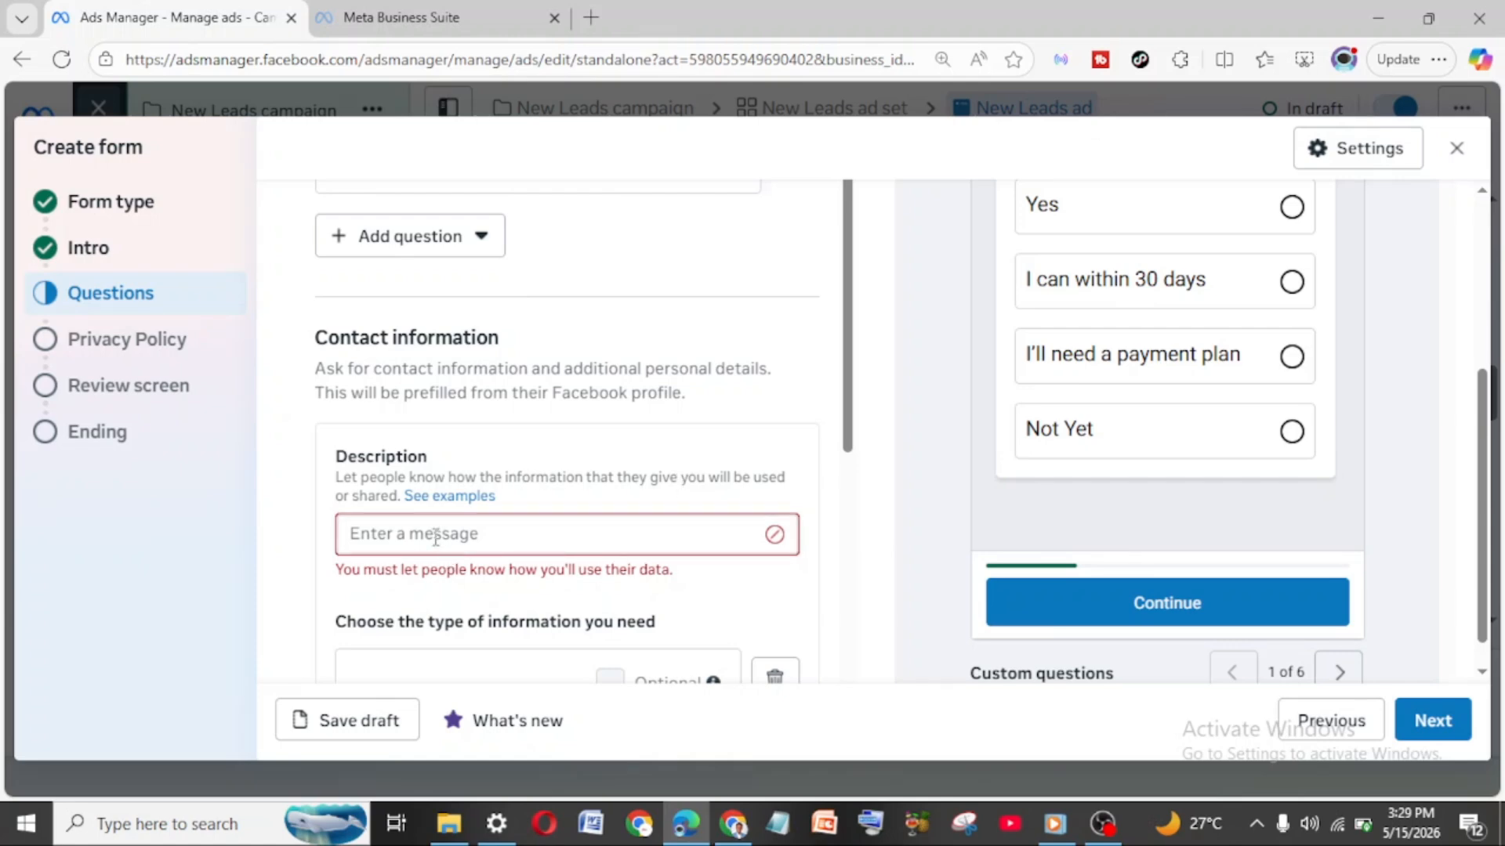
pyautogui.write('Fill in')
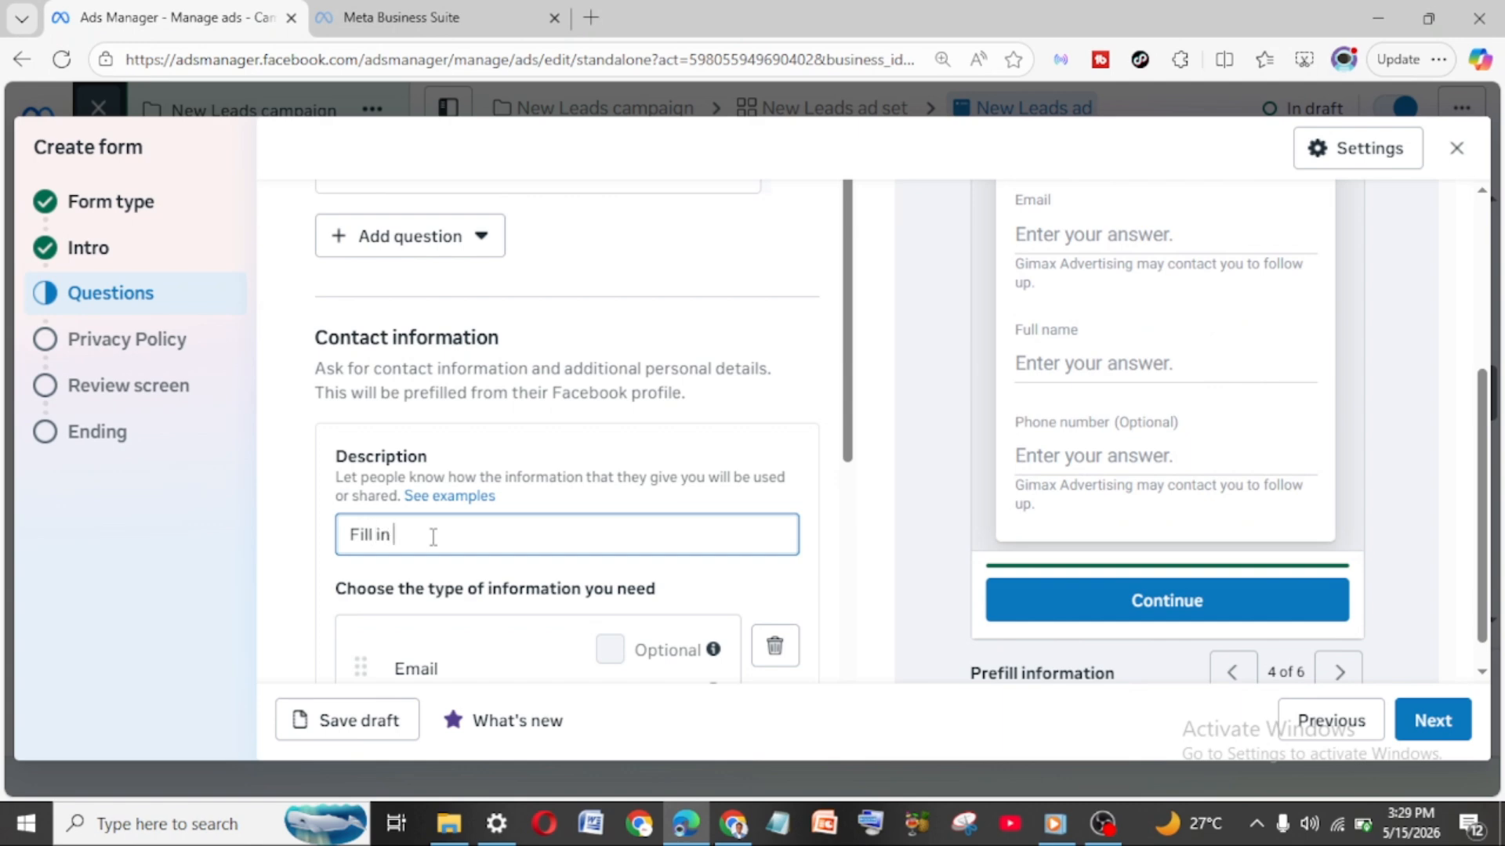
pyautogui.write(' your detias below and our tema wil')
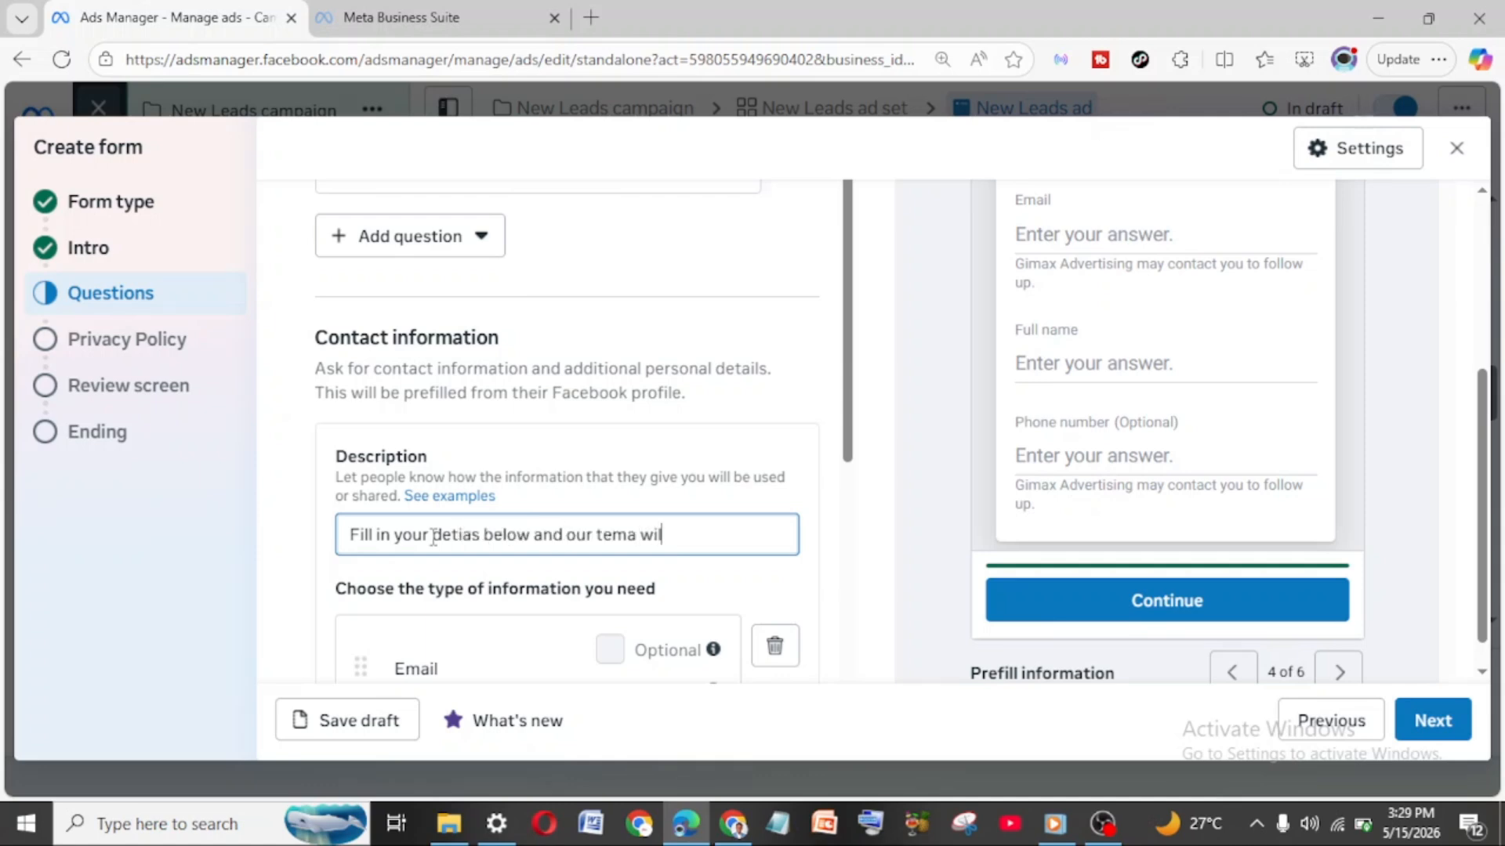
pyautogui.write('l contact you')
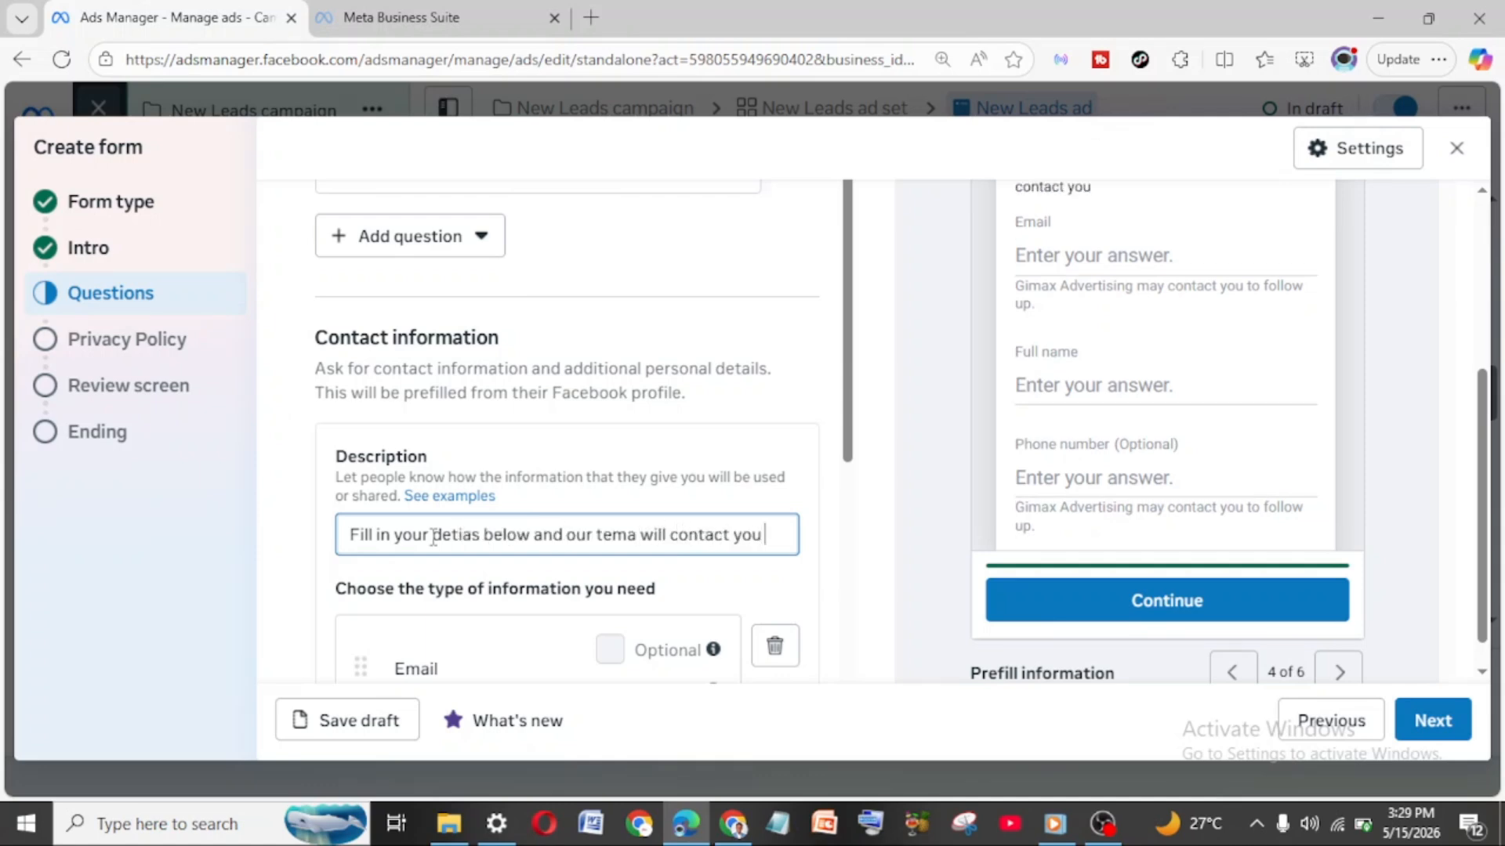
pyautogui.write(' in the ne')
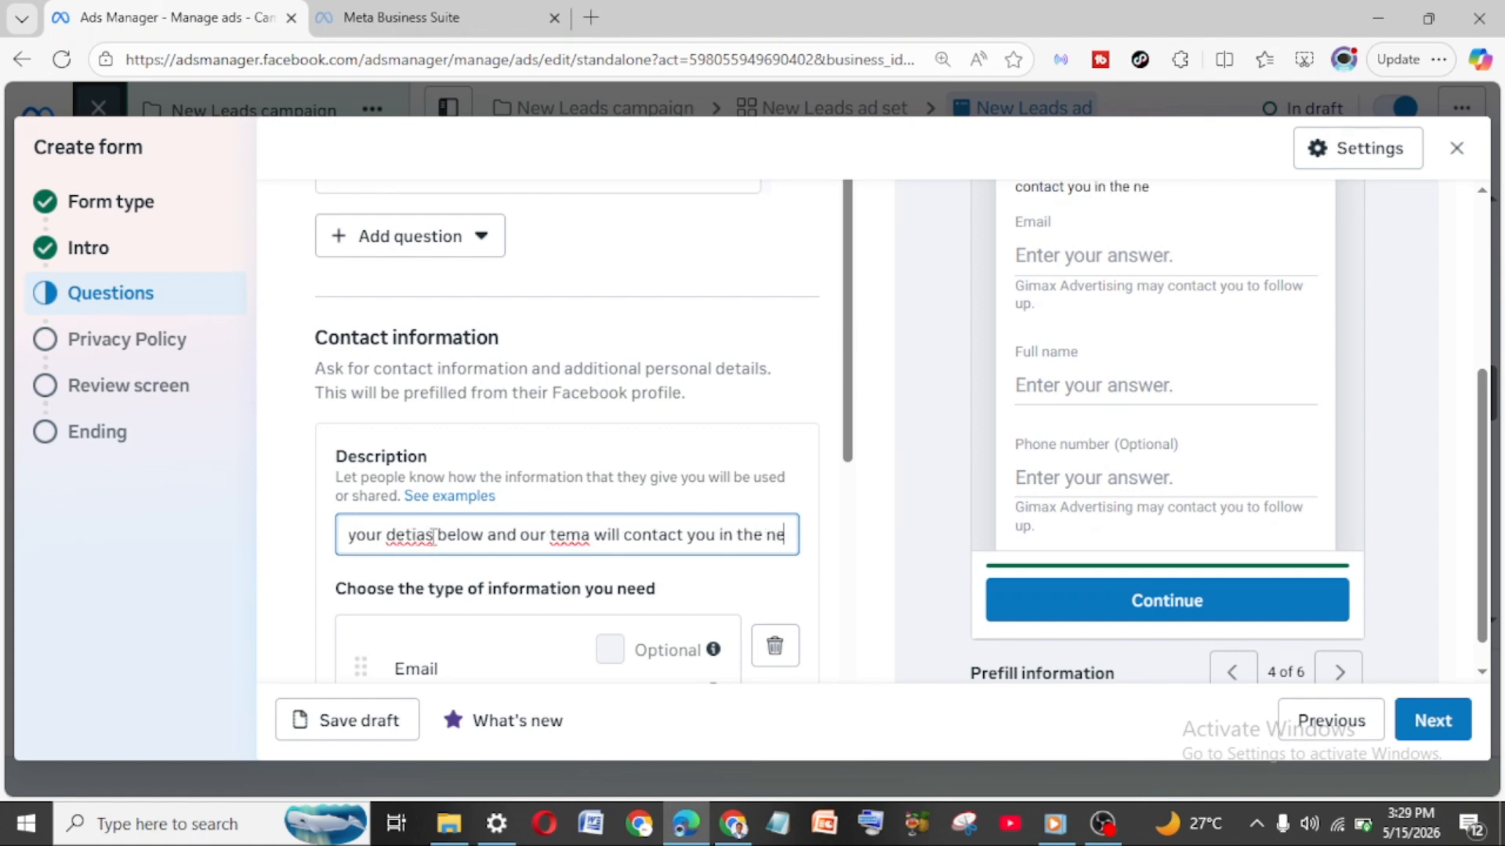
pyautogui.write('xt 24')
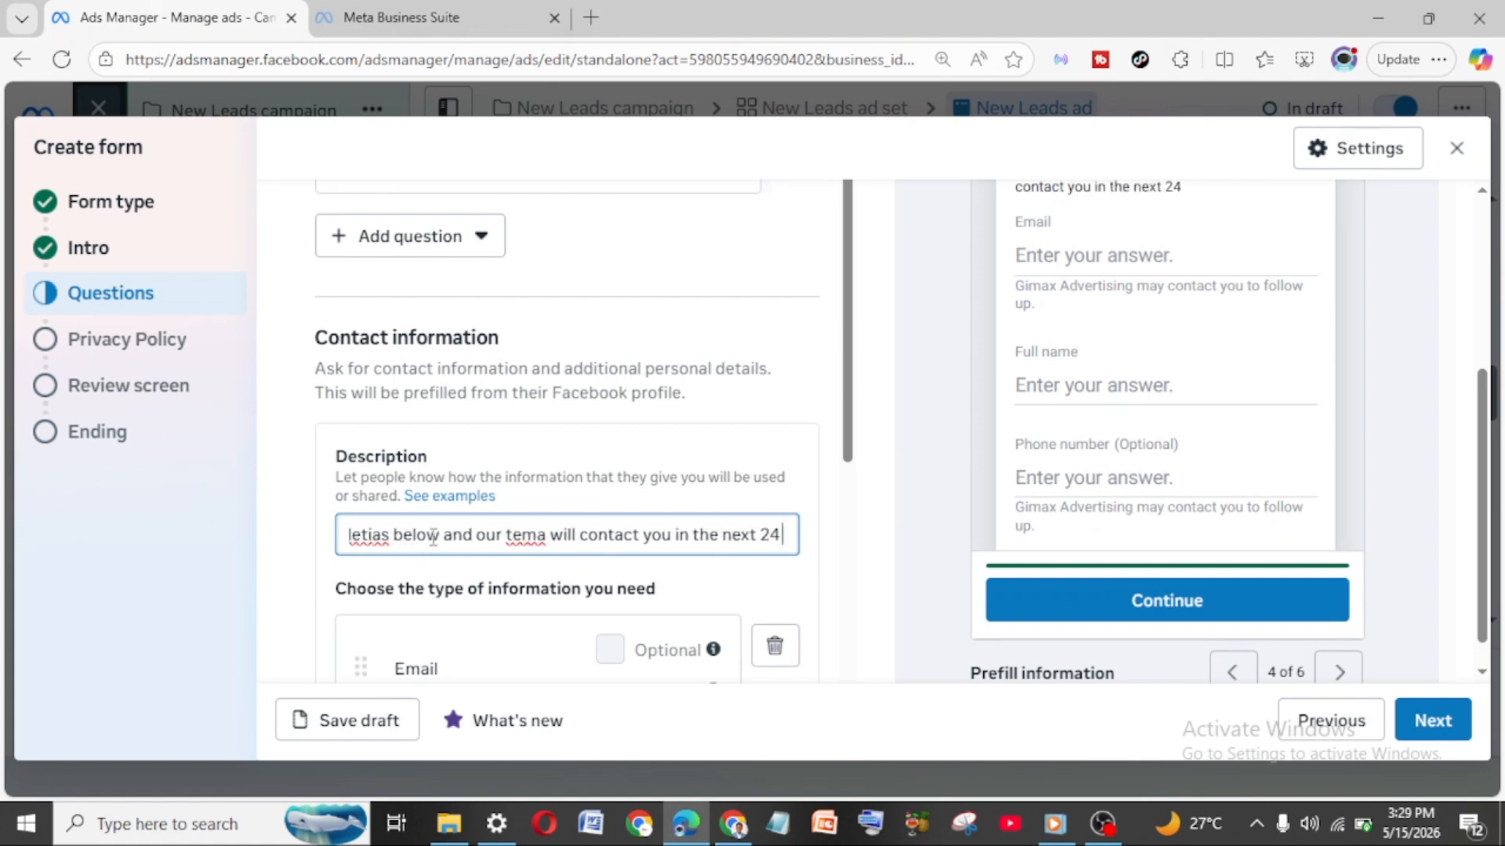
pyautogui.write(' hours fo')
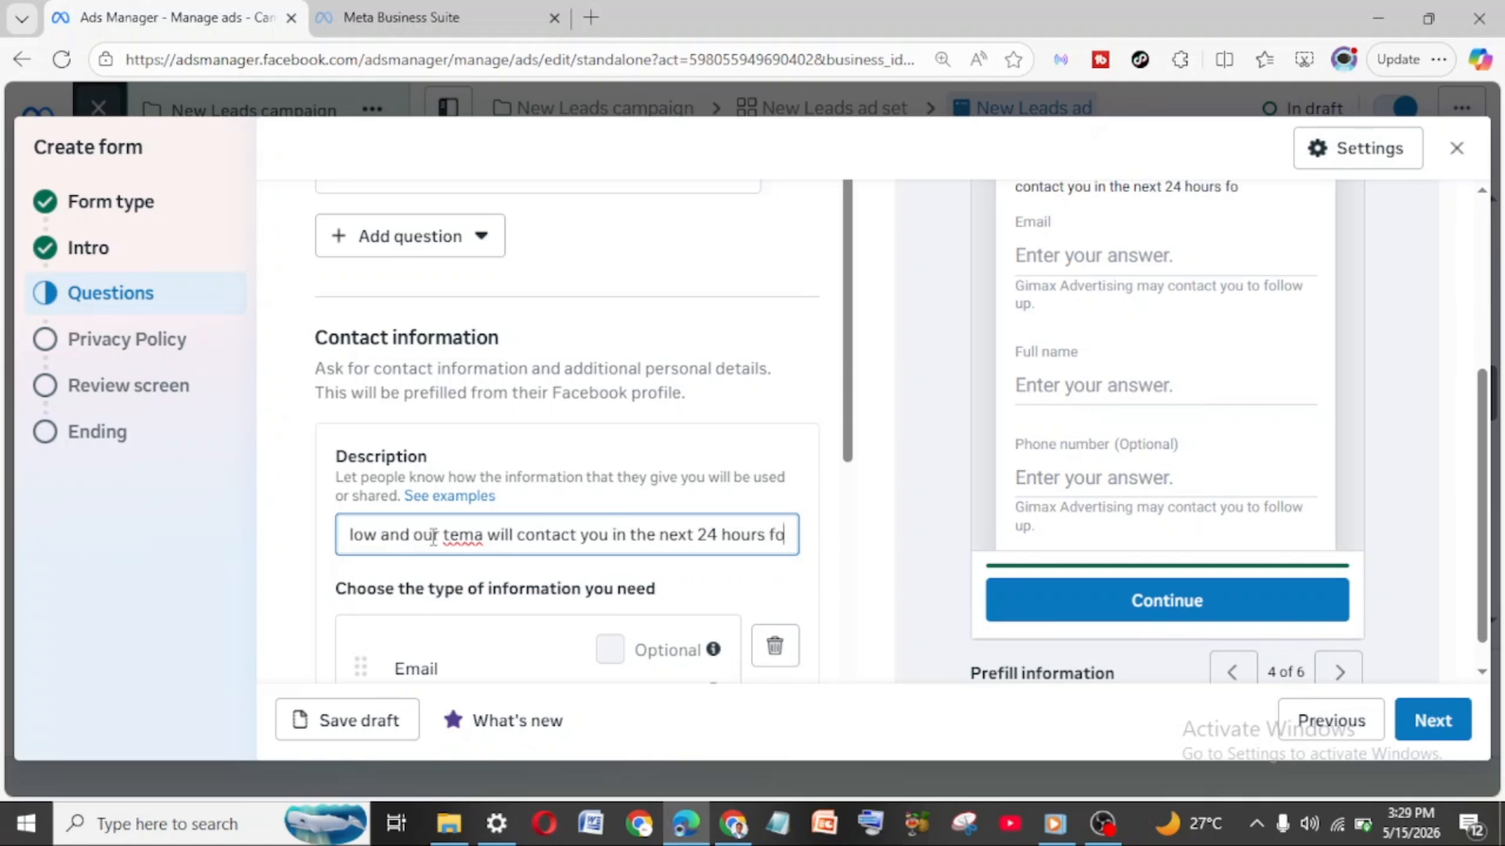
pyautogui.write('r free')
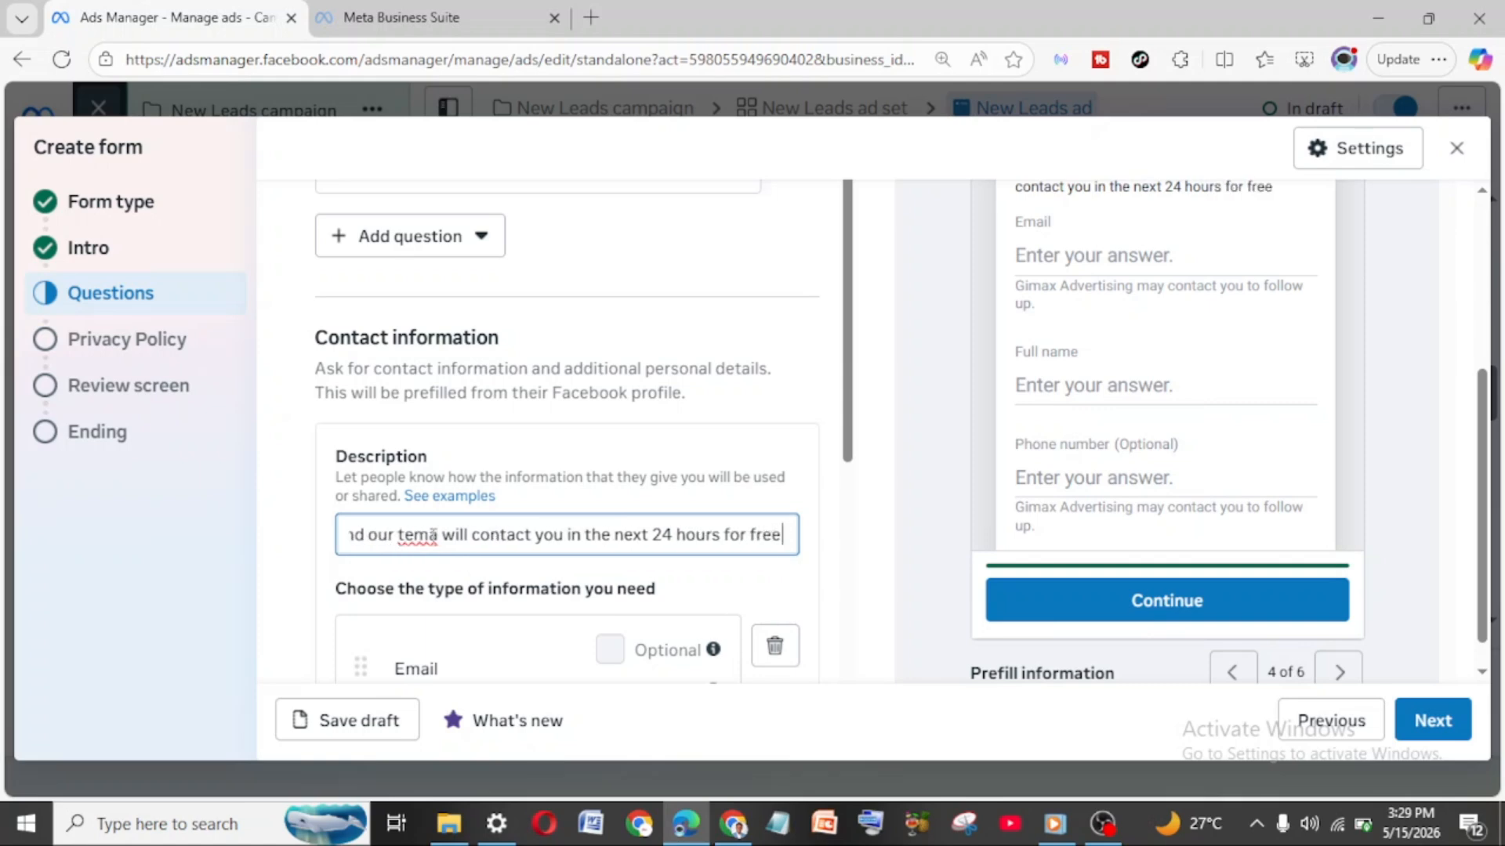
pyautogui.write(' inspection de')
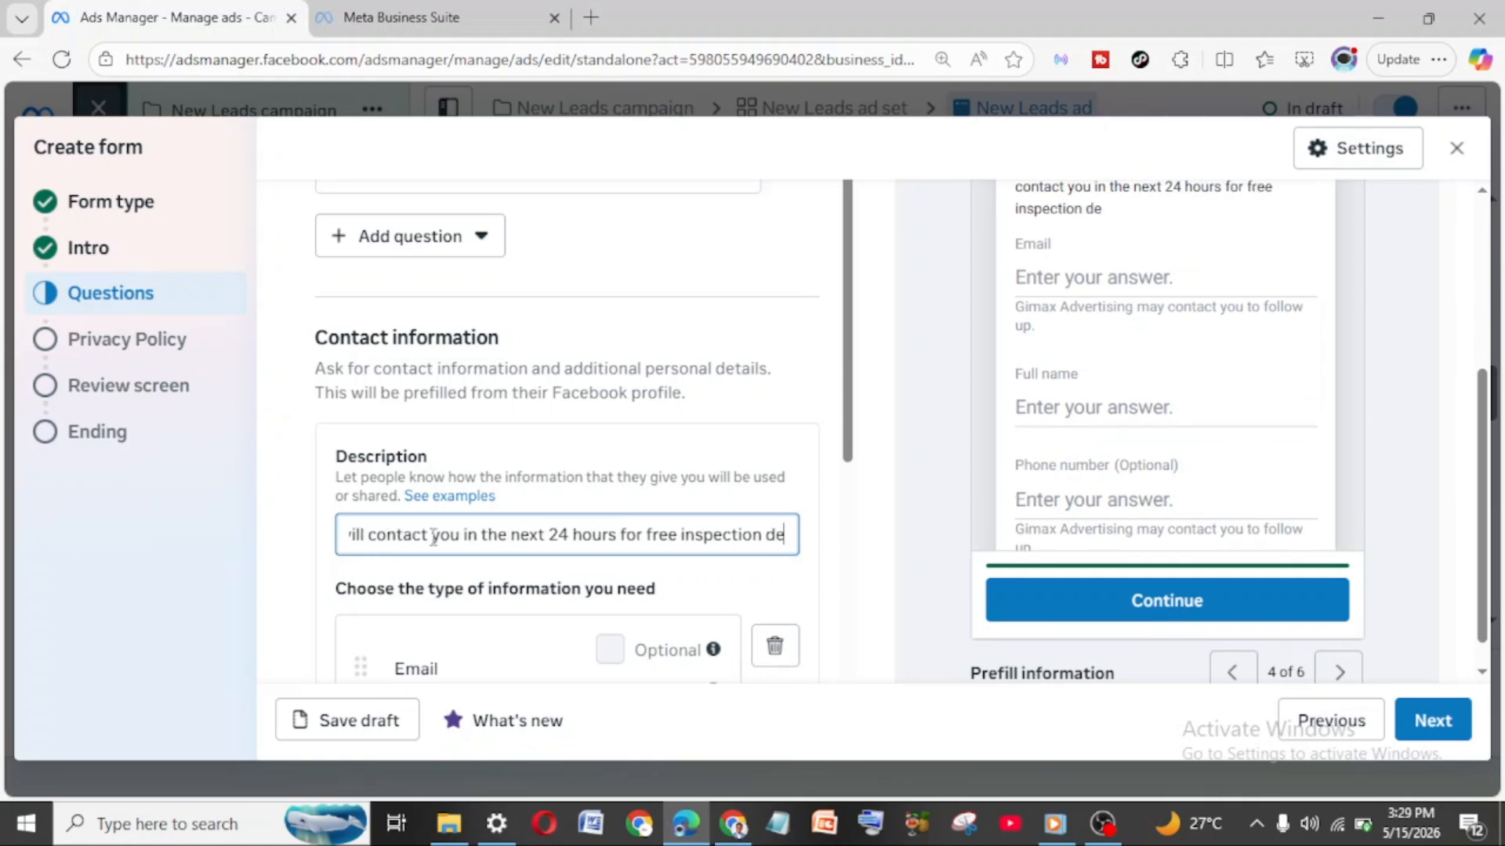
pyautogui.write('tails')
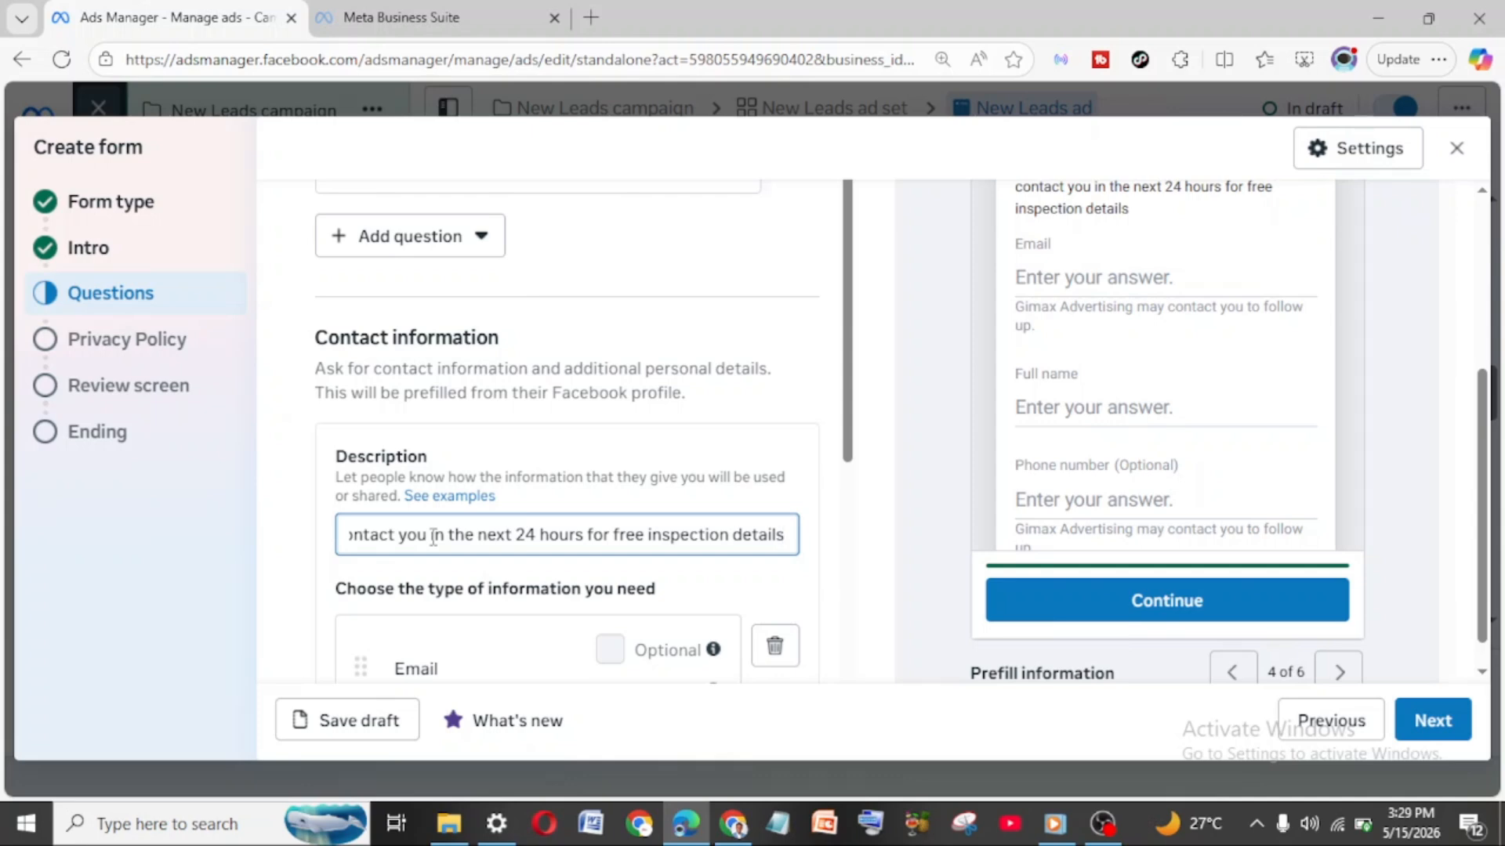
pyautogui.write('?')
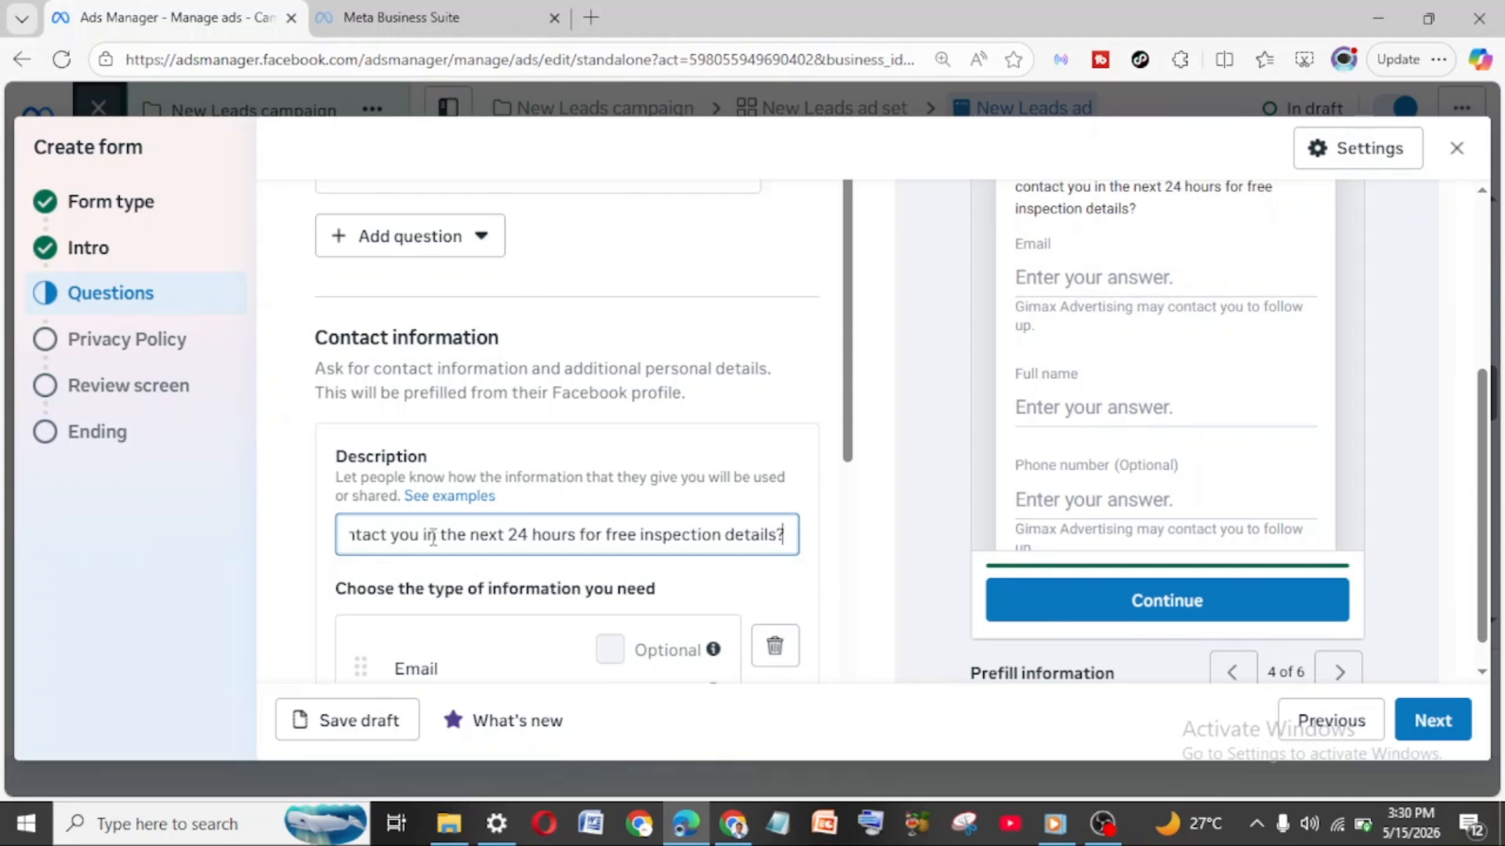
pyautogui.press('BackSpace')
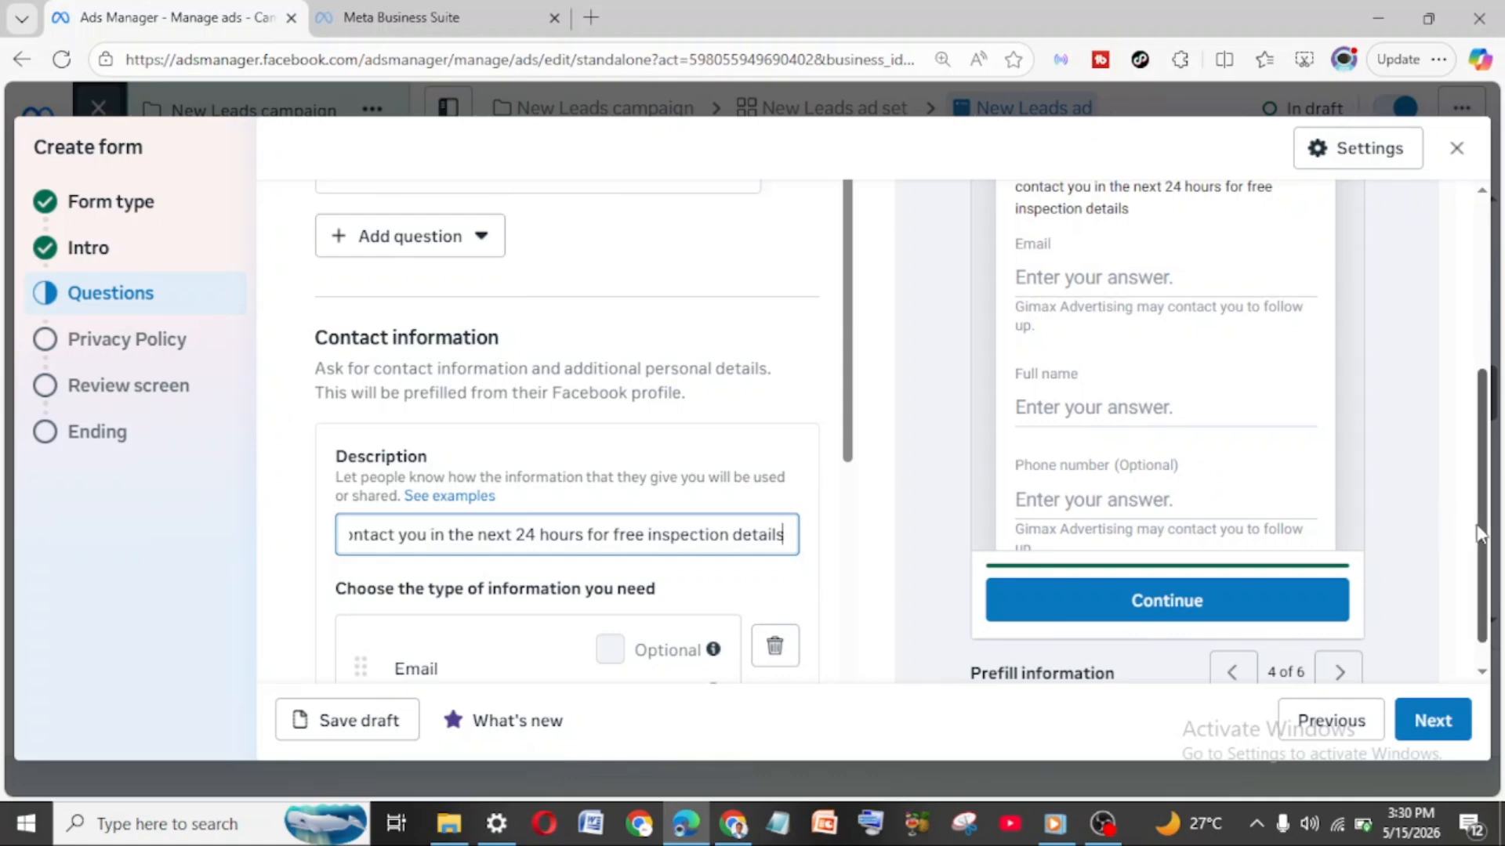
# Step: Correct the two misspelled words in the contact information description to "team" and "details"
pyautogui.moveTo(1480, 525); pyautogui.dragTo(1401, 369)
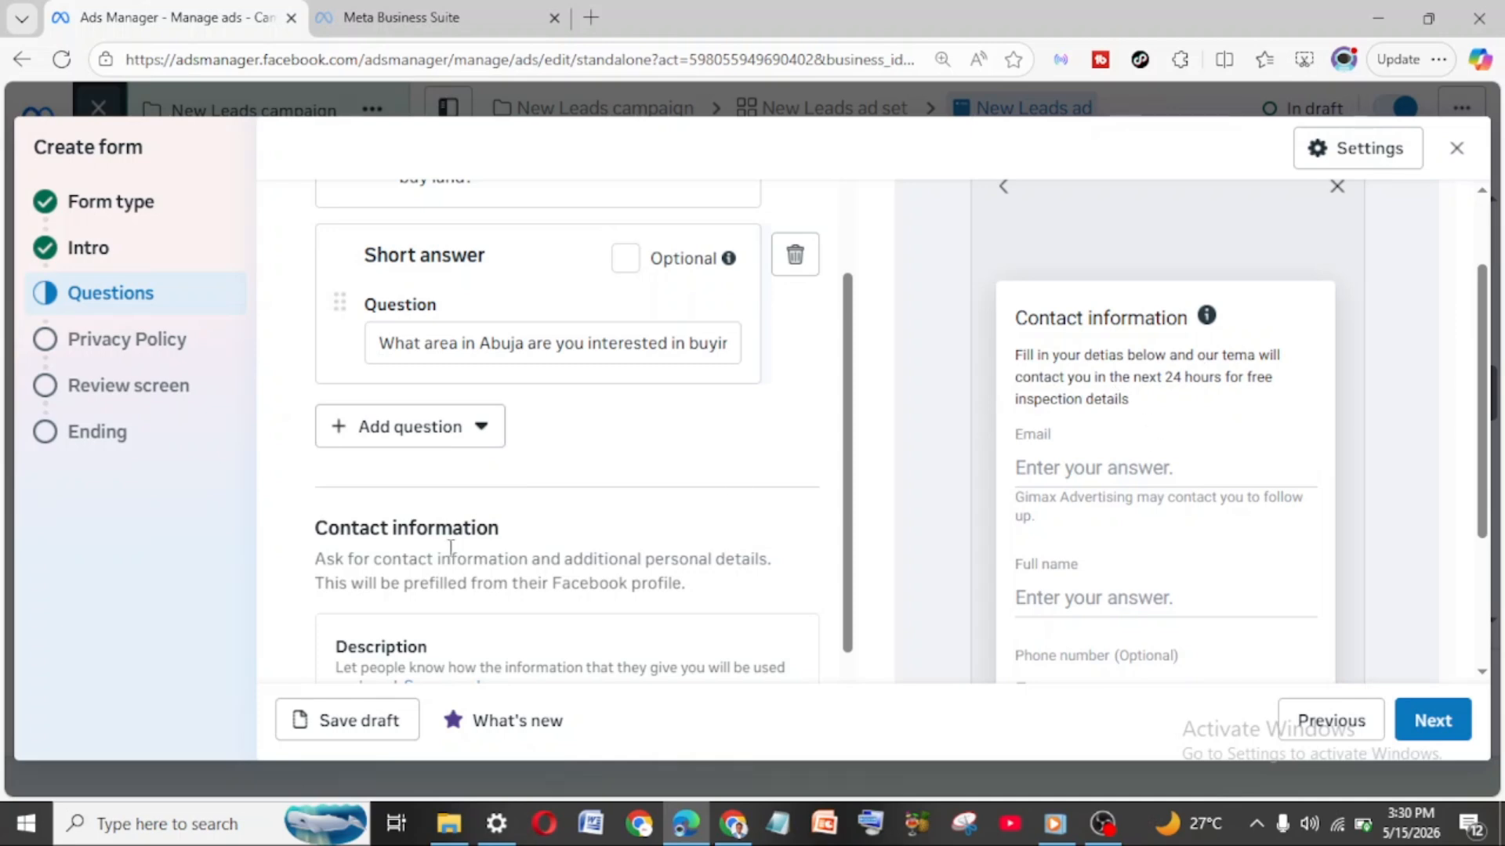
pyautogui.scroll(-4, 450, 546)
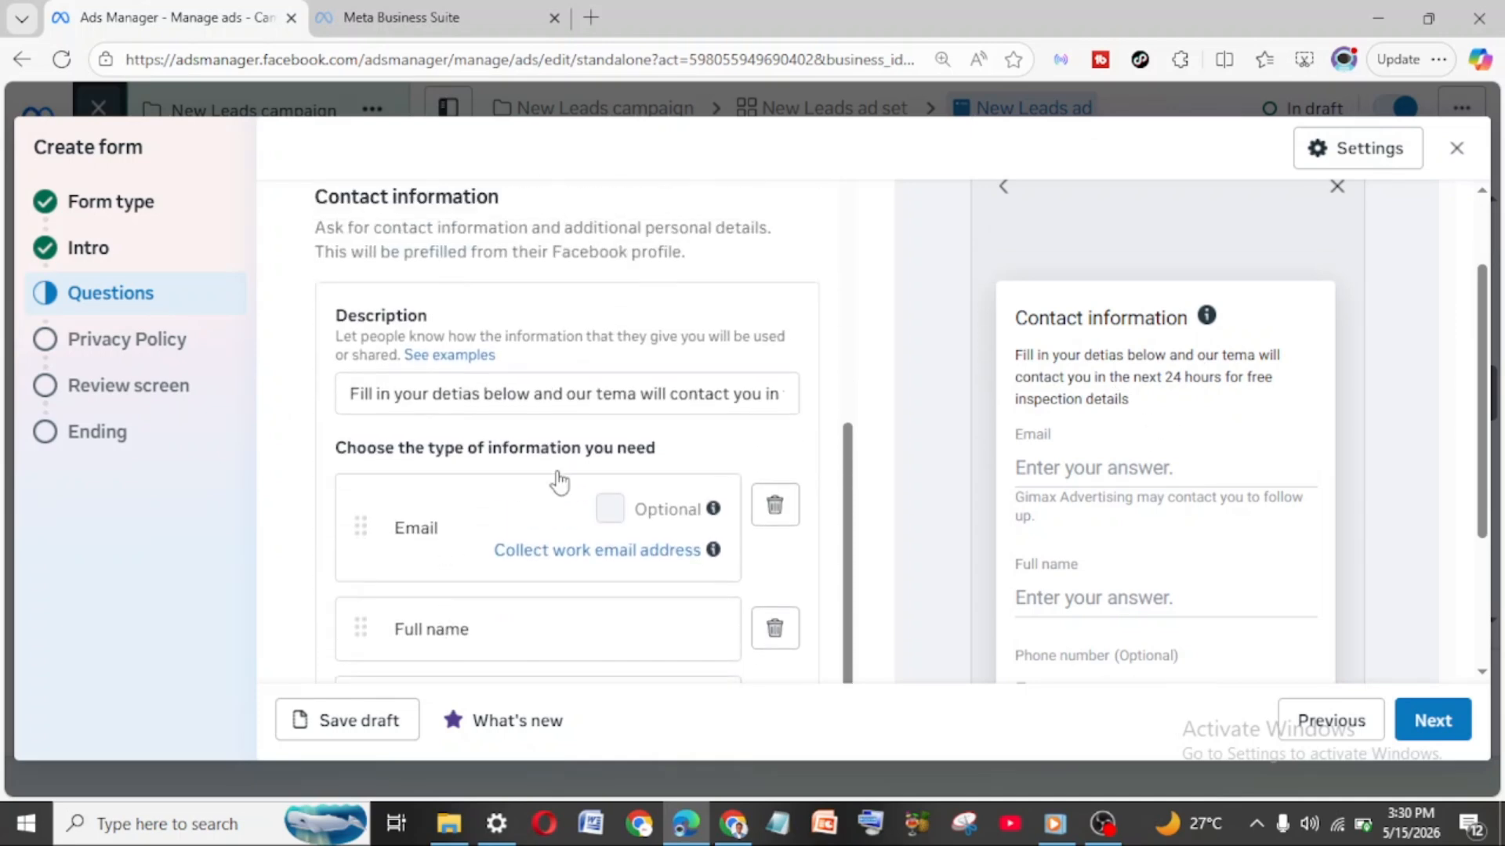
pyautogui.moveTo(633, 397); pyautogui.dragTo(608, 387)
pyautogui.write('ea')
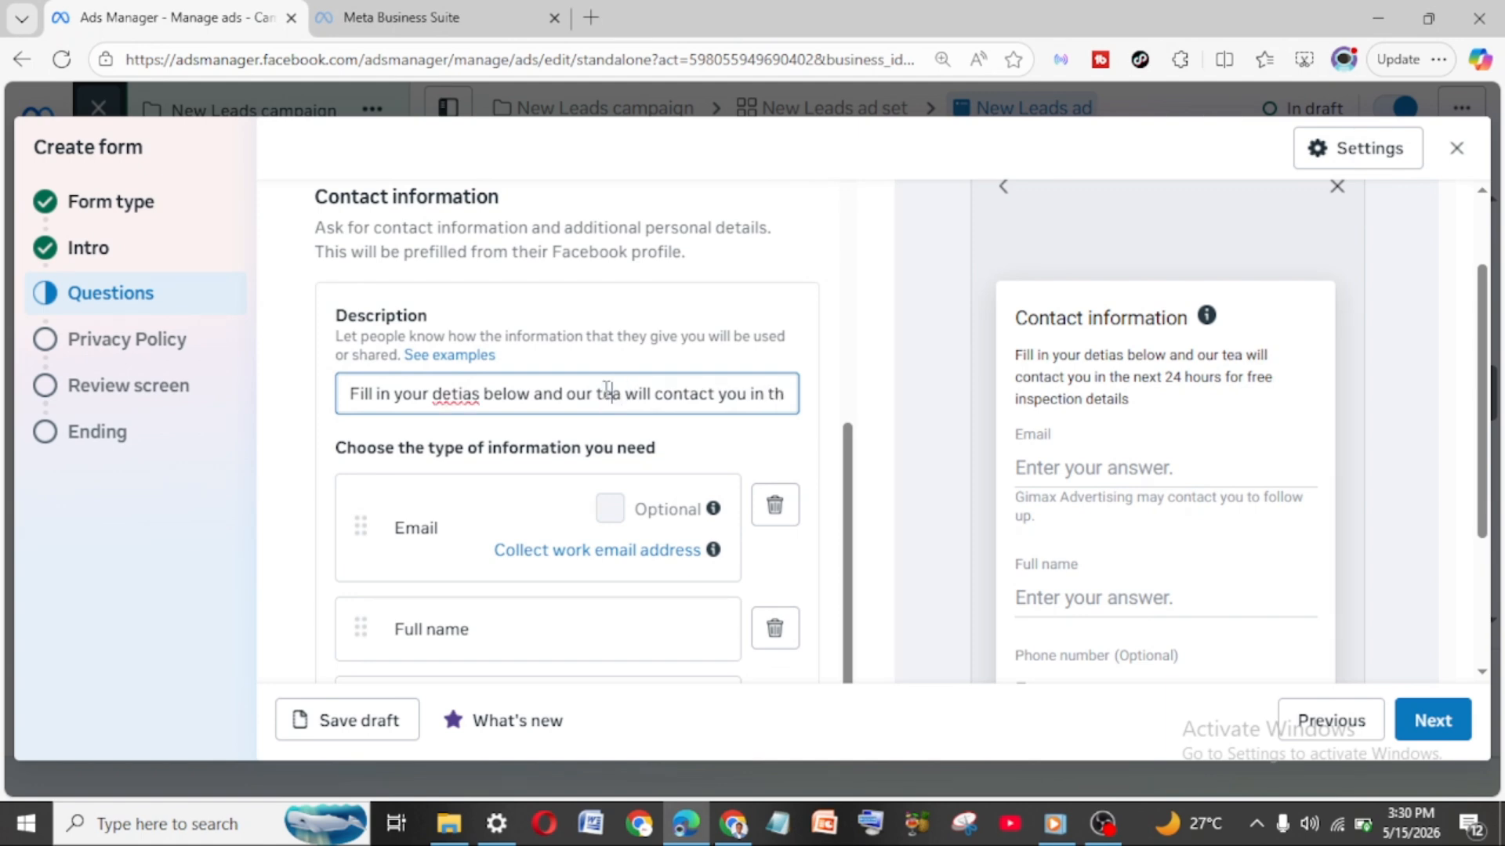
pyautogui.write('m')
pyautogui.press('Delete')
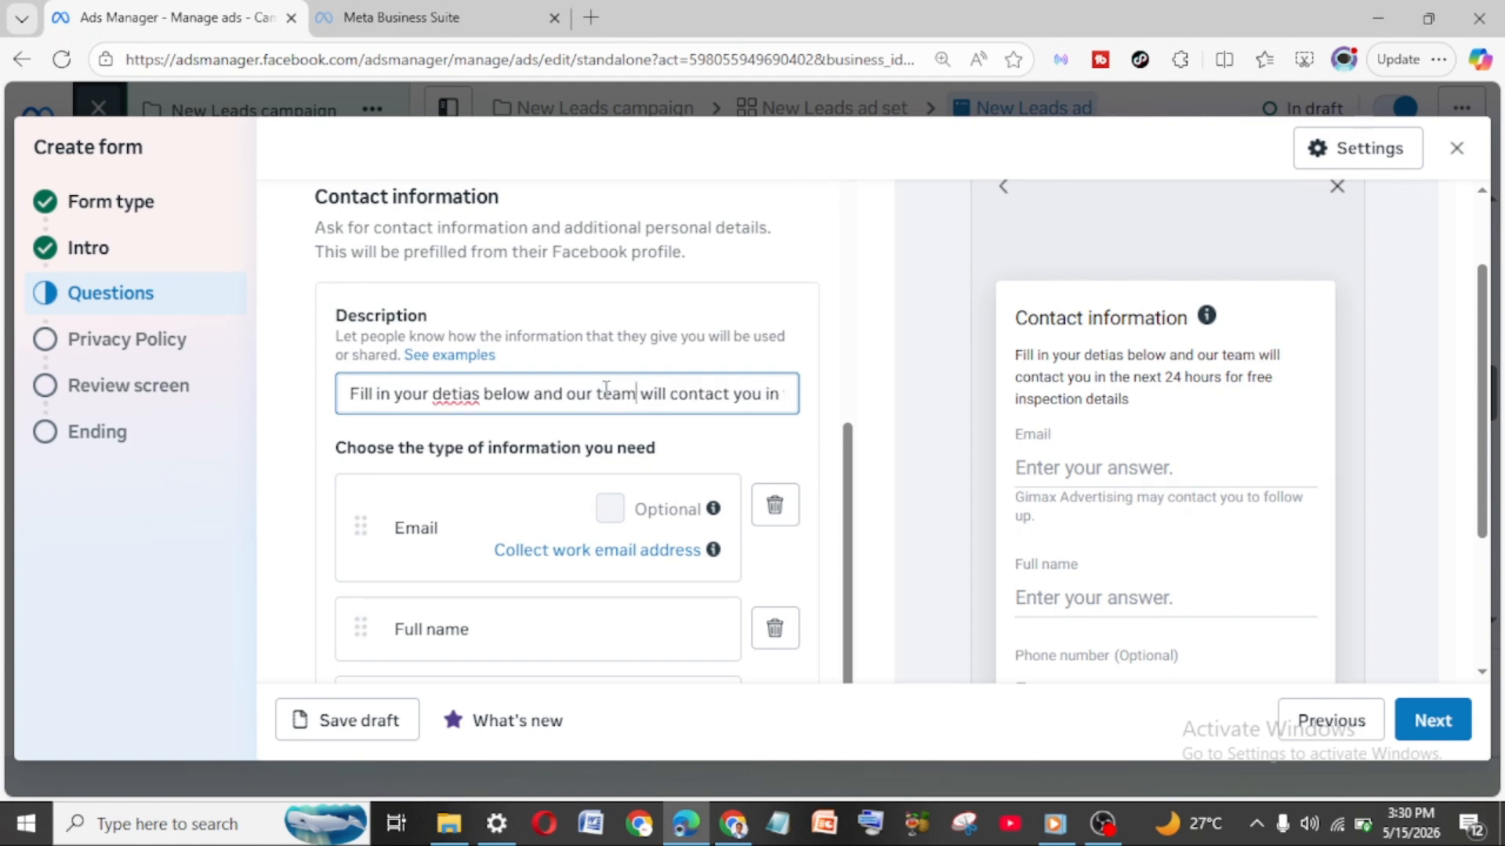
pyautogui.click(470, 400)
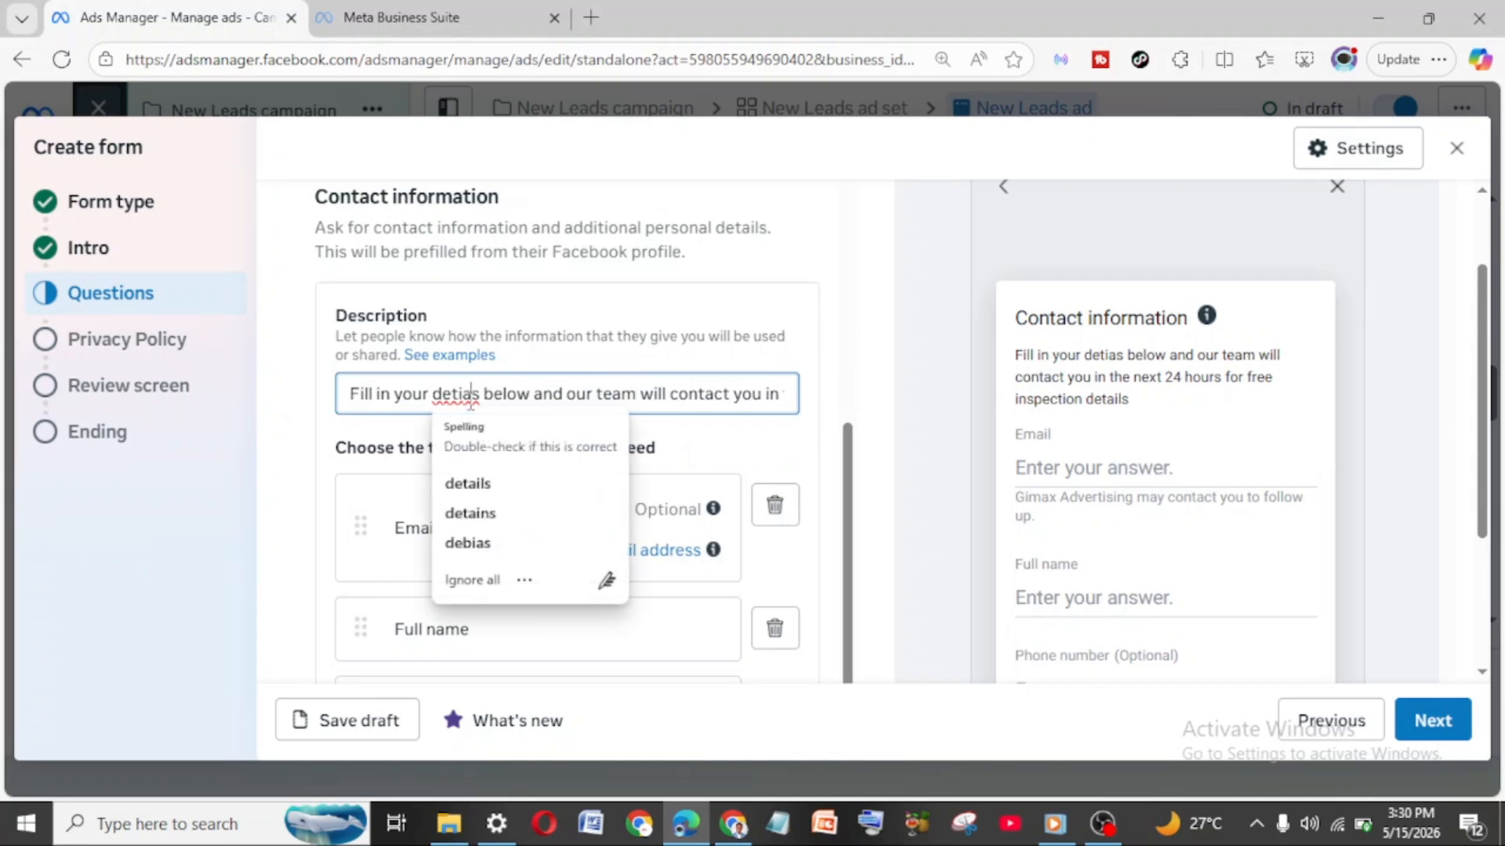
pyautogui.rightClick(470, 399)
pyautogui.click(515, 423)
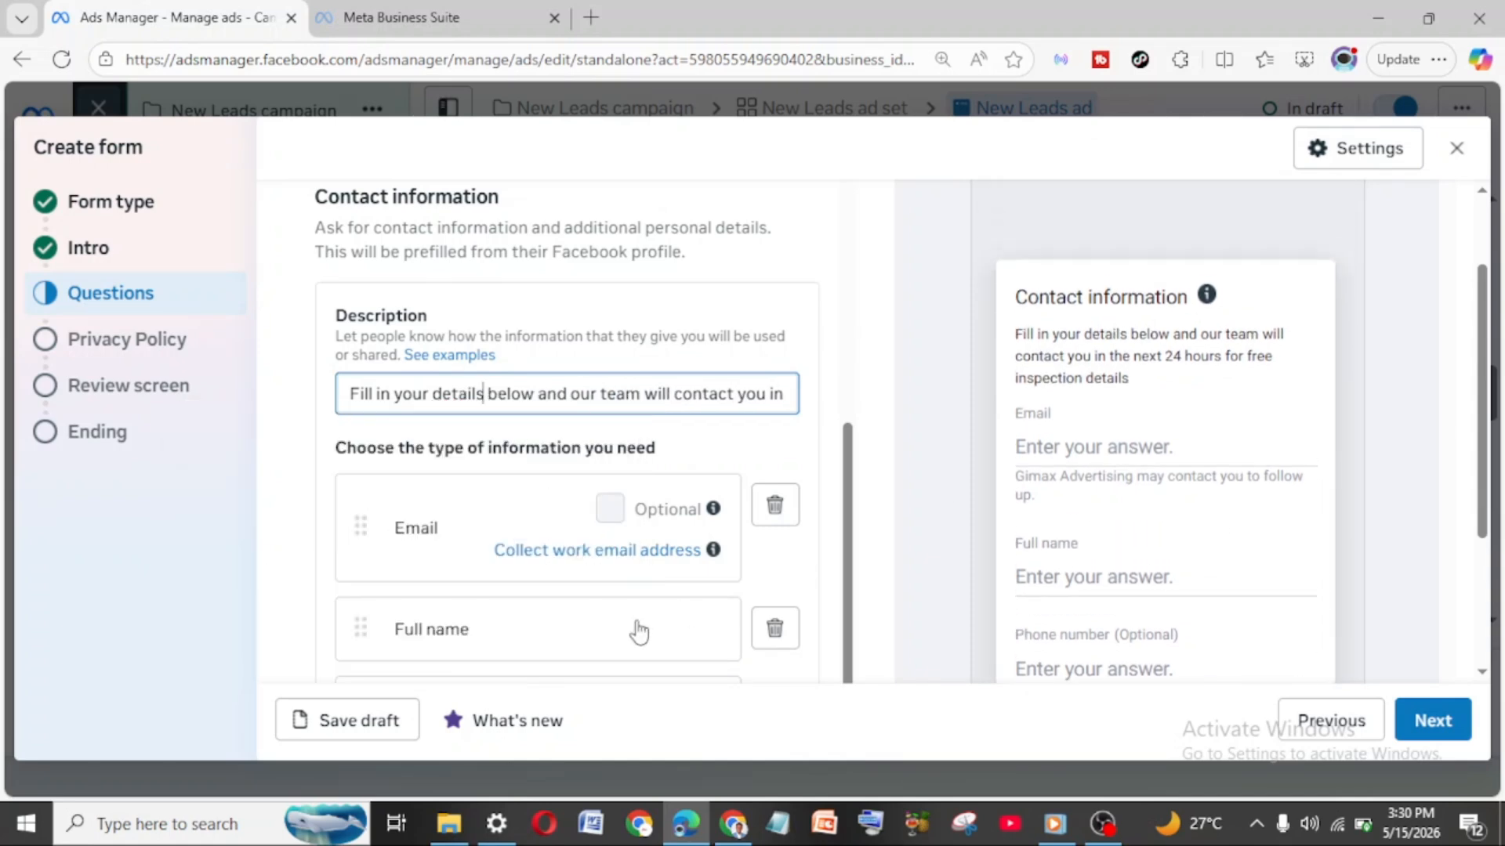
# Step: Make the phone number required instead of optional in the contact information
pyautogui.scroll(-2, 595, 564)
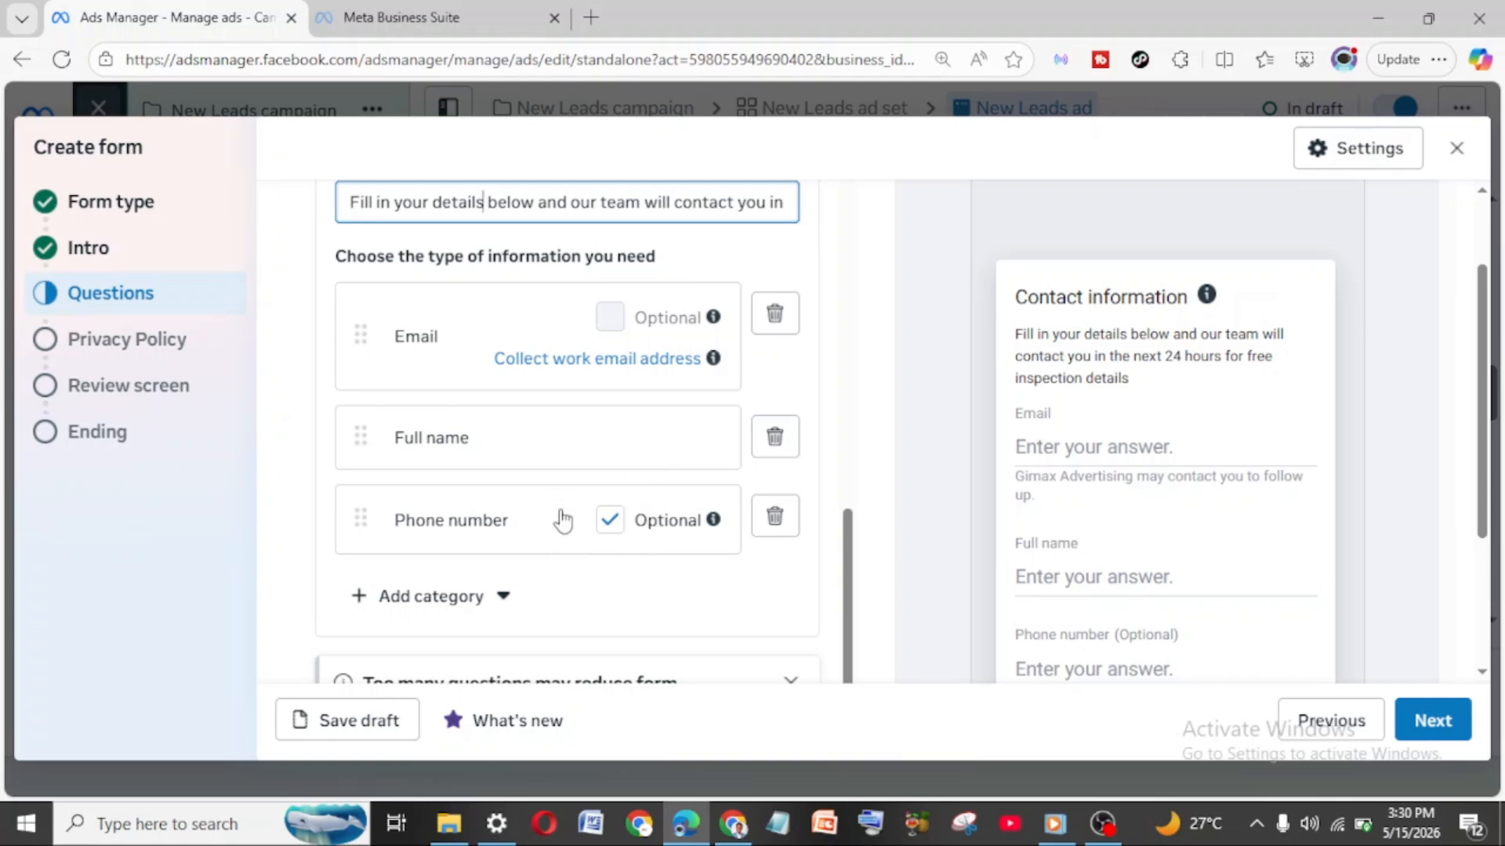
pyautogui.click(611, 525)
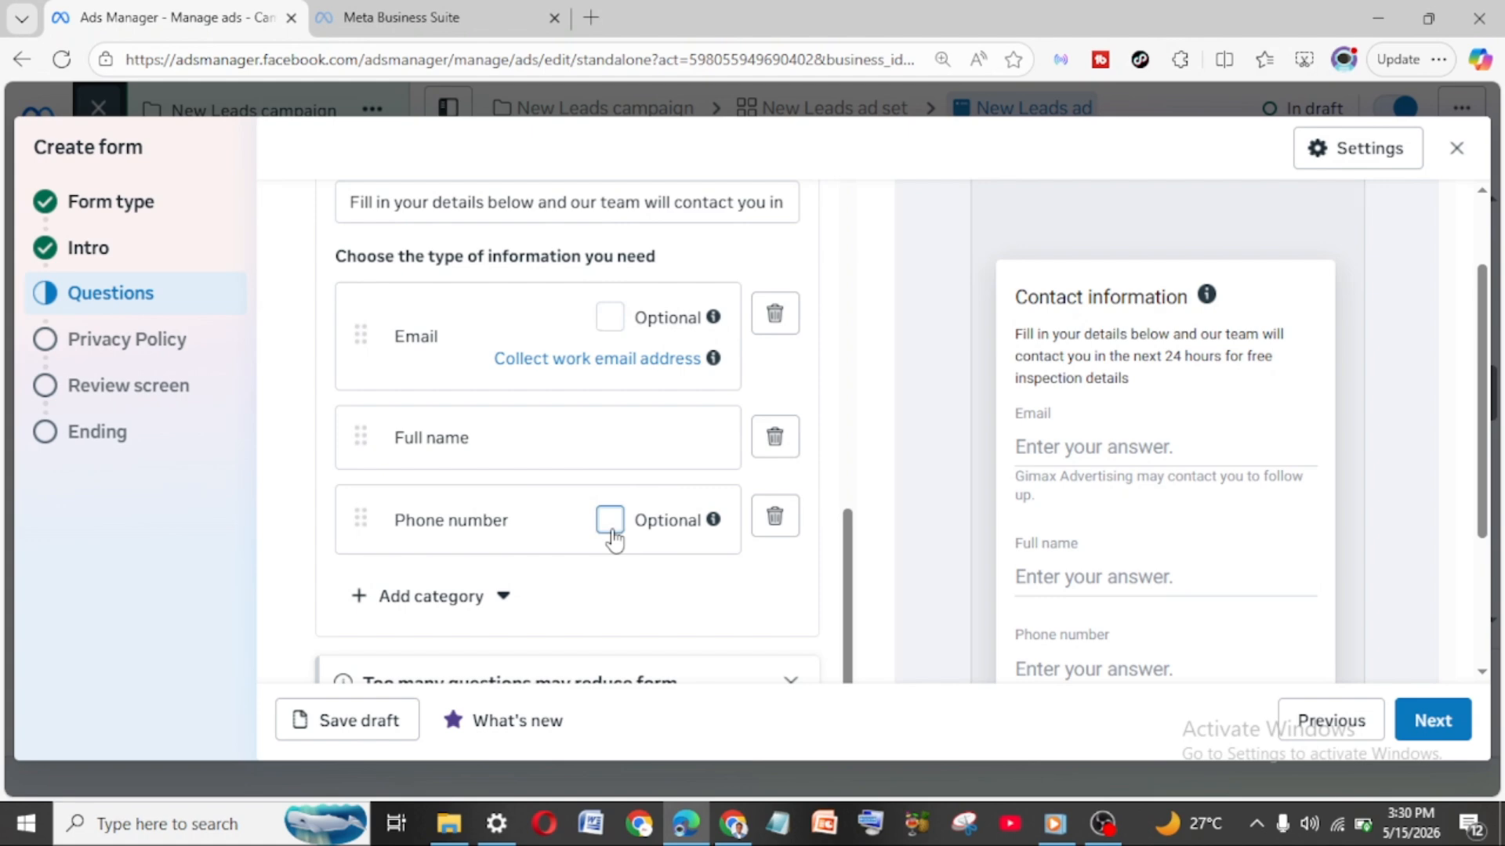
# Step: Remove the phone number from the requested contact information and add it back from the contact fields category
pyautogui.click(778, 527)
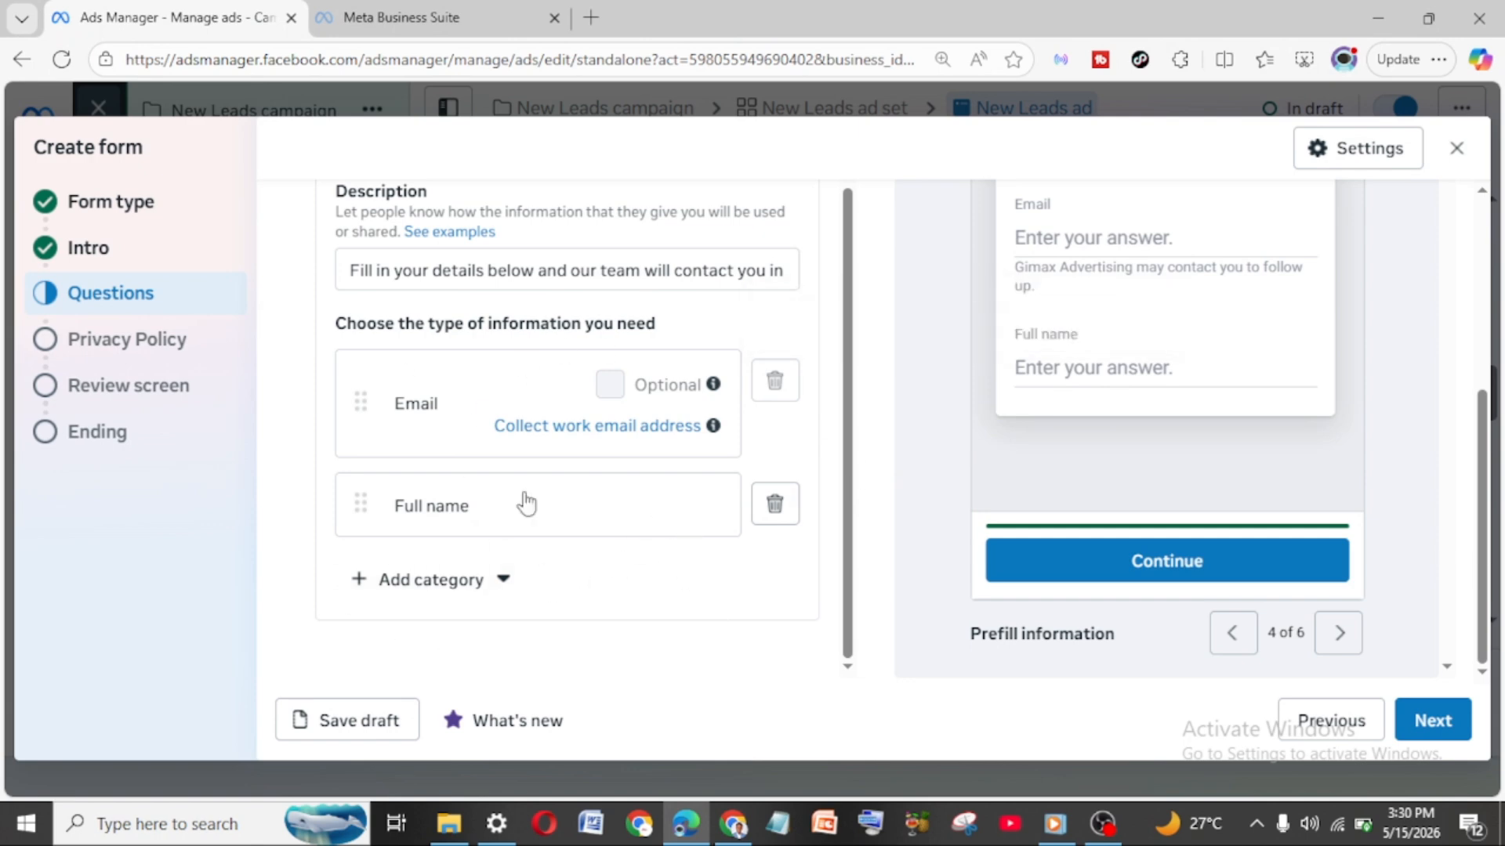
pyautogui.click(398, 589)
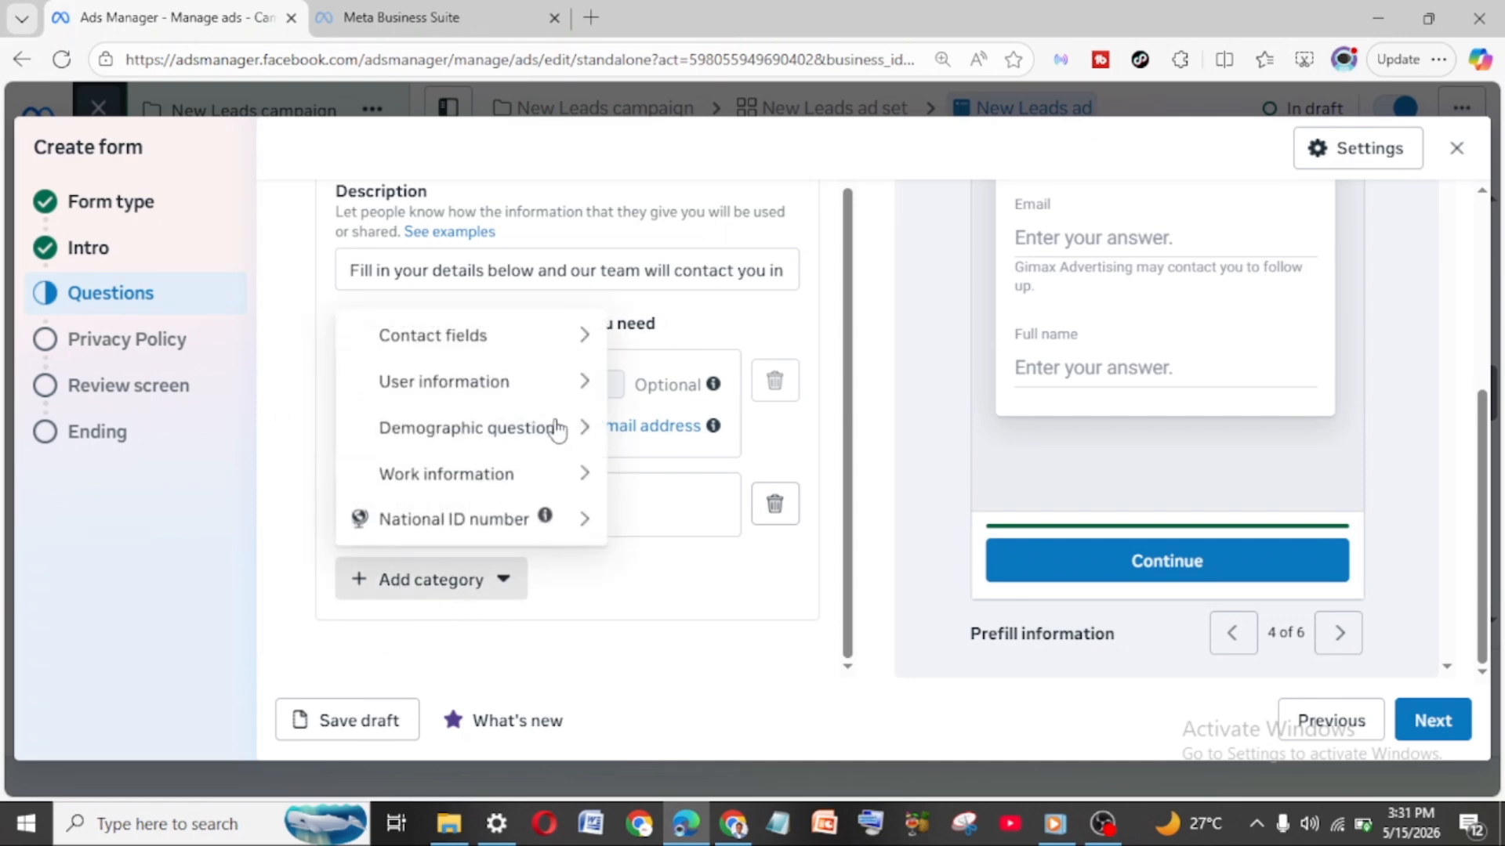
pyautogui.moveTo(415, 393)
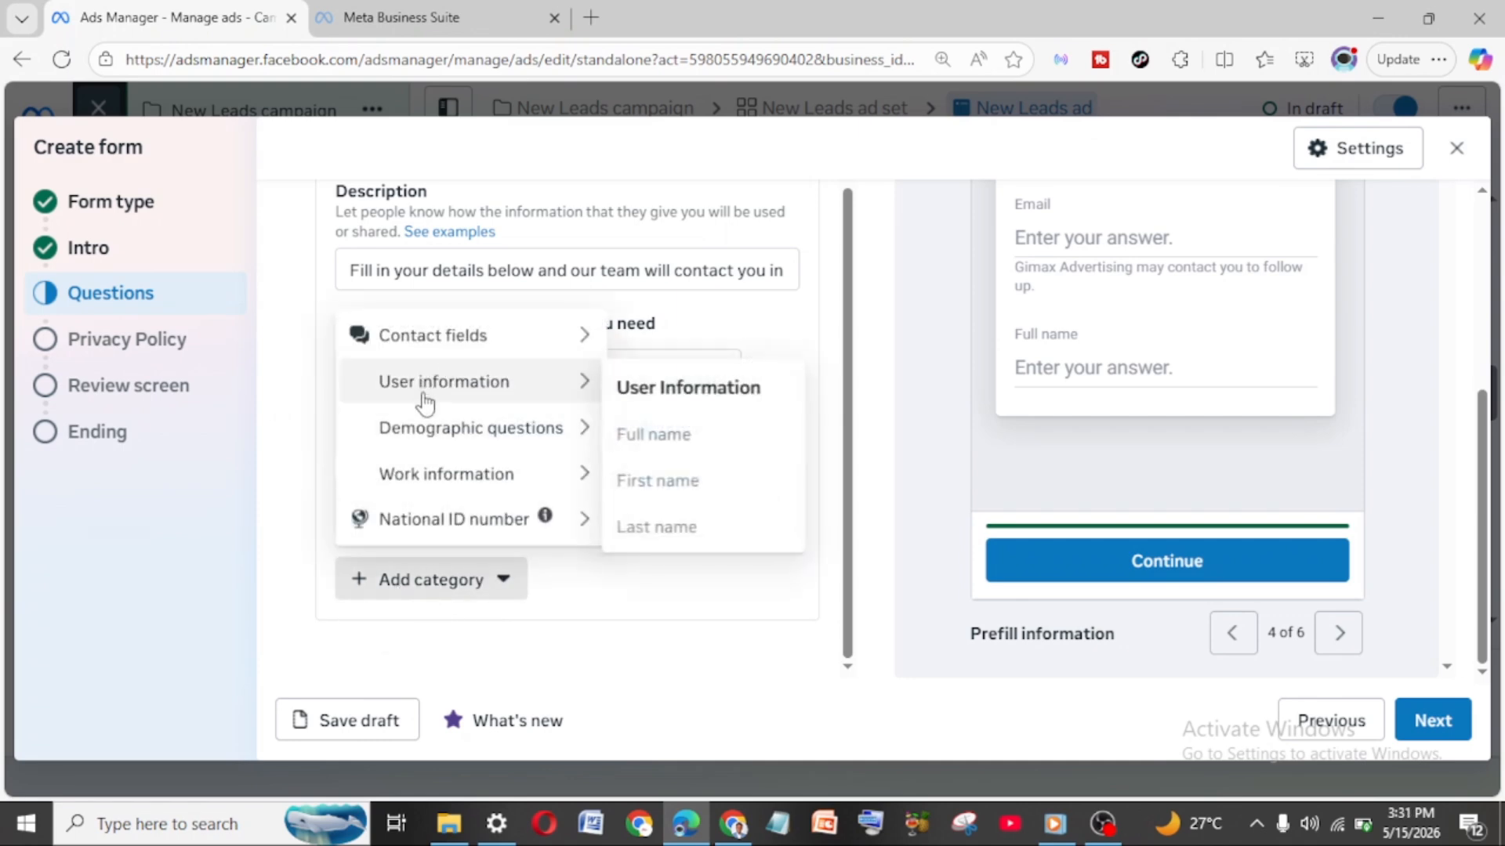
pyautogui.click(463, 346)
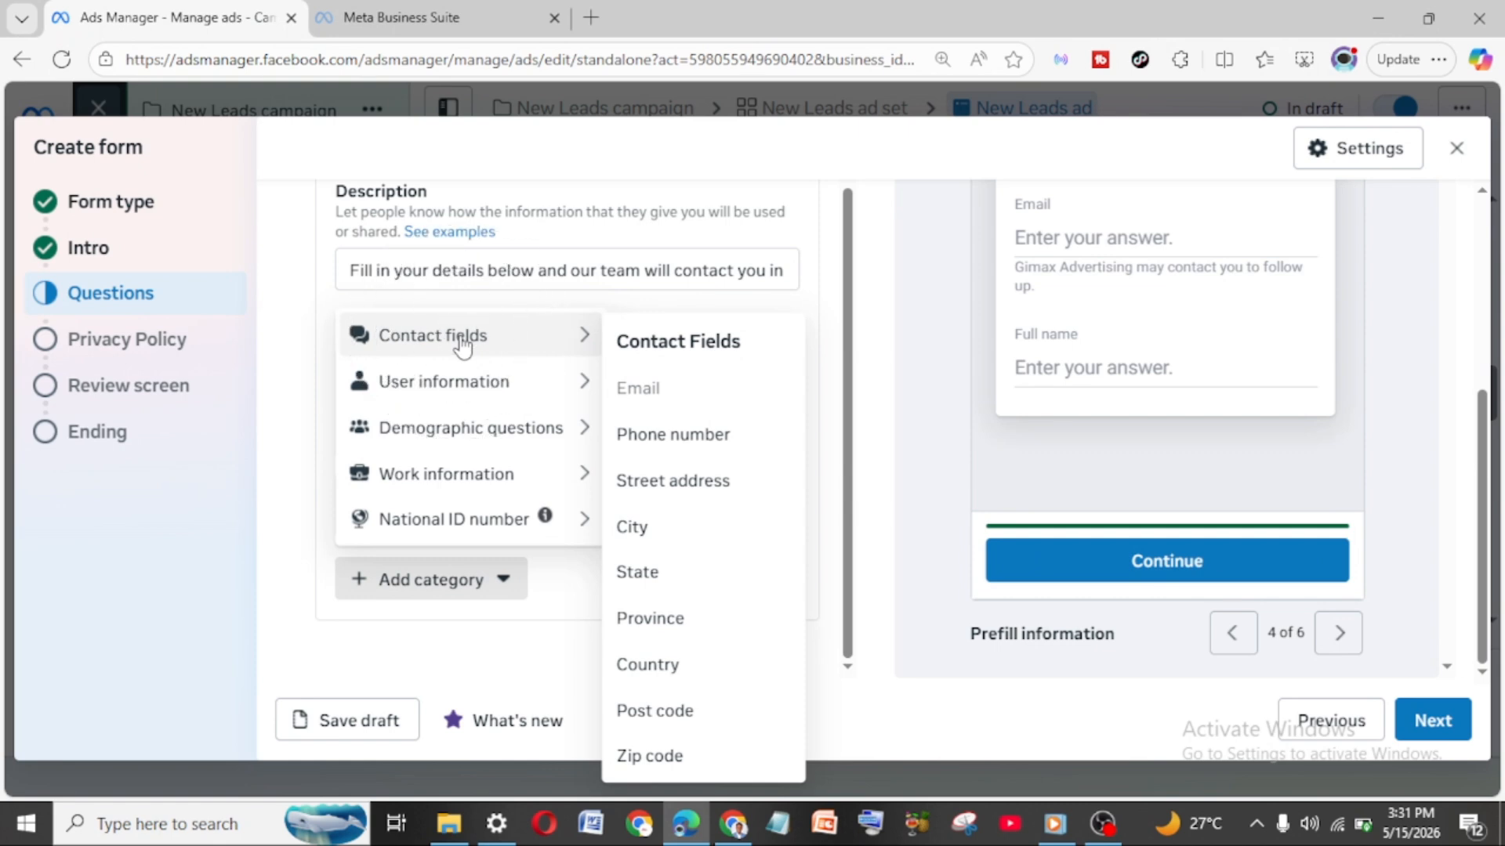
pyautogui.click(464, 346)
pyautogui.click(677, 452)
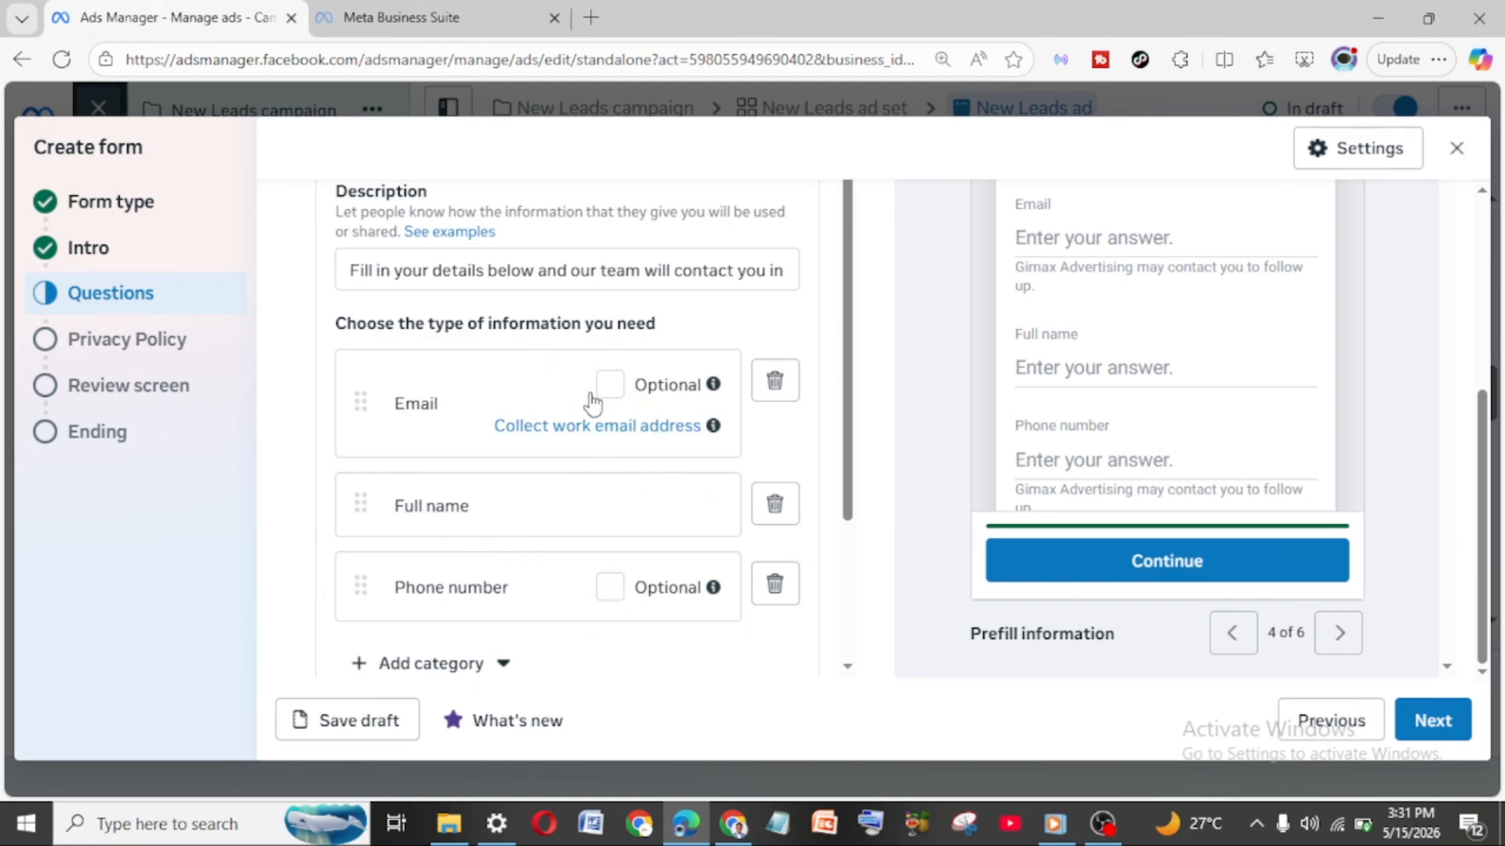
# Step: Turn off the form's optional Privacy Policy and continue to the review screen
pyautogui.scroll(-4, 664, 608)
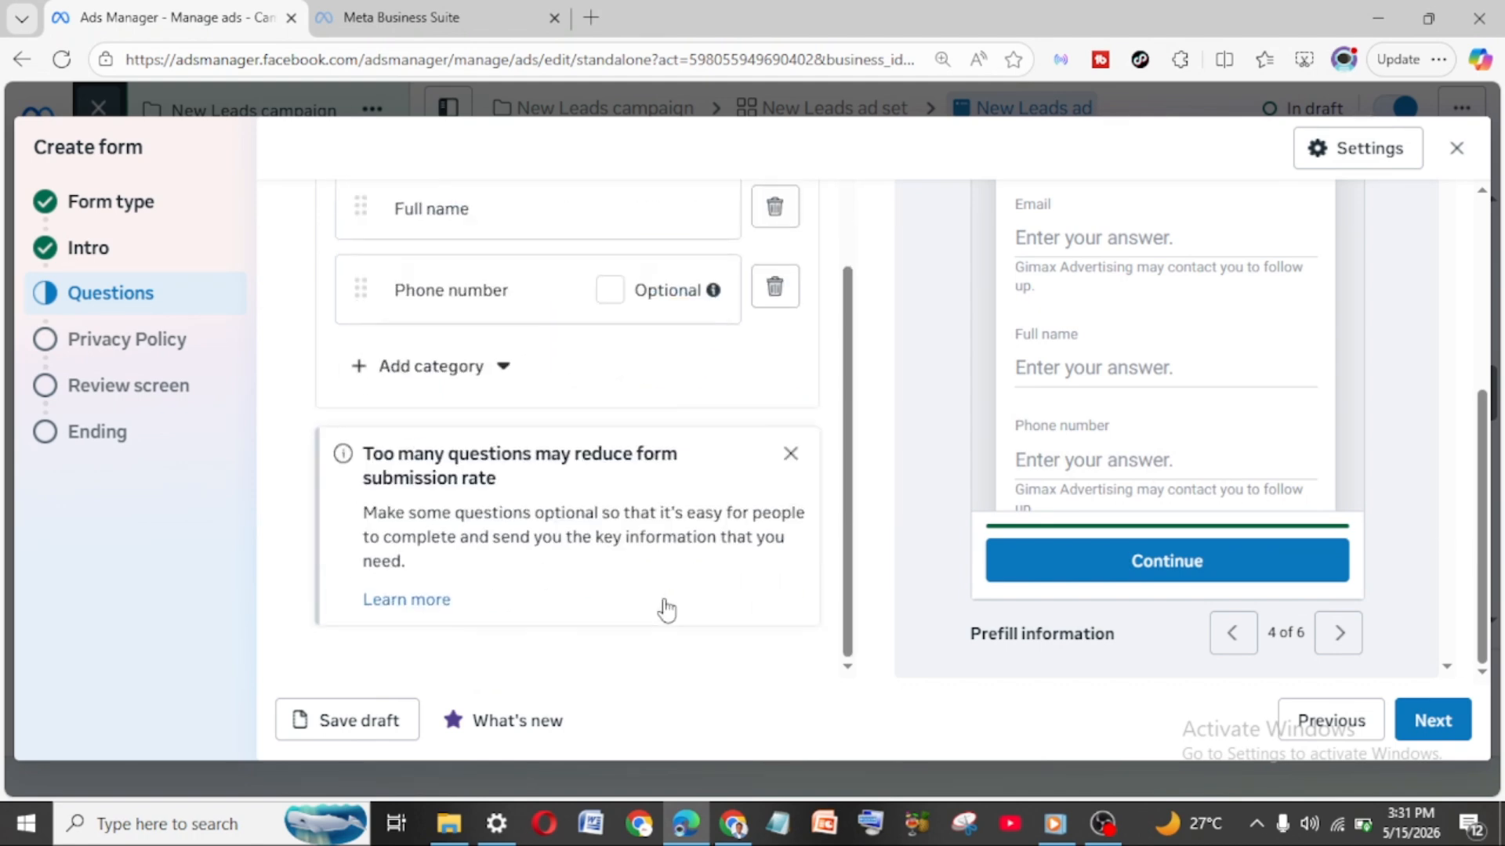
pyautogui.click(1456, 721)
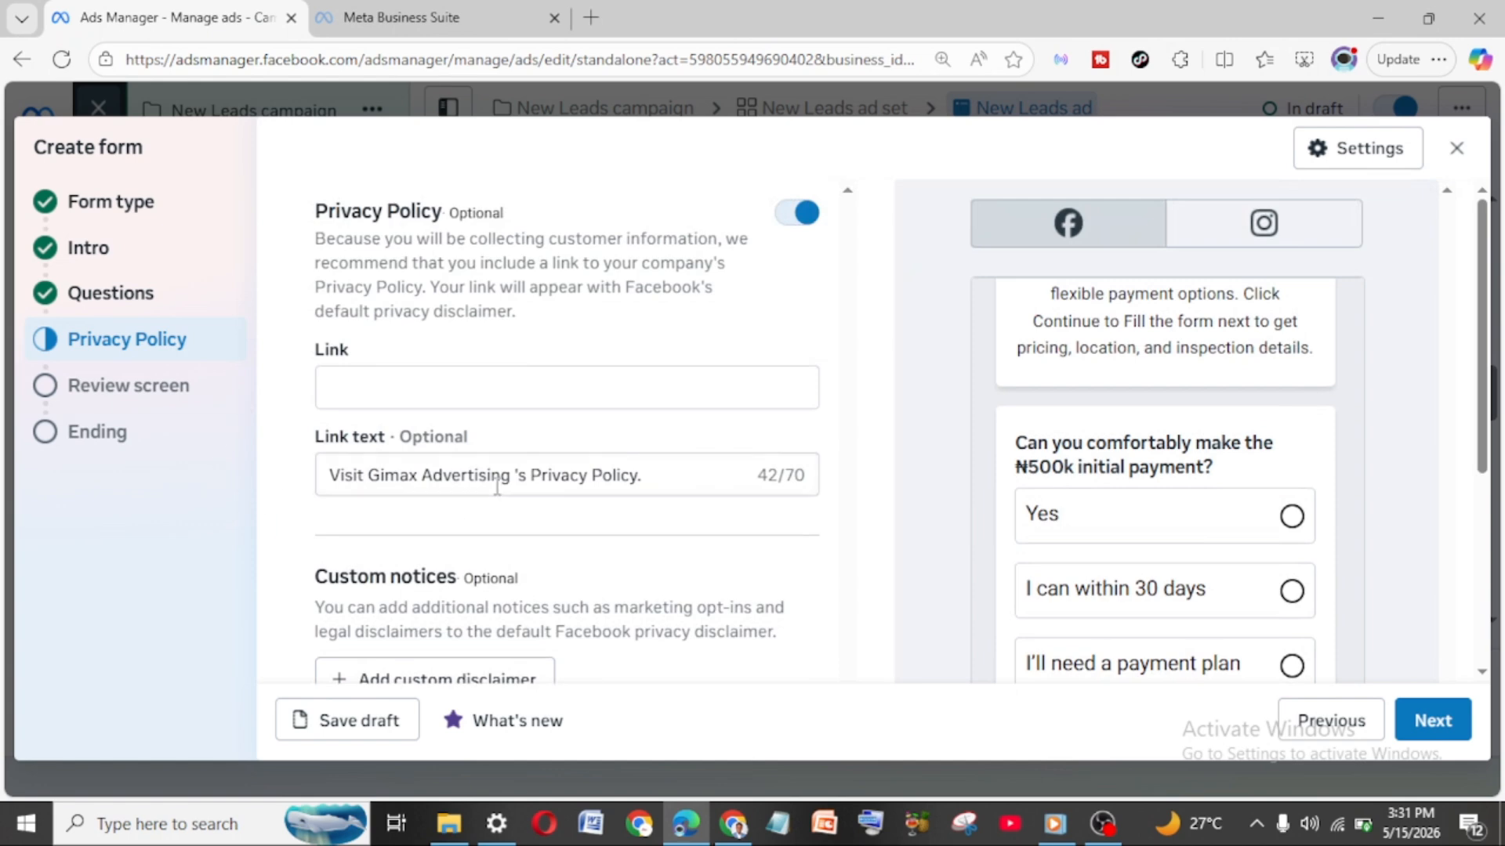
pyautogui.click(388, 378)
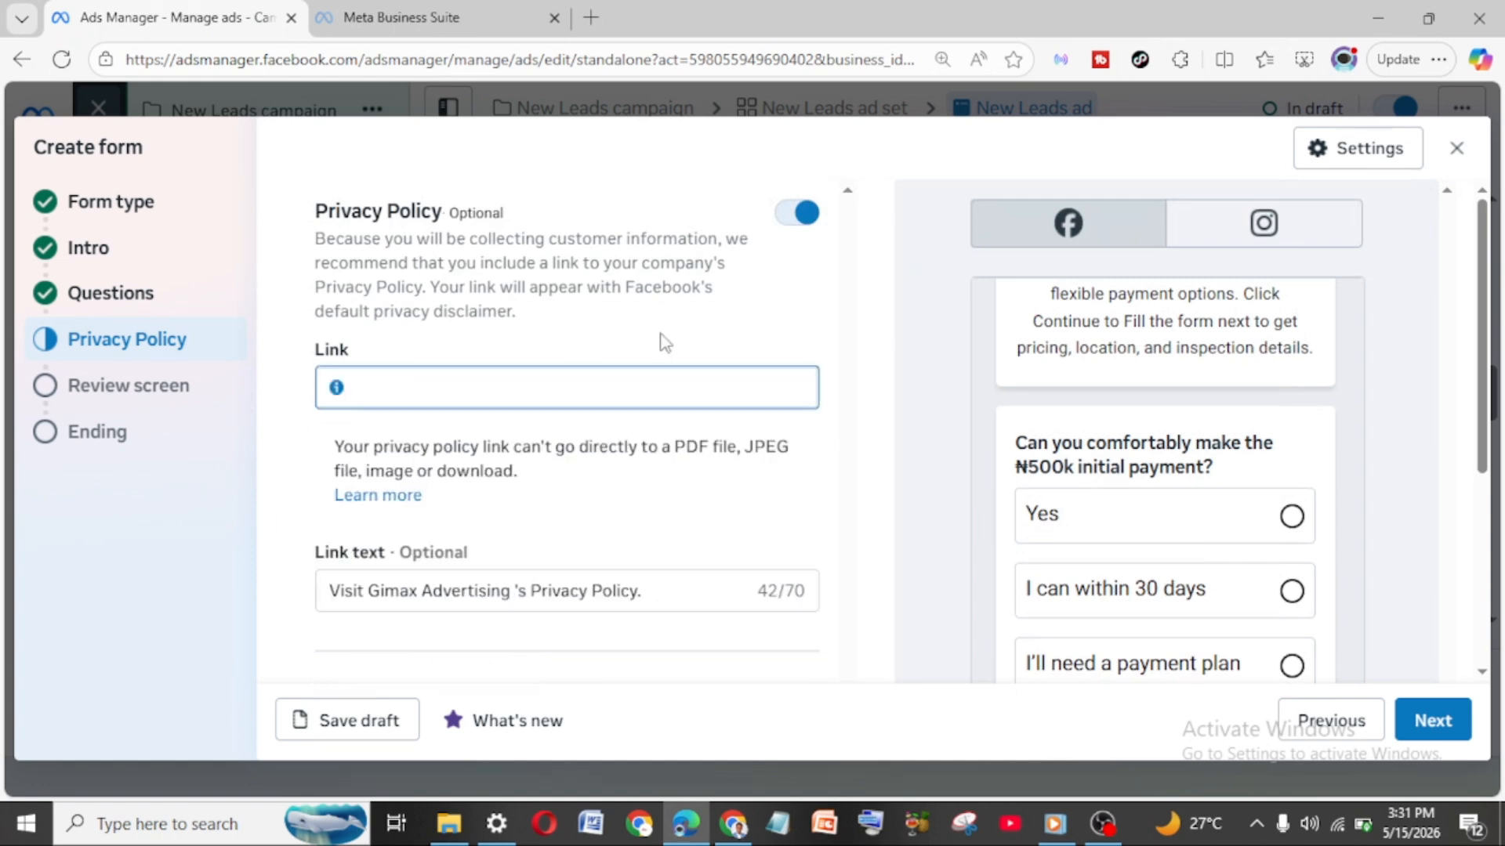
pyautogui.click(805, 219)
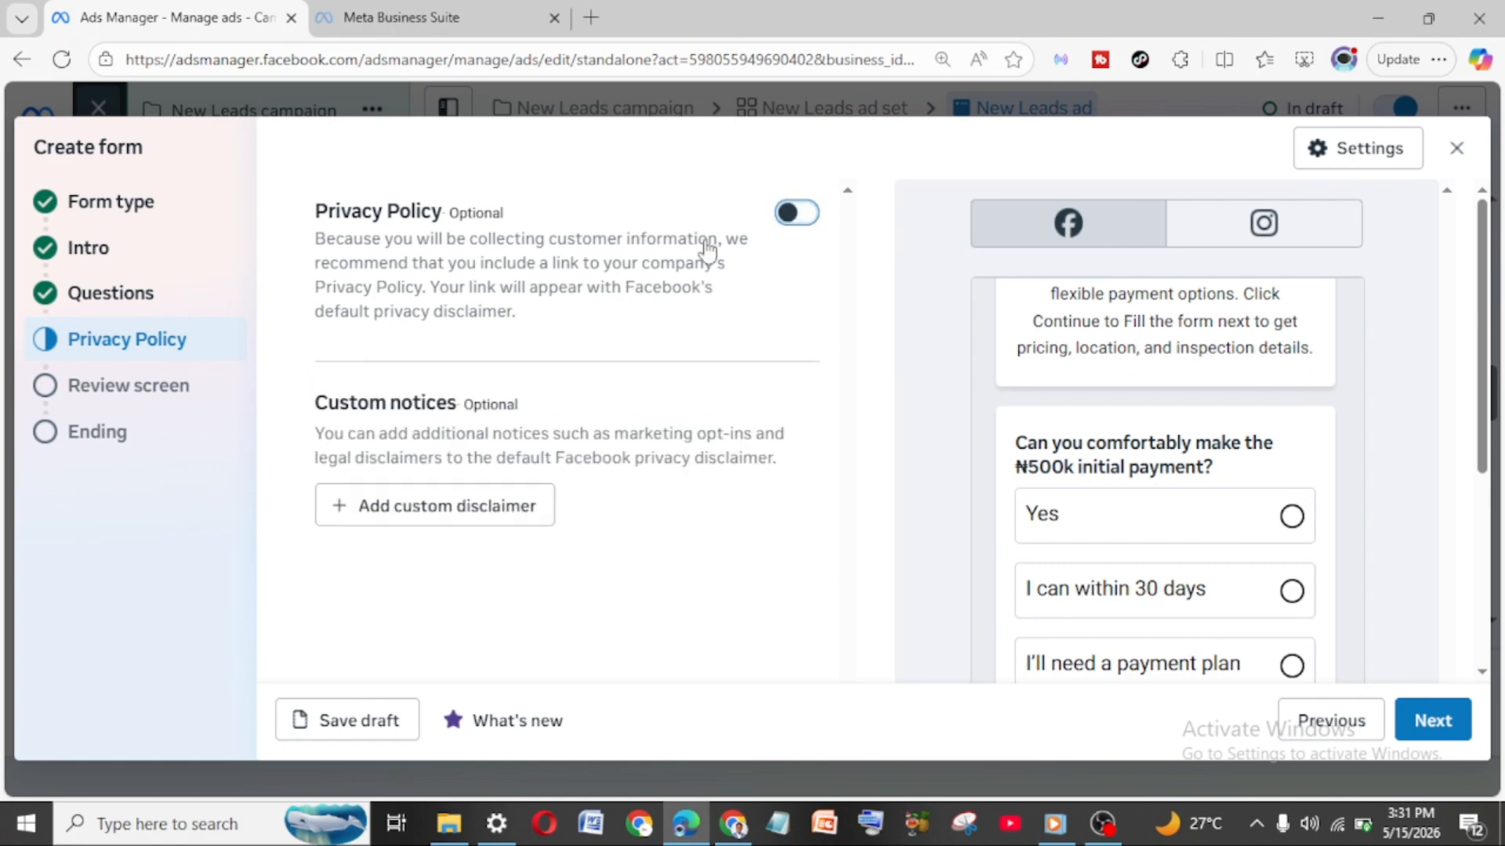
pyautogui.scroll(-3, 667, 508)
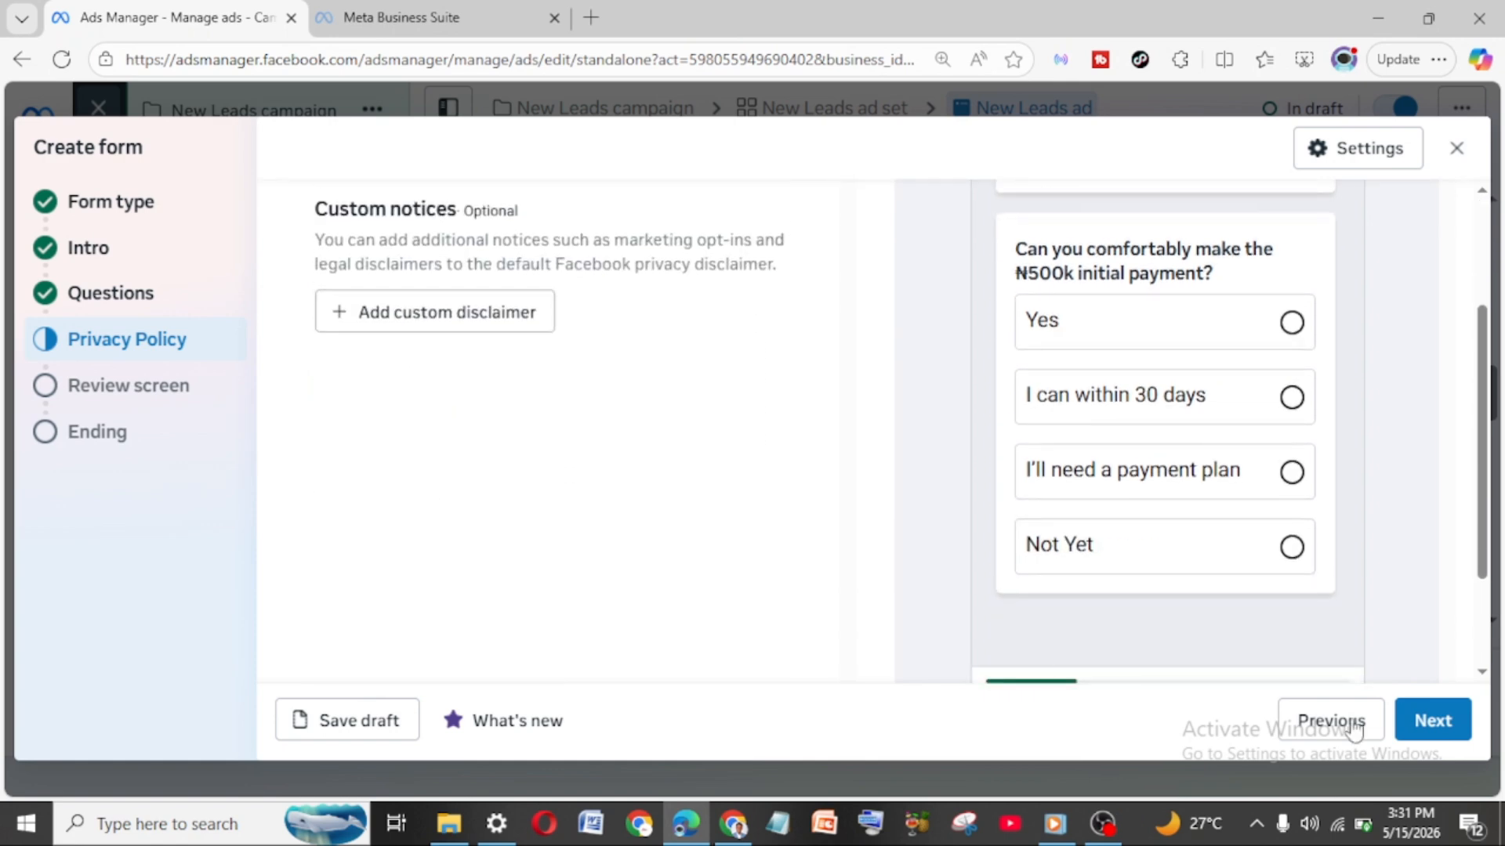
pyautogui.click(1417, 720)
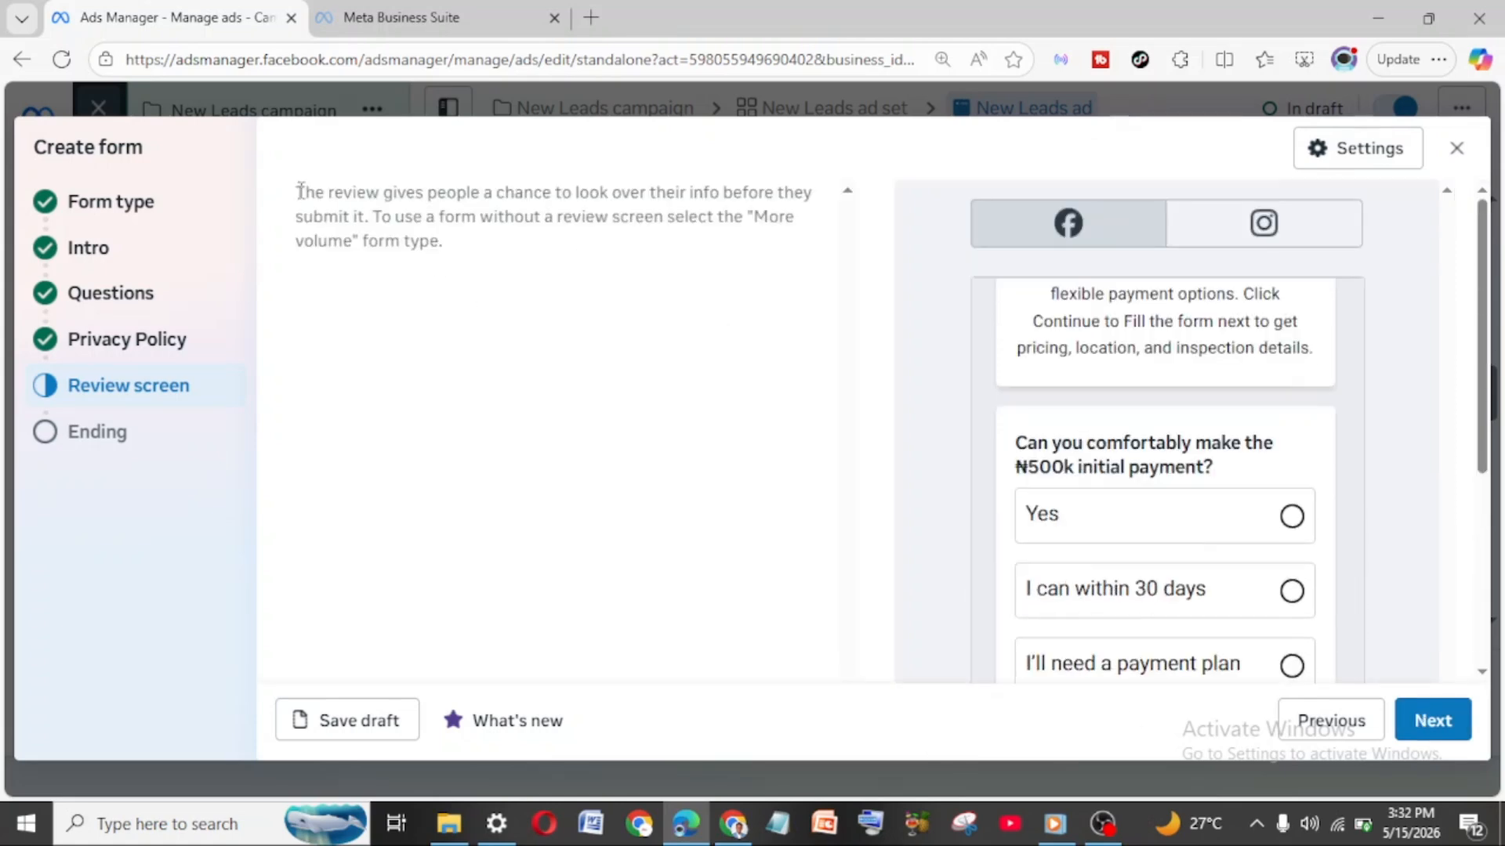
# Step: Read the note on using a form without a review screen and continue to the form's ending
pyautogui.moveTo(296, 193); pyautogui.dragTo(462, 235)
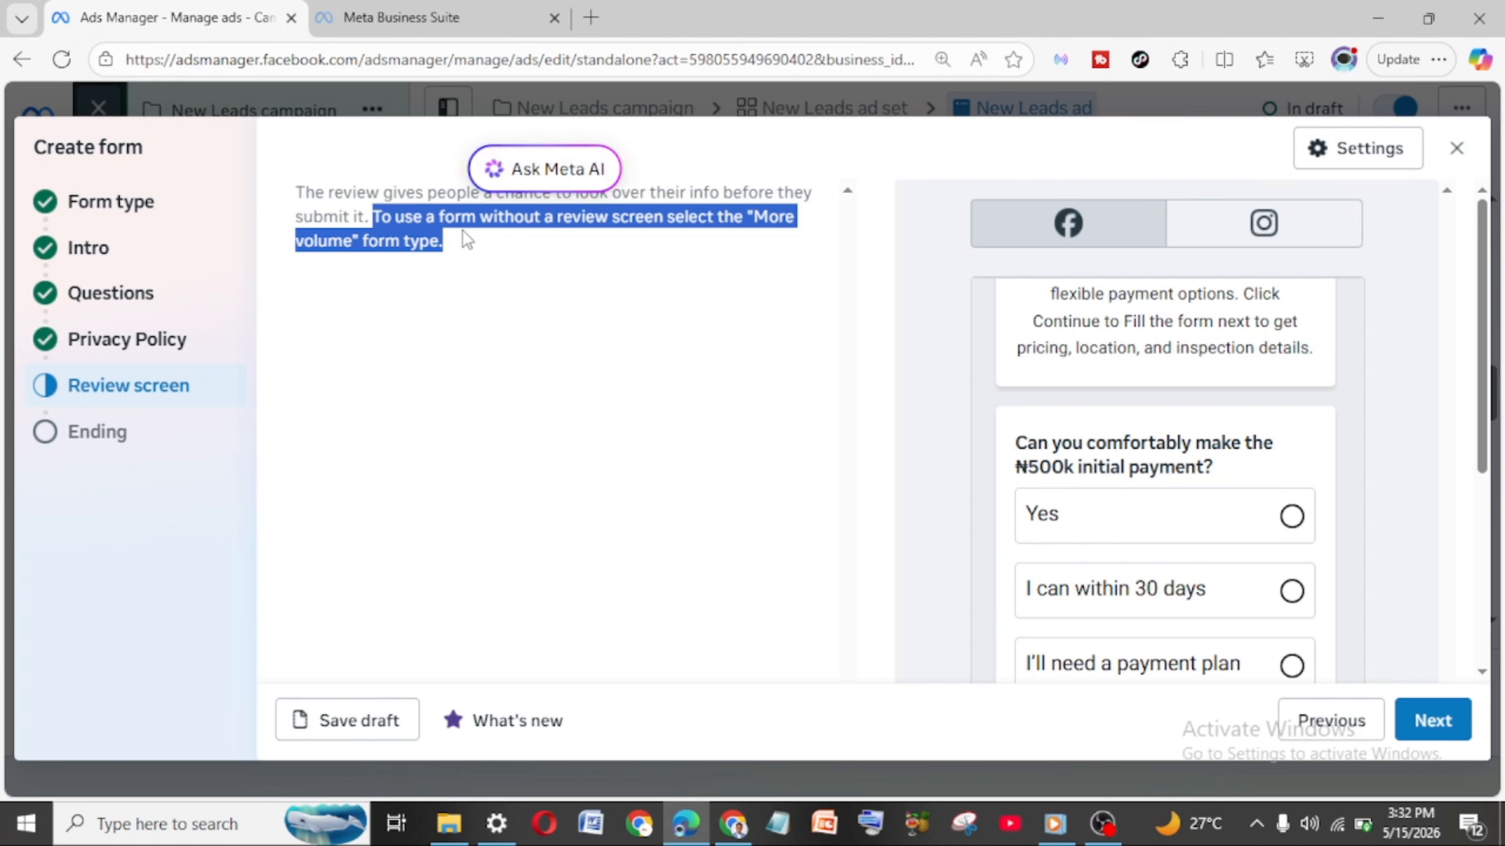
pyautogui.click(440, 243)
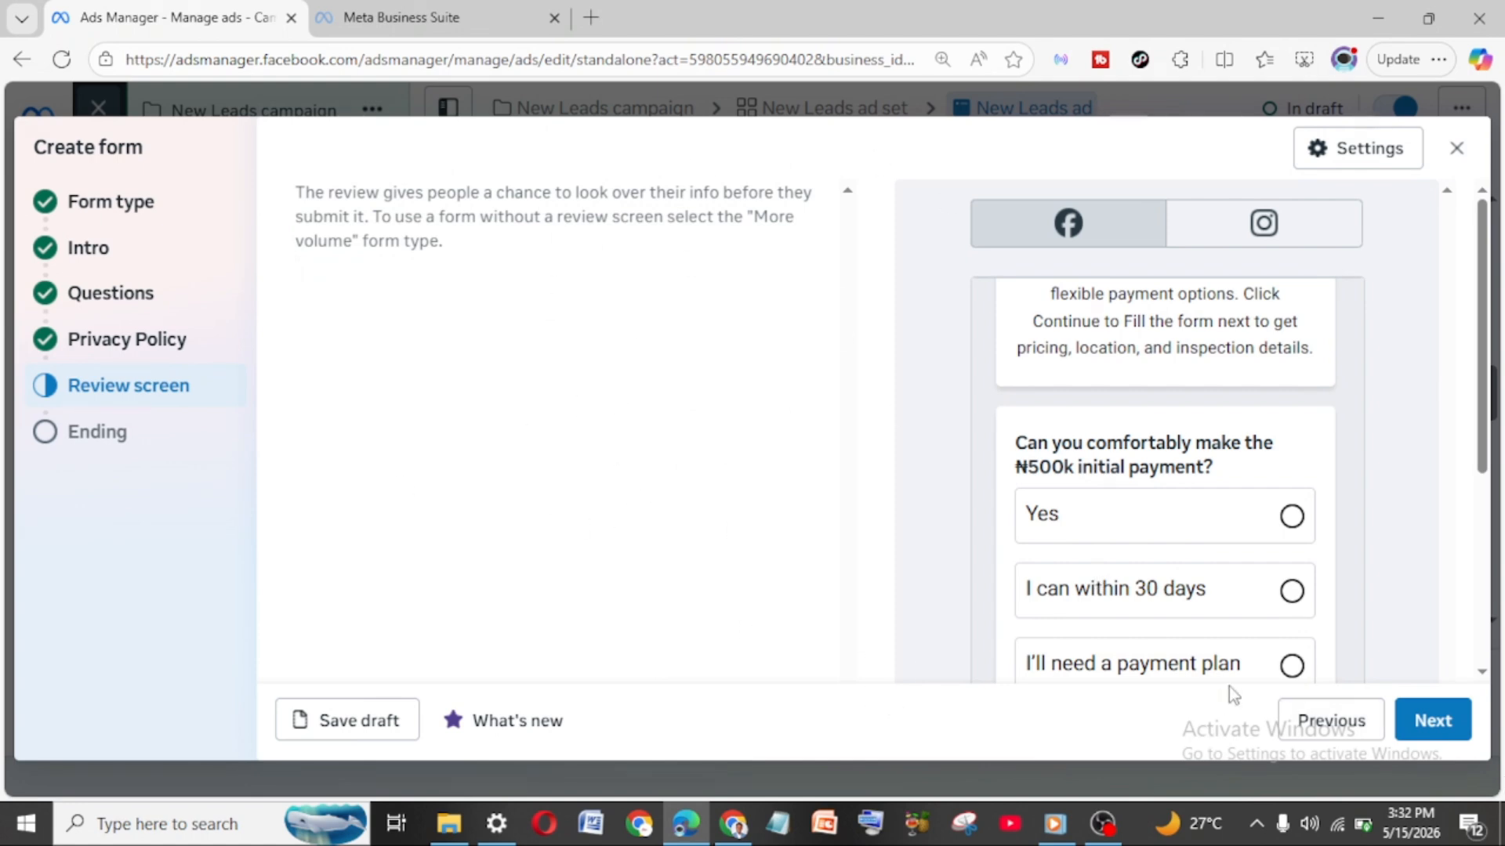
pyautogui.click(1446, 721)
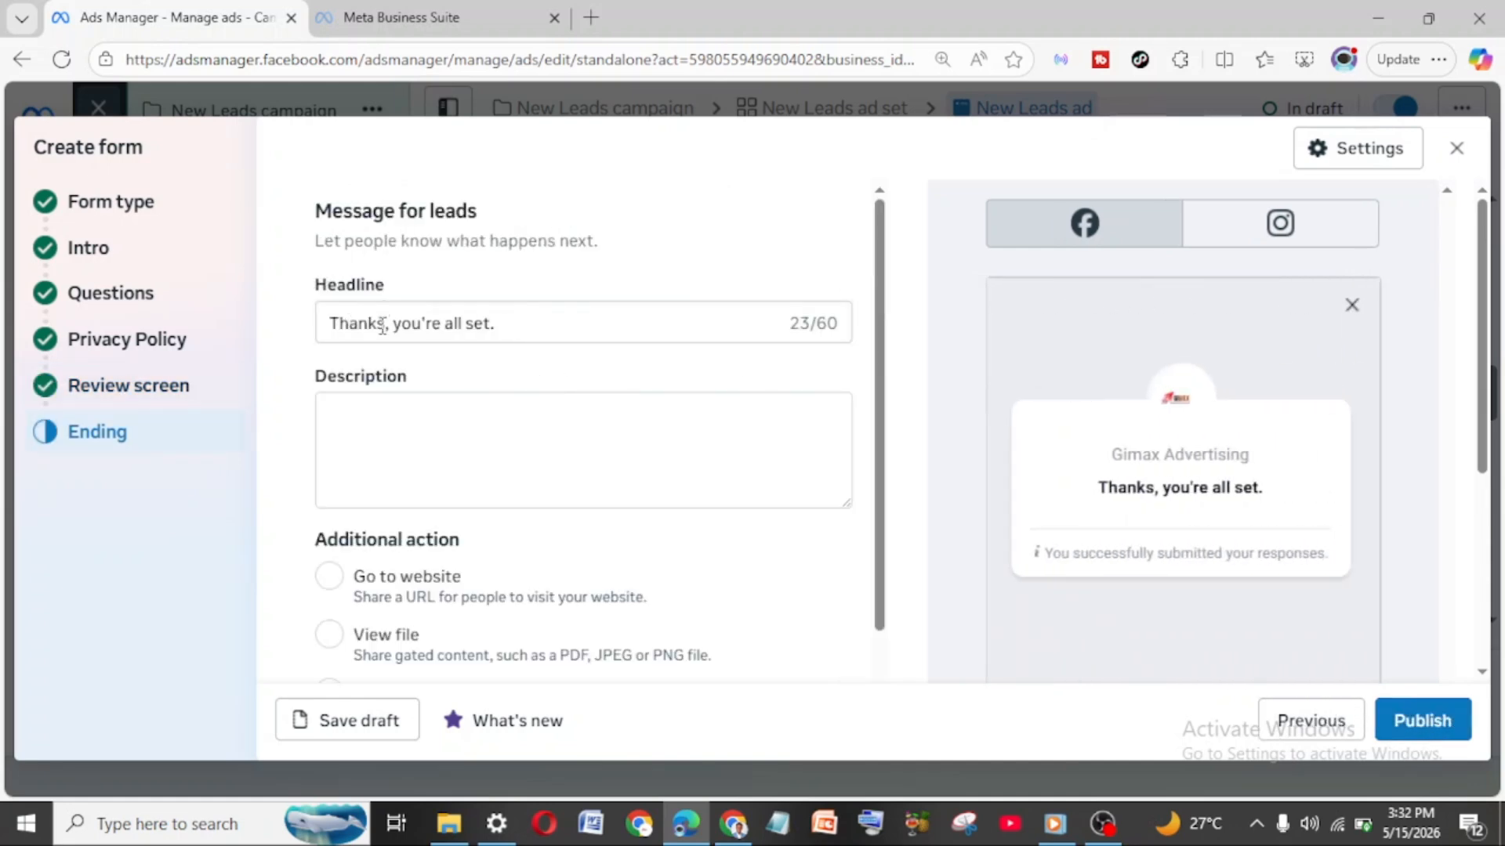
# Step: Set the ending's additional action to Go to website and enter "Wi" as its link
pyautogui.click(355, 454)
pyautogui.scroll(-2, 675, 430)
pyautogui.scroll(-1, 672, 529)
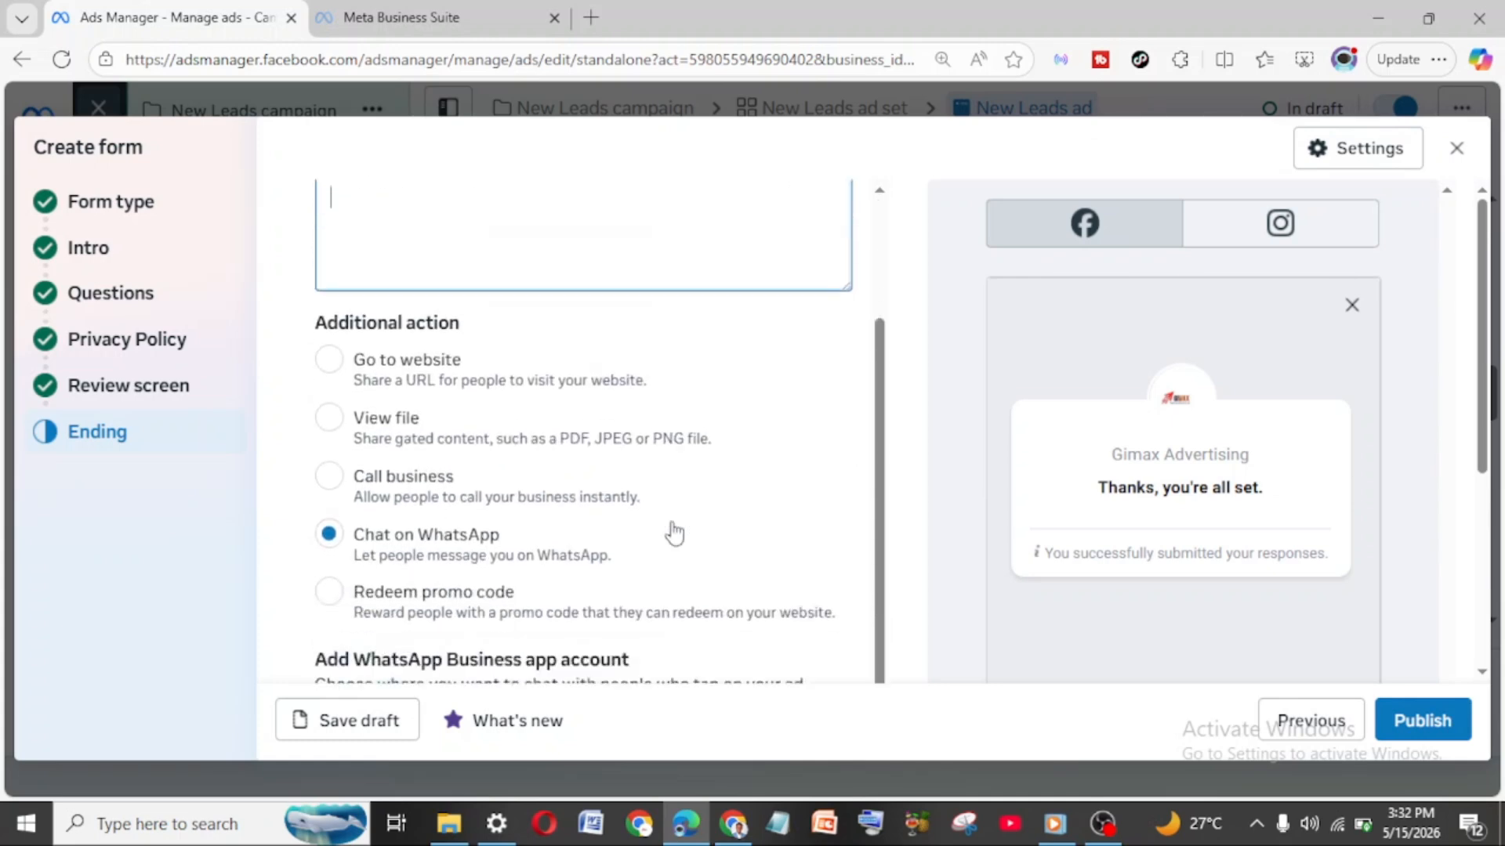
pyautogui.scroll(-4, 672, 517)
pyautogui.scroll(3, 353, 306)
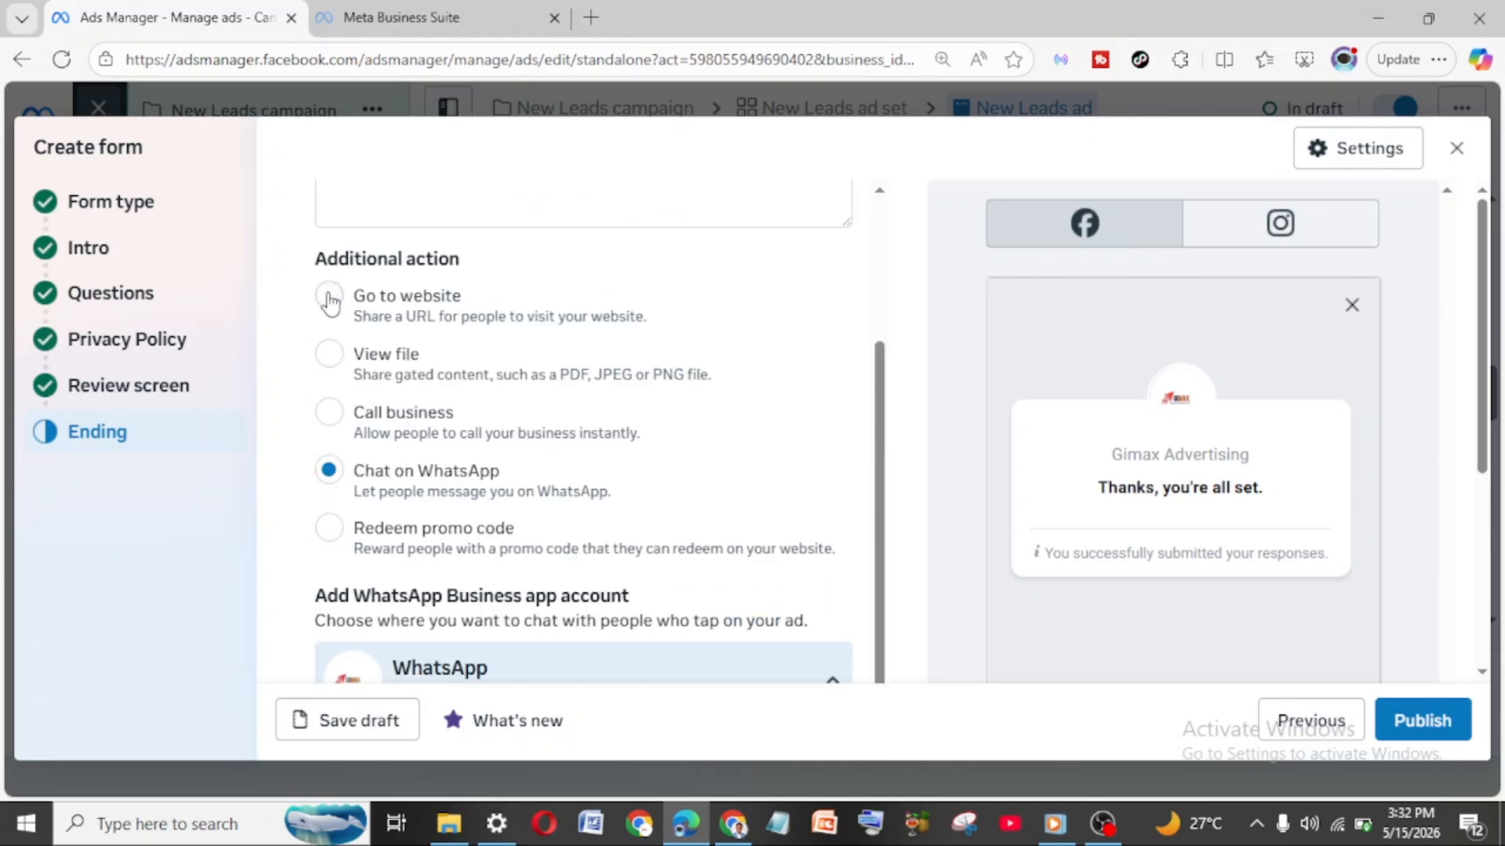
pyautogui.click(329, 299)
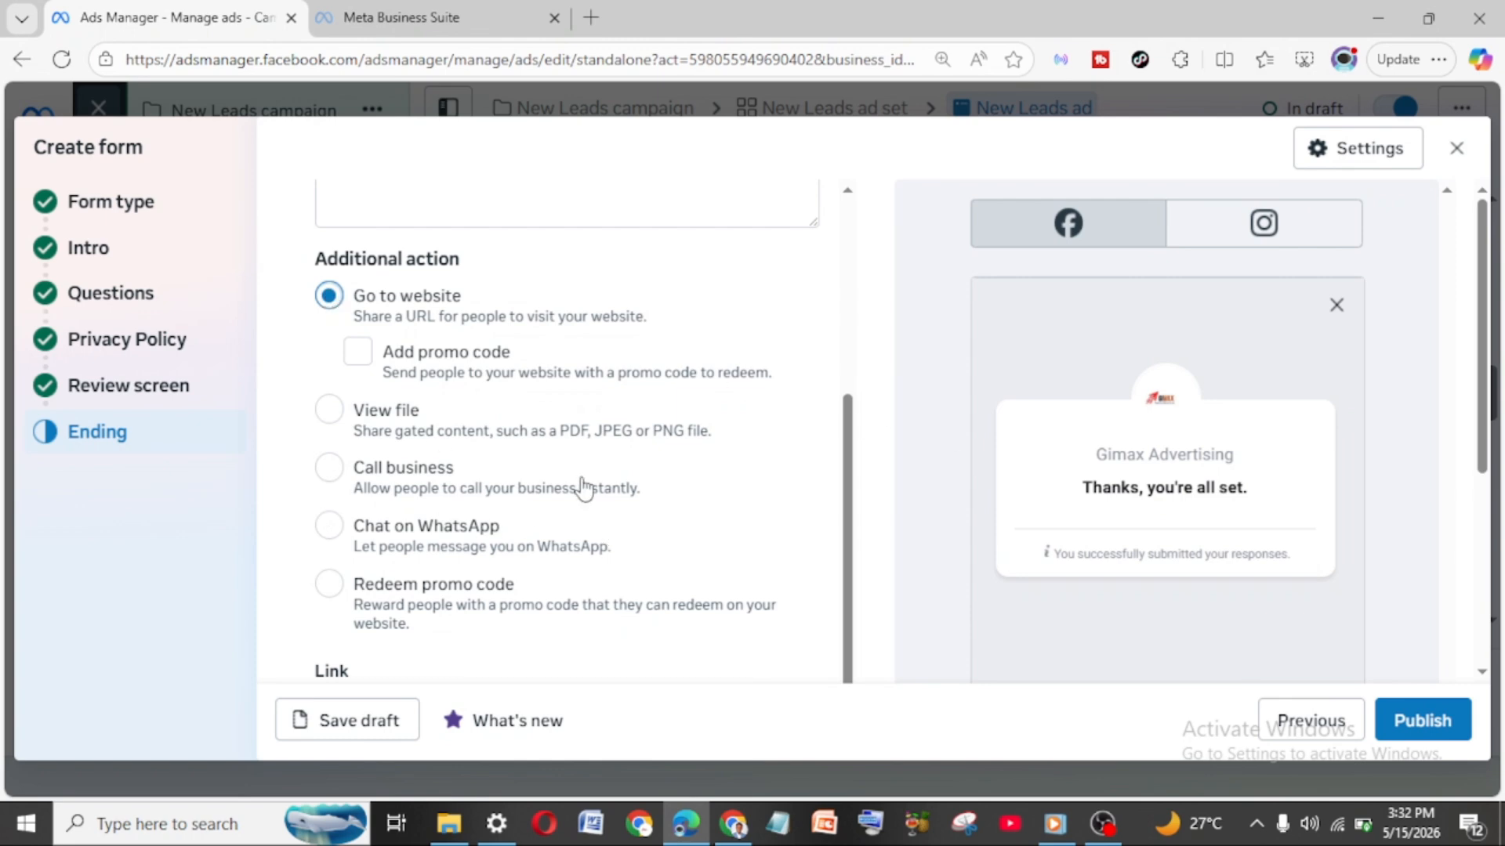
pyautogui.scroll(-1, 583, 488)
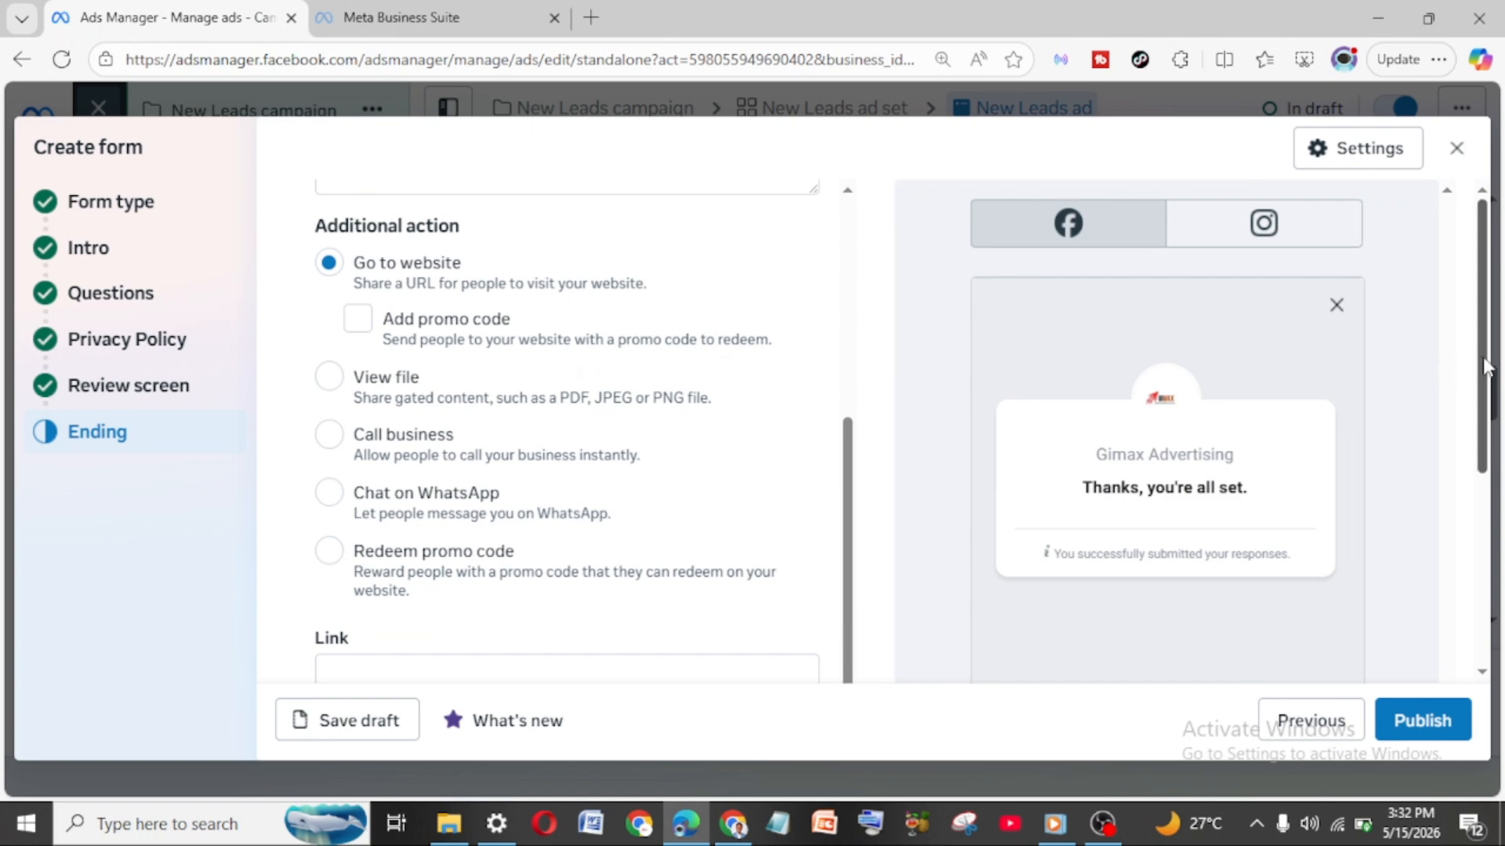
pyautogui.scroll(-1, 1478, 386)
pyautogui.scroll(-3, 1478, 385)
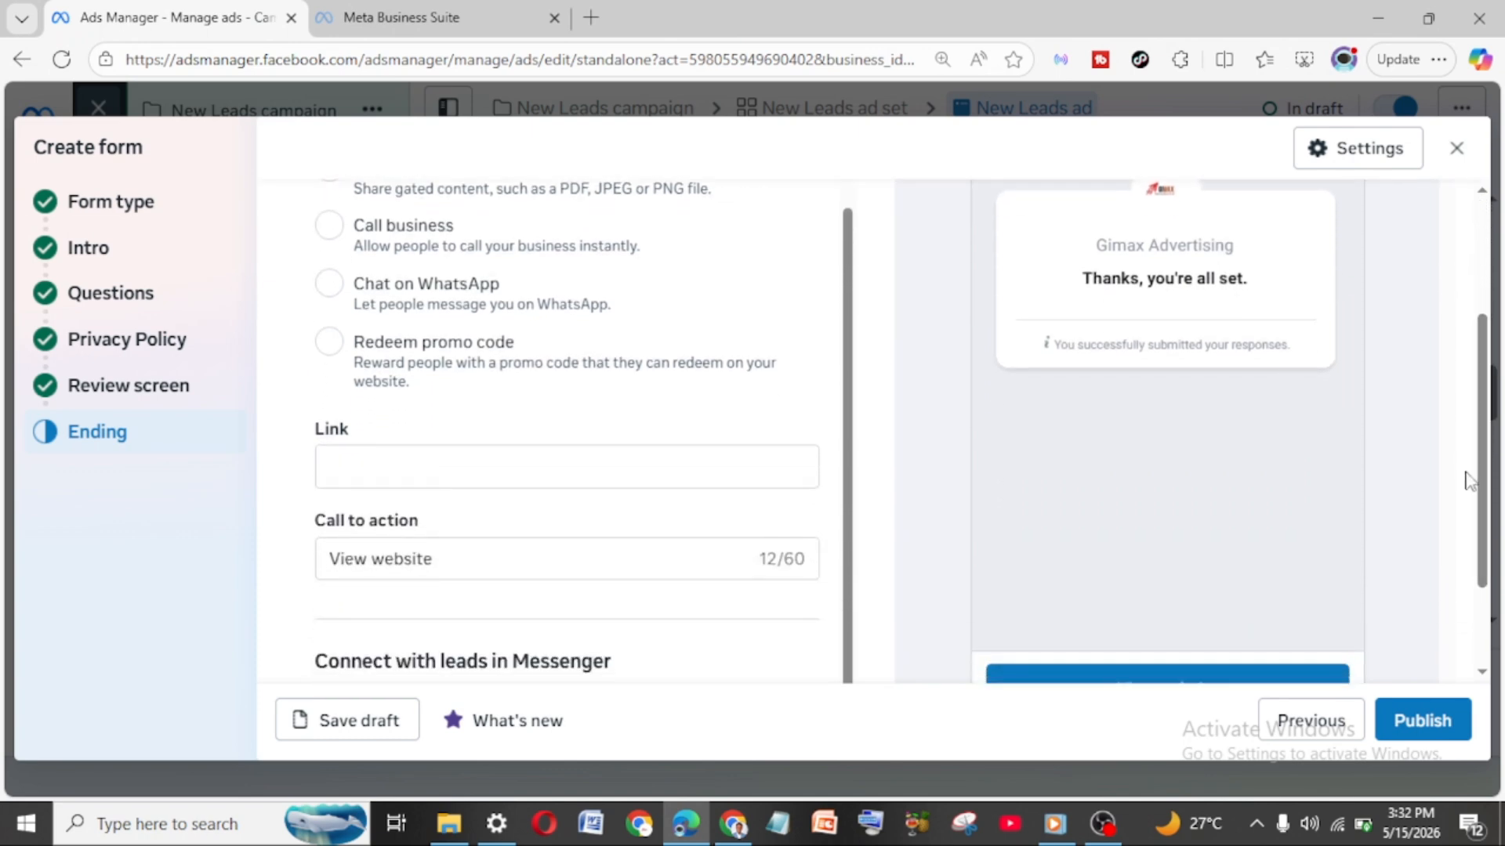
pyautogui.click(384, 473)
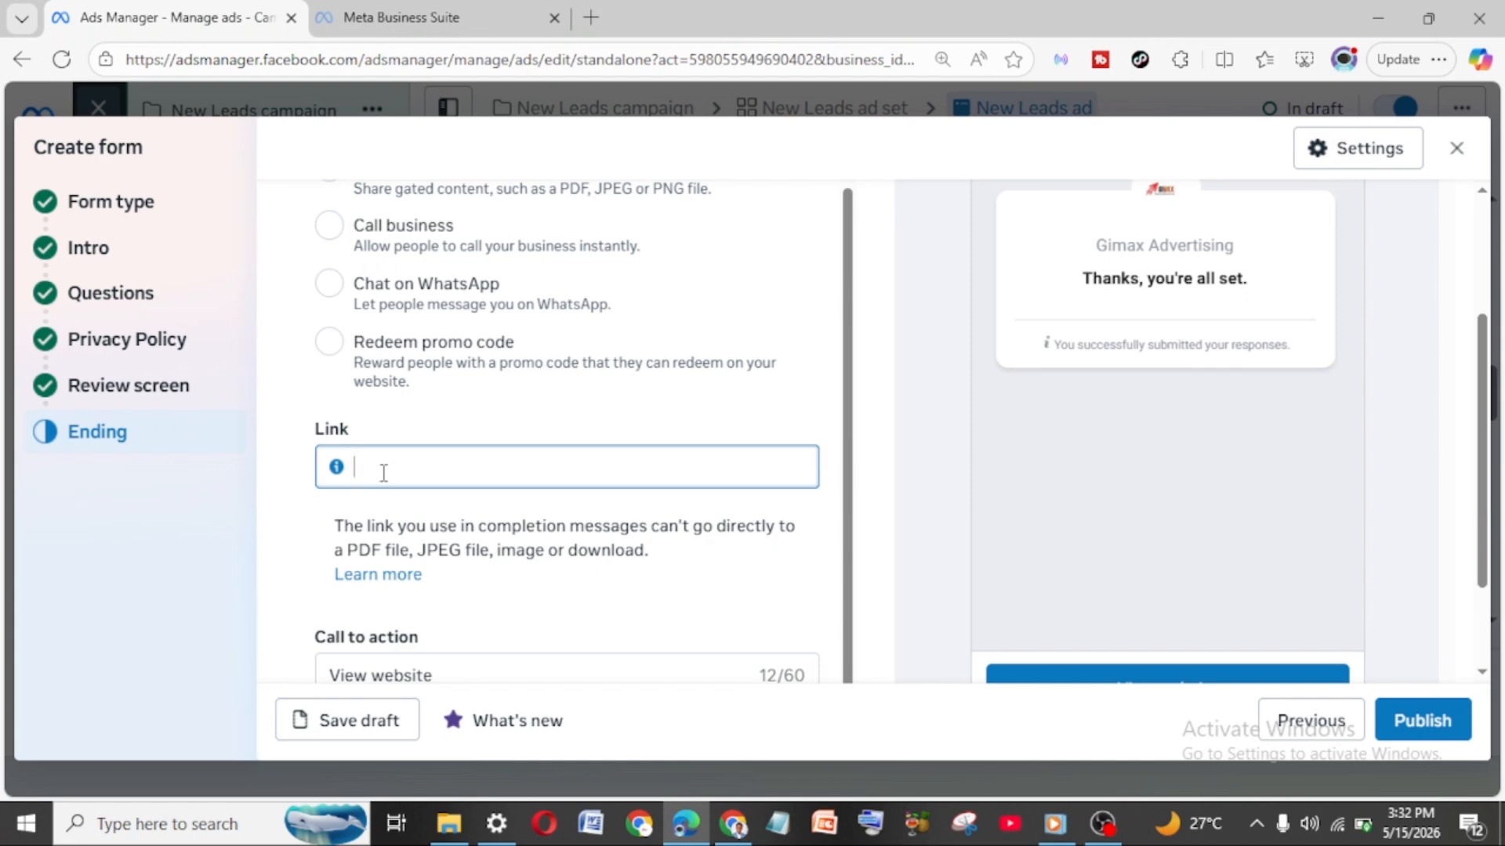
pyautogui.write('Wi')
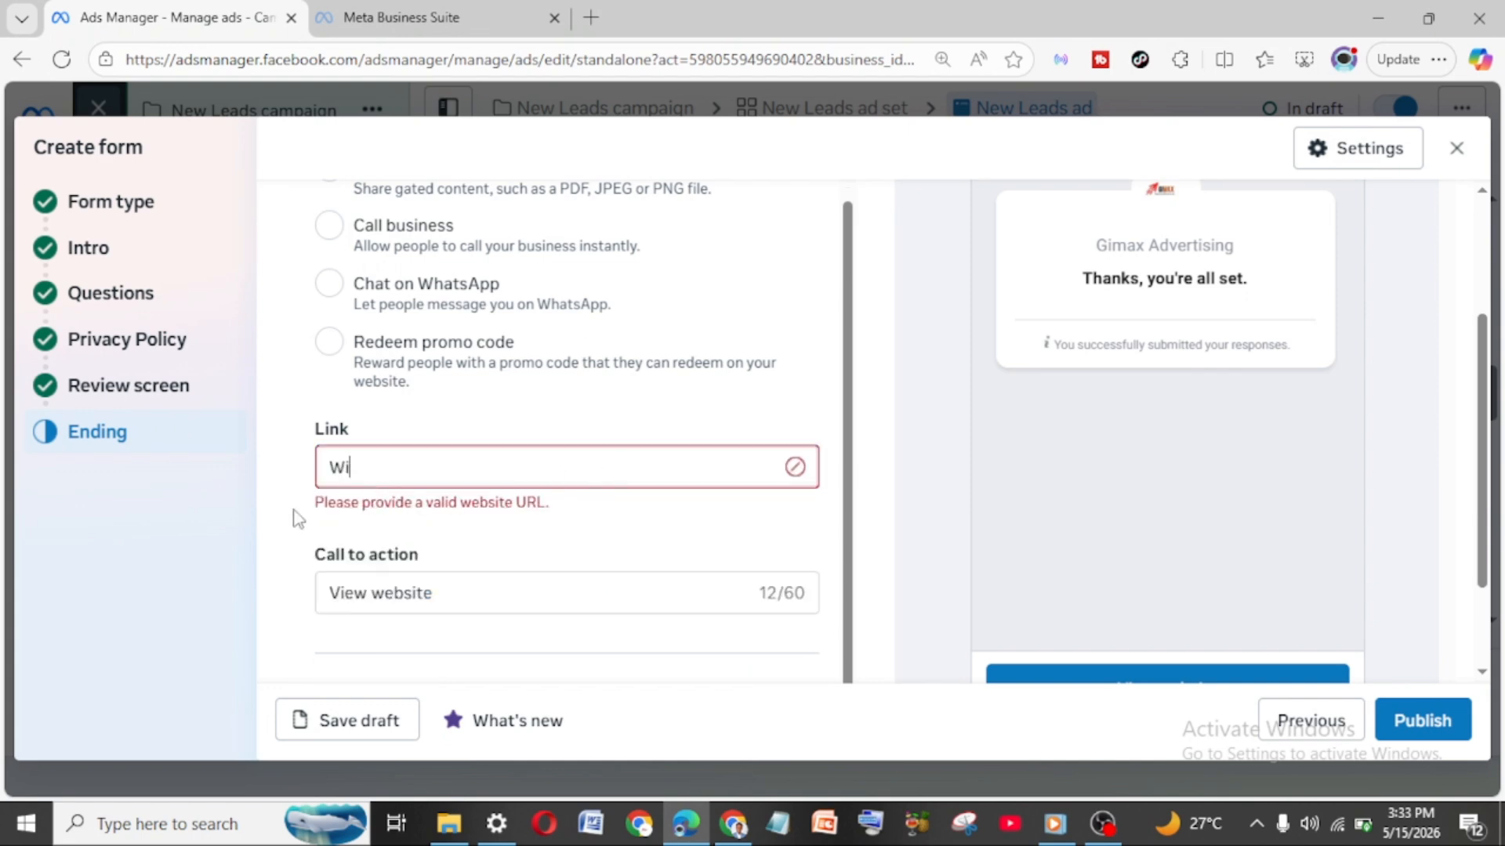
pyautogui.scroll(4, 411, 471)
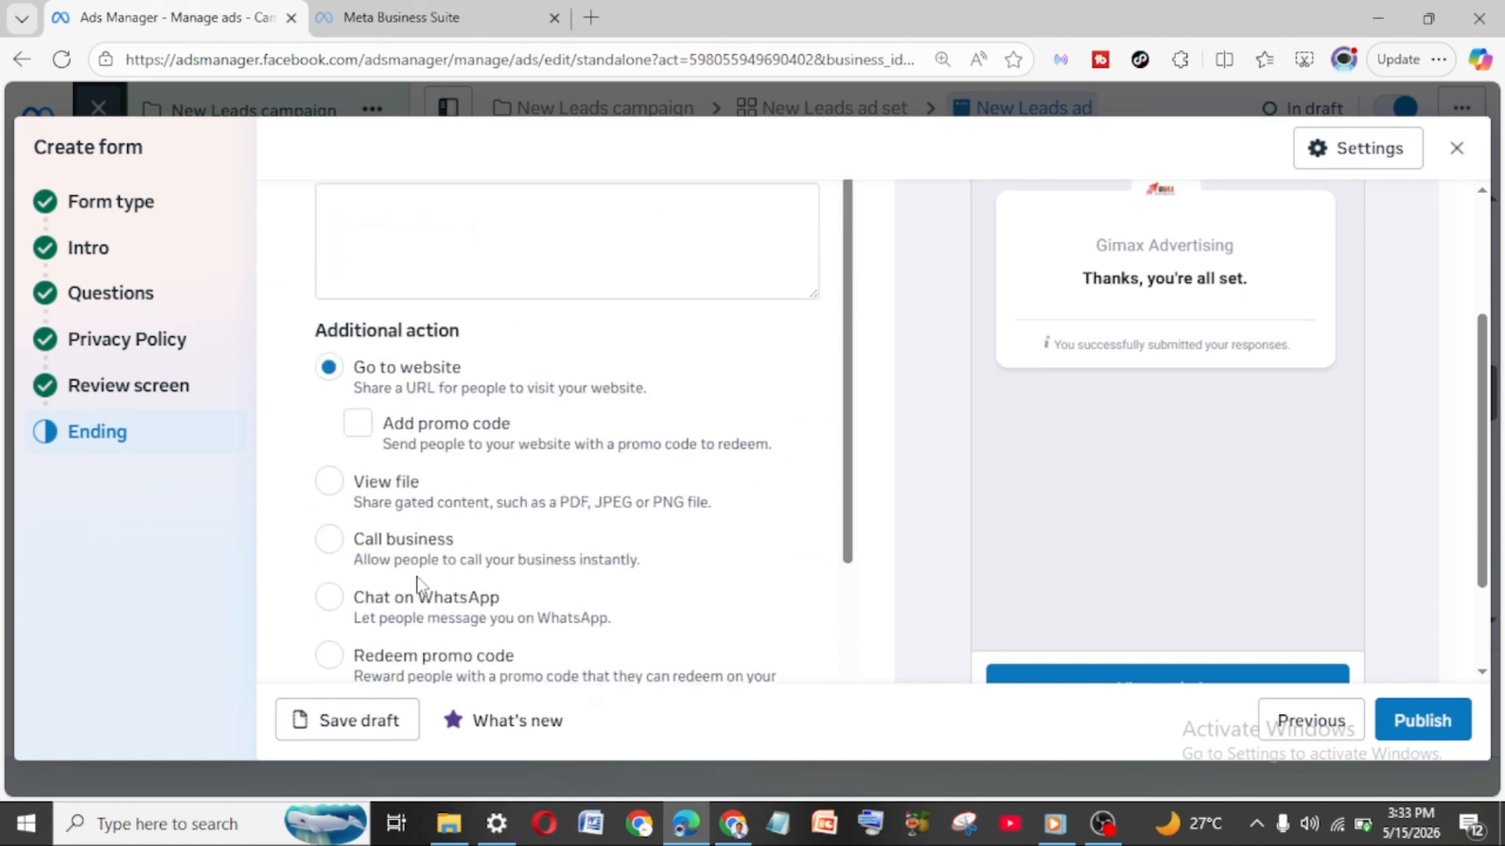
# Step: Set the ending's additional action to Call business and look over its phone number and call-to-action settings
pyautogui.click(328, 539)
pyautogui.scroll(-3, 516, 464)
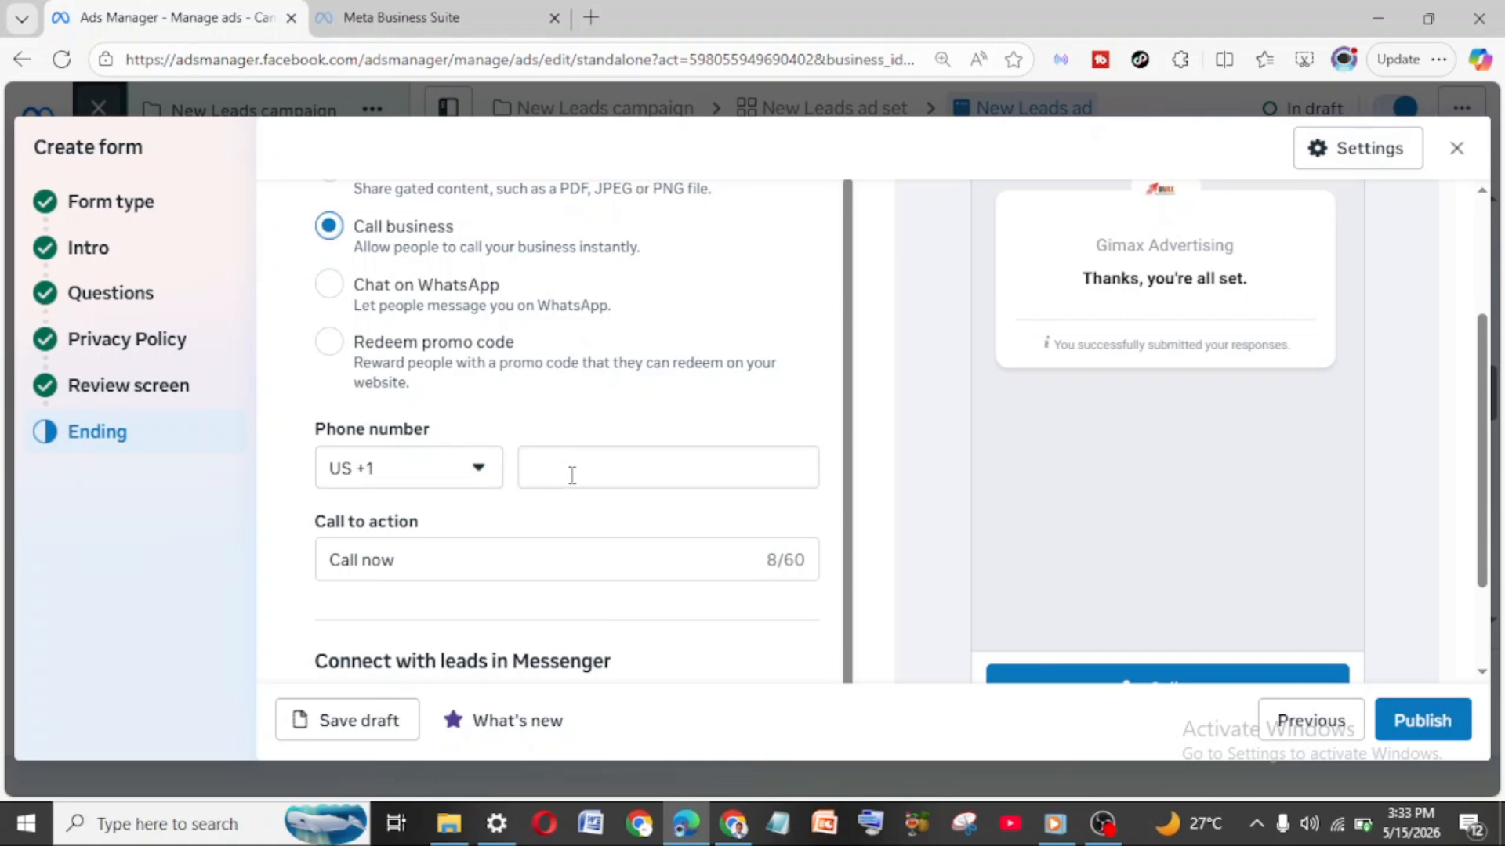
pyautogui.scroll(-2, 1204, 596)
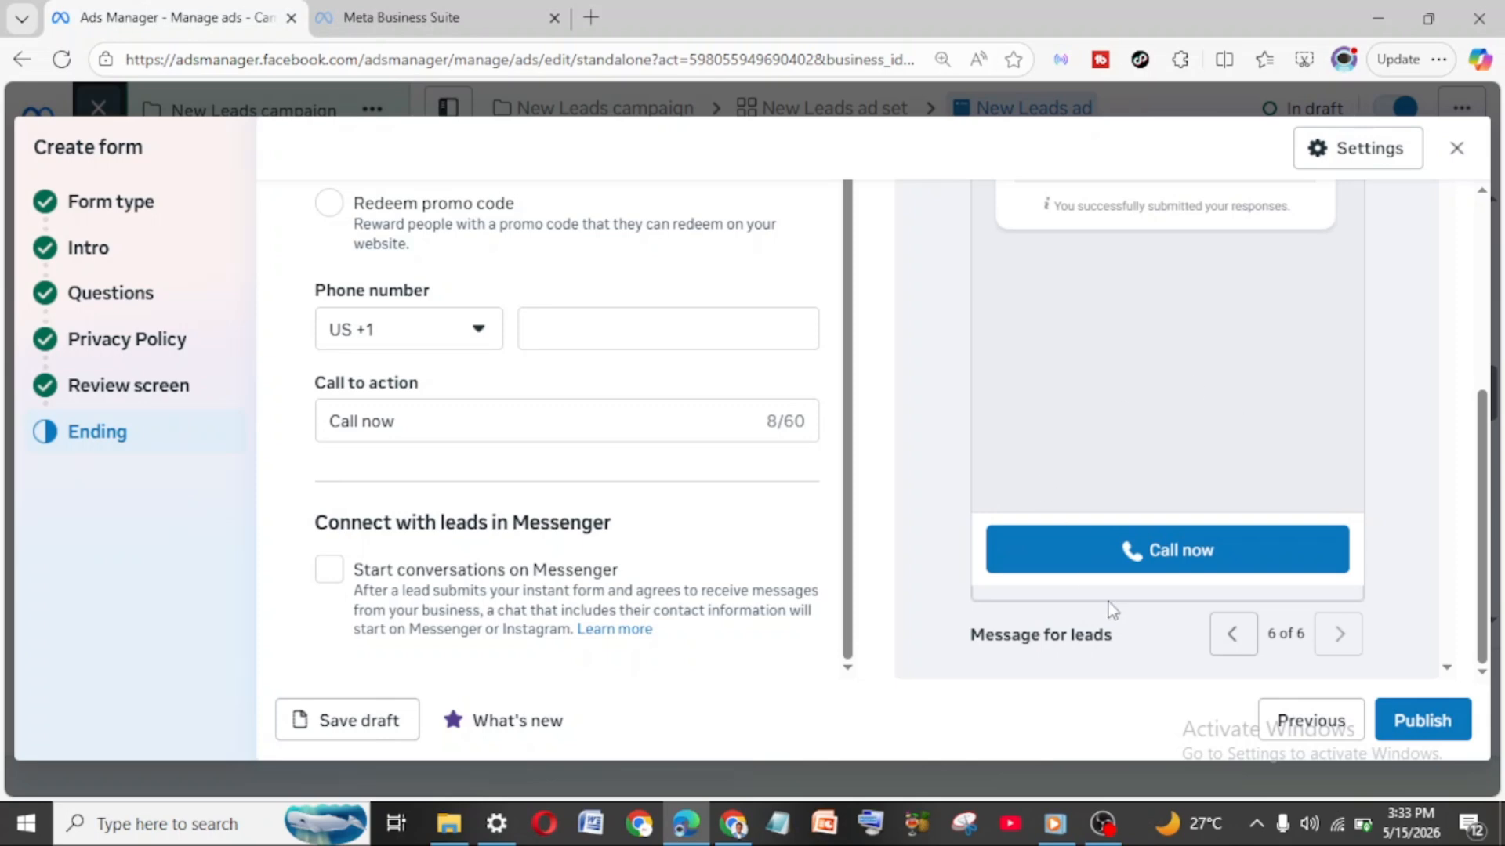
pyautogui.scroll(2, 648, 602)
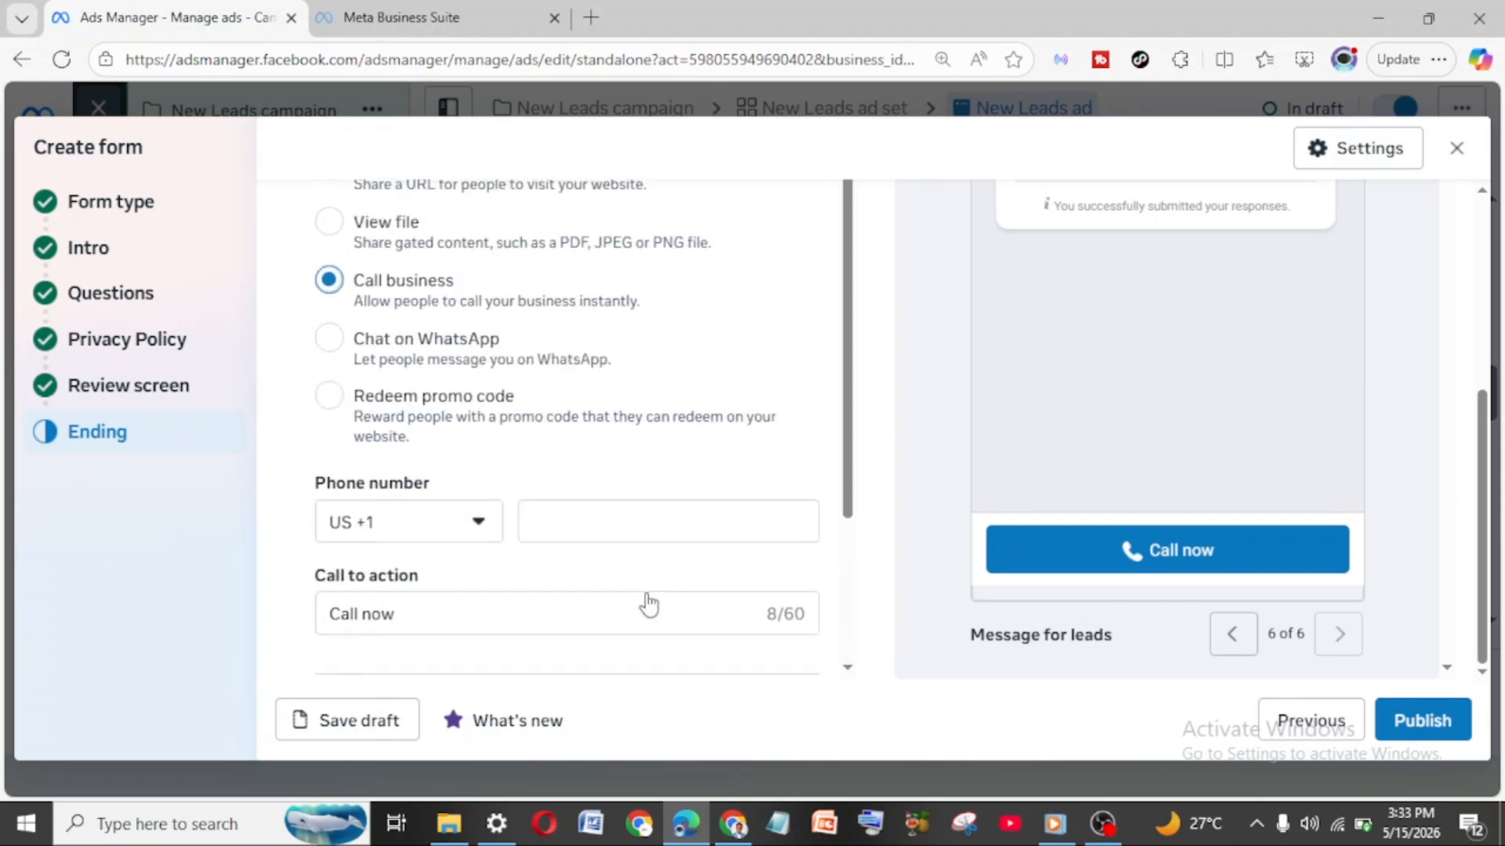
# Step: Set the ending's additional action to Chat on WhatsApp
pyautogui.click(332, 338)
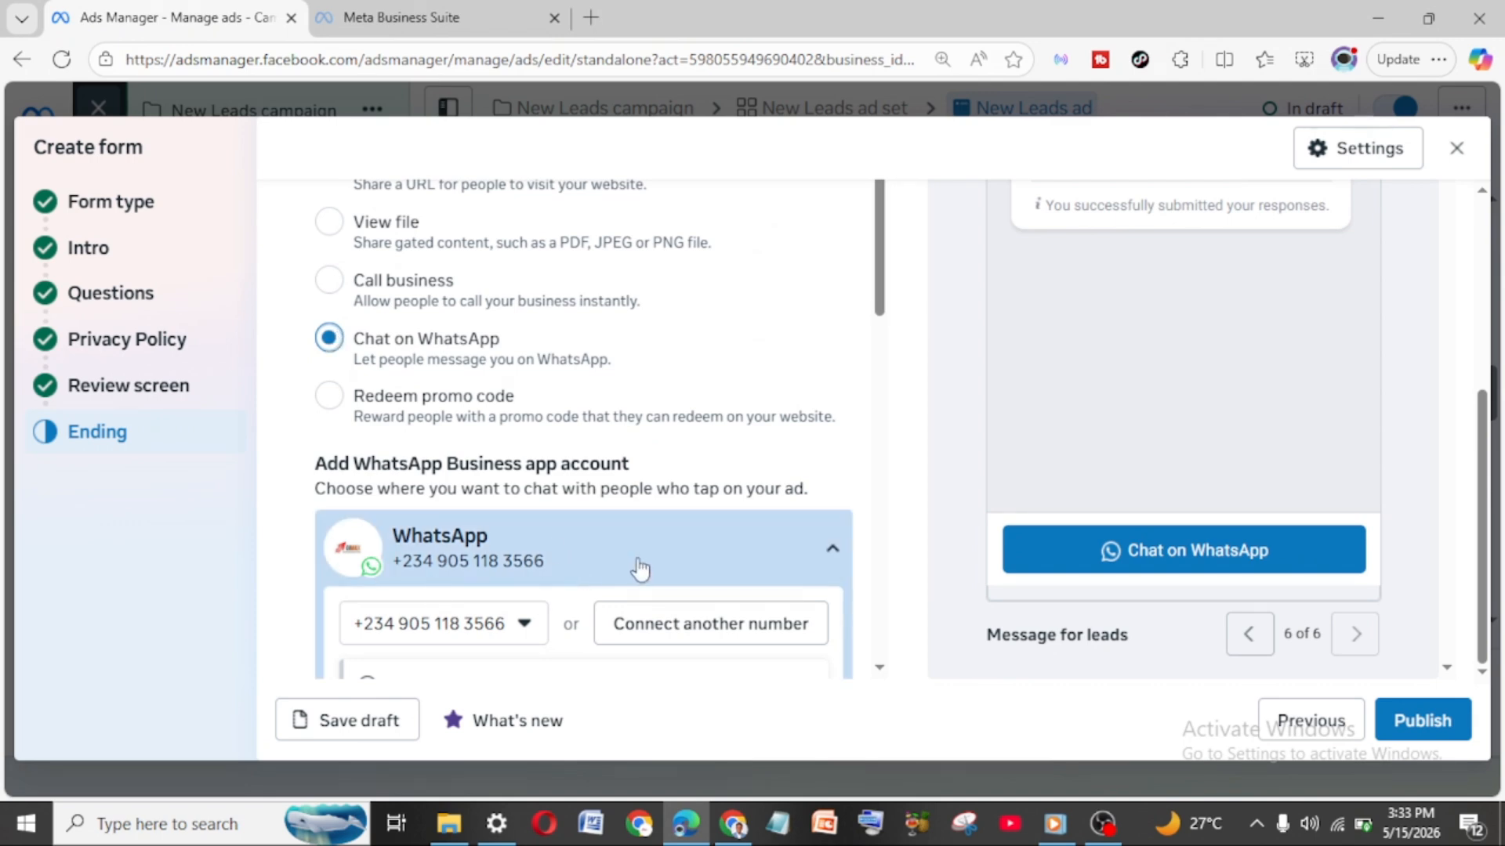
pyautogui.scroll(1, 1100, 502)
pyautogui.scroll(2, 1102, 506)
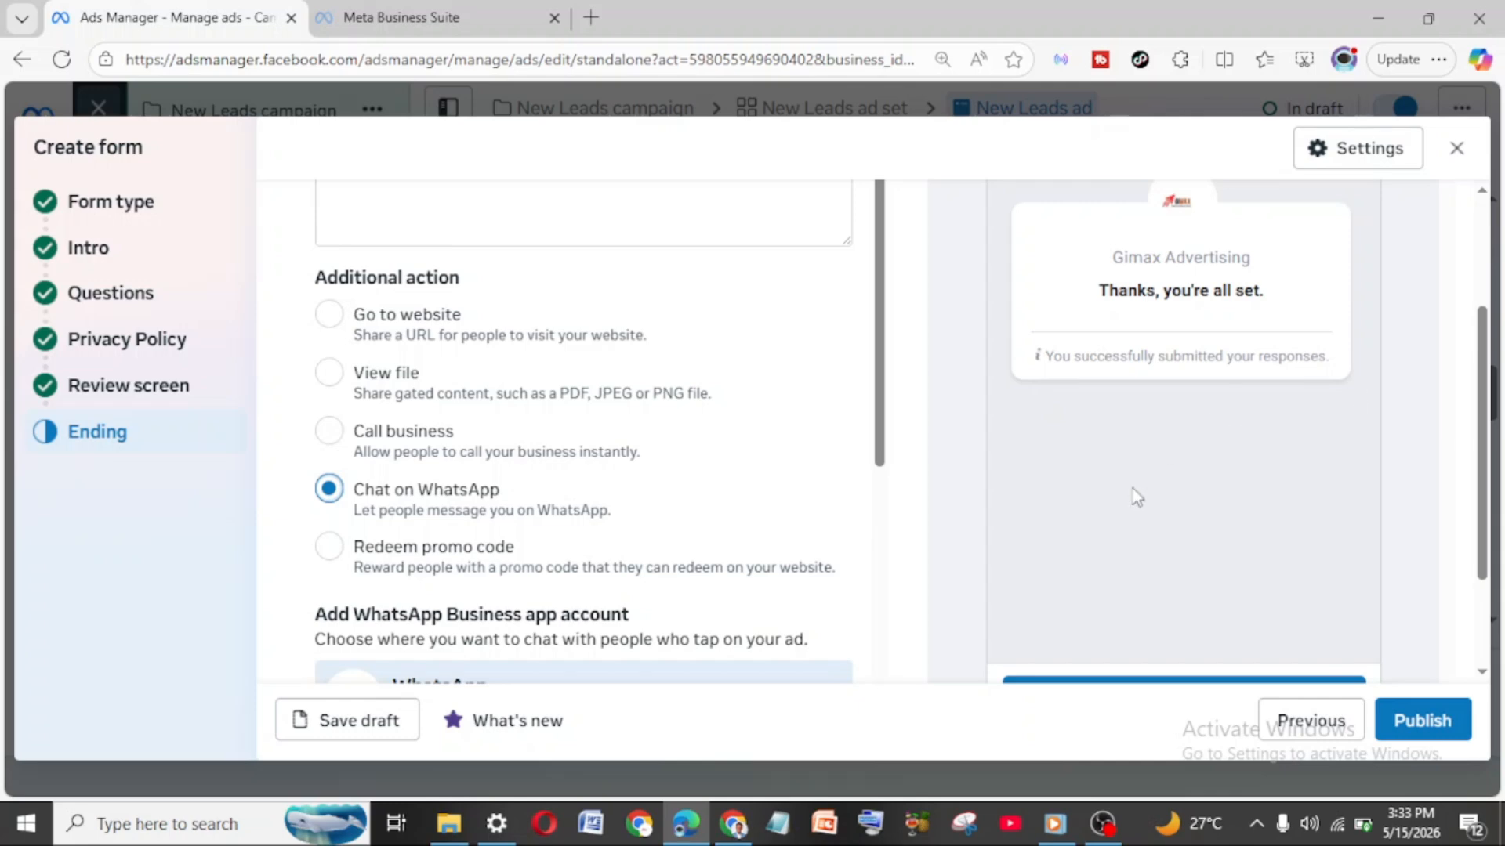
# Step: Enter the ending description "Click on the button below to reach us immediately instead"
pyautogui.scroll(-2, 1137, 497)
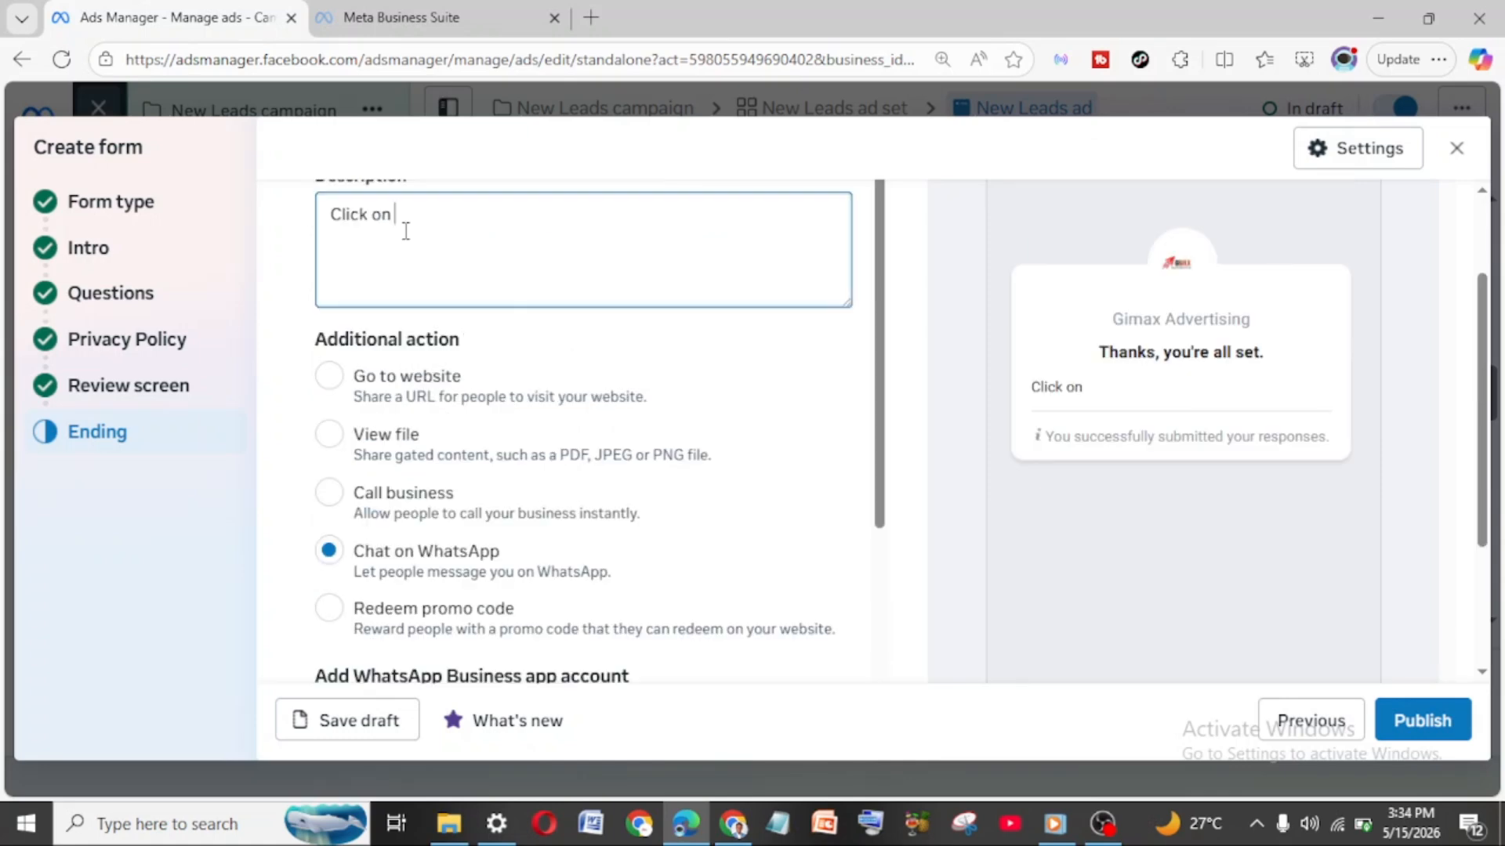
pyautogui.write('the button below t')
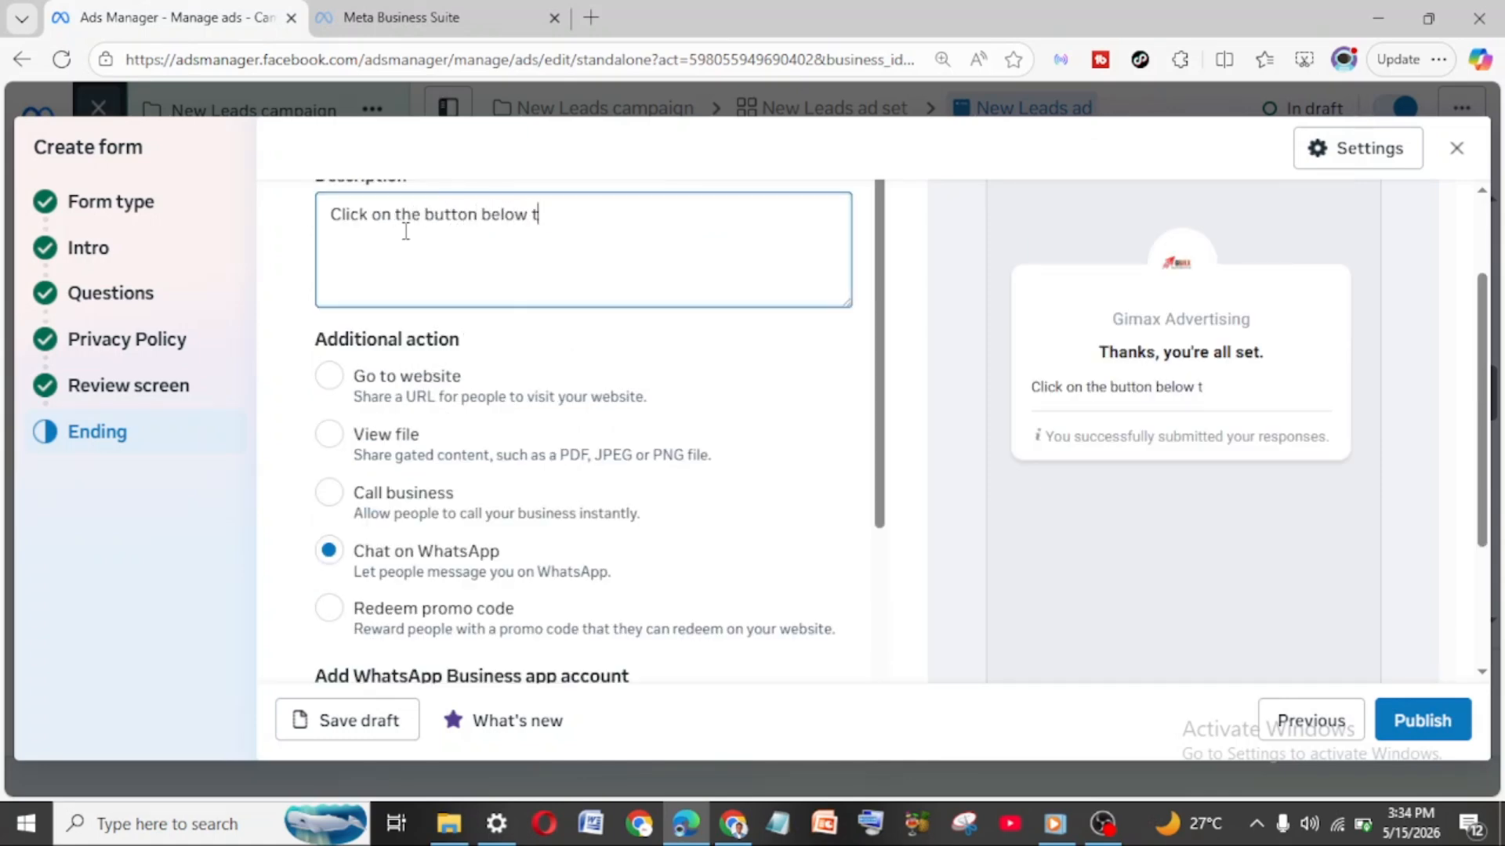
pyautogui.write('o reach us immediately in')
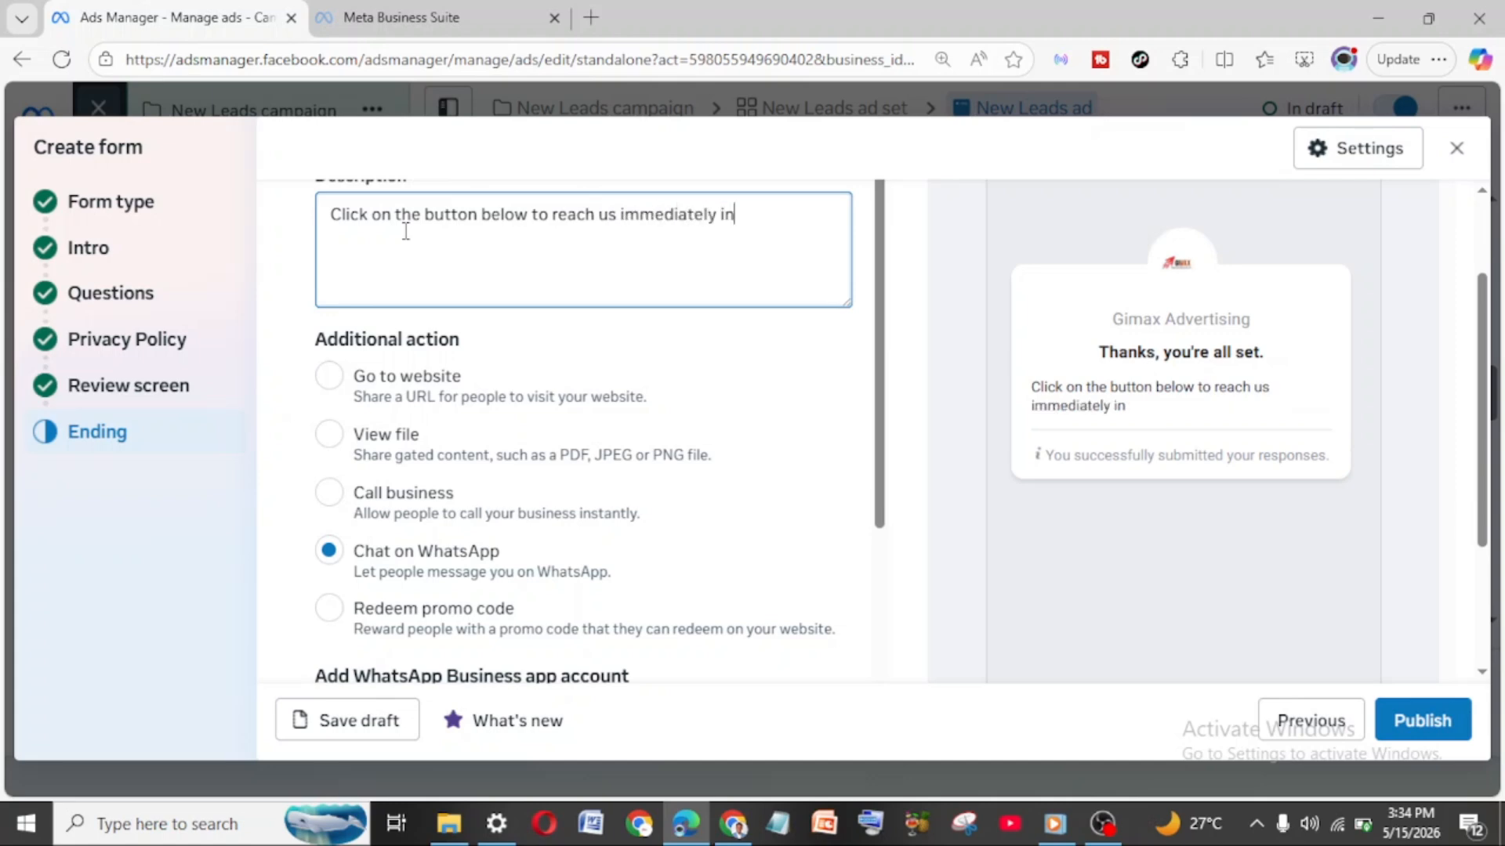
pyautogui.write('stead')
# Step: Replace the ending description with "We will get back to you soon, put an eye on your phone. in the meantime, you can first reach us on whatsapp"
pyautogui.hotkey('ctrl', 'a')
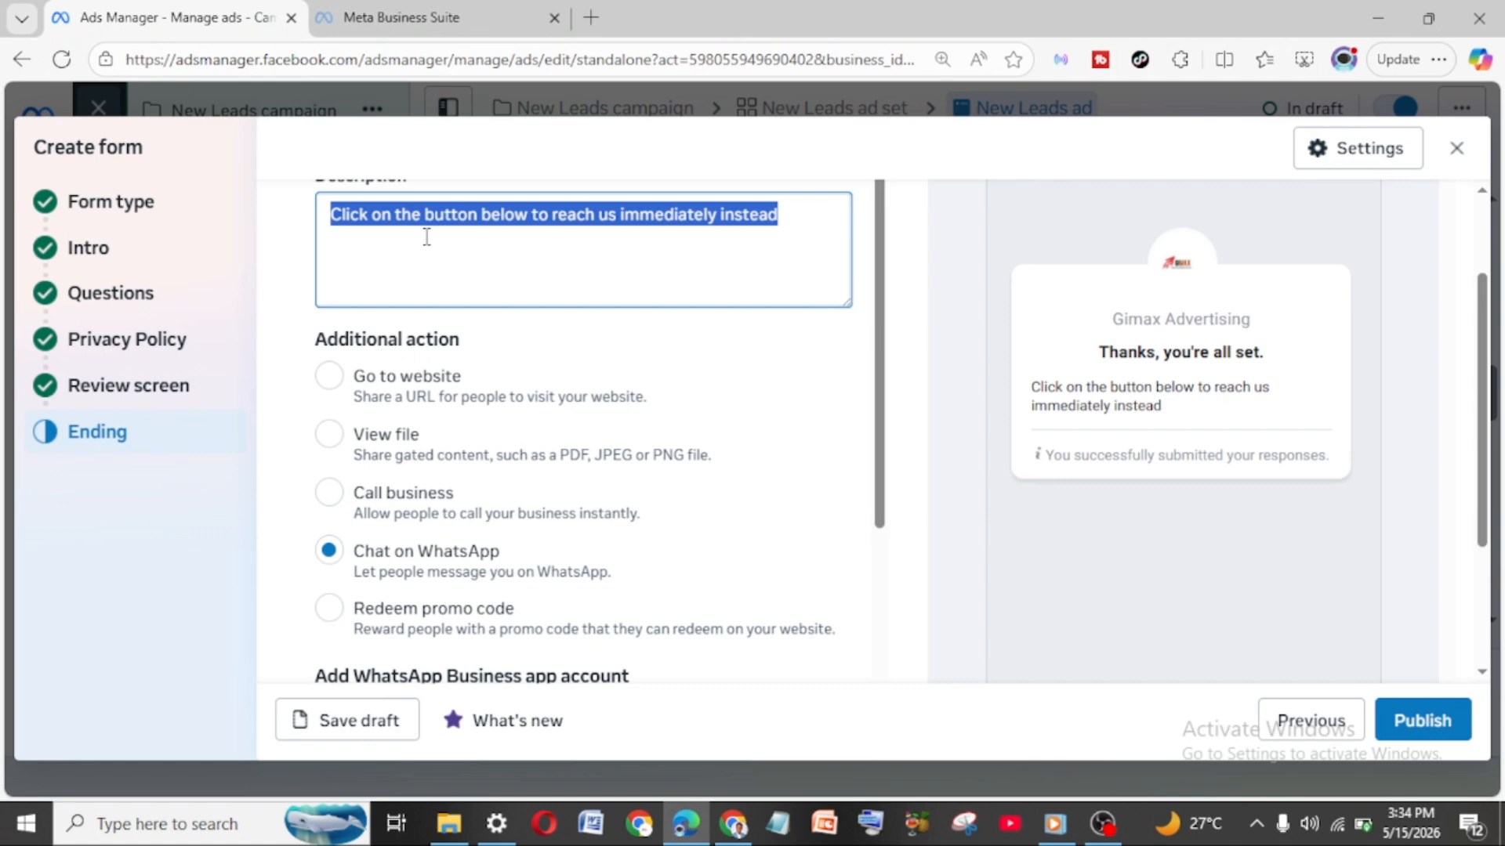
pyautogui.write('We')
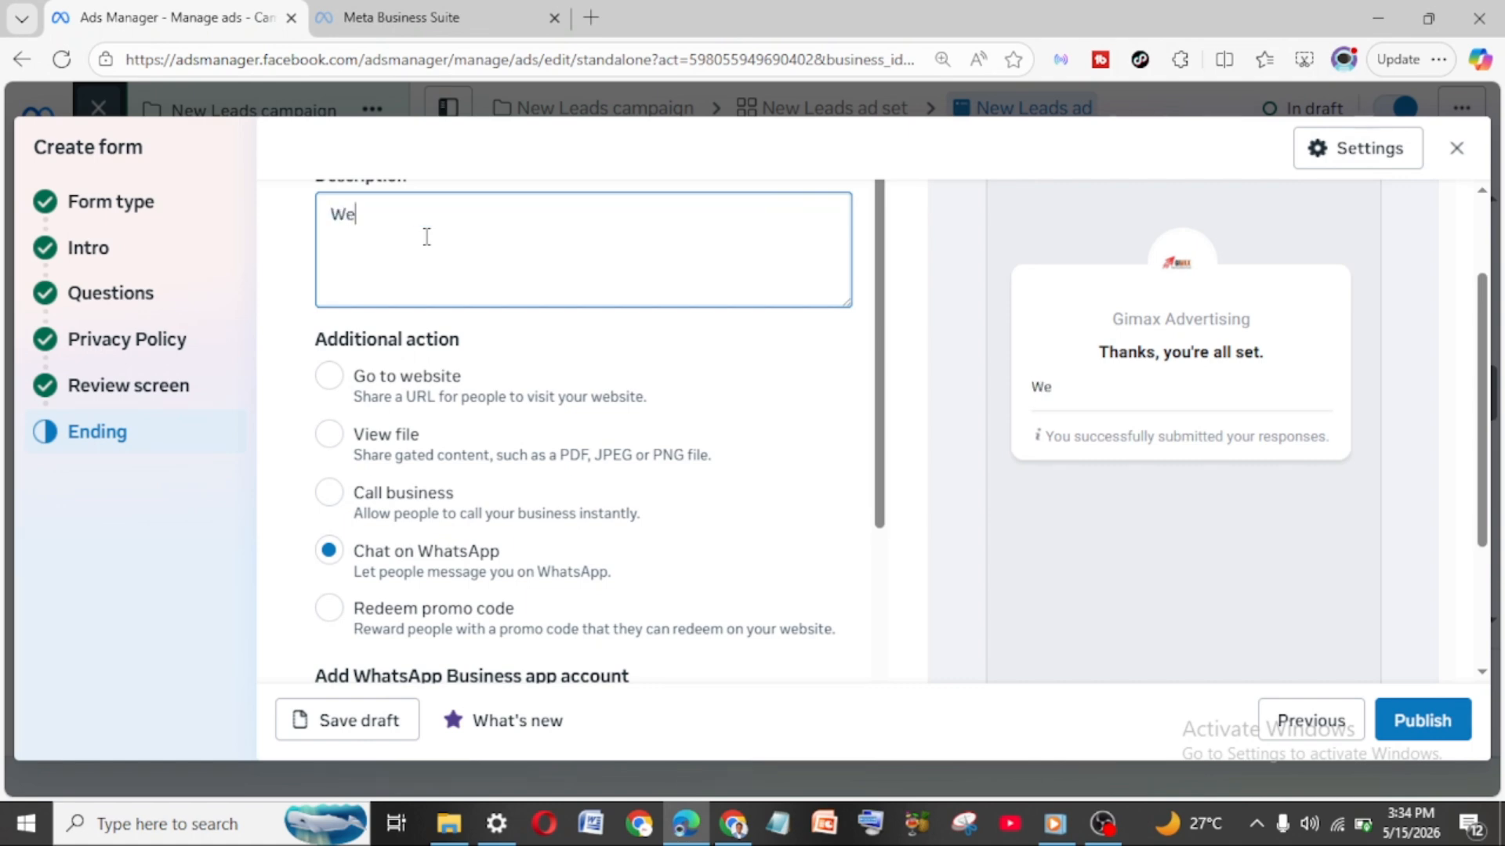
pyautogui.write(' will get back to y')
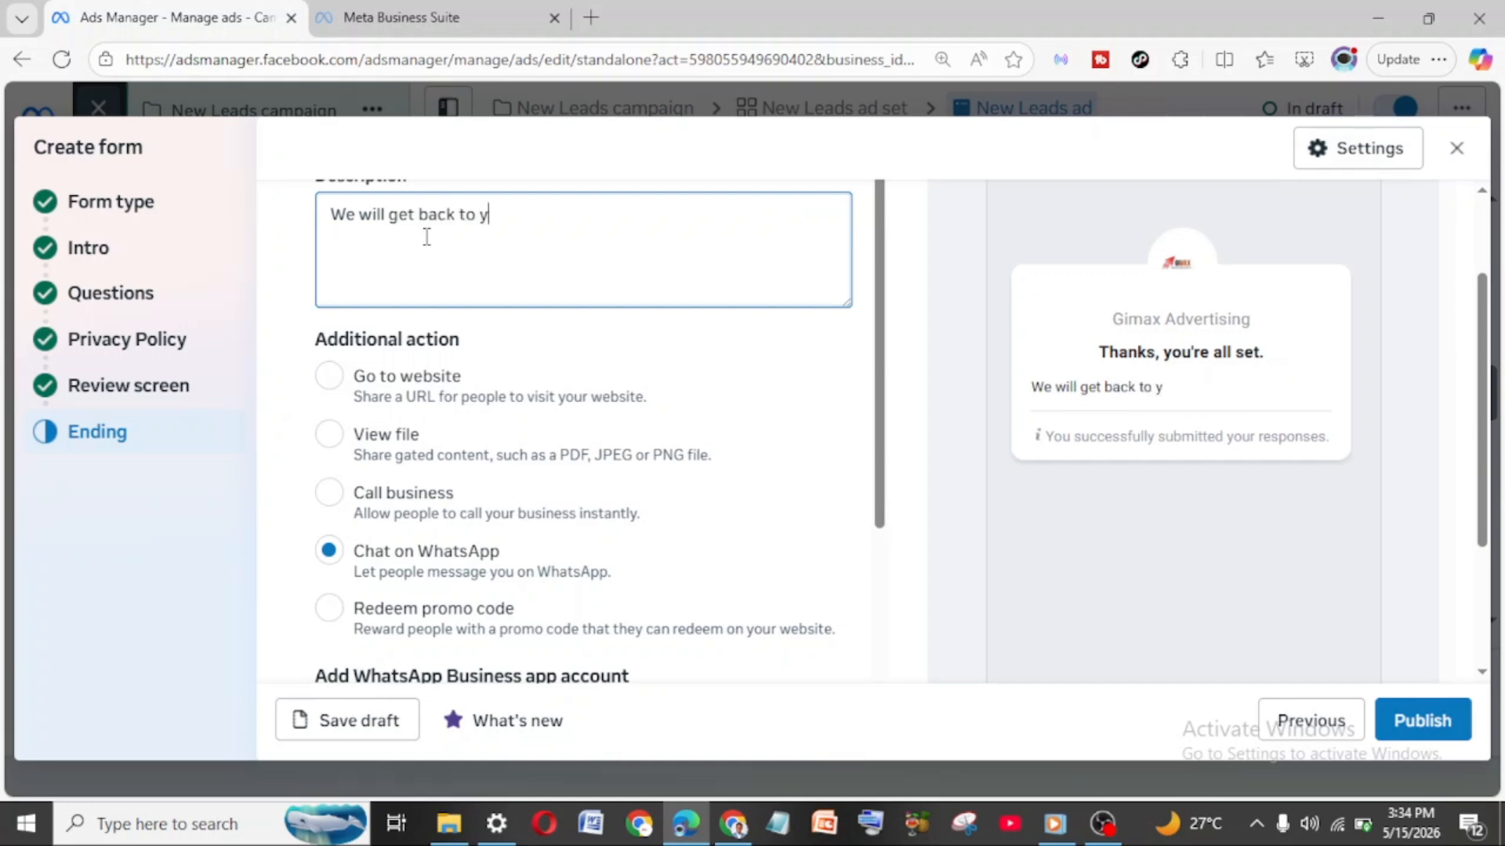
pyautogui.write('ou sooon, pu')
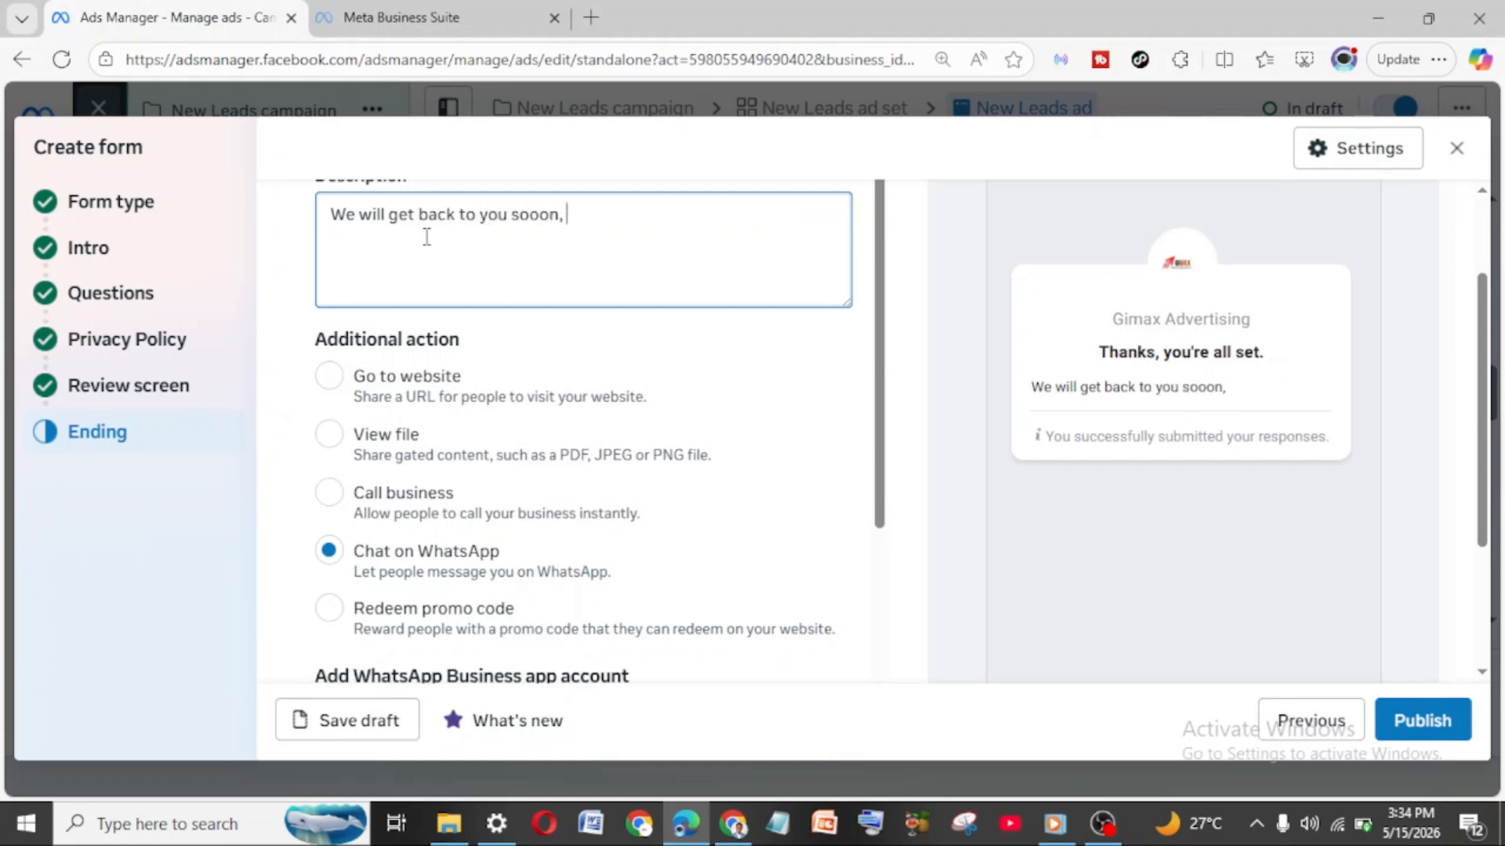
pyautogui.write('an ')
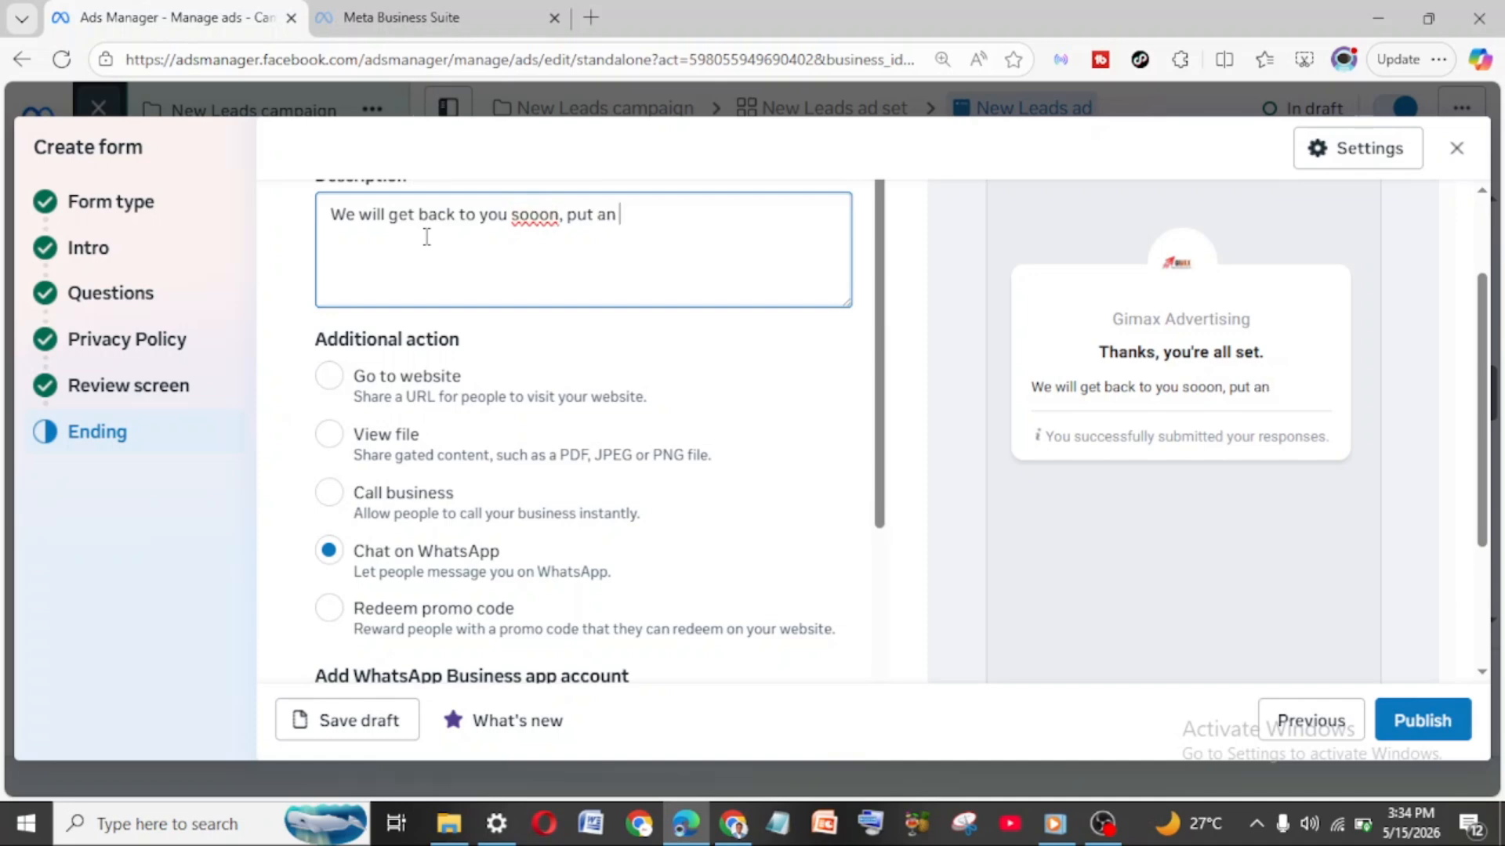
pyautogui.write('eye on your ')
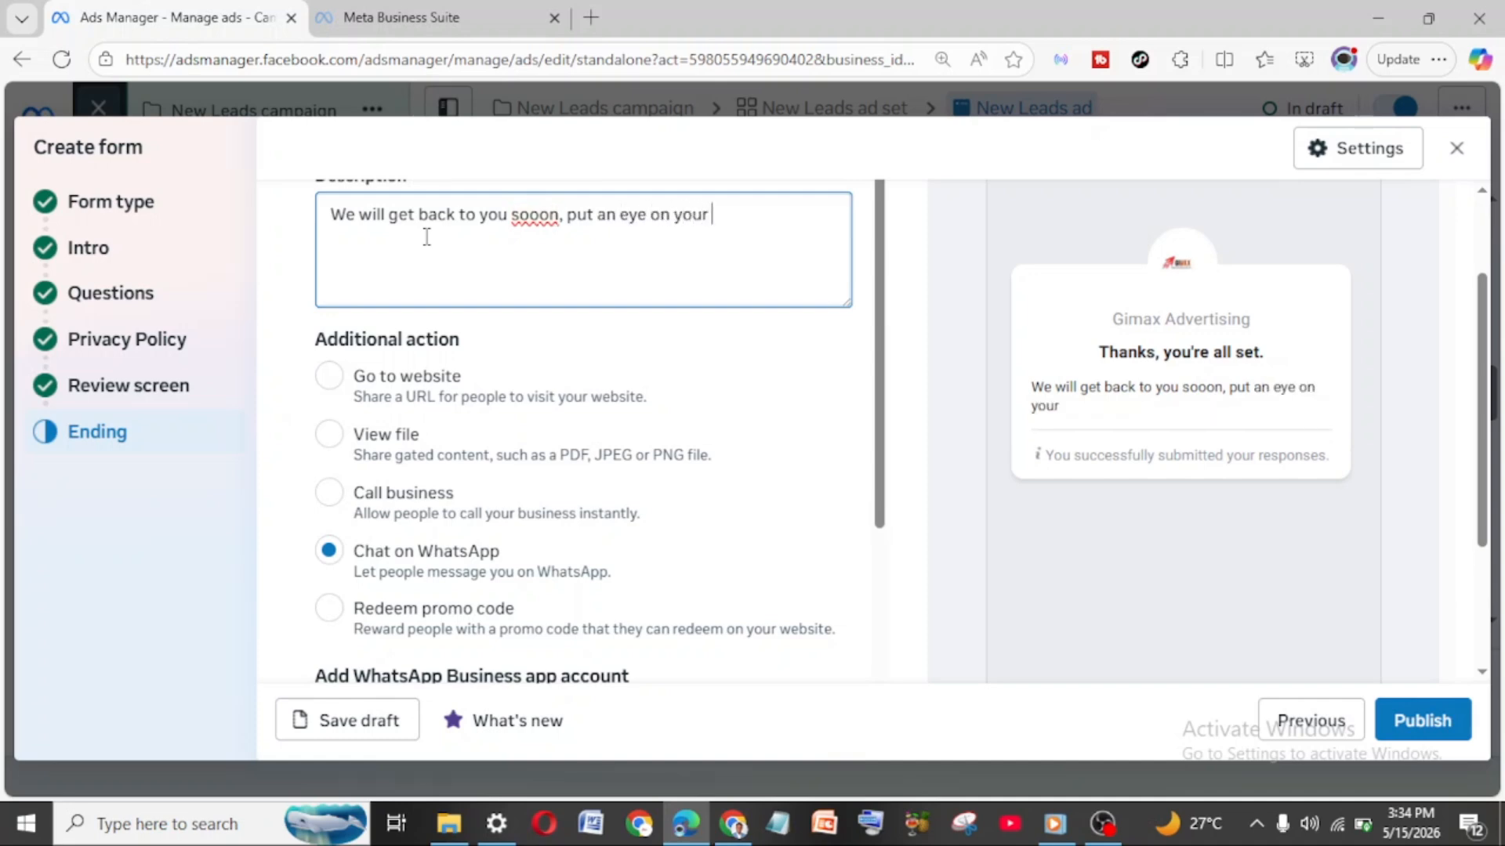
pyautogui.write('phone. in the m')
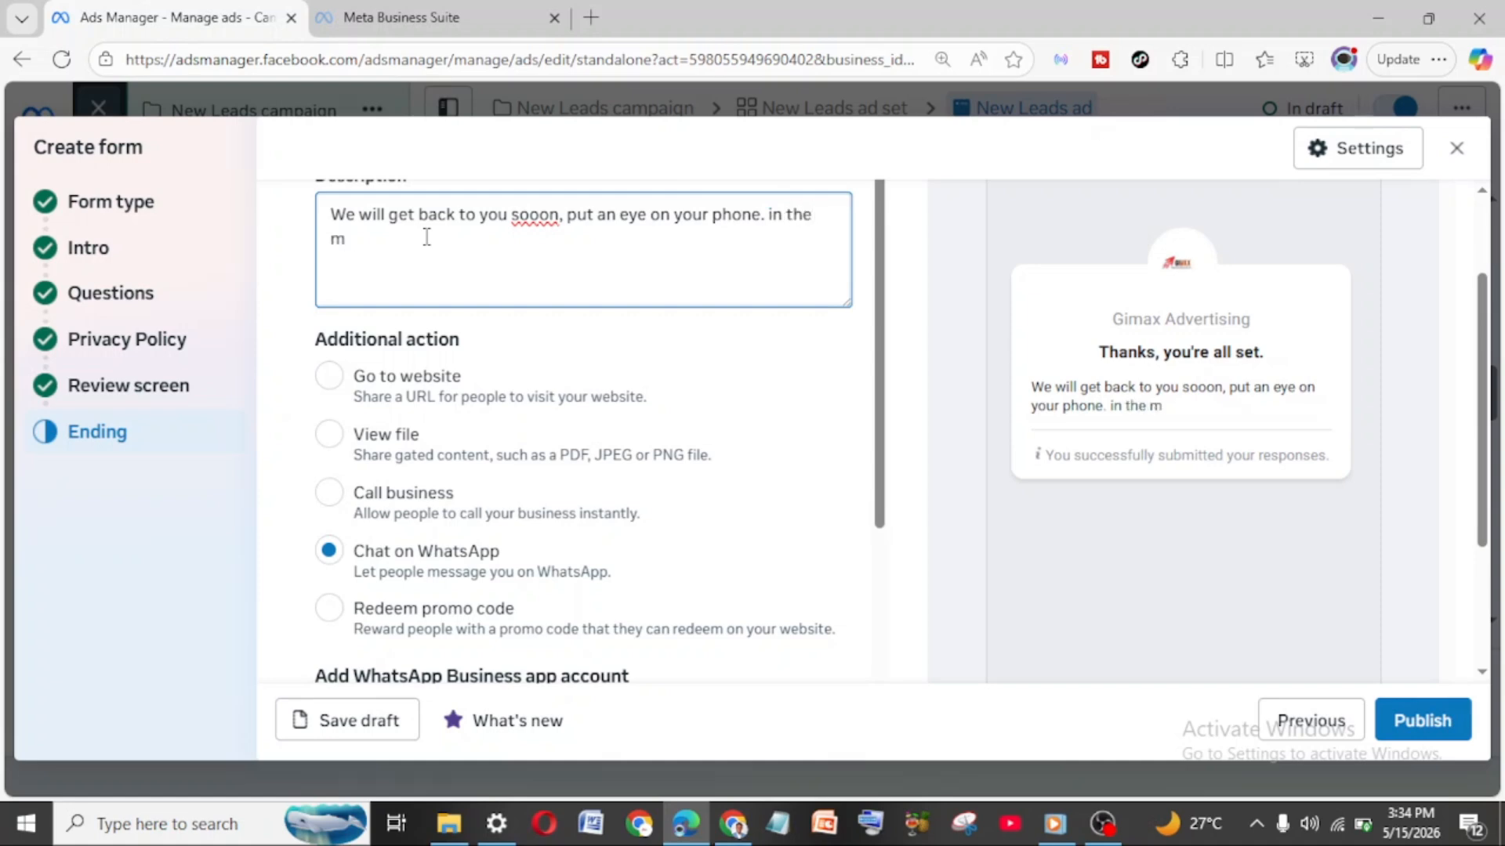
pyautogui.write('eantime, yu')
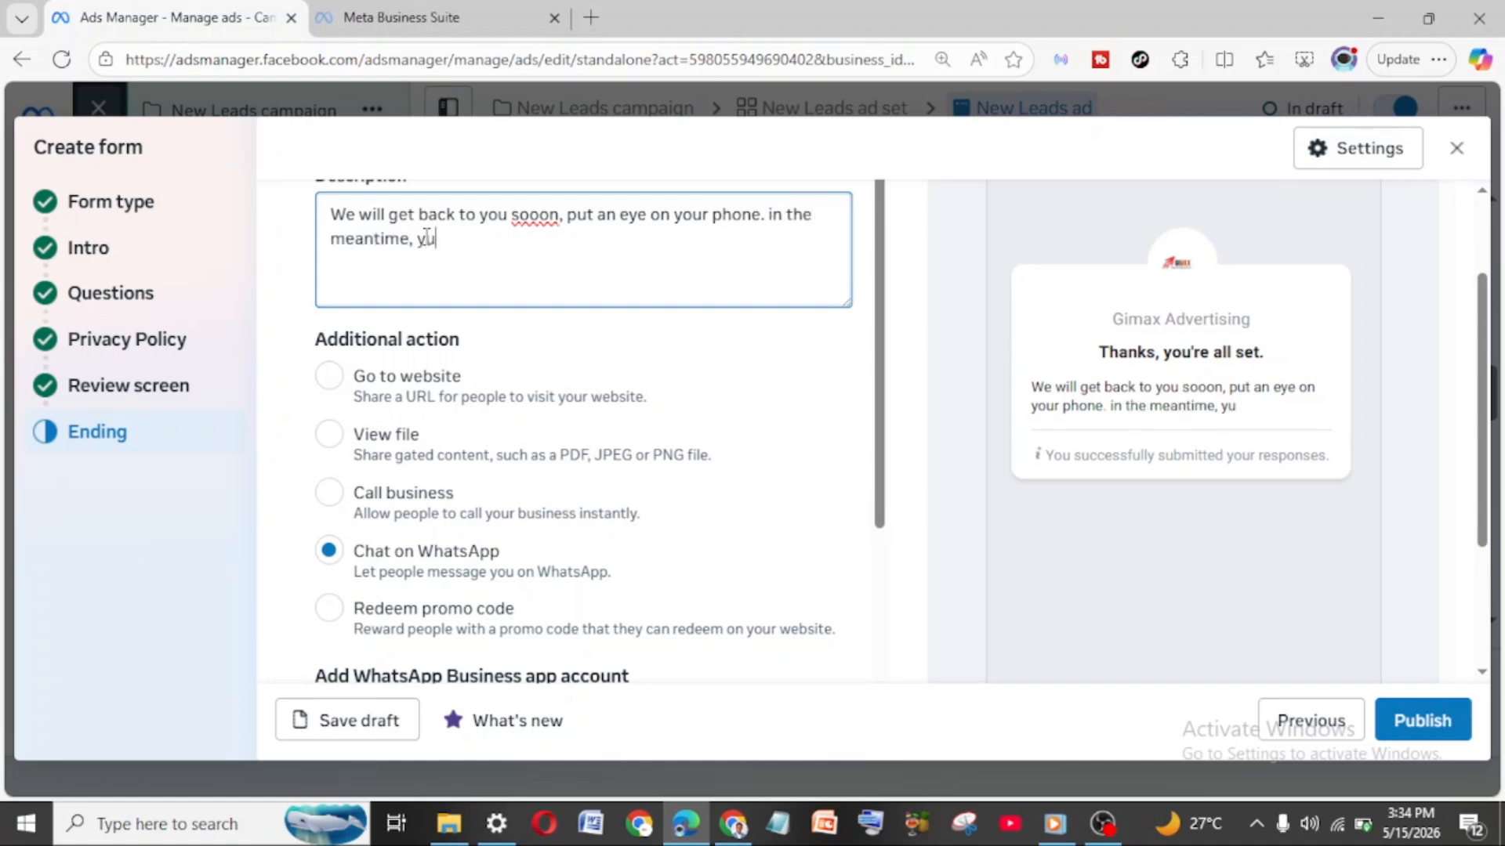
pyautogui.press('BackSpace')
pyautogui.write('ou can first re')
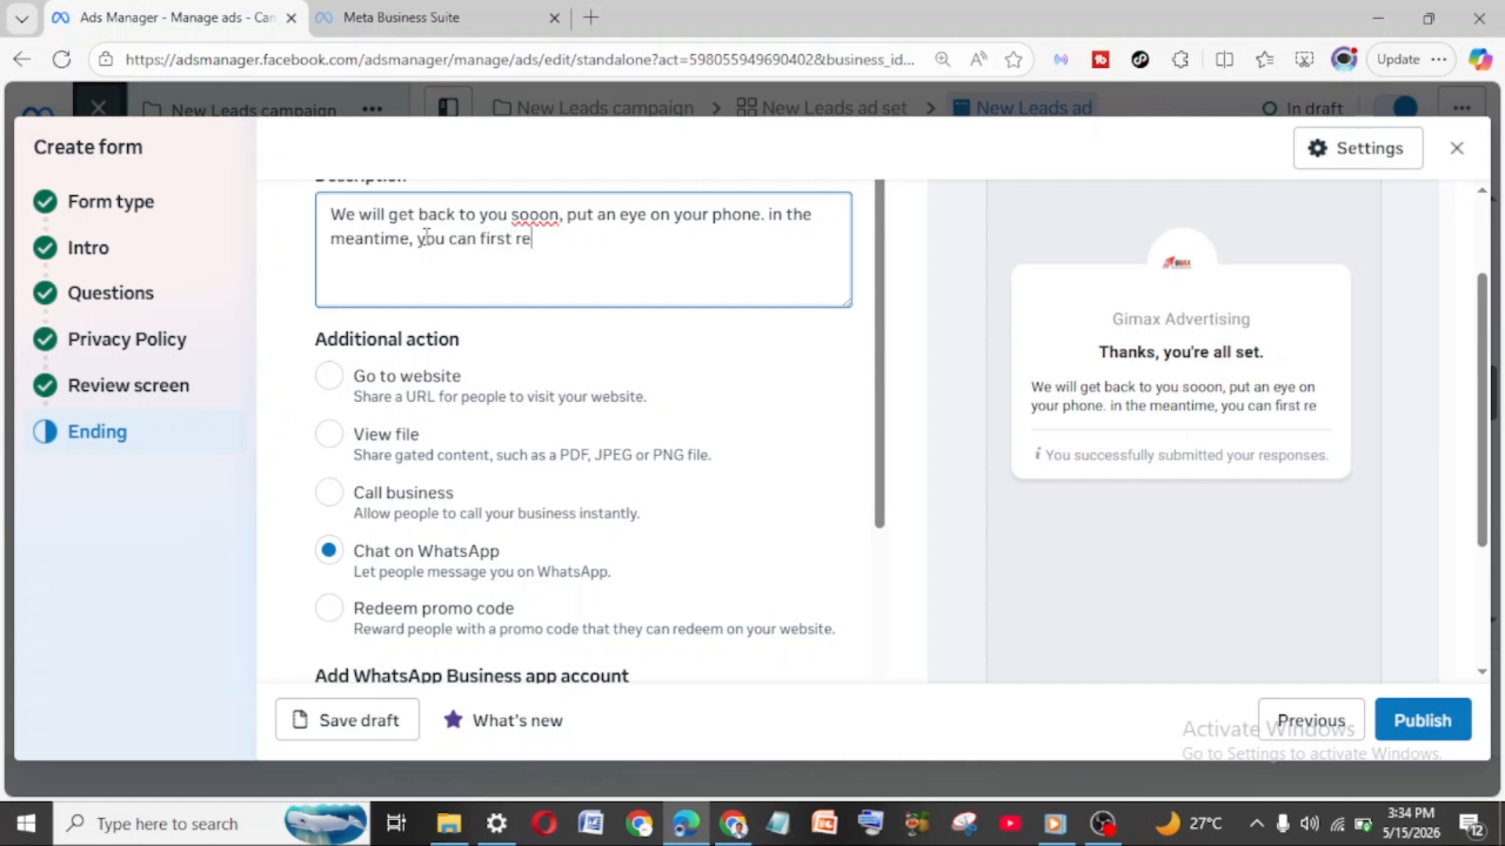
pyautogui.write('ach us on whatsapp')
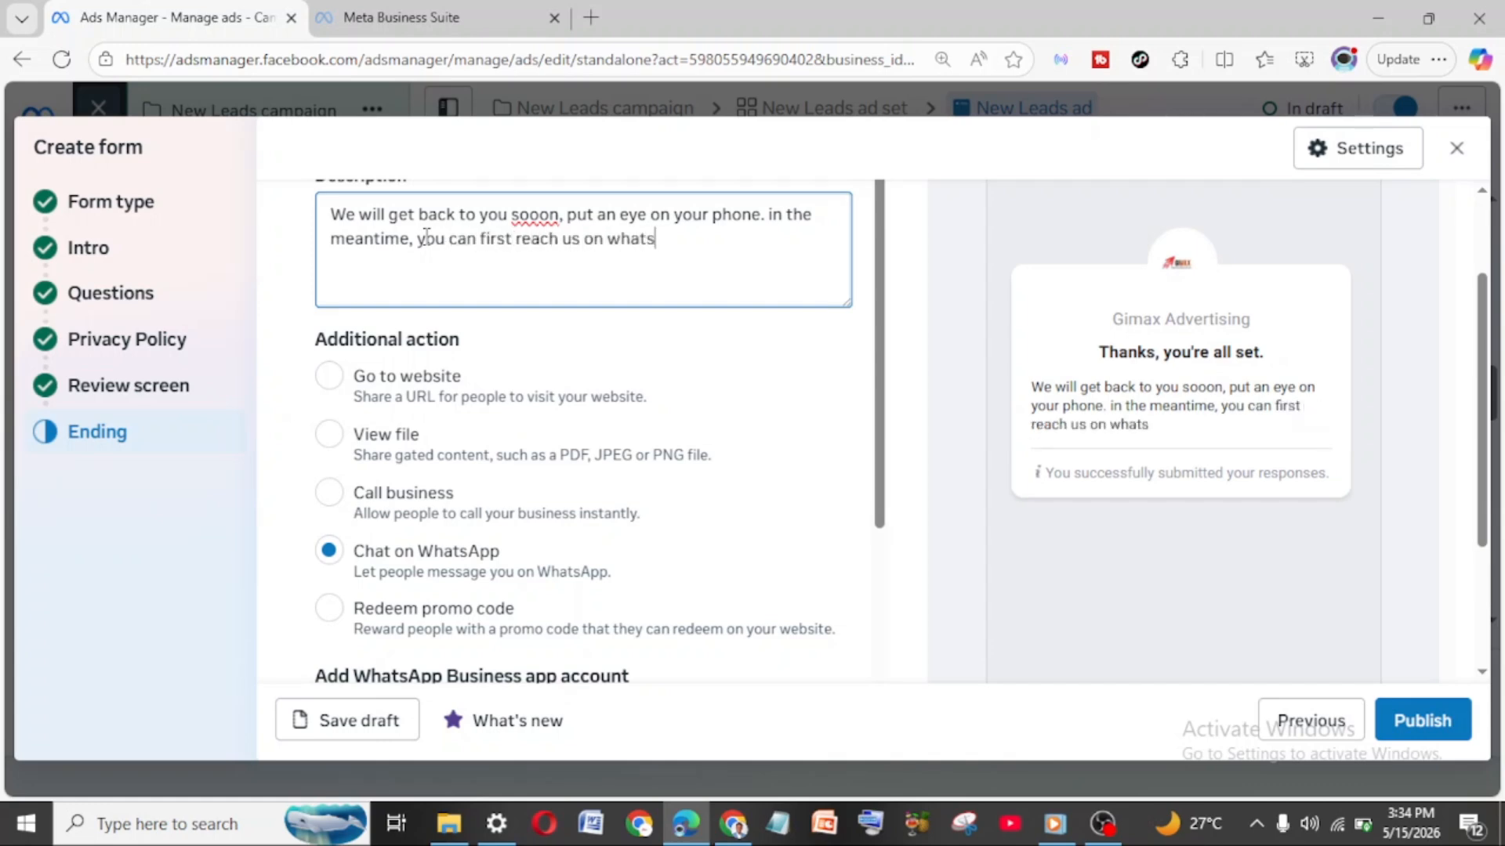
pyautogui.rightClick(546, 223)
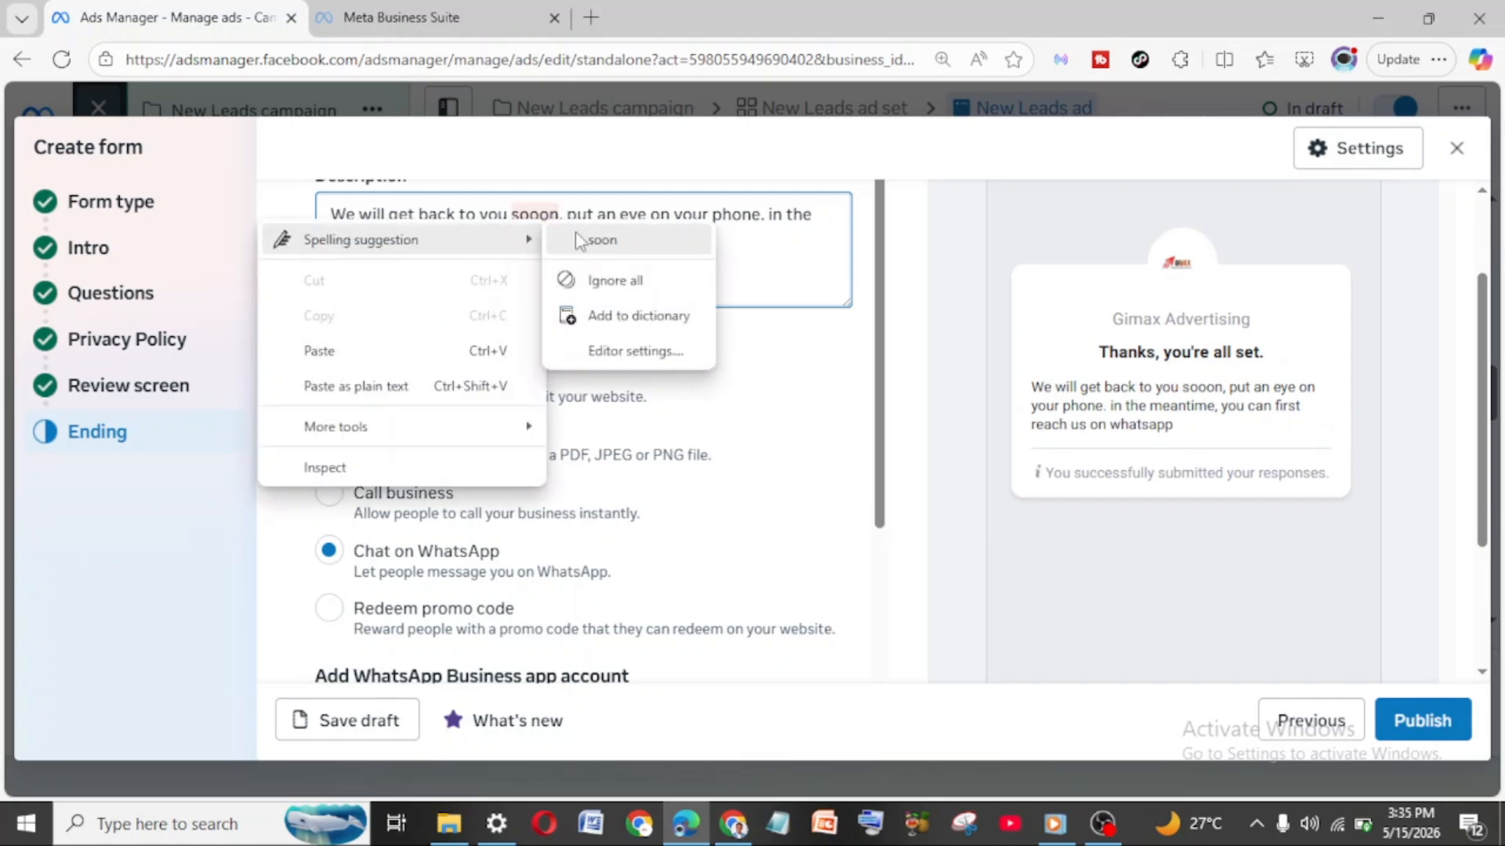
pyautogui.click(578, 238)
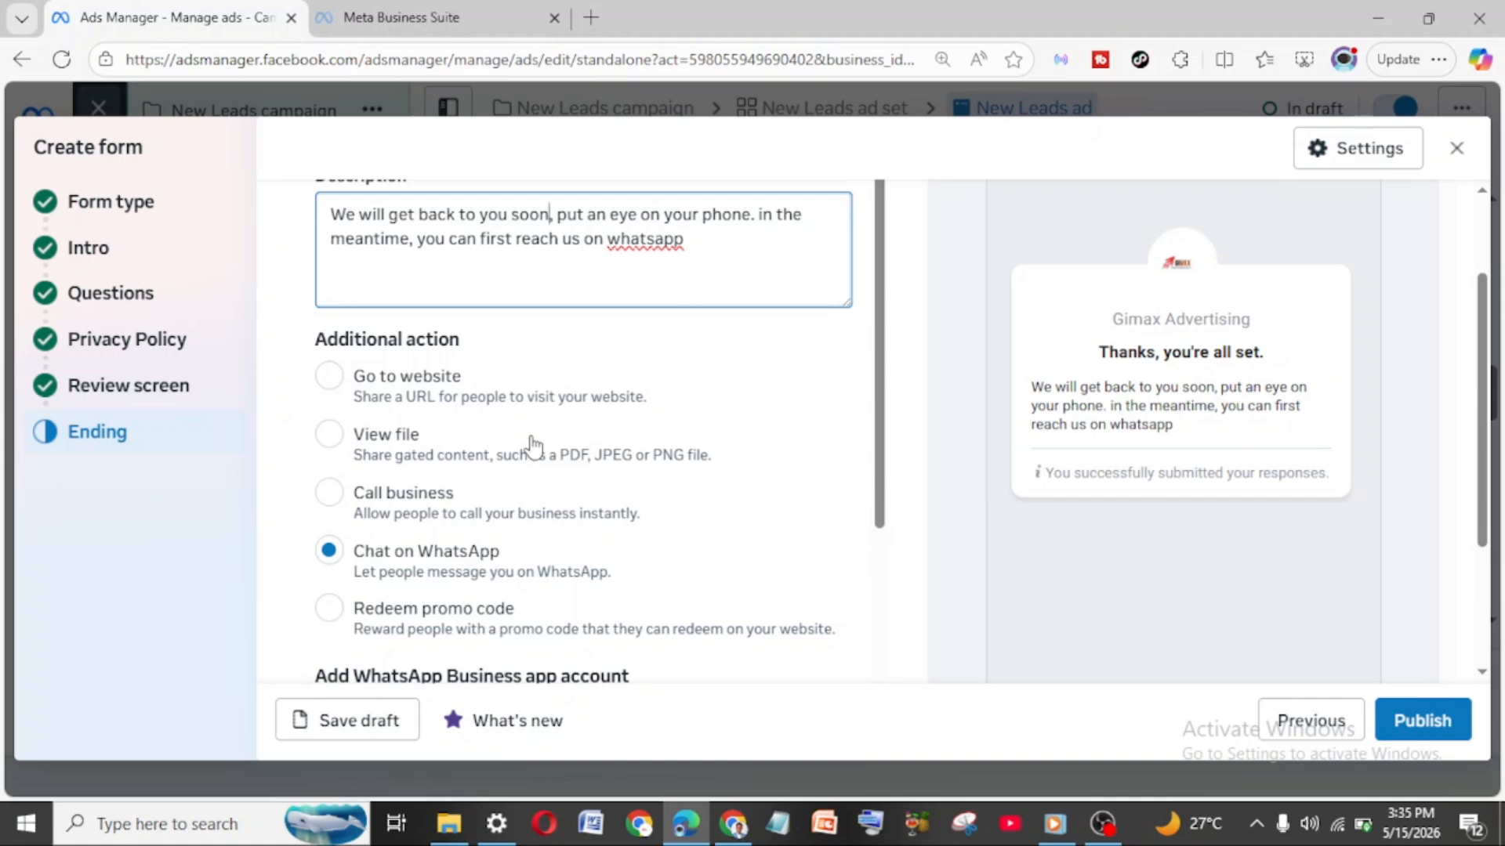
# Step: Review the ending's WhatsApp account settings and compare the closing message's preview for Facebook and Instagram
pyautogui.scroll(-3, 571, 561)
pyautogui.scroll(-2, 571, 557)
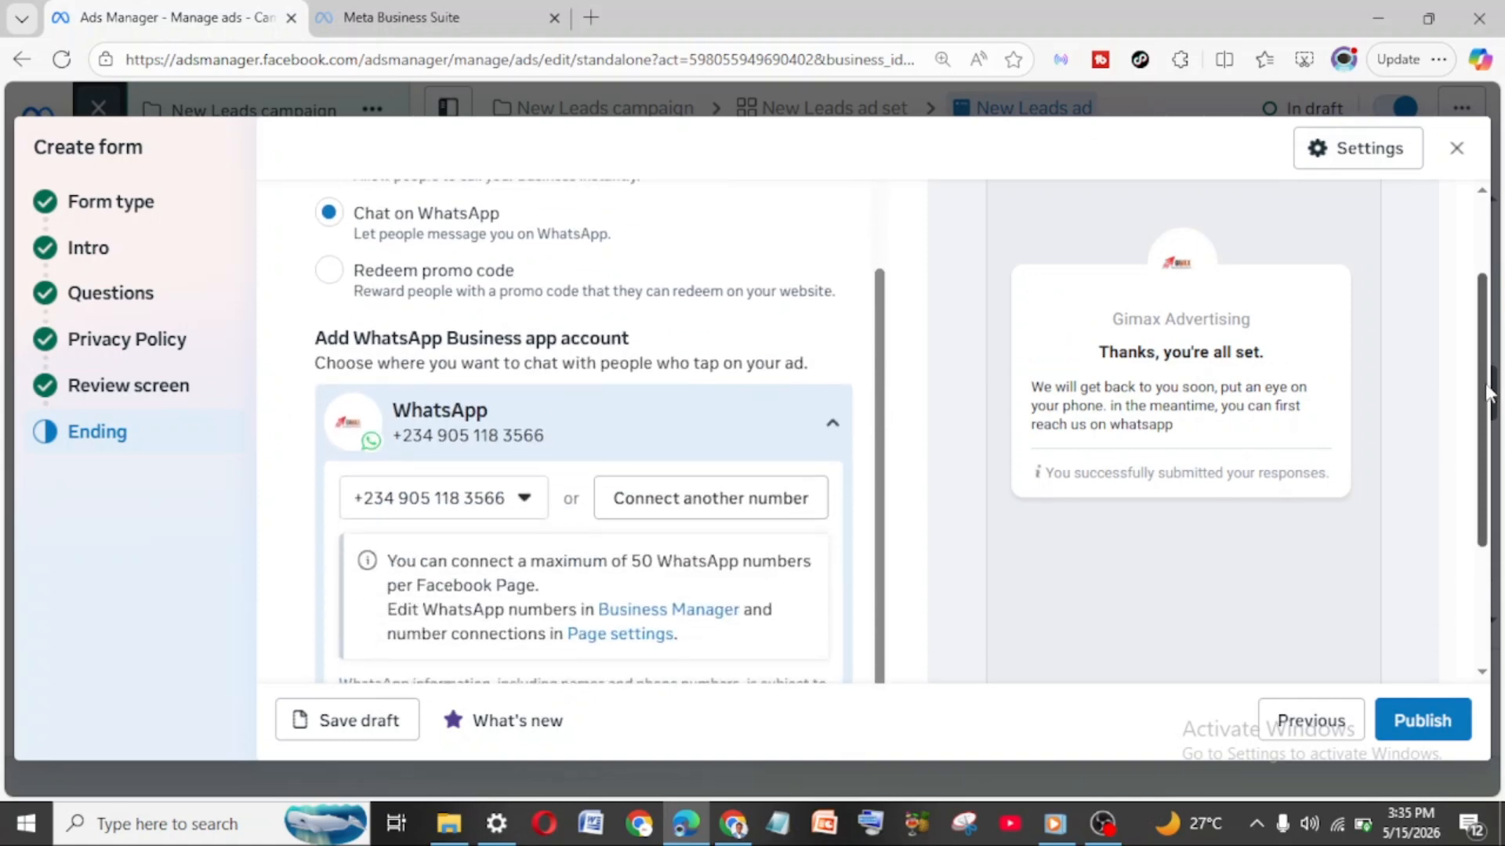
pyautogui.scroll(-3, 1489, 392)
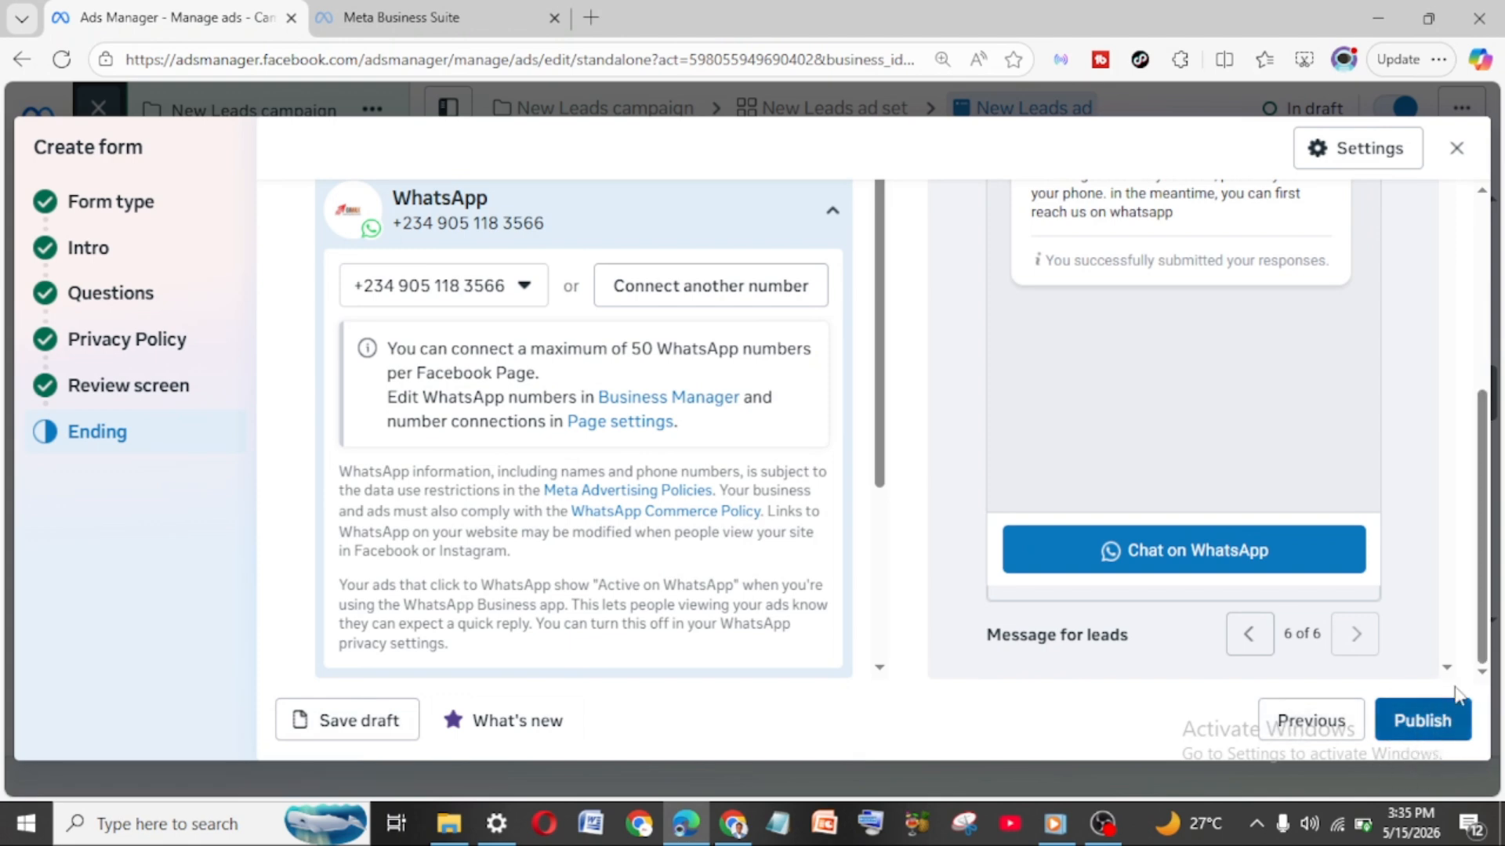
pyautogui.moveTo(1484, 644); pyautogui.dragTo(1501, 323)
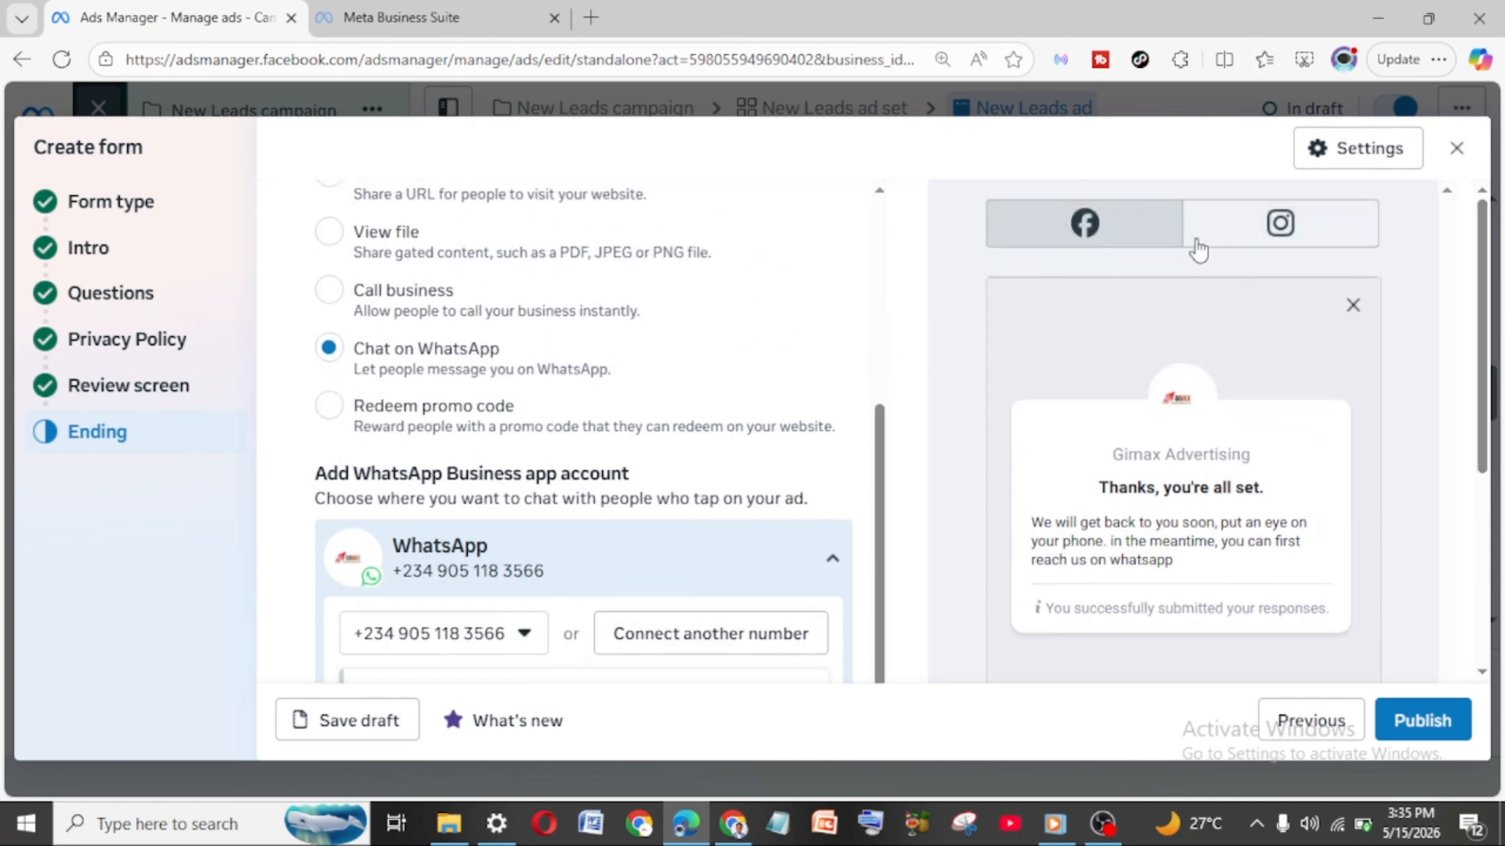
pyautogui.click(1230, 242)
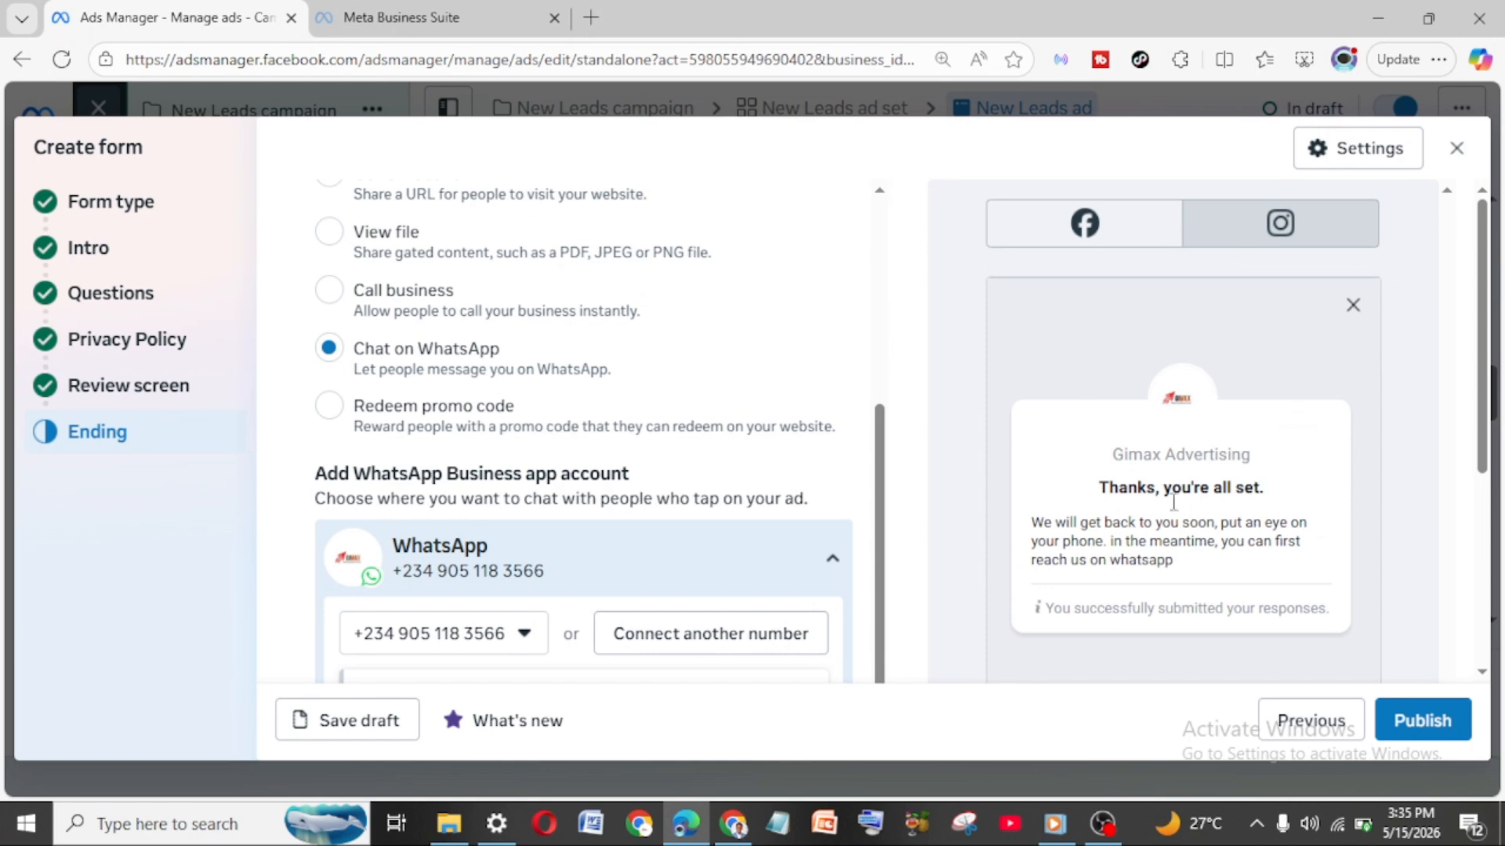
pyautogui.click(1078, 223)
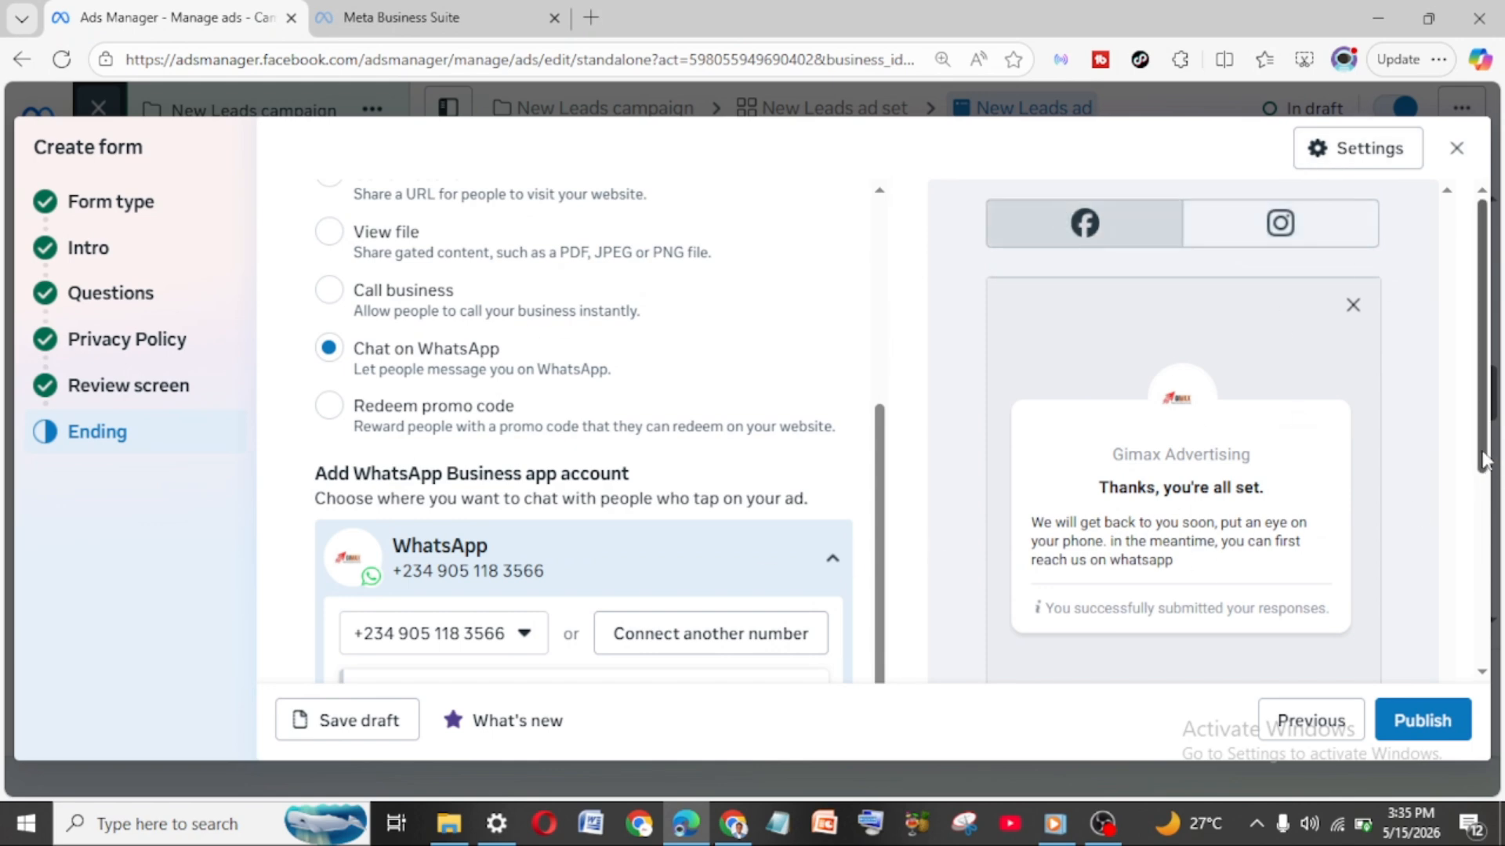
pyautogui.moveTo(1482, 461); pyautogui.dragTo(1493, 423)
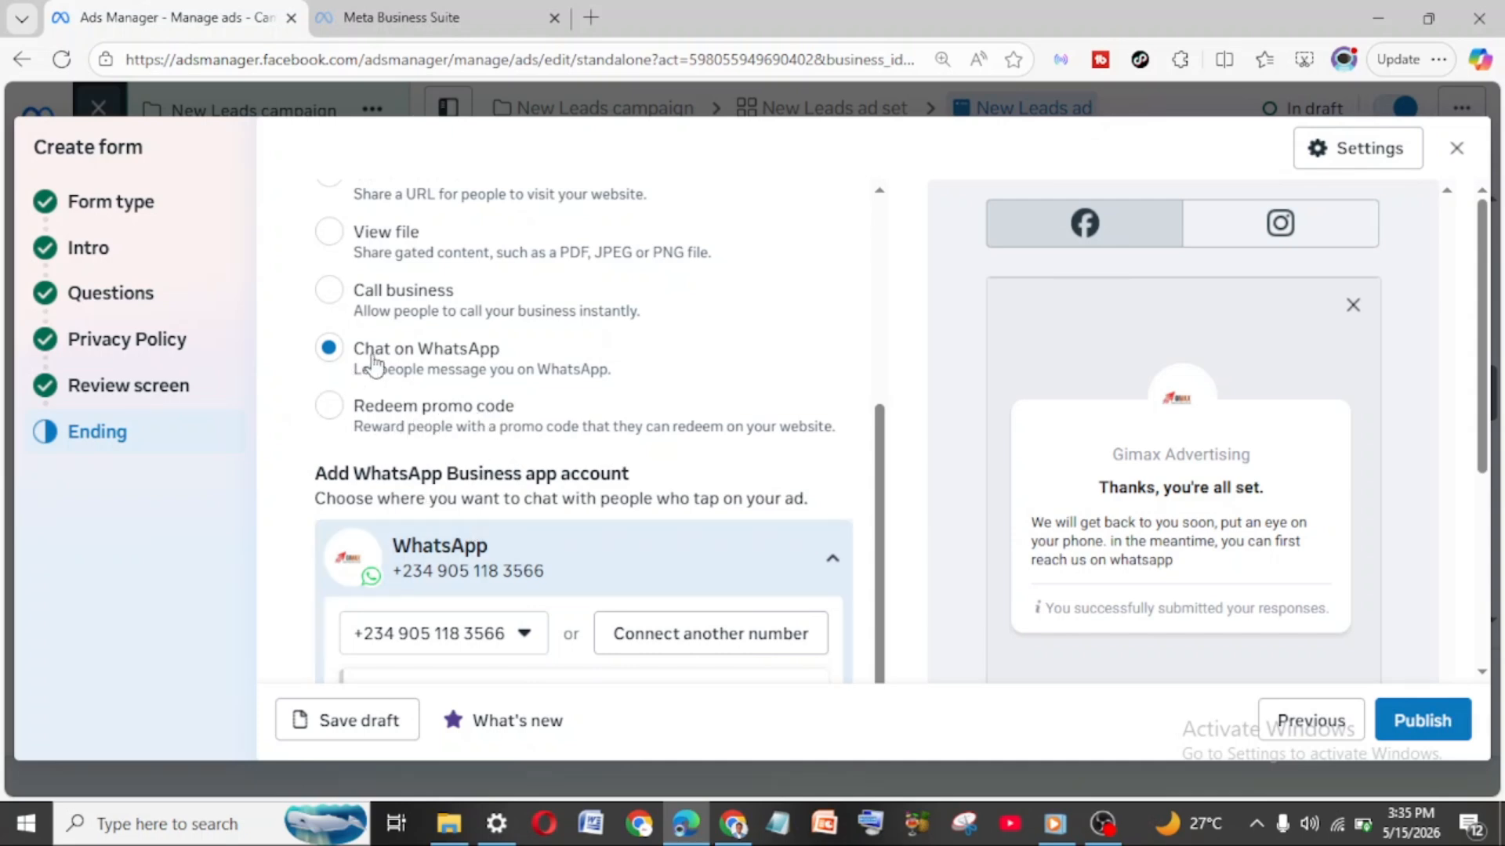
pyautogui.moveTo(877, 517); pyautogui.dragTo(889, 441)
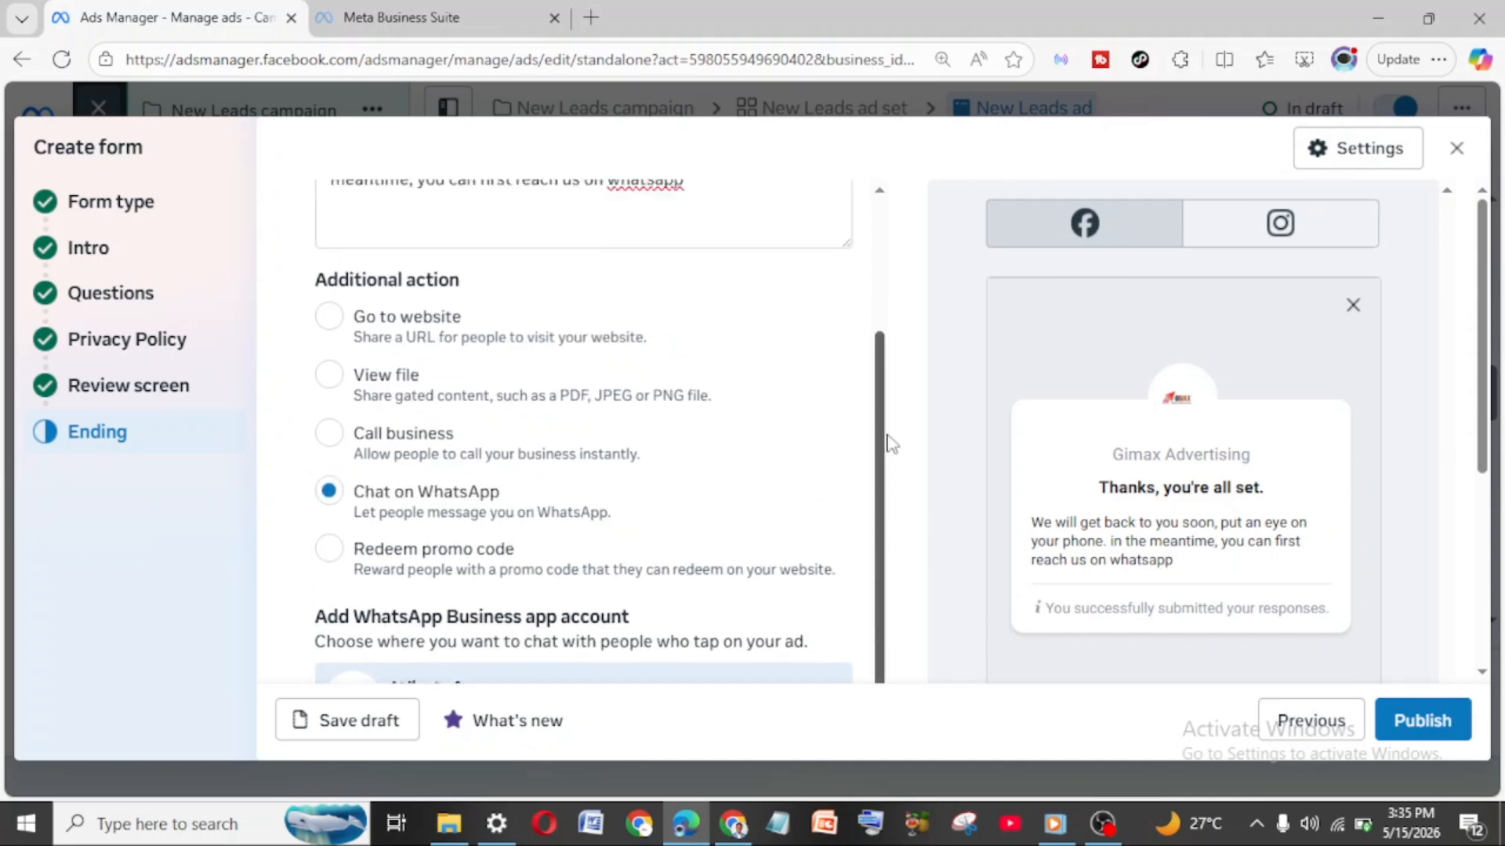
pyautogui.click(330, 318)
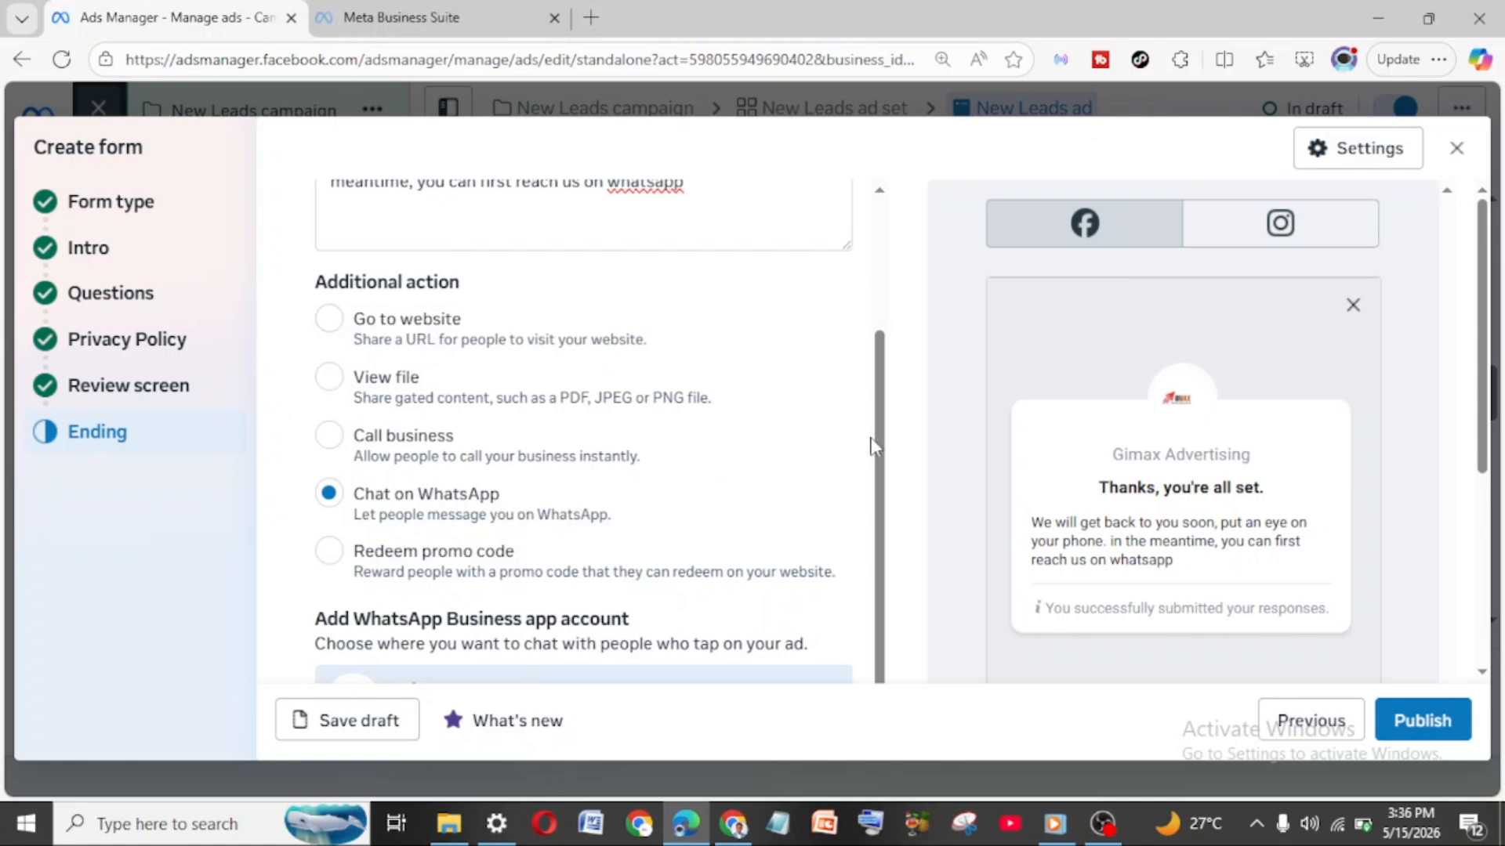
pyautogui.moveTo(796, 460); pyautogui.dragTo(862, 621)
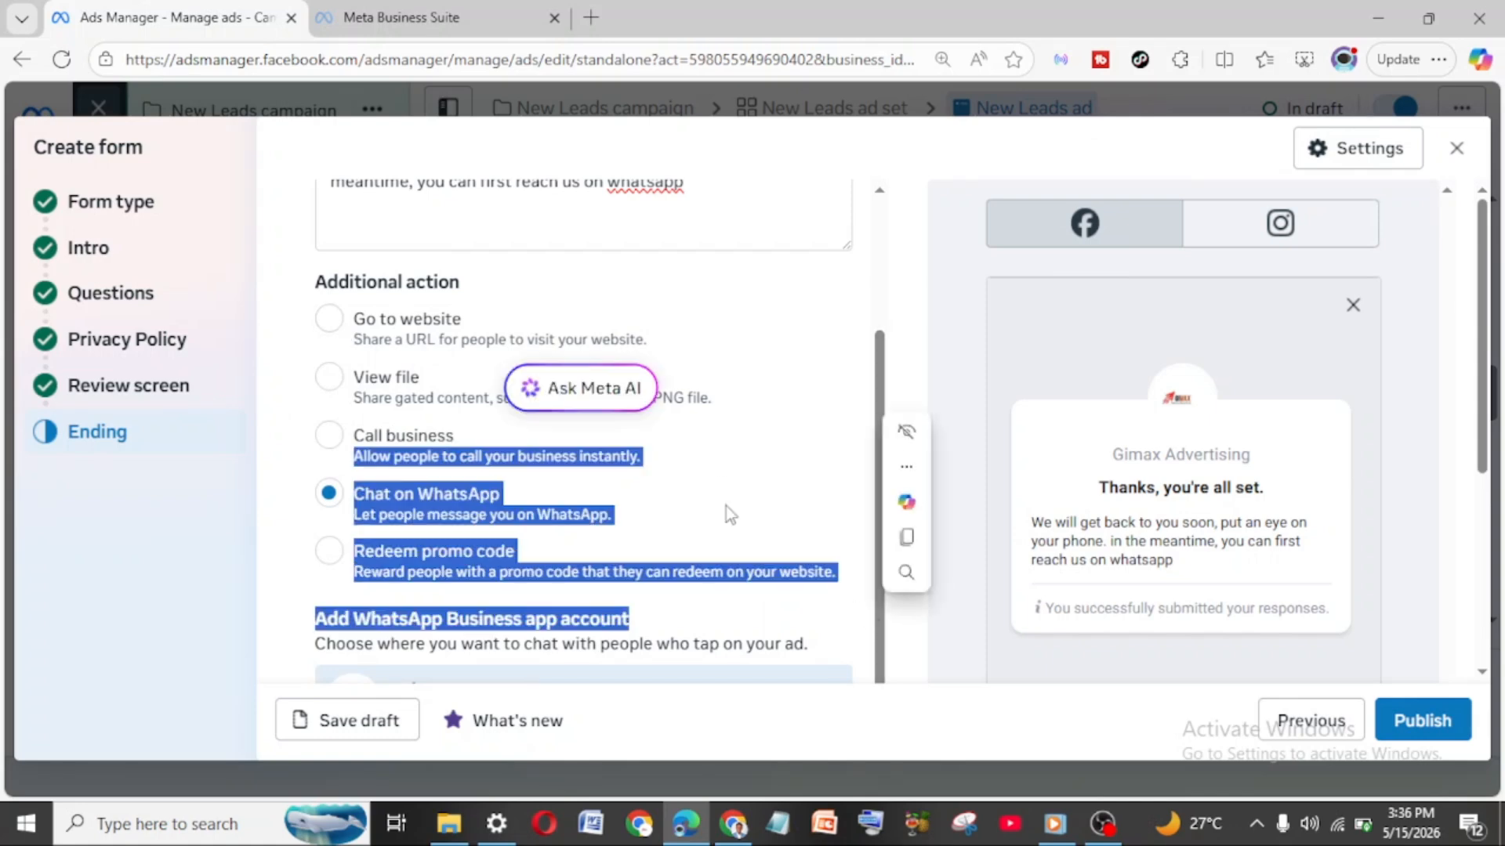
pyautogui.click(330, 320)
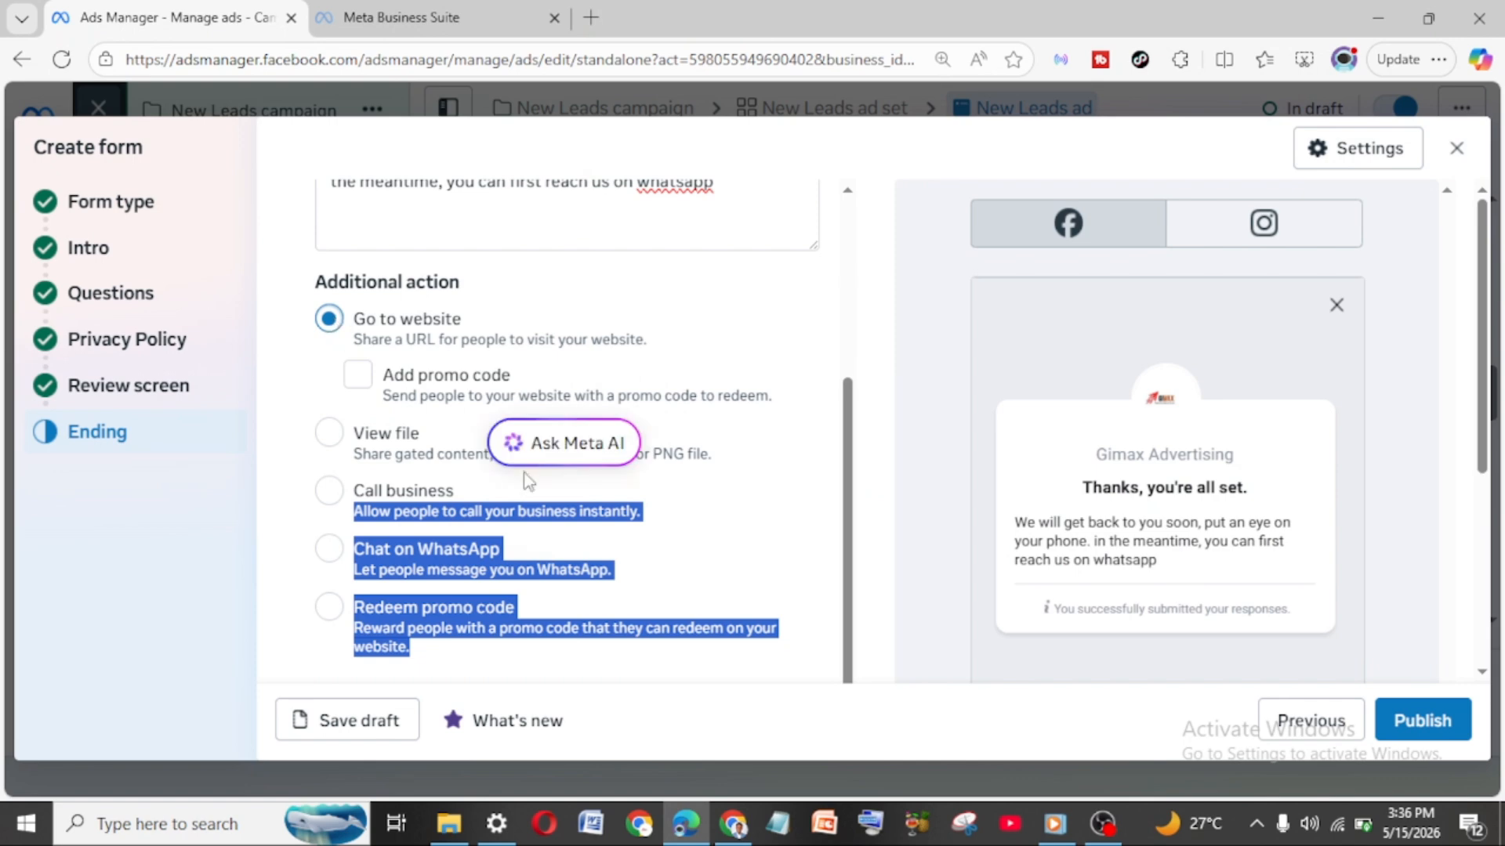
pyautogui.scroll(-5, 638, 502)
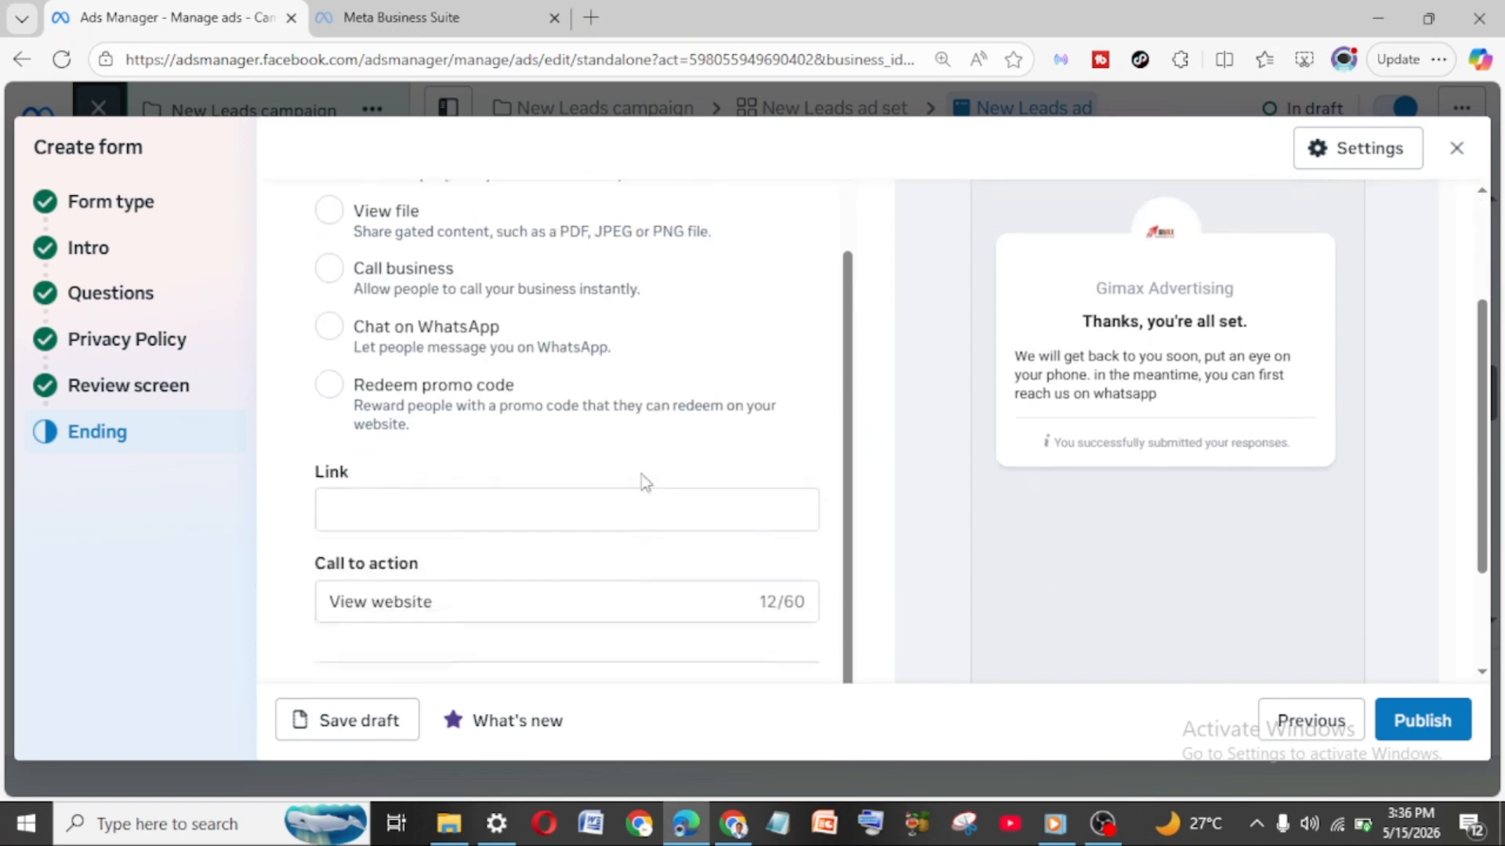
pyautogui.click(510, 344)
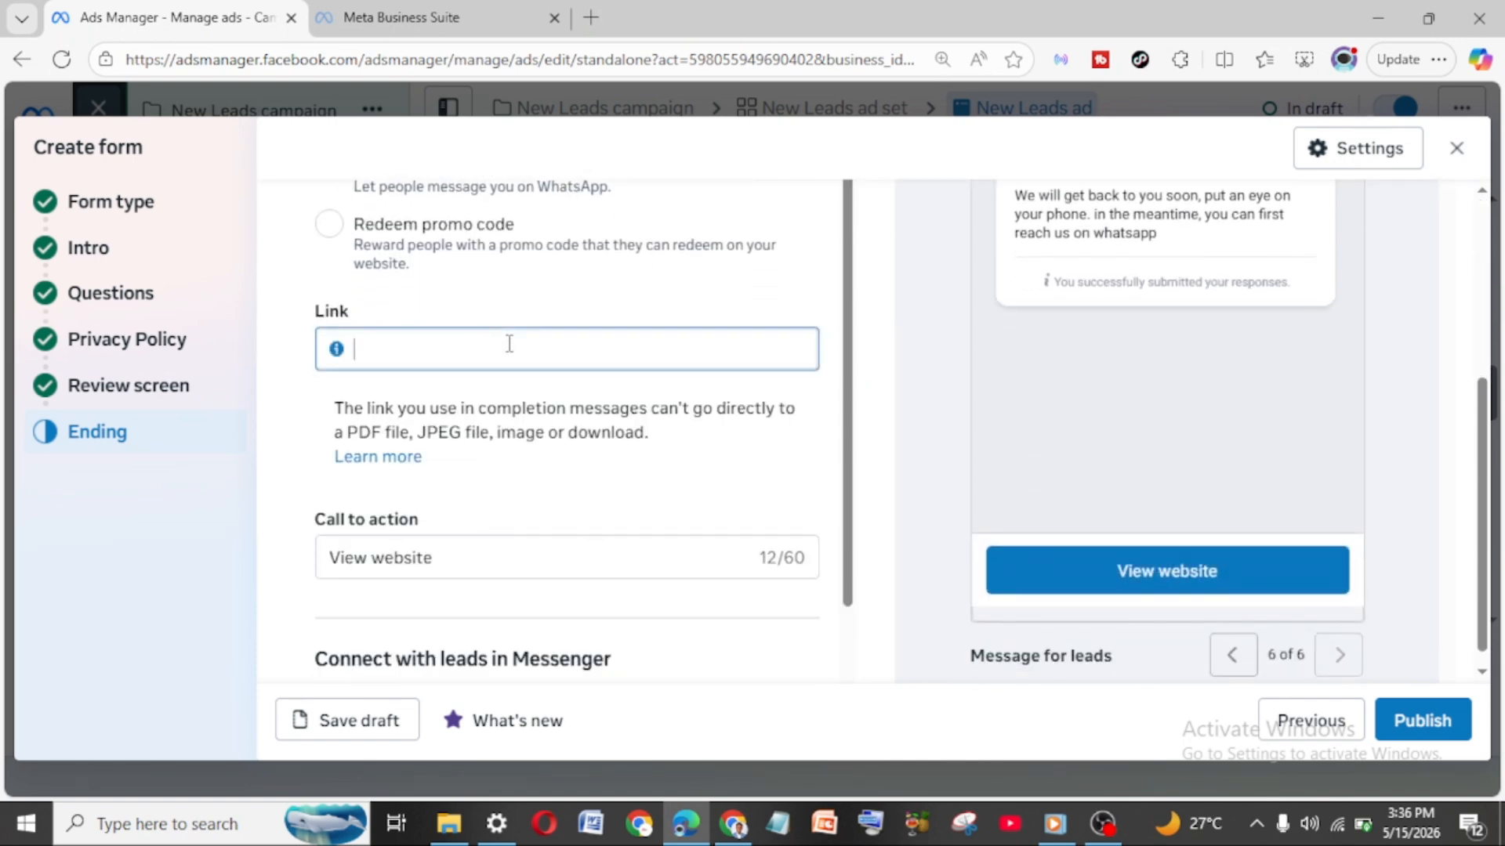
pyautogui.write('www.')
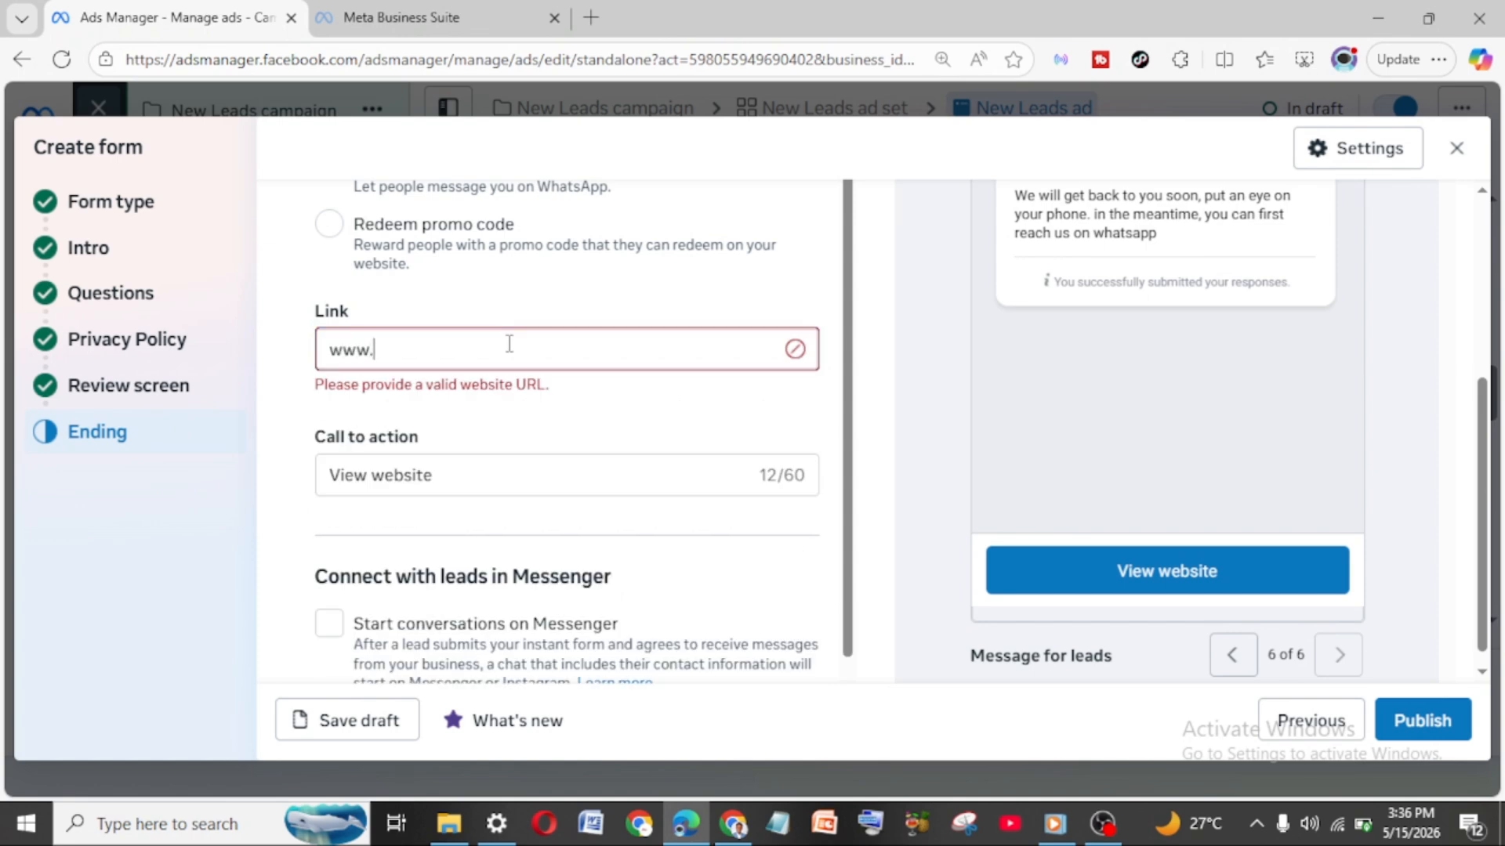
pyautogui.write('gimaxteam.com')
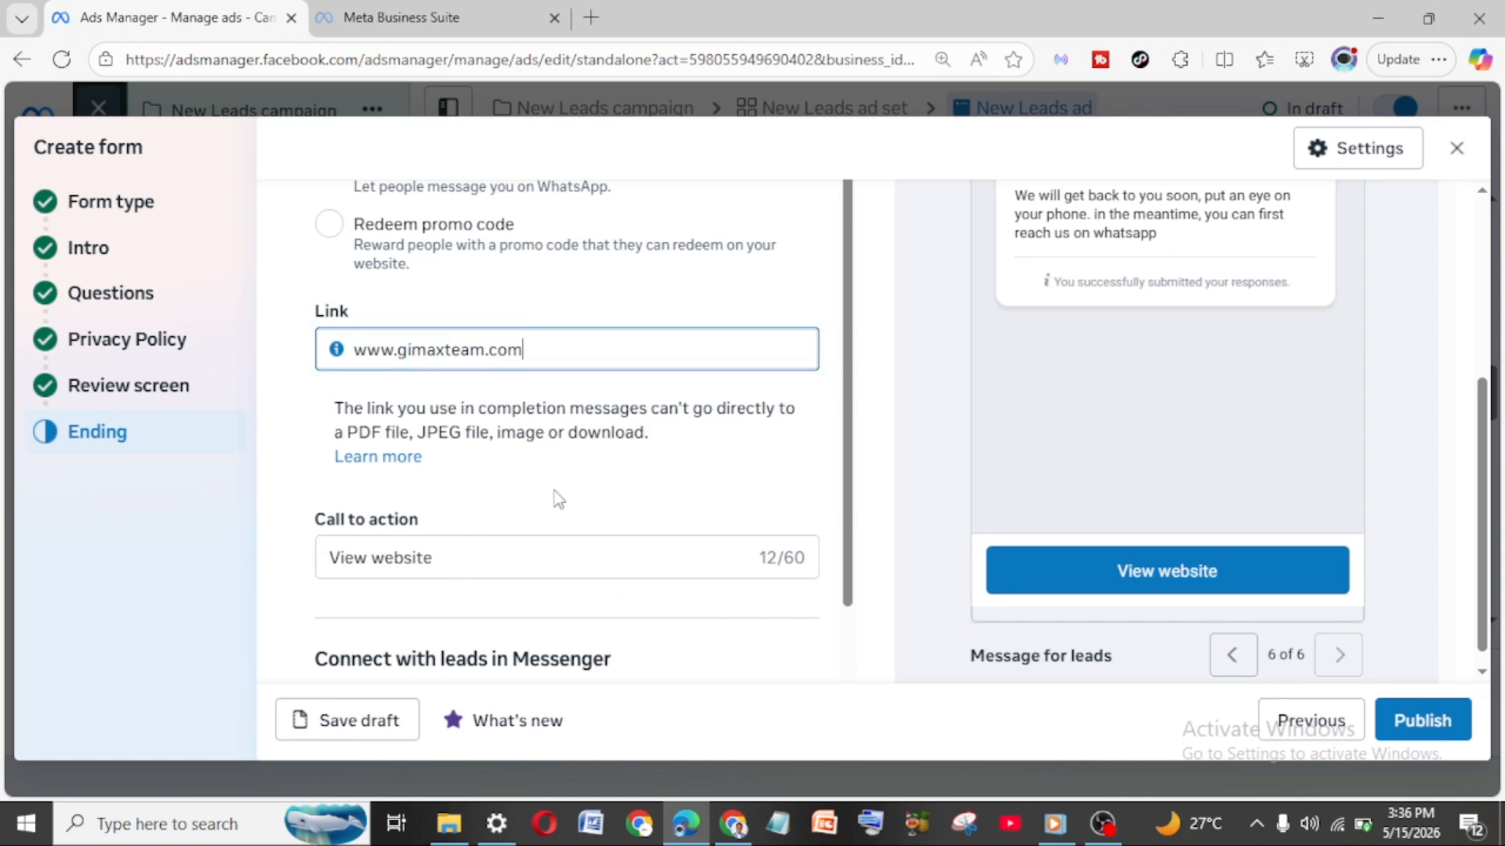
# Step: Set the ending's call to action text to "View Testimonials"
pyautogui.scroll(-1, 554, 494)
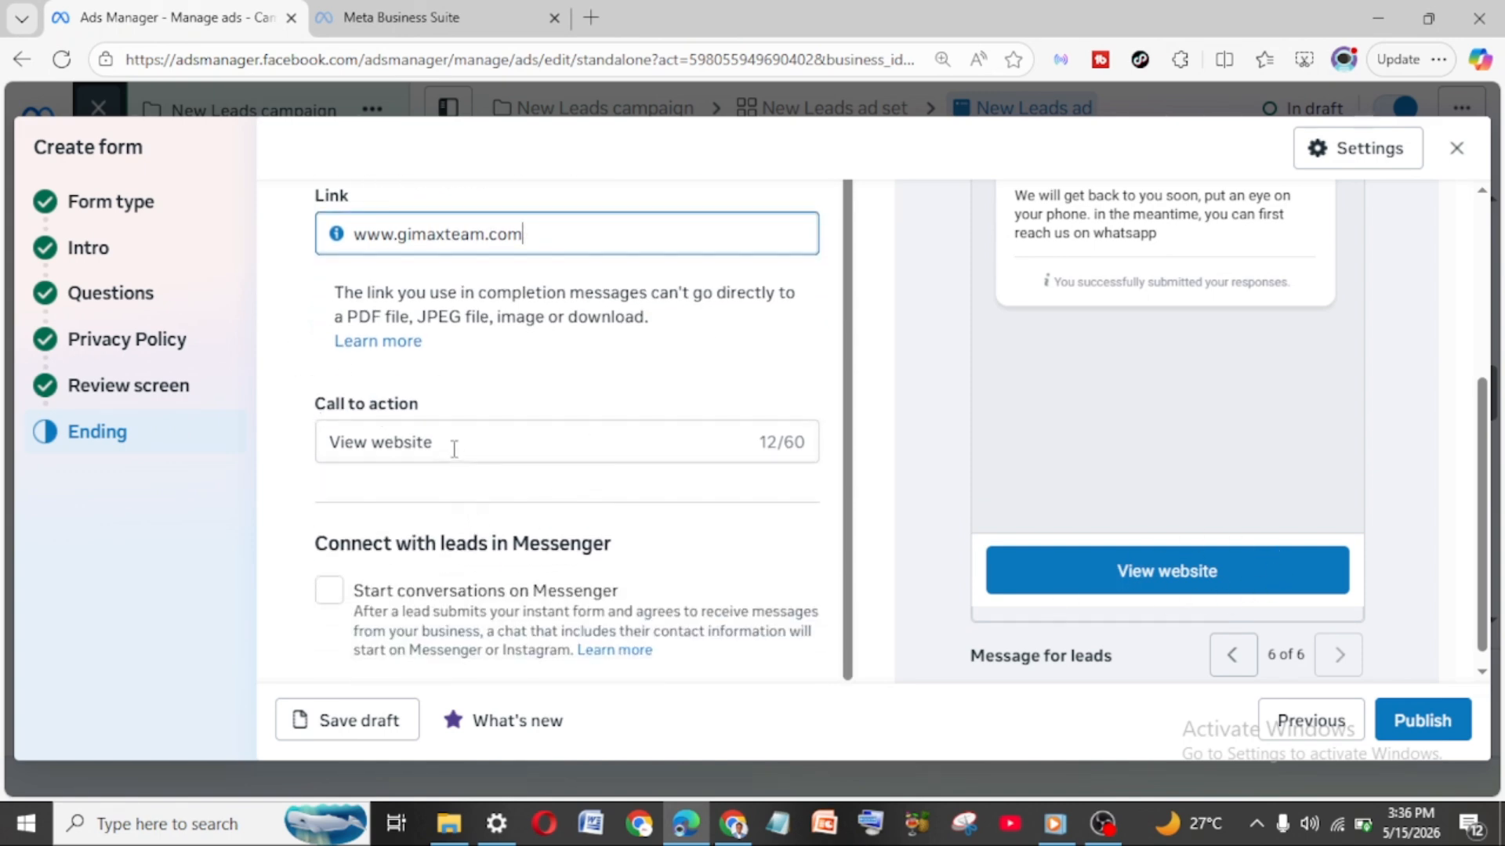
pyautogui.moveTo(455, 449); pyautogui.dragTo(368, 415)
pyautogui.click(441, 424)
pyautogui.write('Testm')
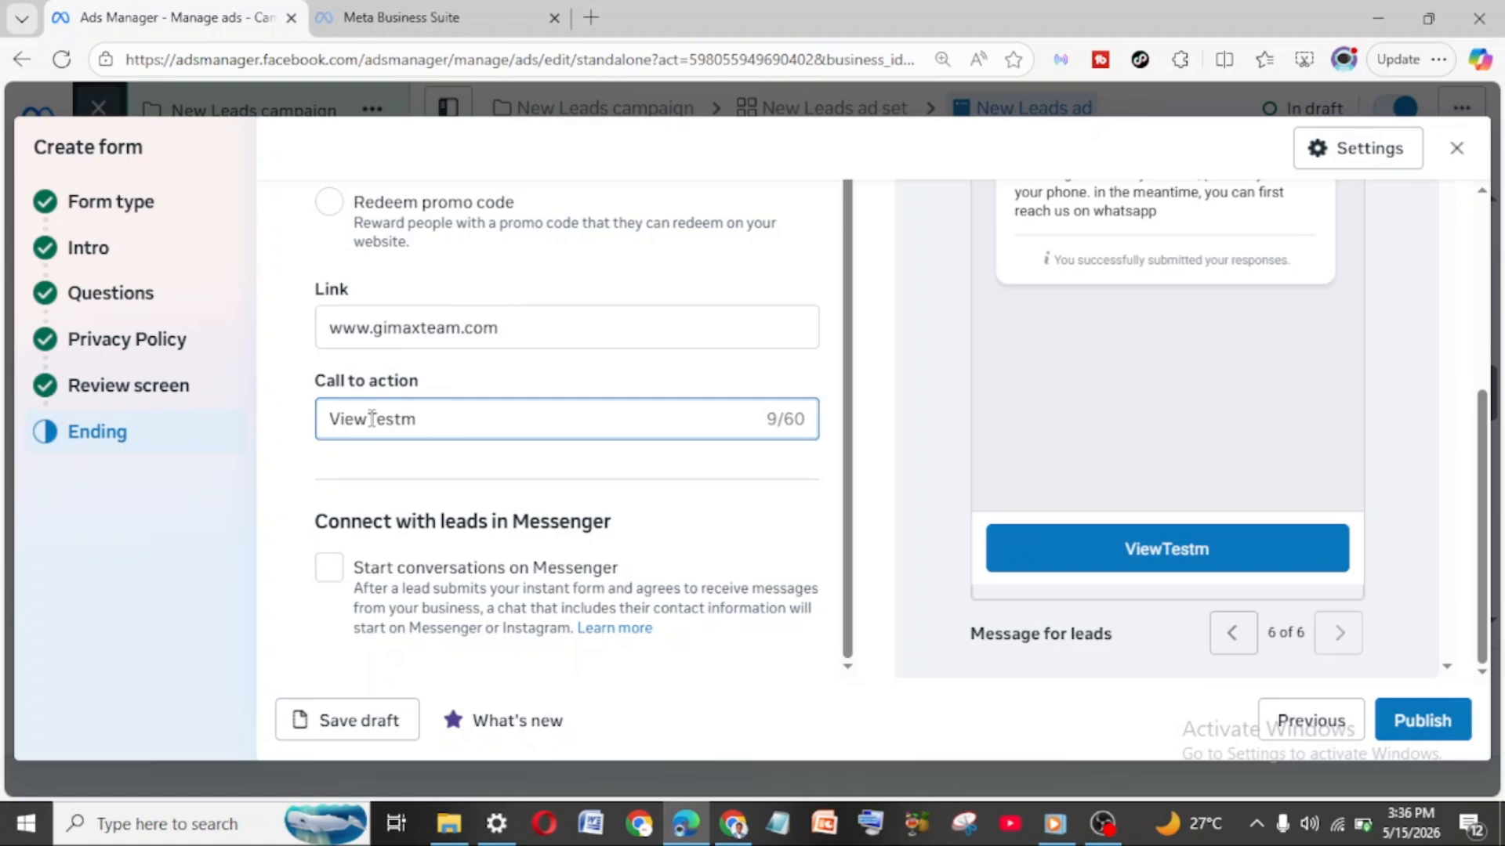
pyautogui.write('i')
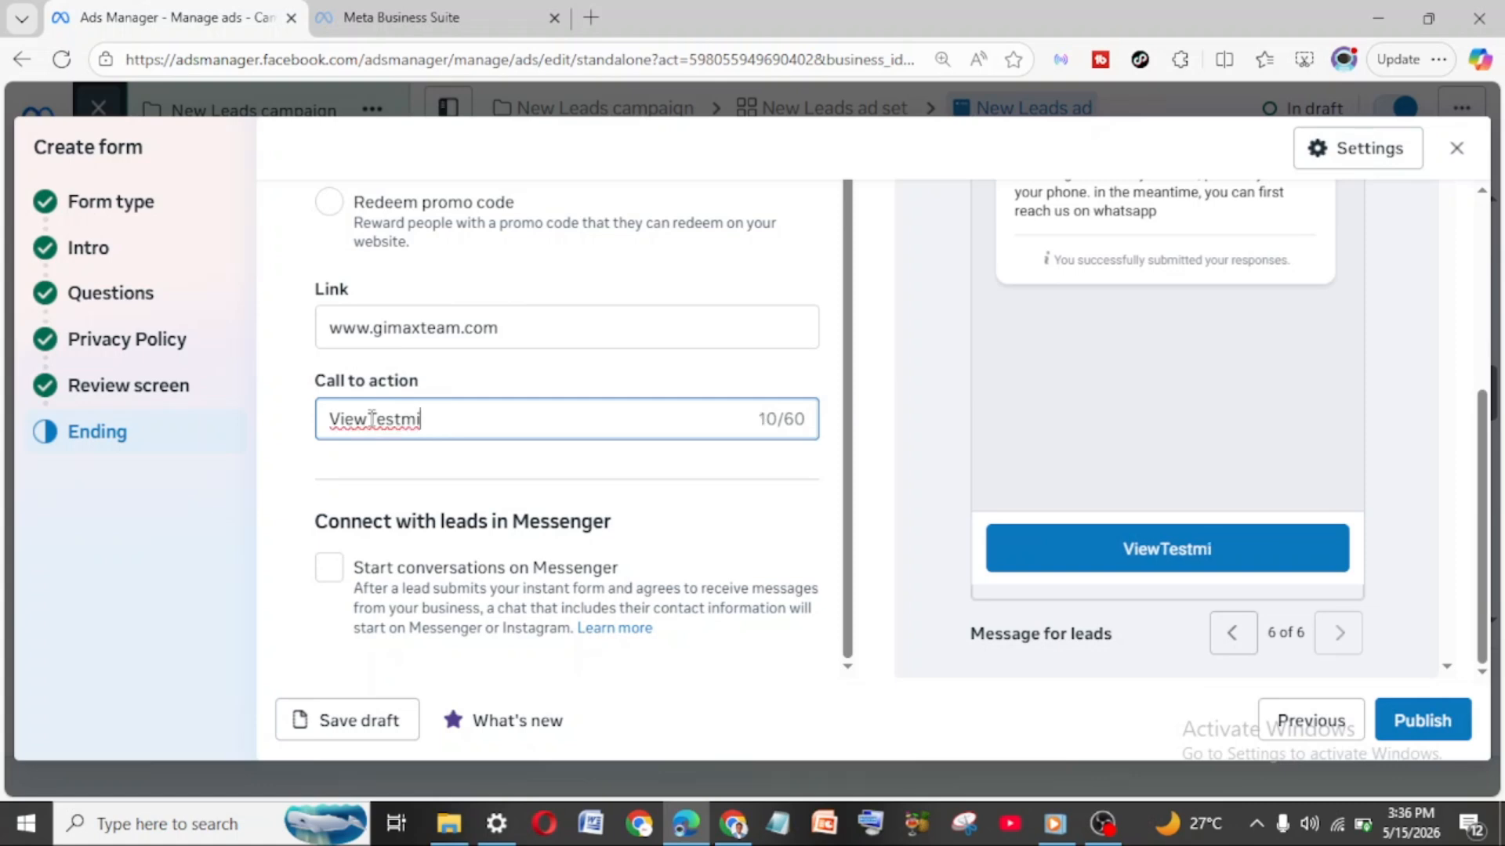
pyautogui.press('BackSpace')
pyautogui.press('BackSpace')
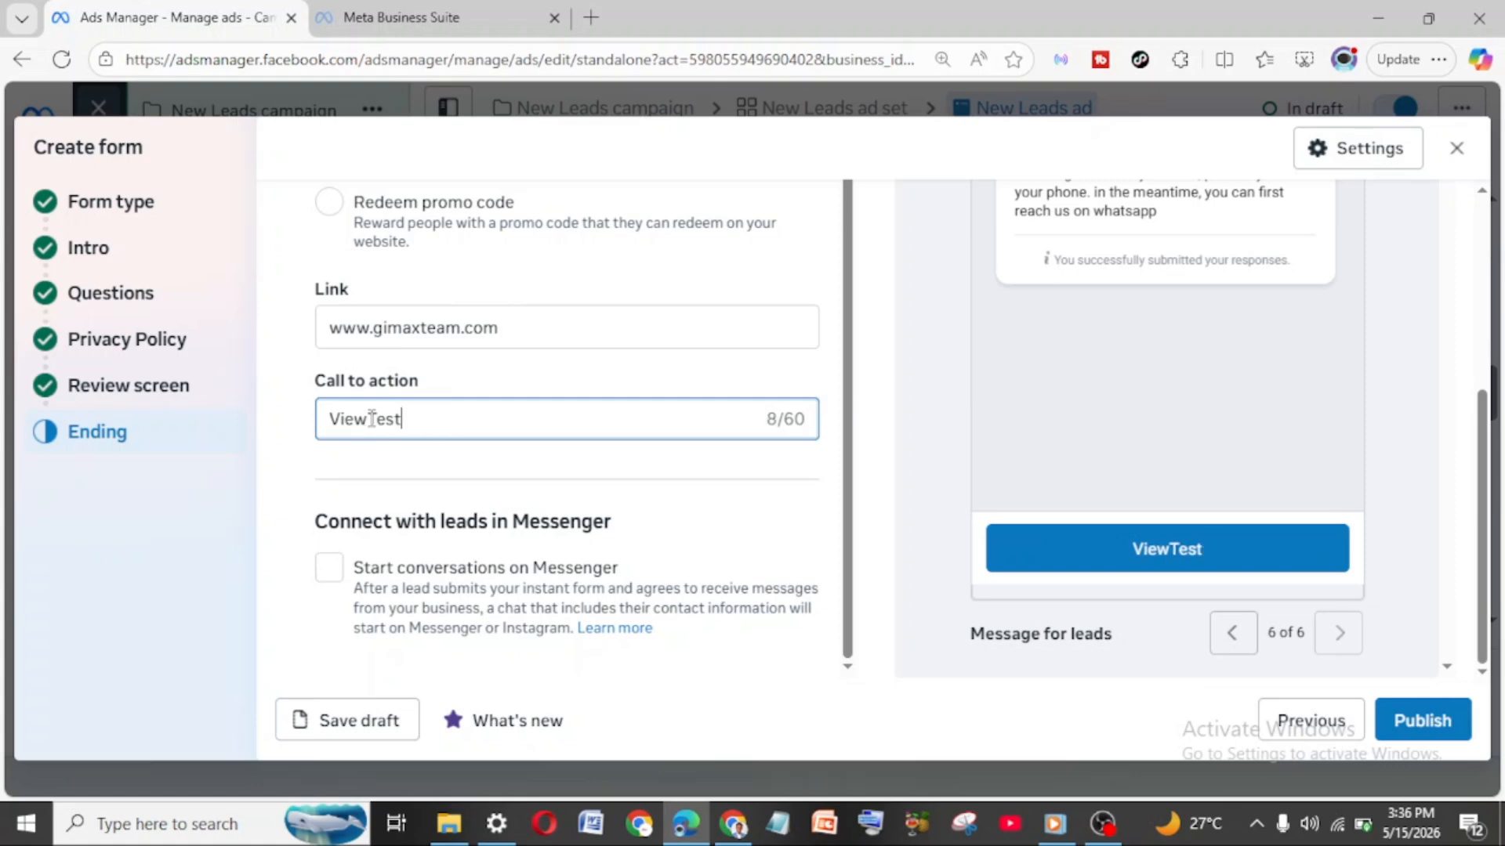
pyautogui.write('imonials')
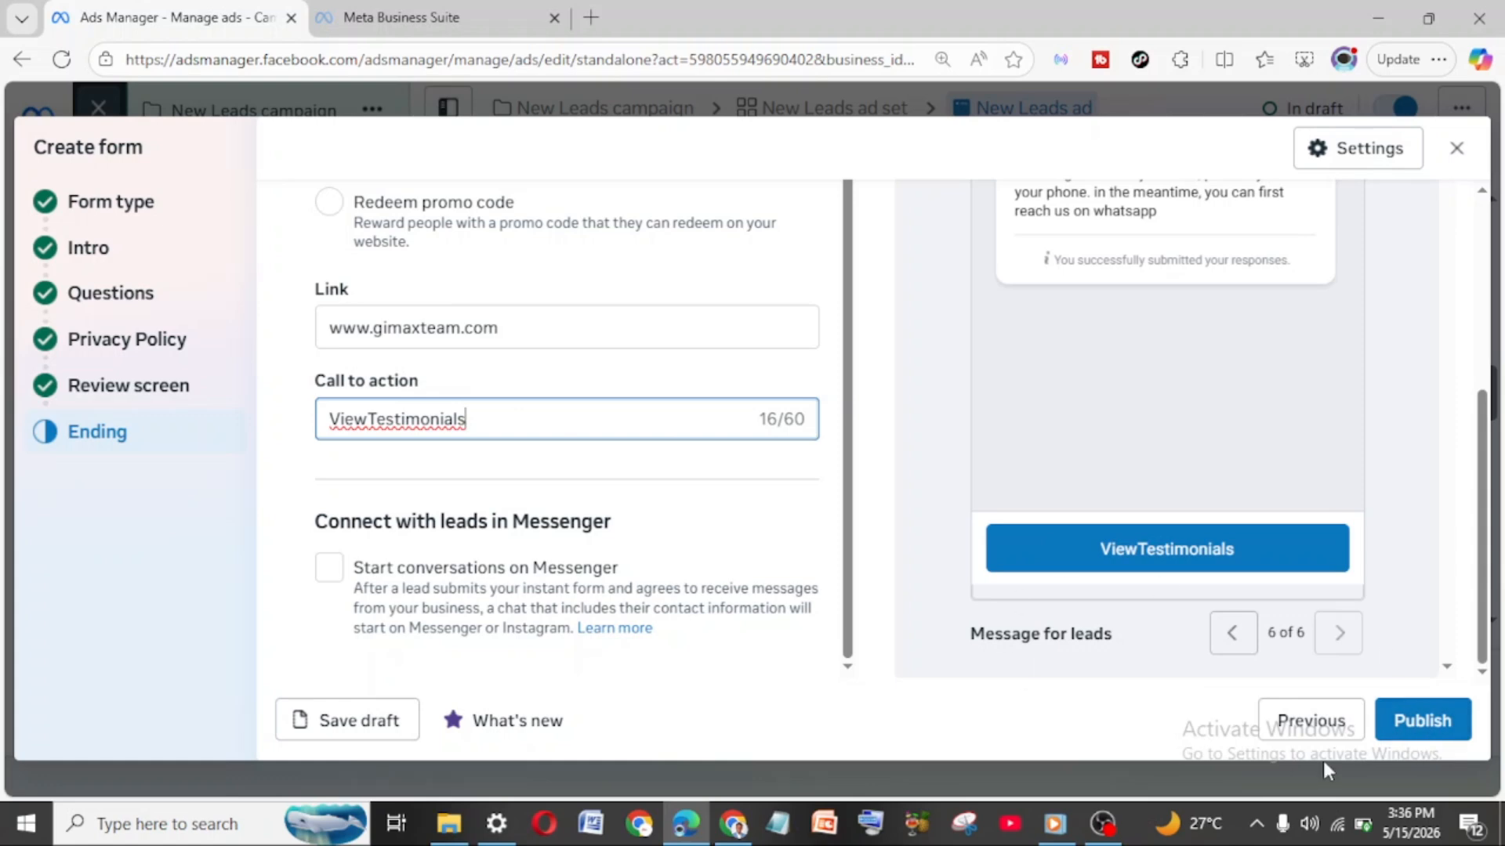
pyautogui.click(367, 418)
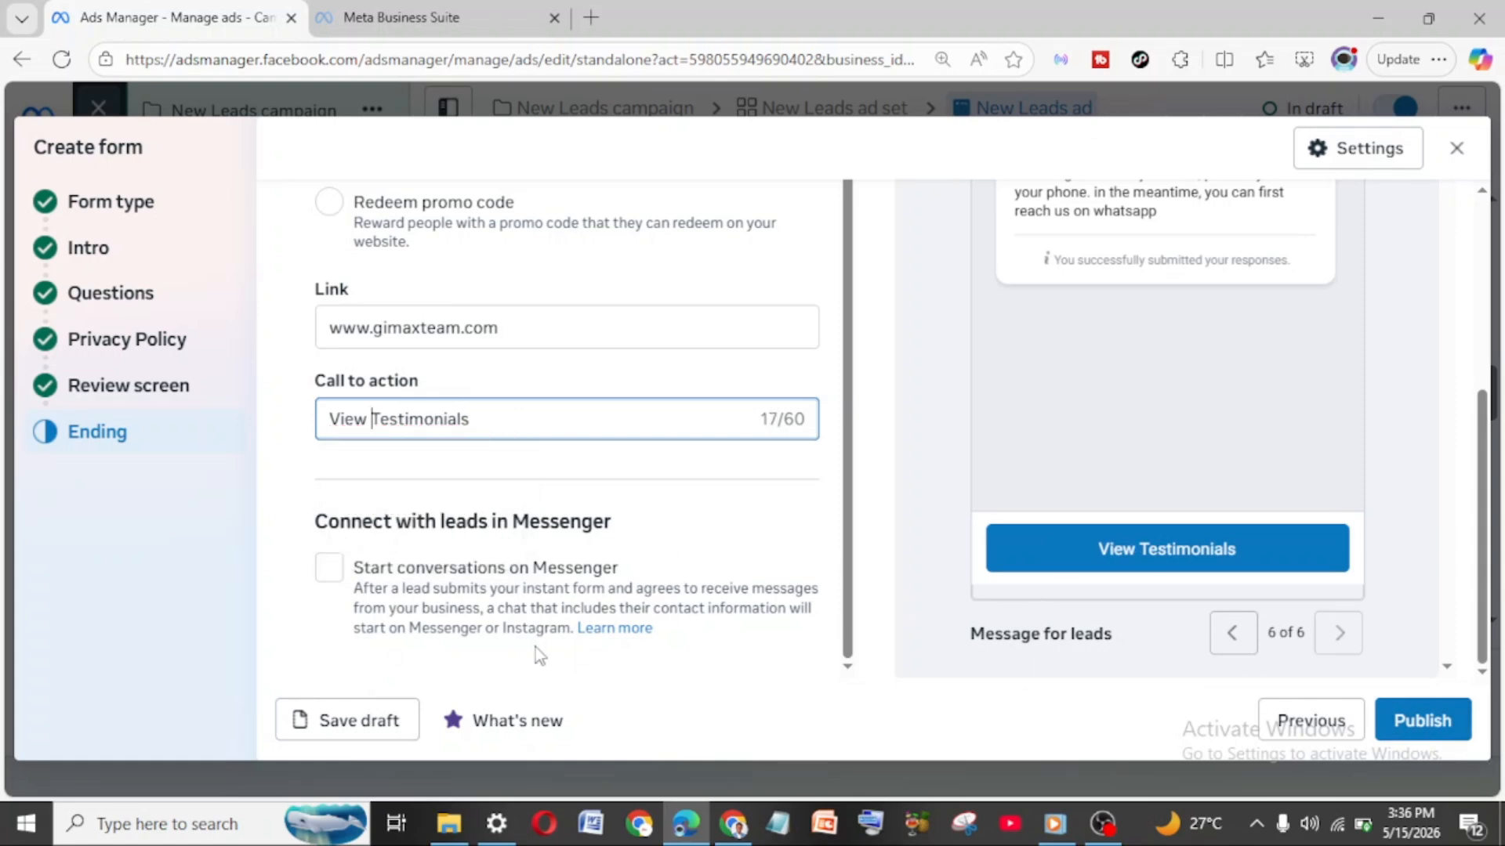
# Step: Try the option to start conversations on Messenger, leave it disabled, and publish the instant form
pyautogui.click(327, 568)
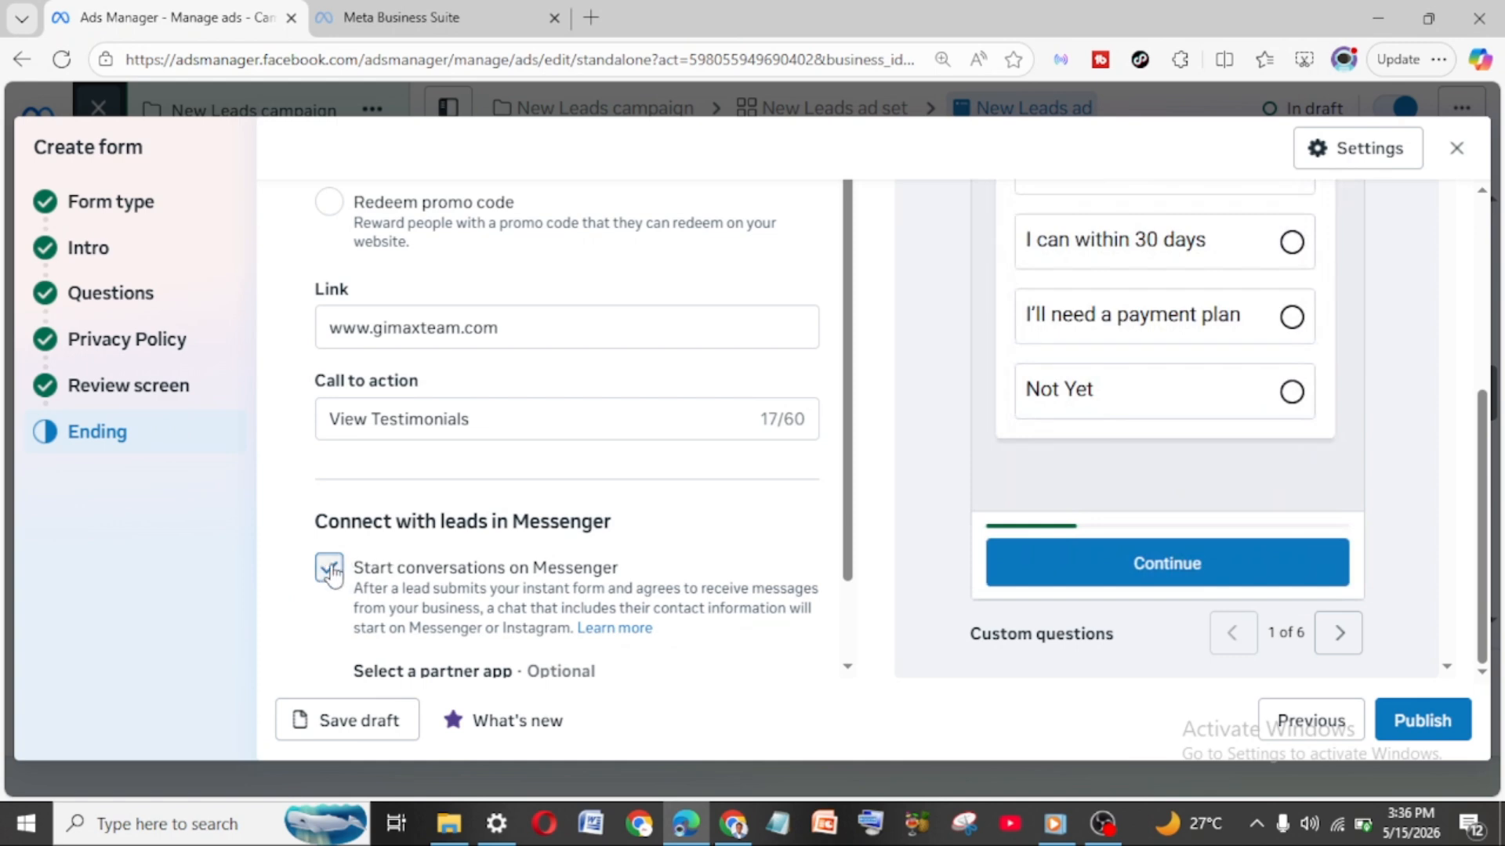
pyautogui.click(330, 573)
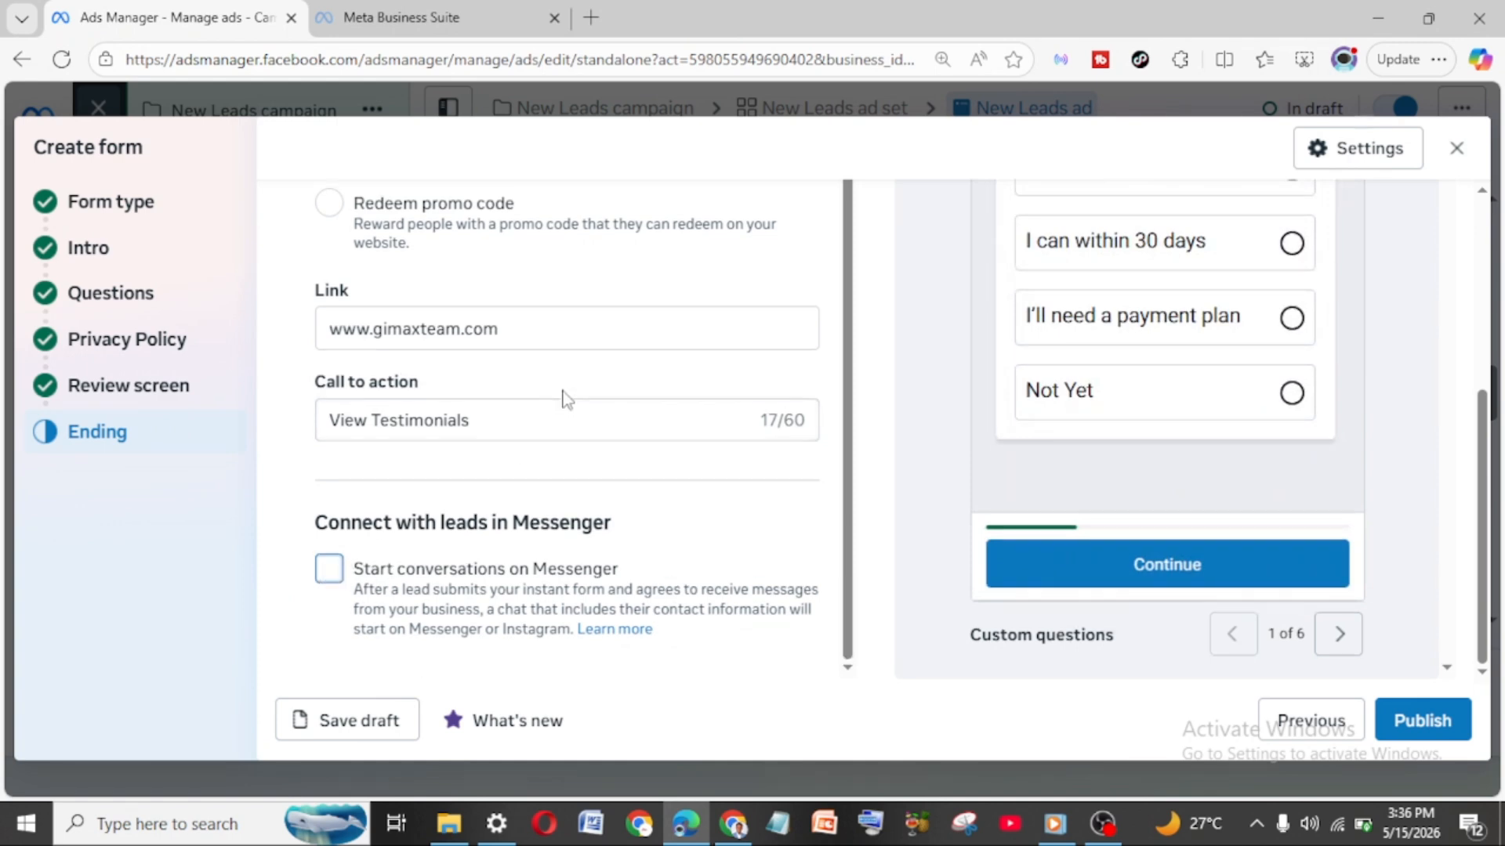
pyautogui.click(1425, 710)
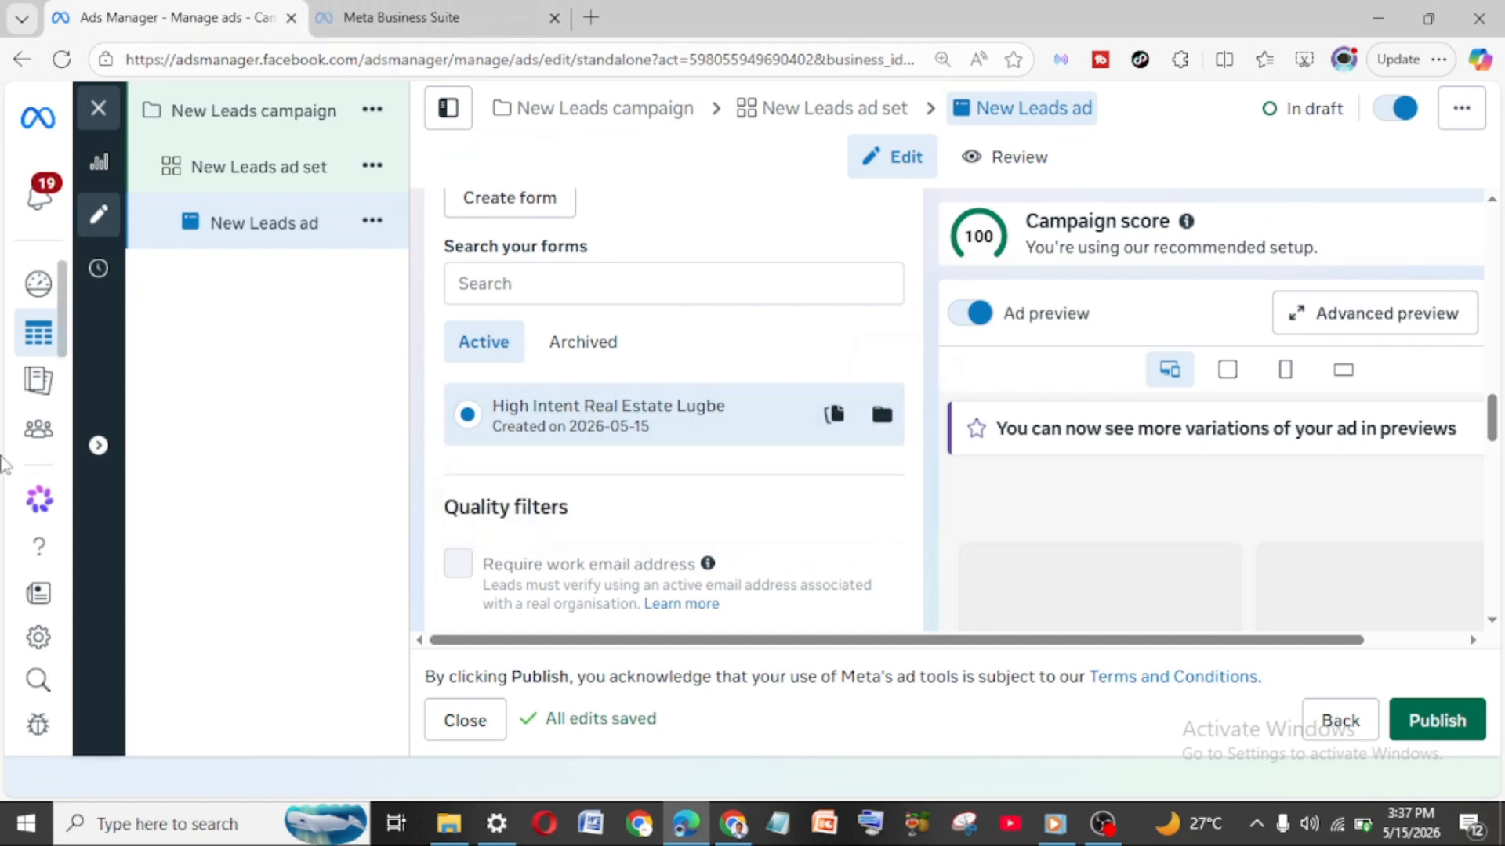
# Step: Review the ad's remaining settings, from the quality filters through ad creative and creative testing to tracking
pyautogui.moveTo(25, 394)
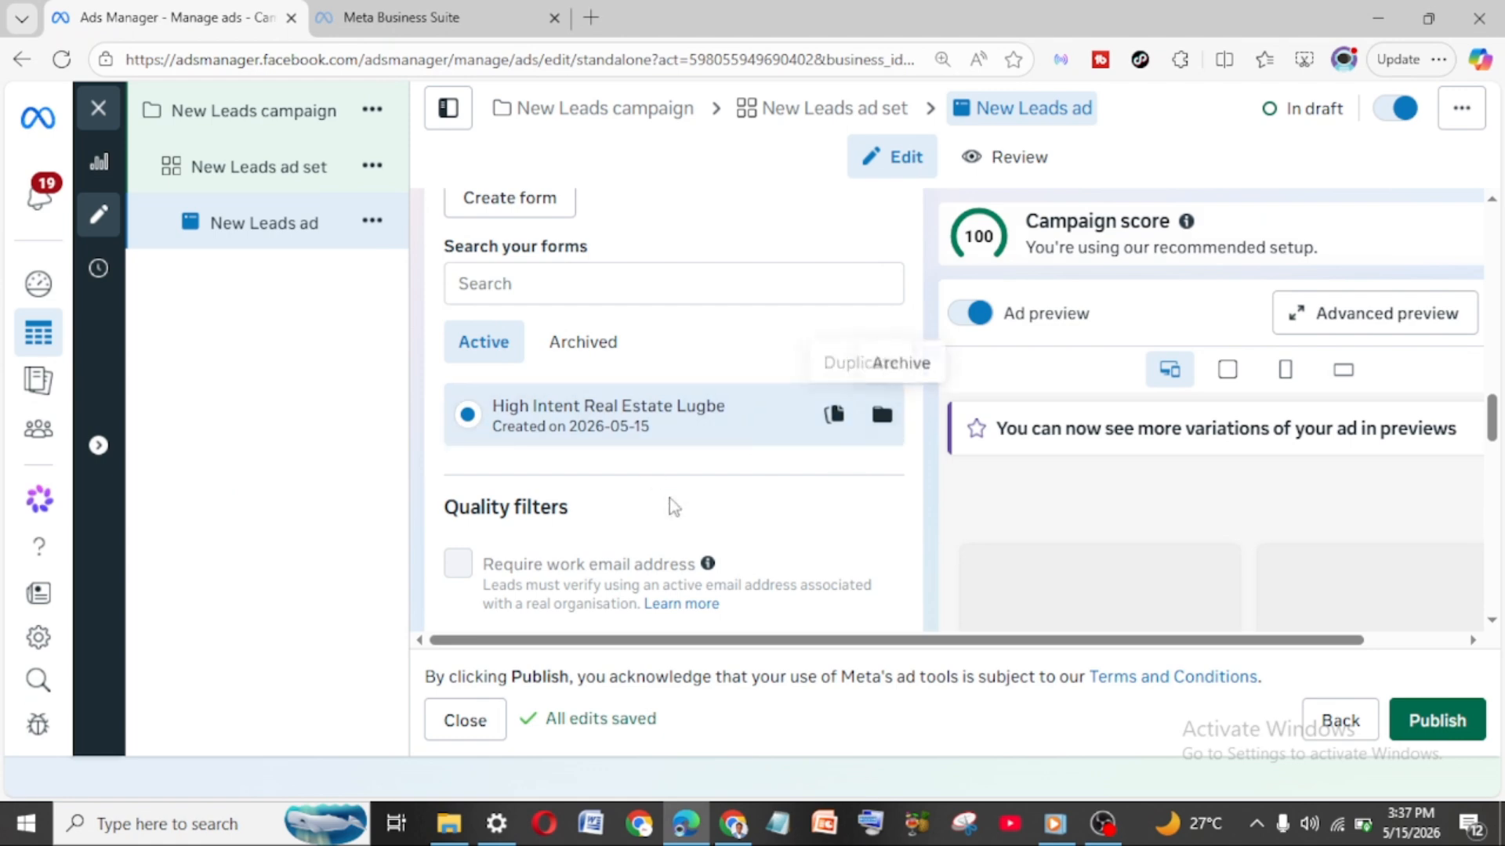
pyautogui.scroll(-3, 671, 501)
pyautogui.scroll(3, 671, 506)
pyautogui.scroll(-6, 673, 508)
pyautogui.scroll(-8, 670, 505)
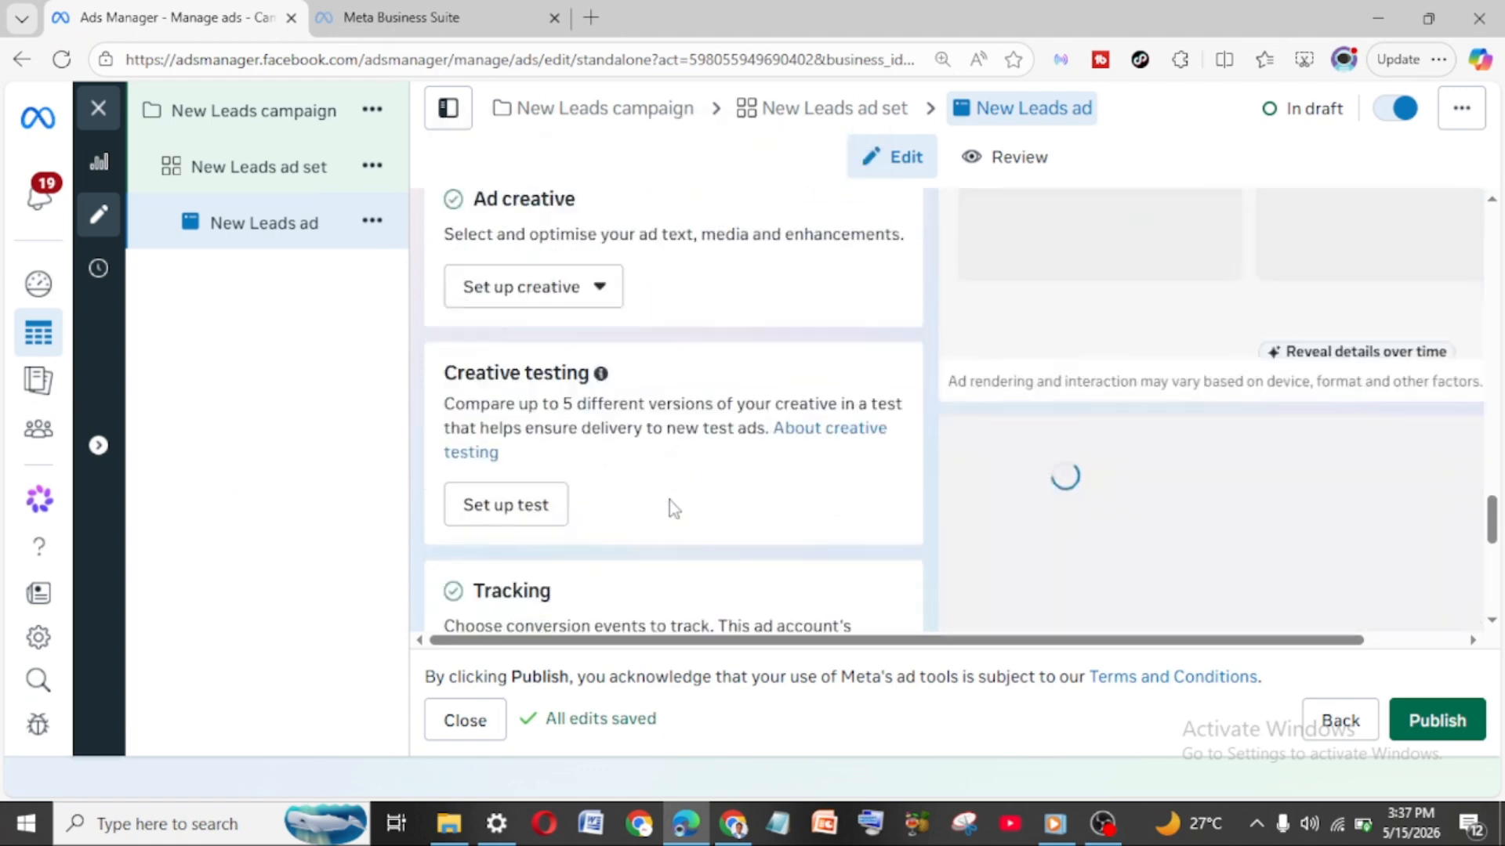
pyautogui.scroll(4, 670, 505)
pyautogui.scroll(-3, 671, 505)
pyautogui.scroll(-5, 671, 505)
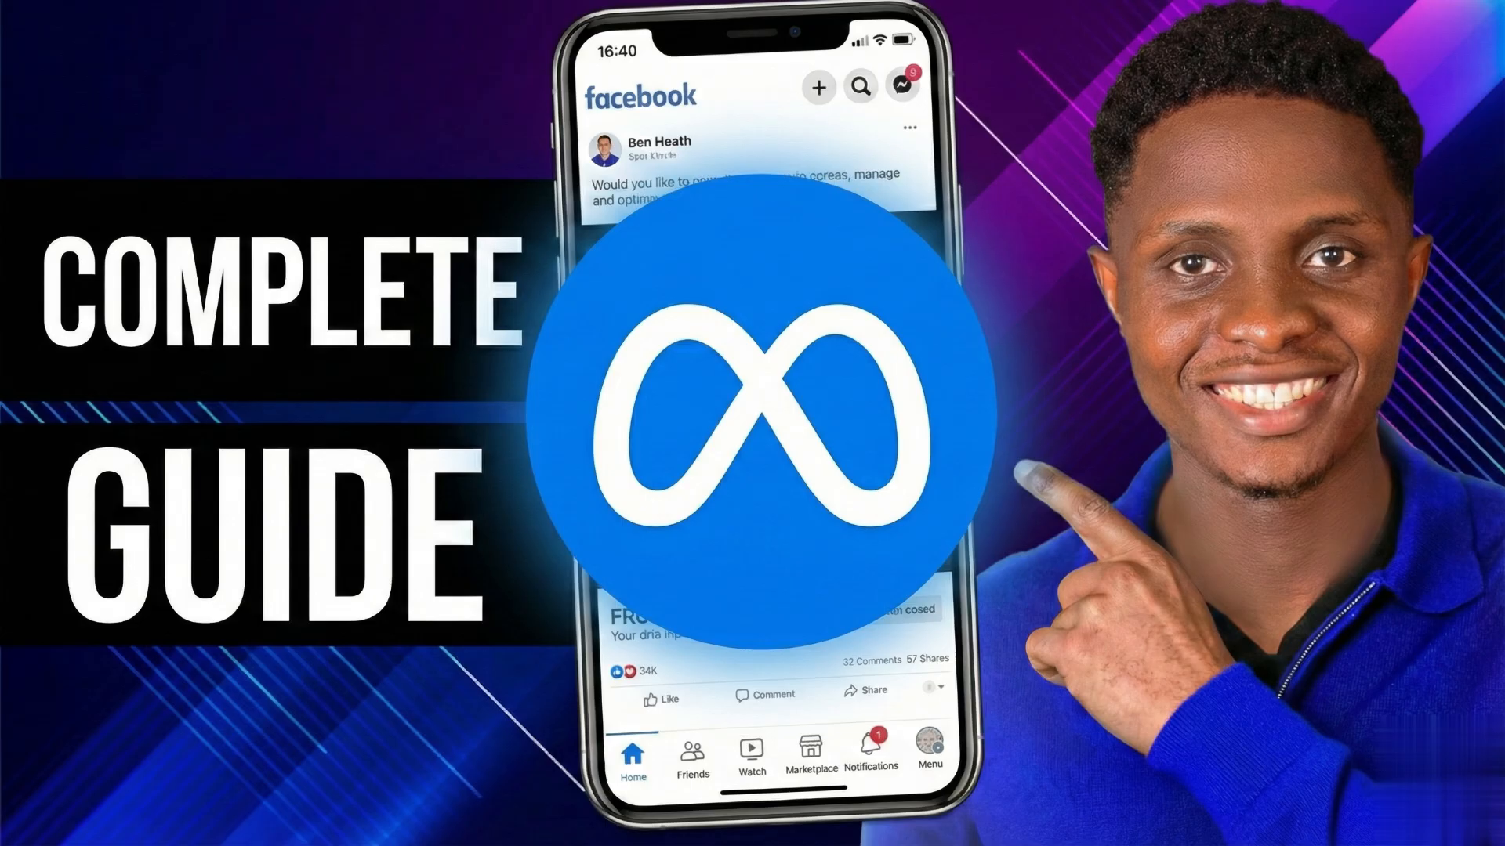
pyautogui.moveTo(707, 840)
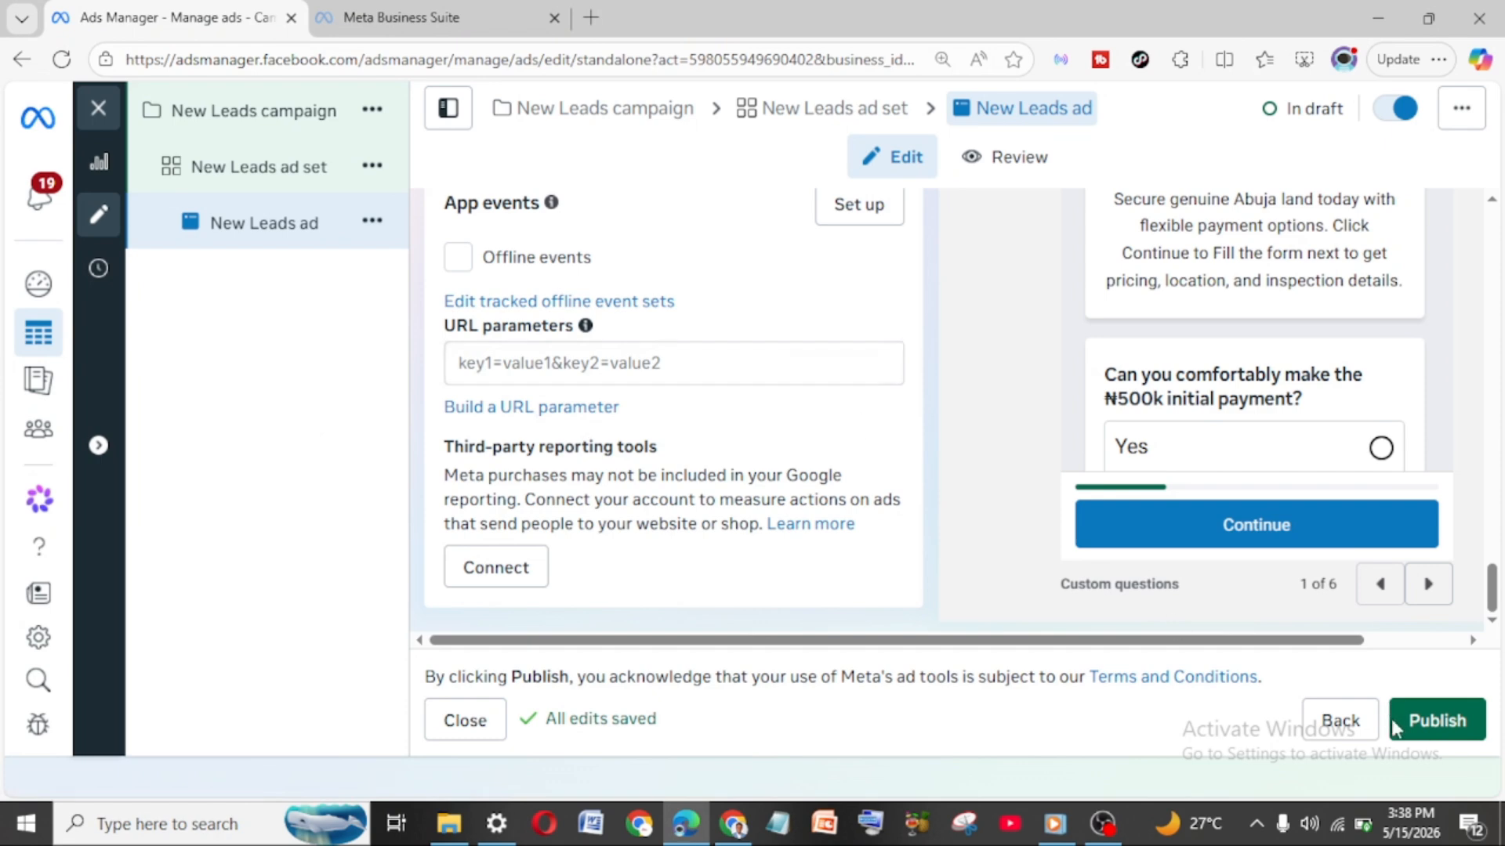
# Step: Find Instant Forms among all the advertising tools and open it
pyautogui.moveTo(40, 651)
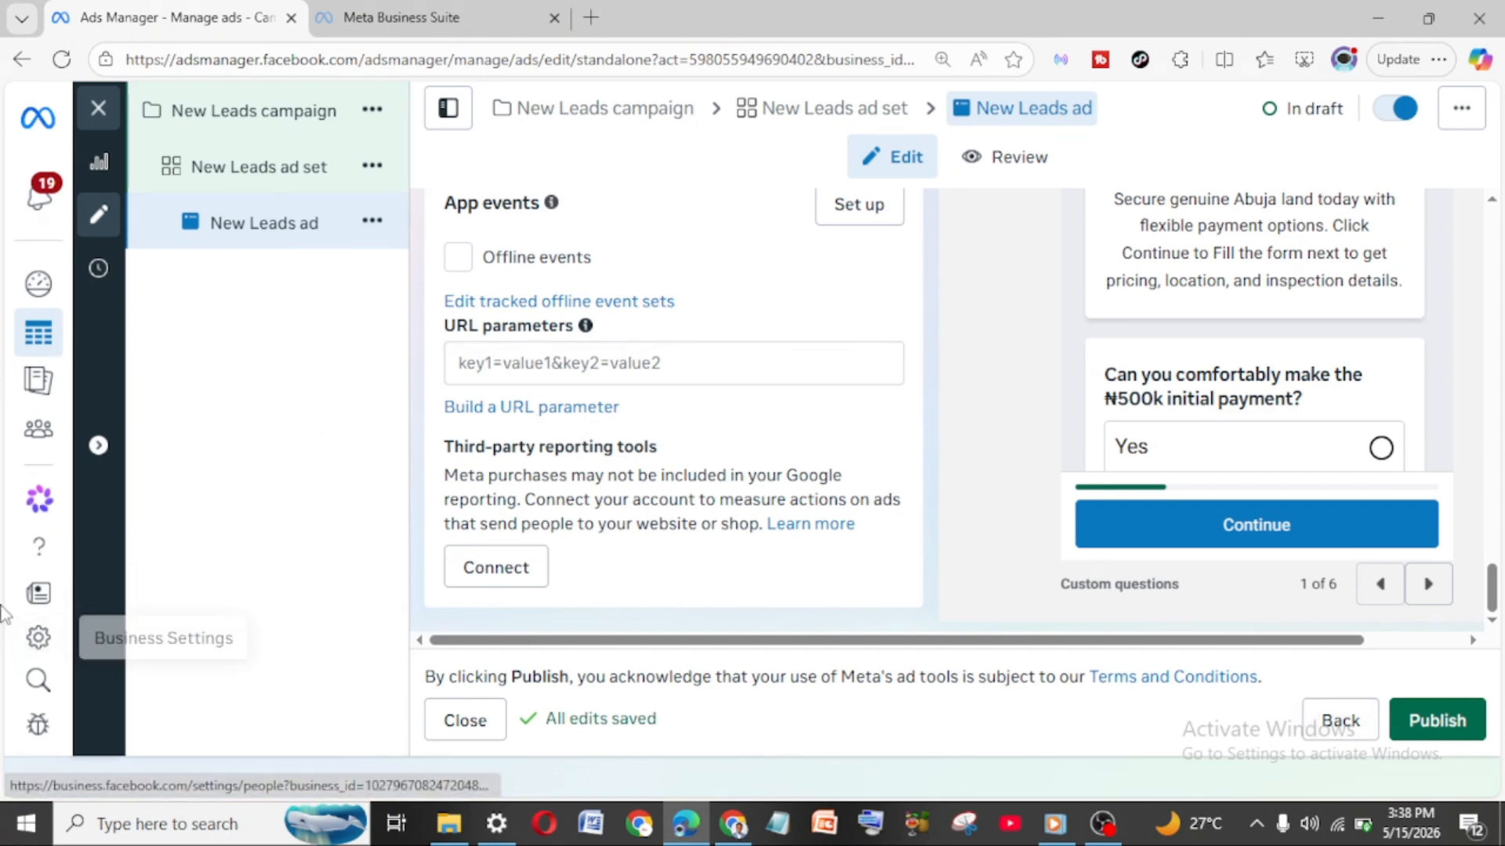
pyautogui.moveTo(6, 469)
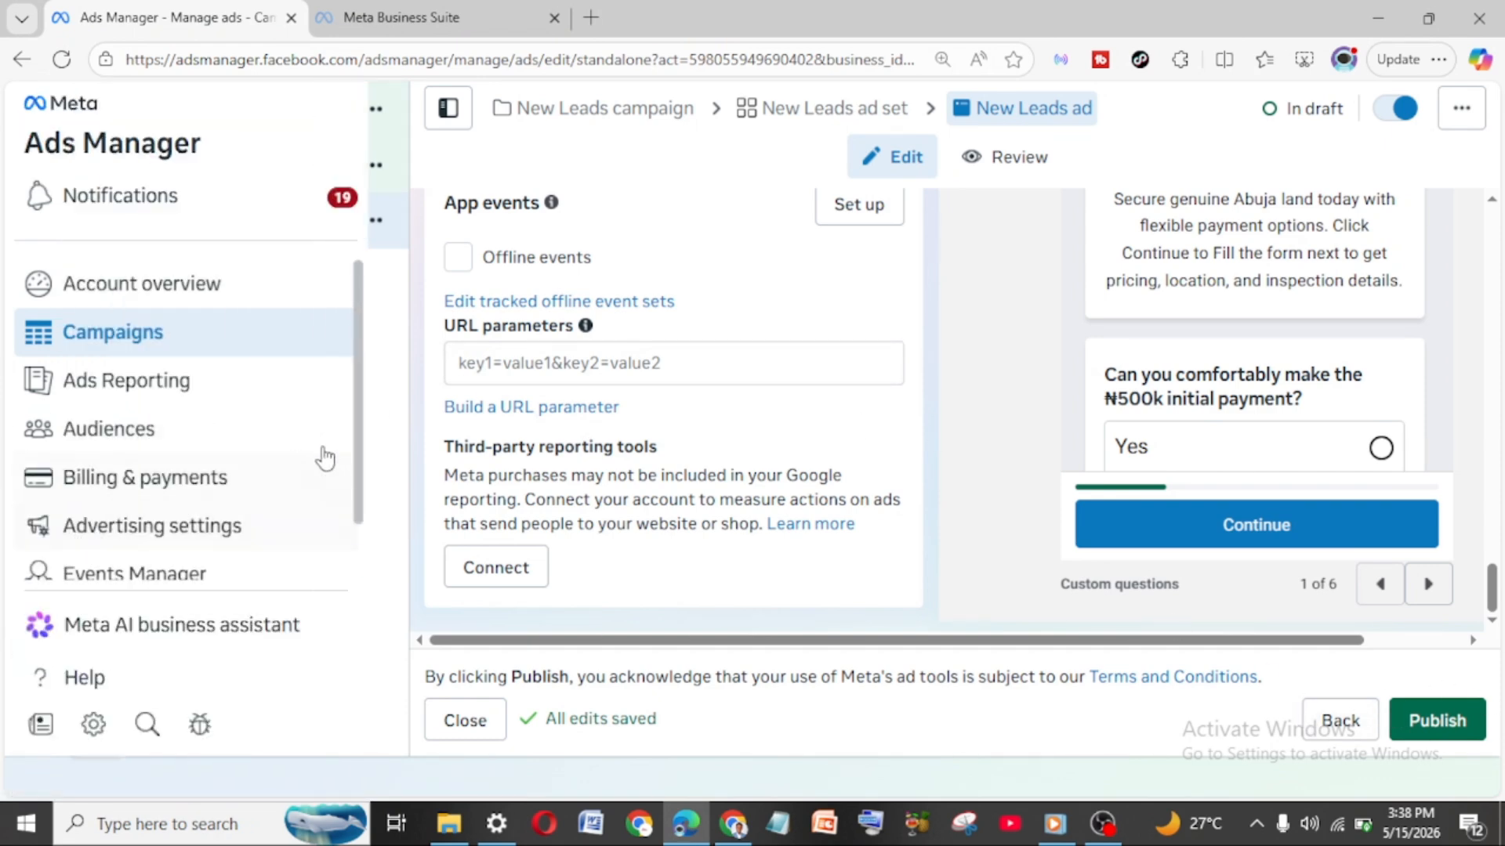
pyautogui.scroll(-1, 362, 443)
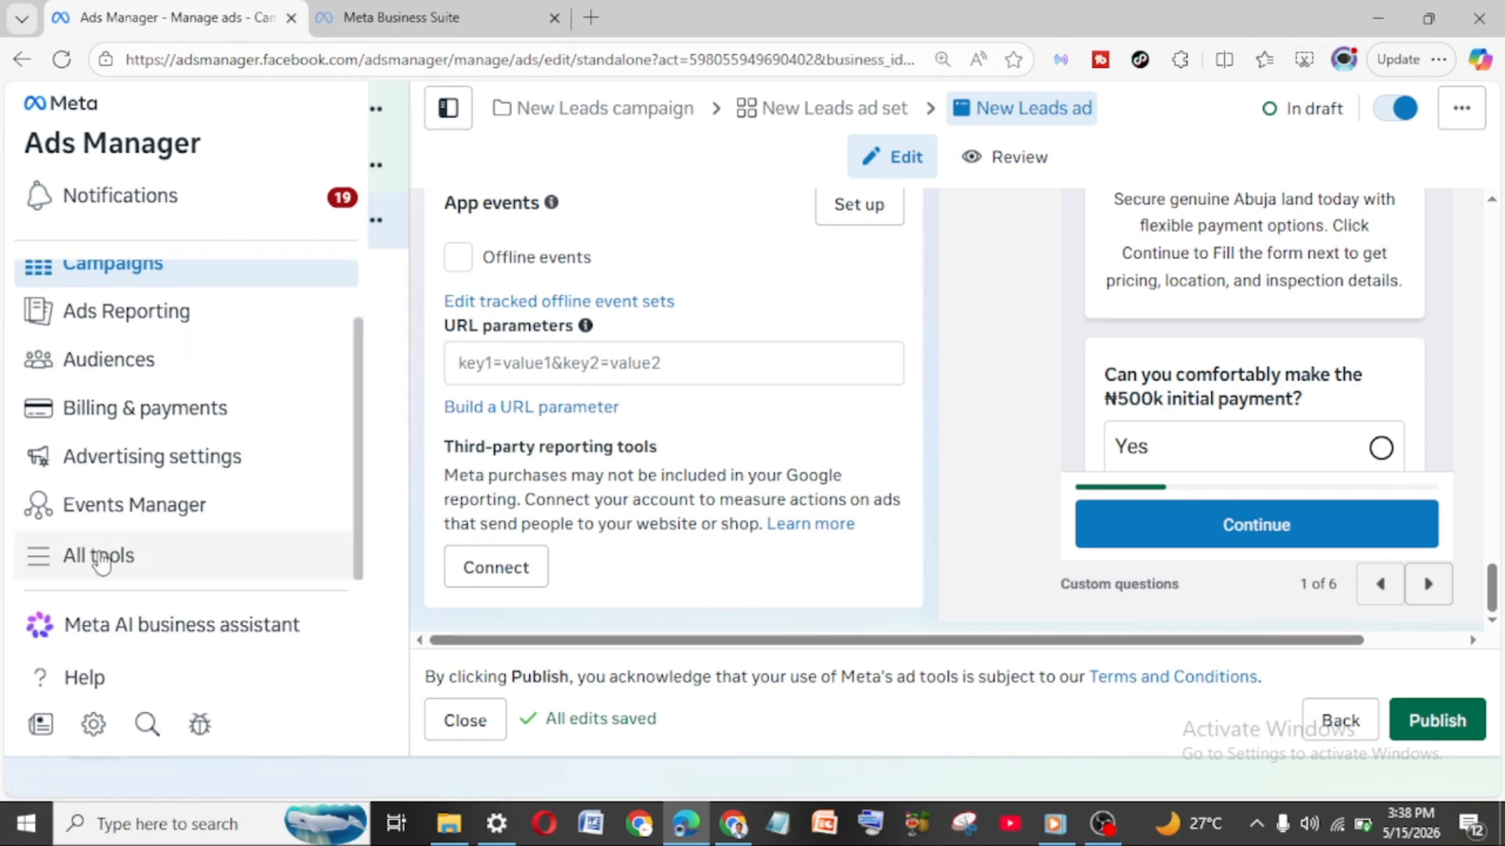
pyautogui.click(99, 561)
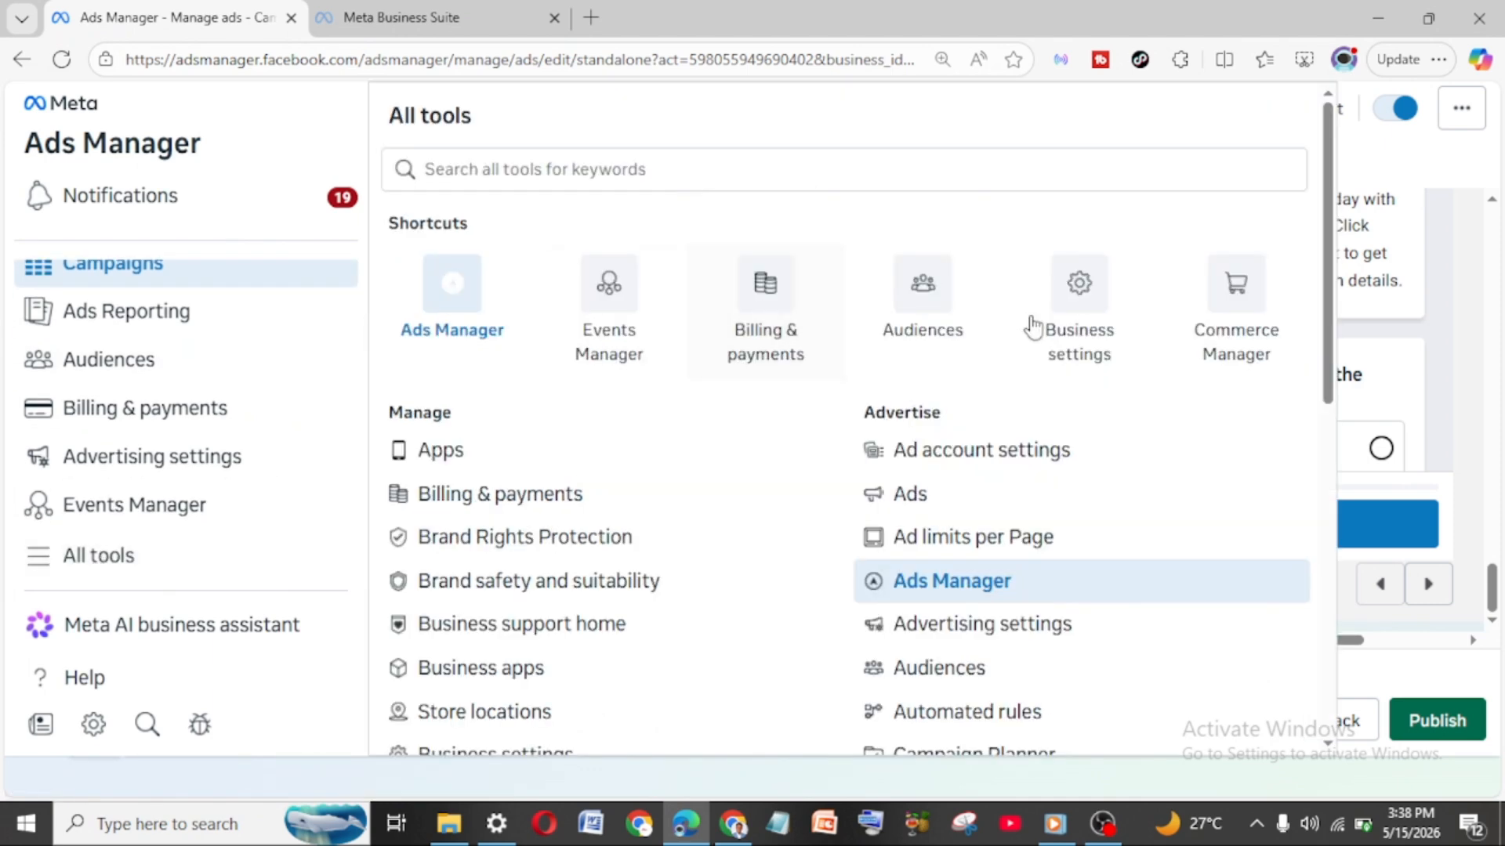
pyautogui.scroll(-3, 964, 631)
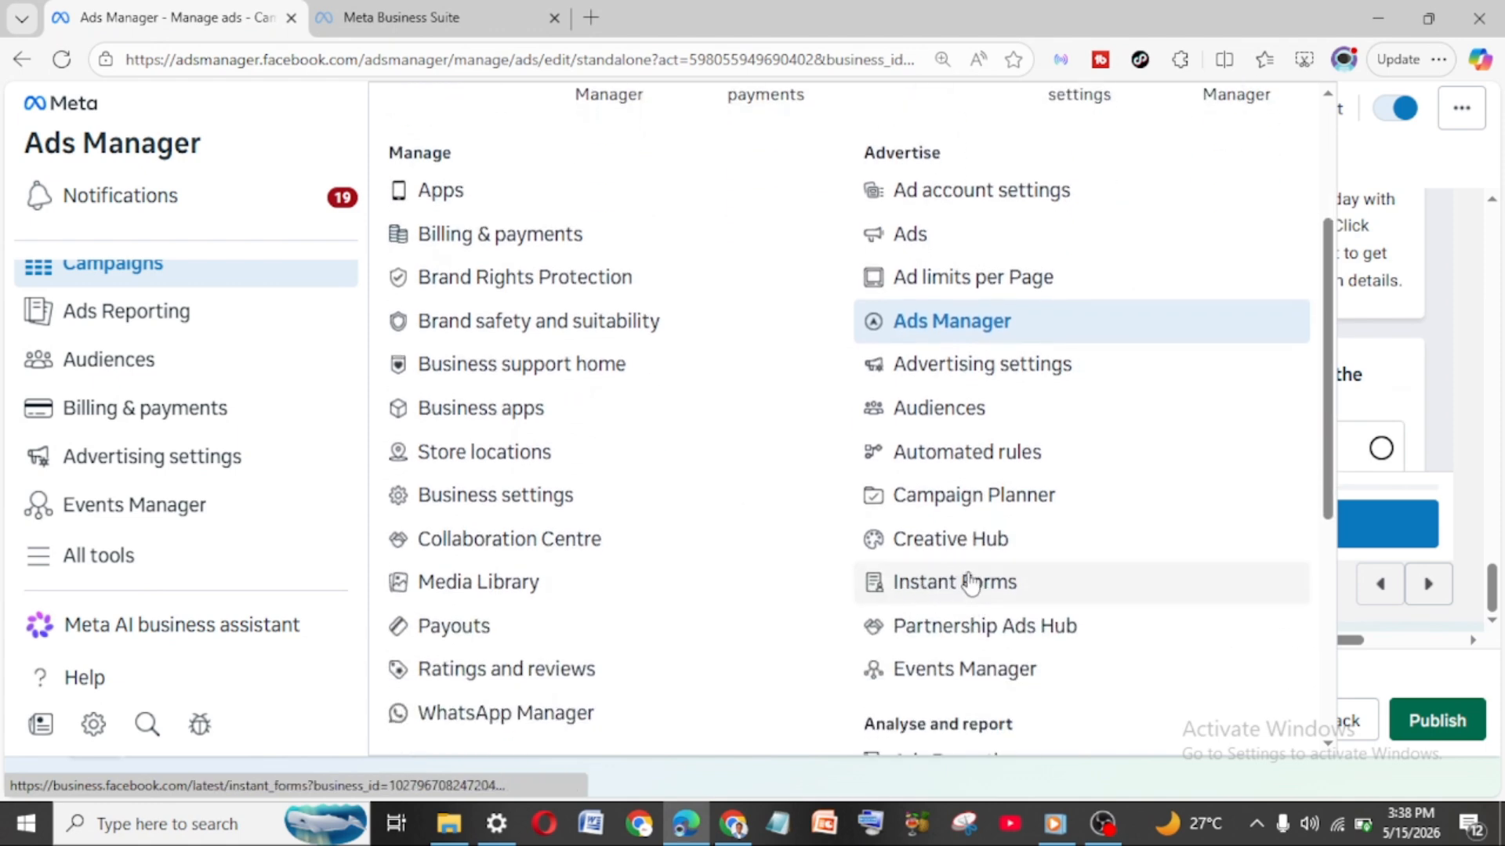
pyautogui.click(950, 590)
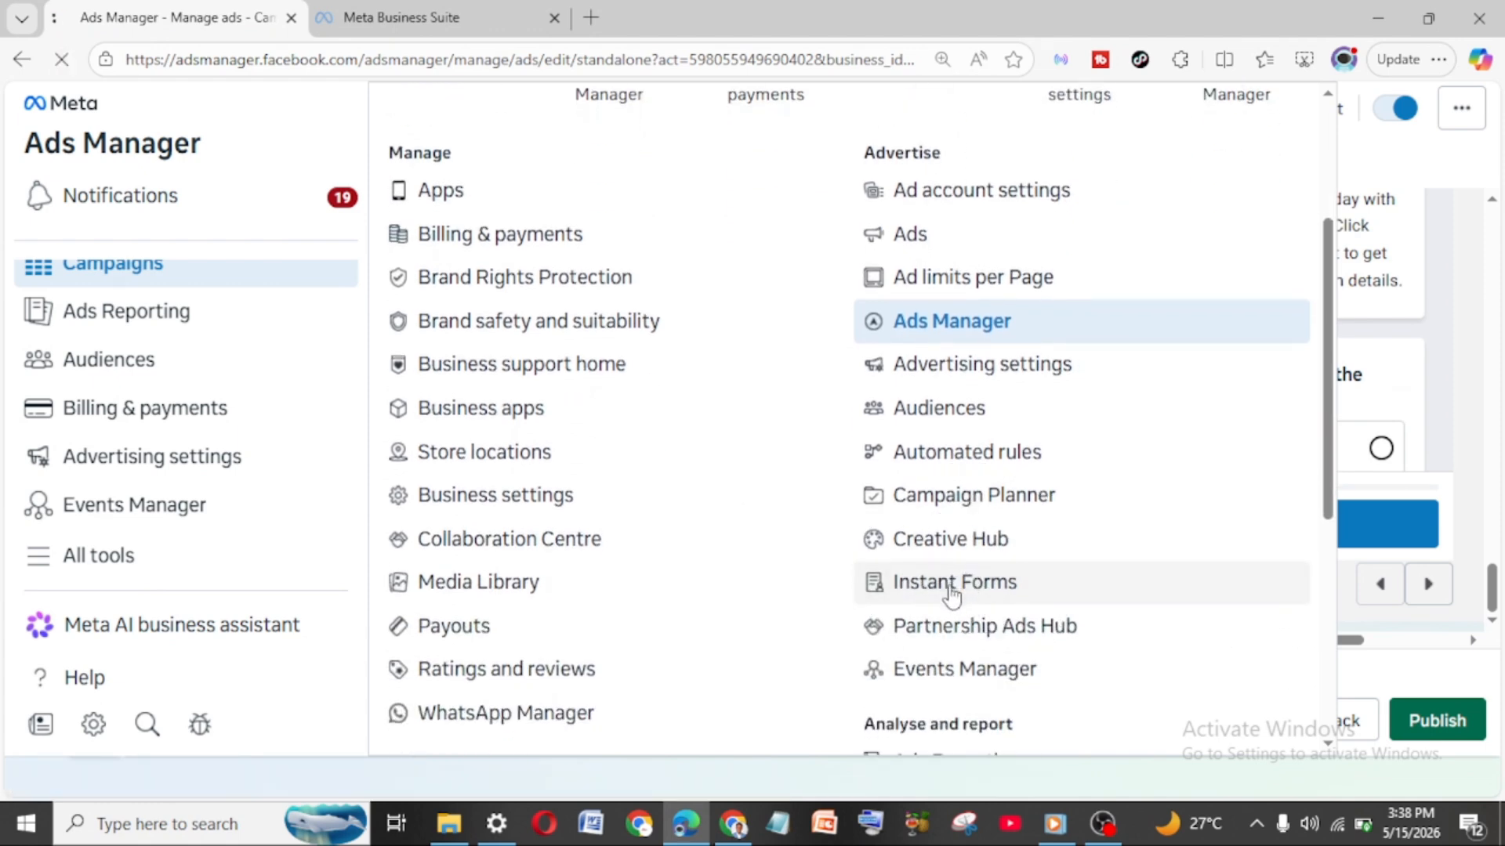
# Step: Switch to the already loaded Meta Business Suite page and look through its lead forms down to the oldest, Online Study
pyautogui.click(430, 17)
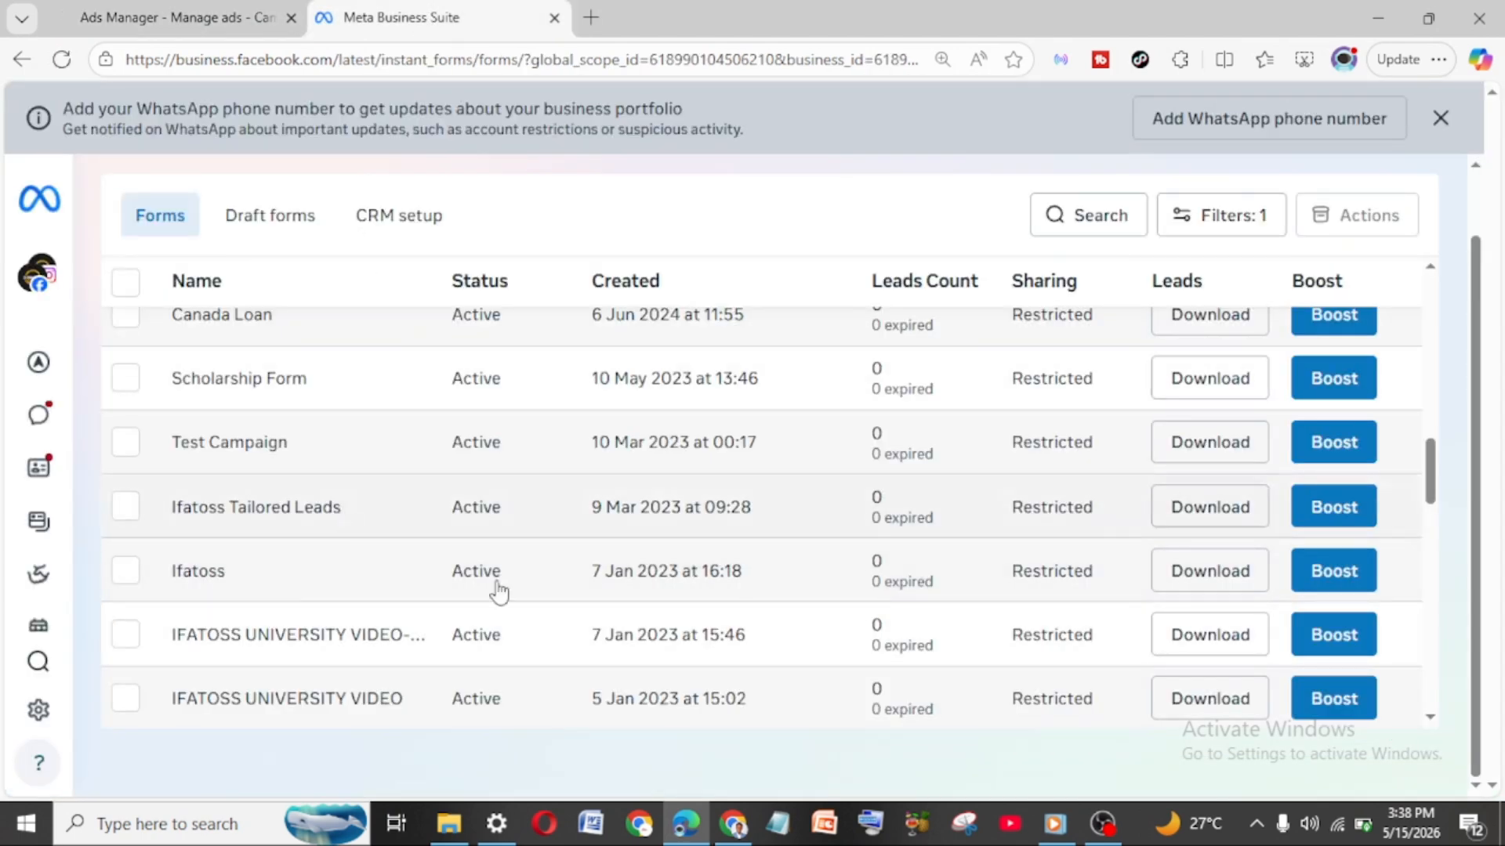
pyautogui.scroll(-8, 994, 626)
pyautogui.scroll(-10, 994, 626)
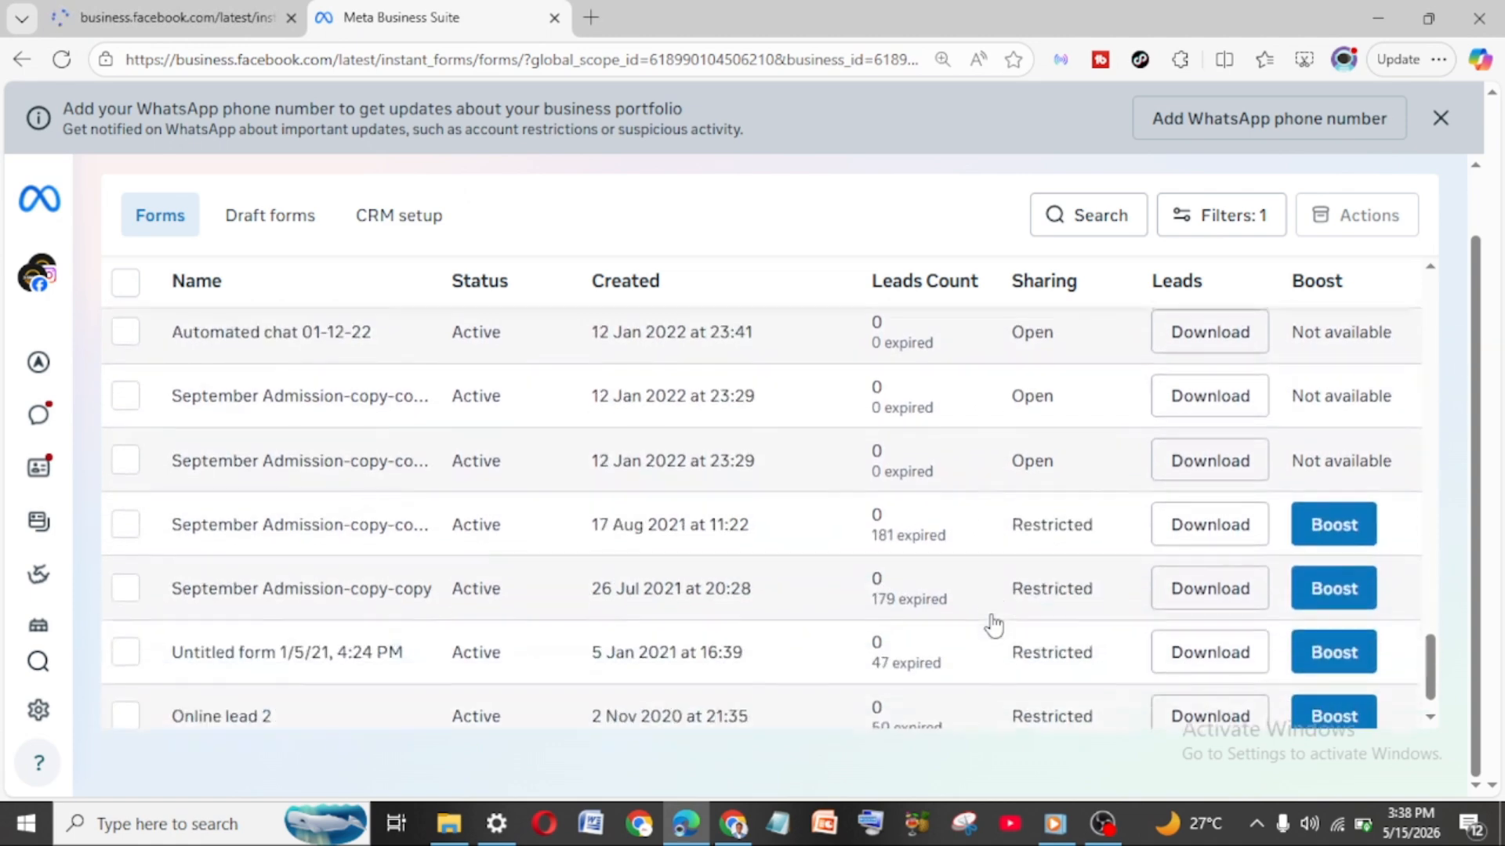
pyautogui.scroll(2, 993, 625)
pyautogui.scroll(1, 994, 625)
pyautogui.scroll(-3, 994, 625)
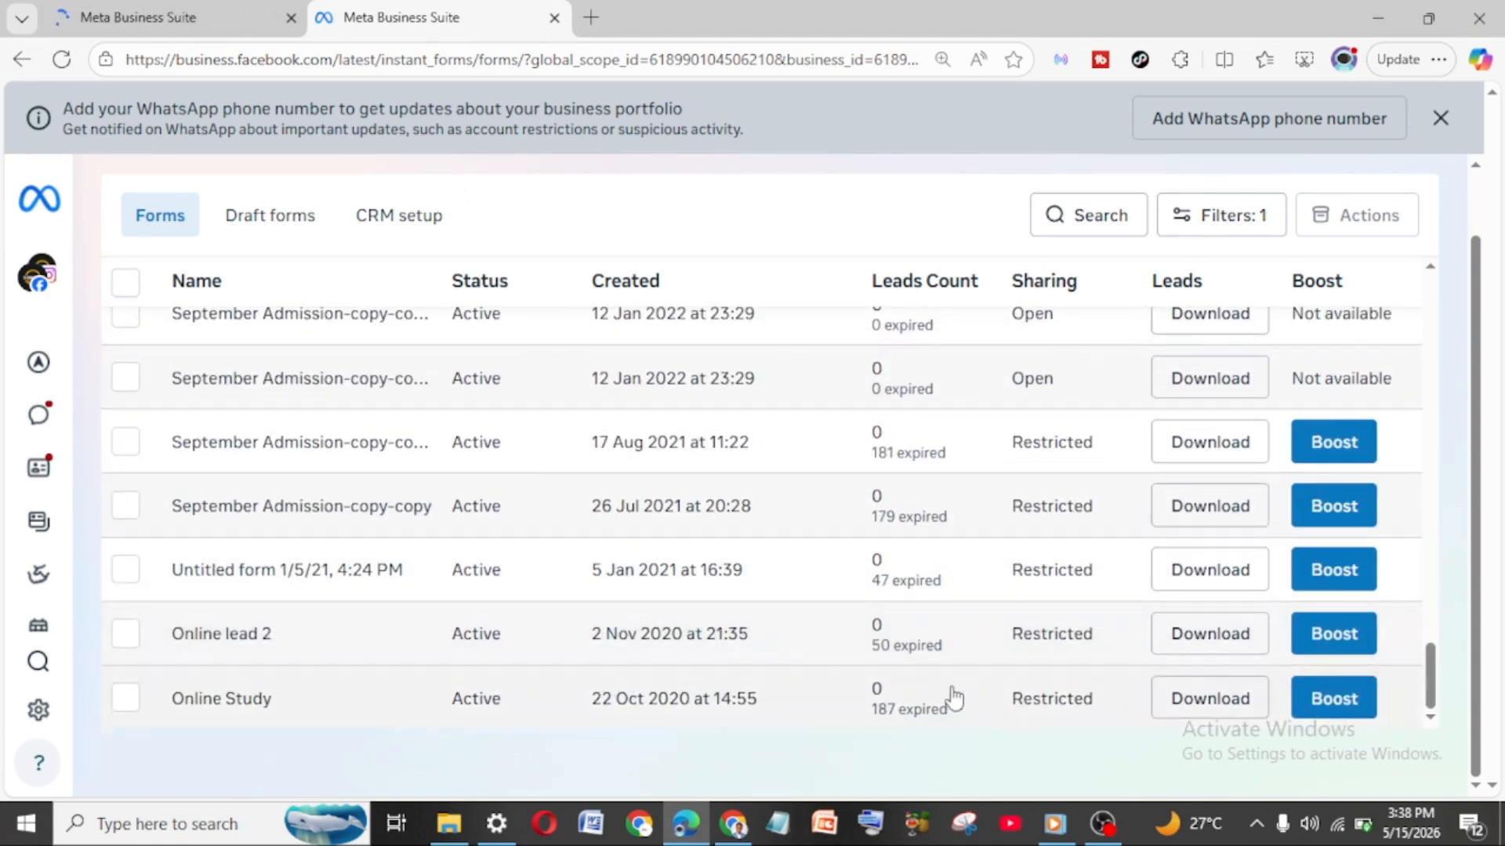
# Step: Open the lead download options for the Online Study form, choose download by date range and set the range to Yesterday
pyautogui.click(1228, 708)
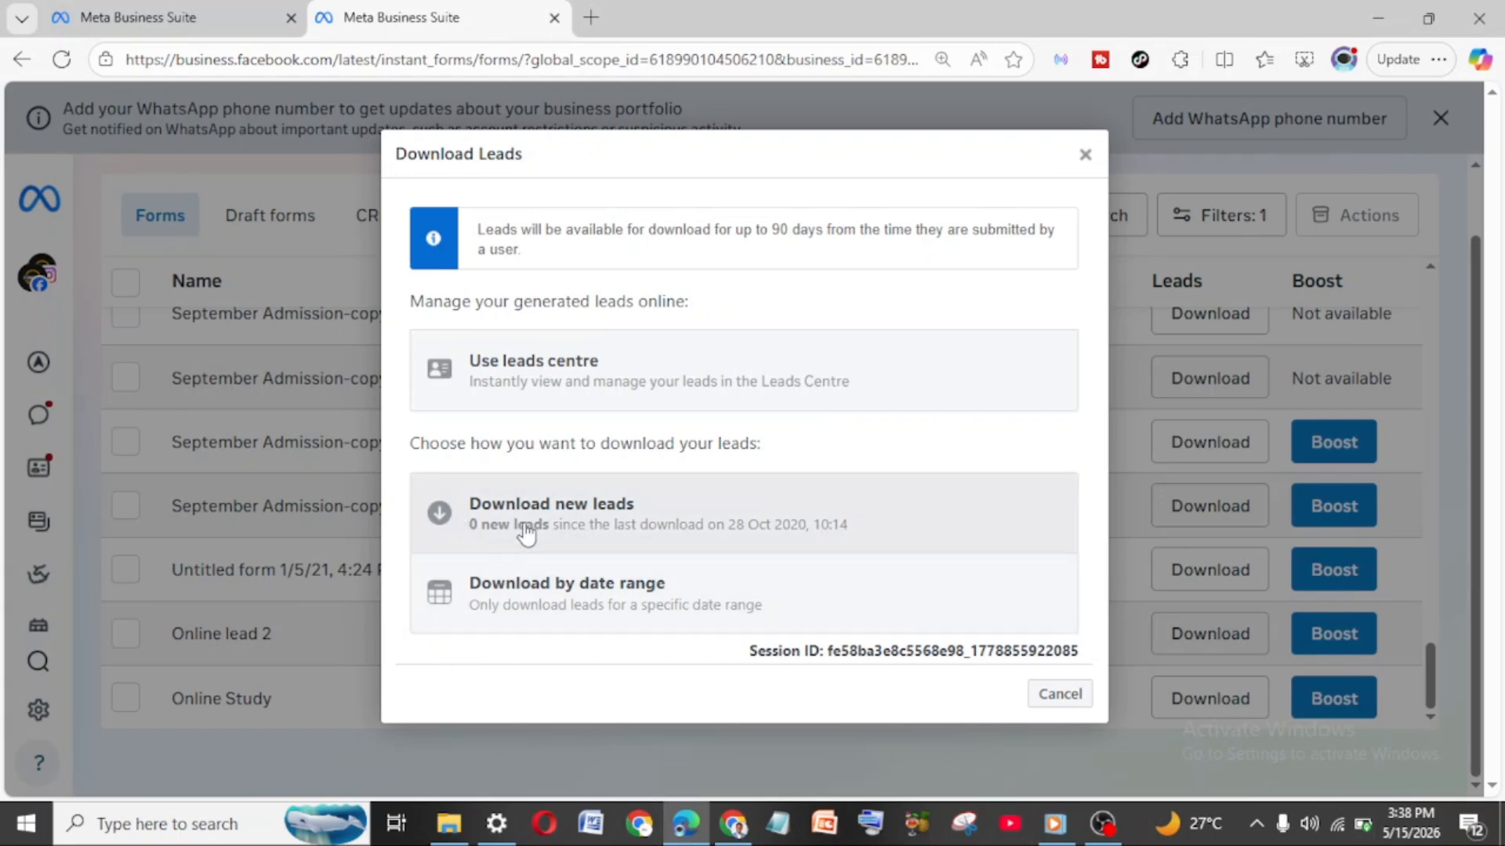
pyautogui.click(594, 523)
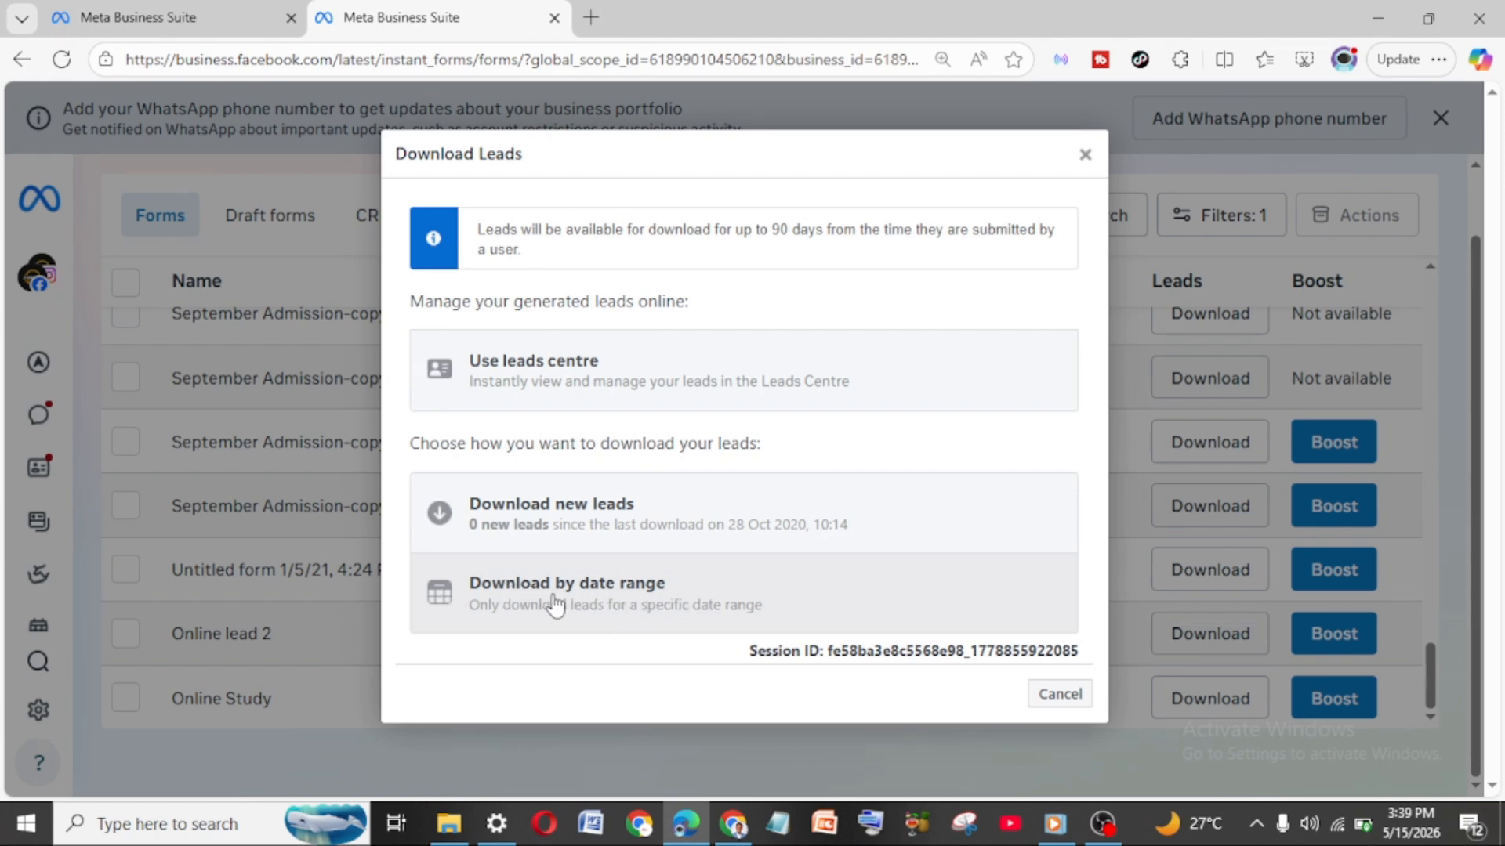
pyautogui.click(592, 603)
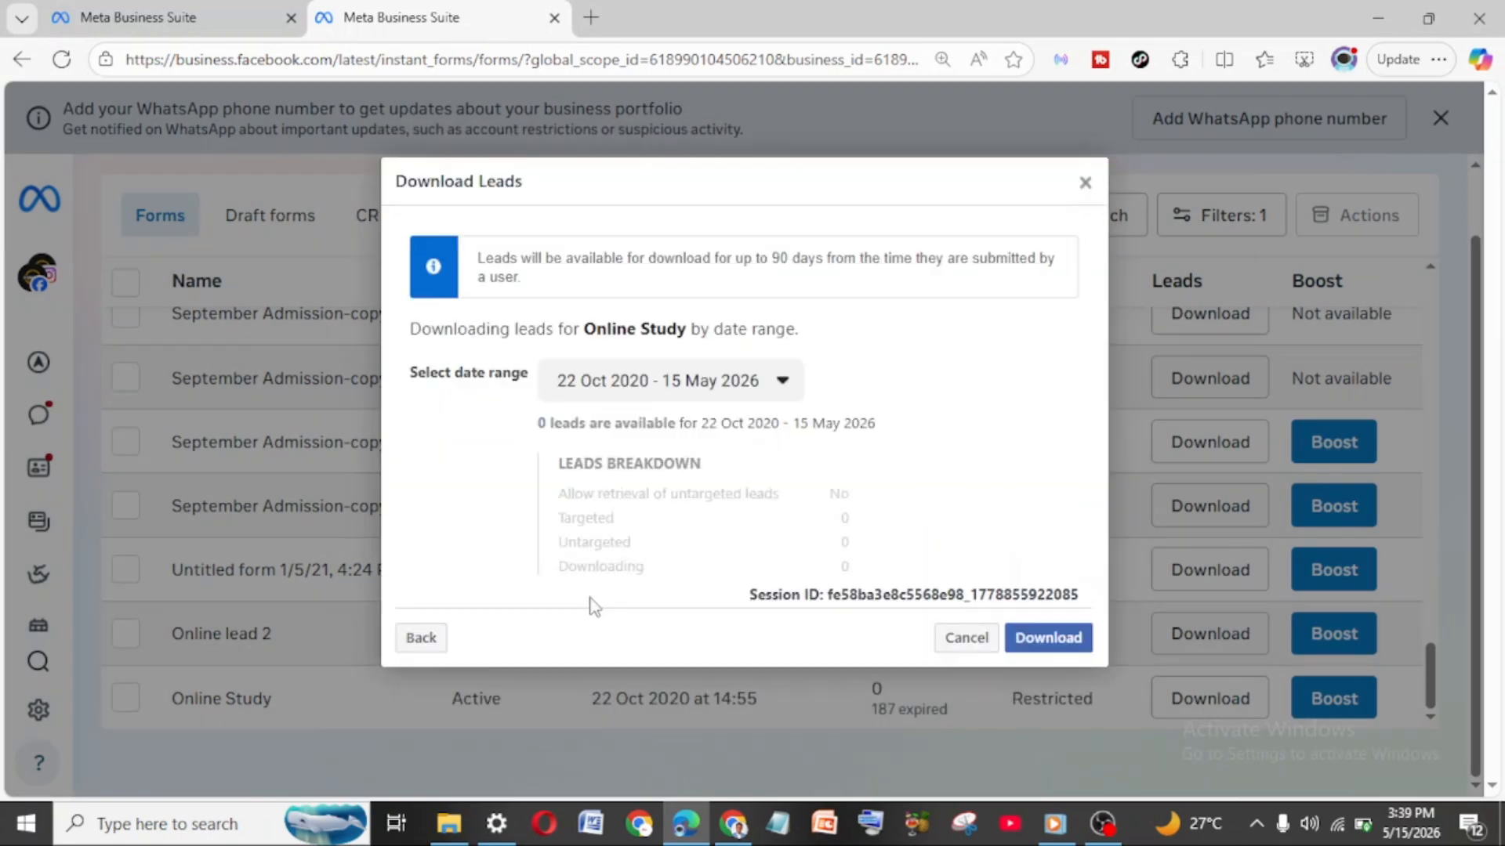
pyautogui.click(625, 392)
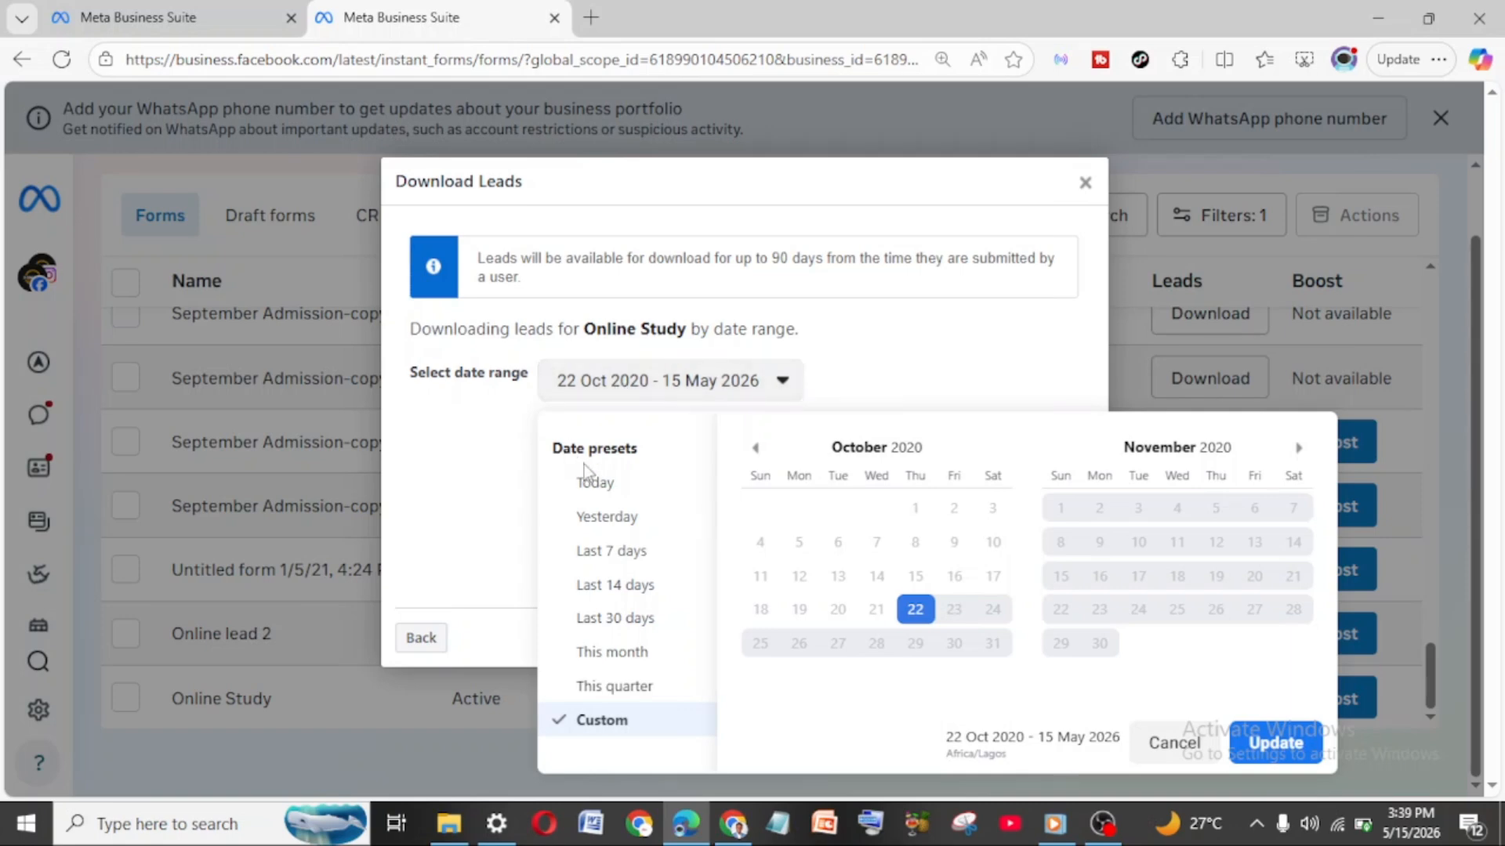
pyautogui.click(597, 519)
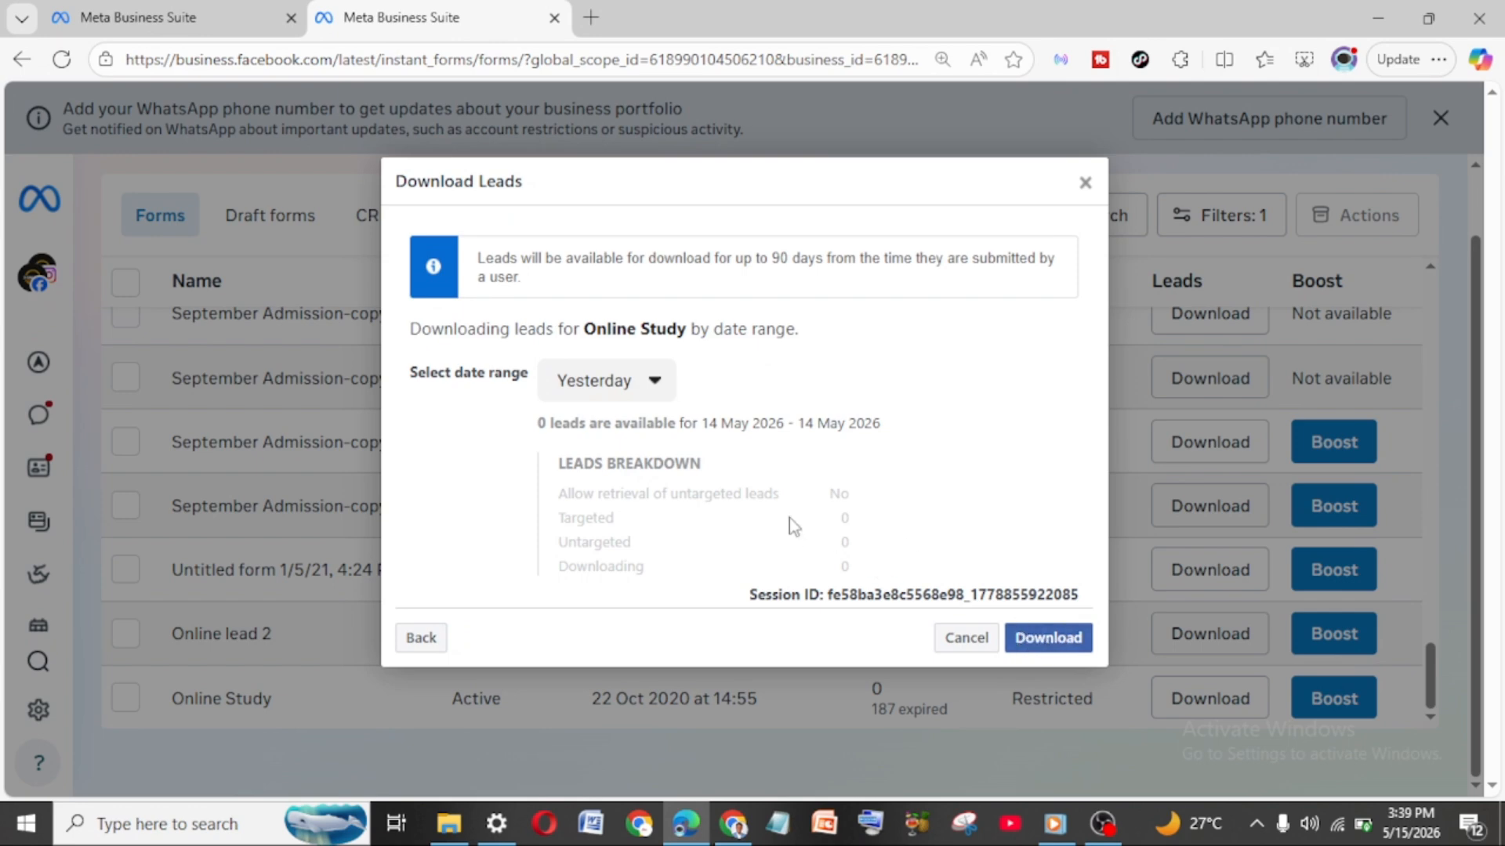
# Step: Try a custom range of 1 May 2026 to 15 May 2026 for the Online Study leads and dismiss the download options without downloading
pyautogui.click(632, 384)
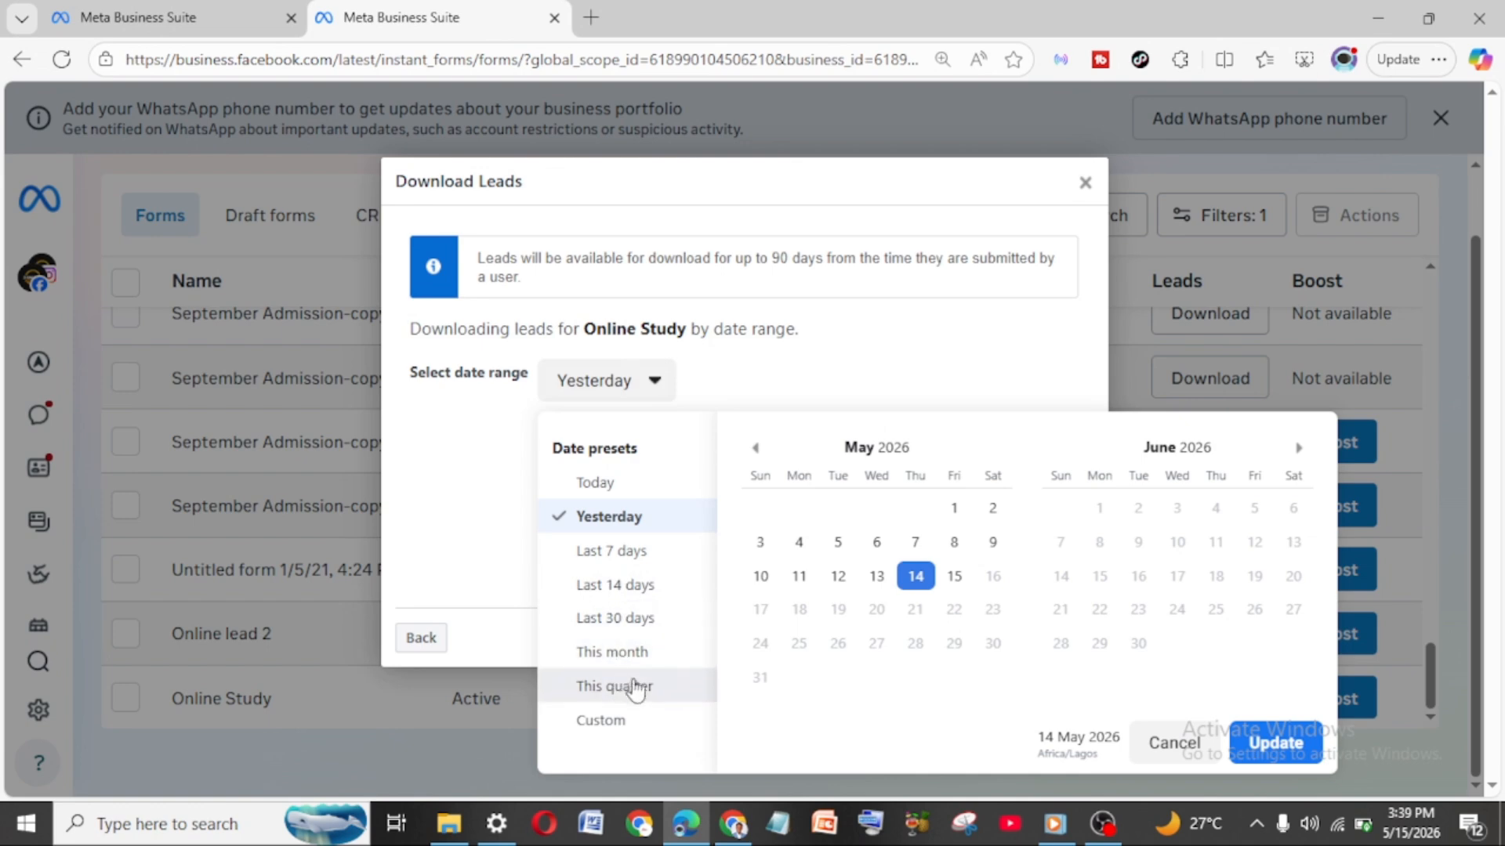
pyautogui.click(588, 735)
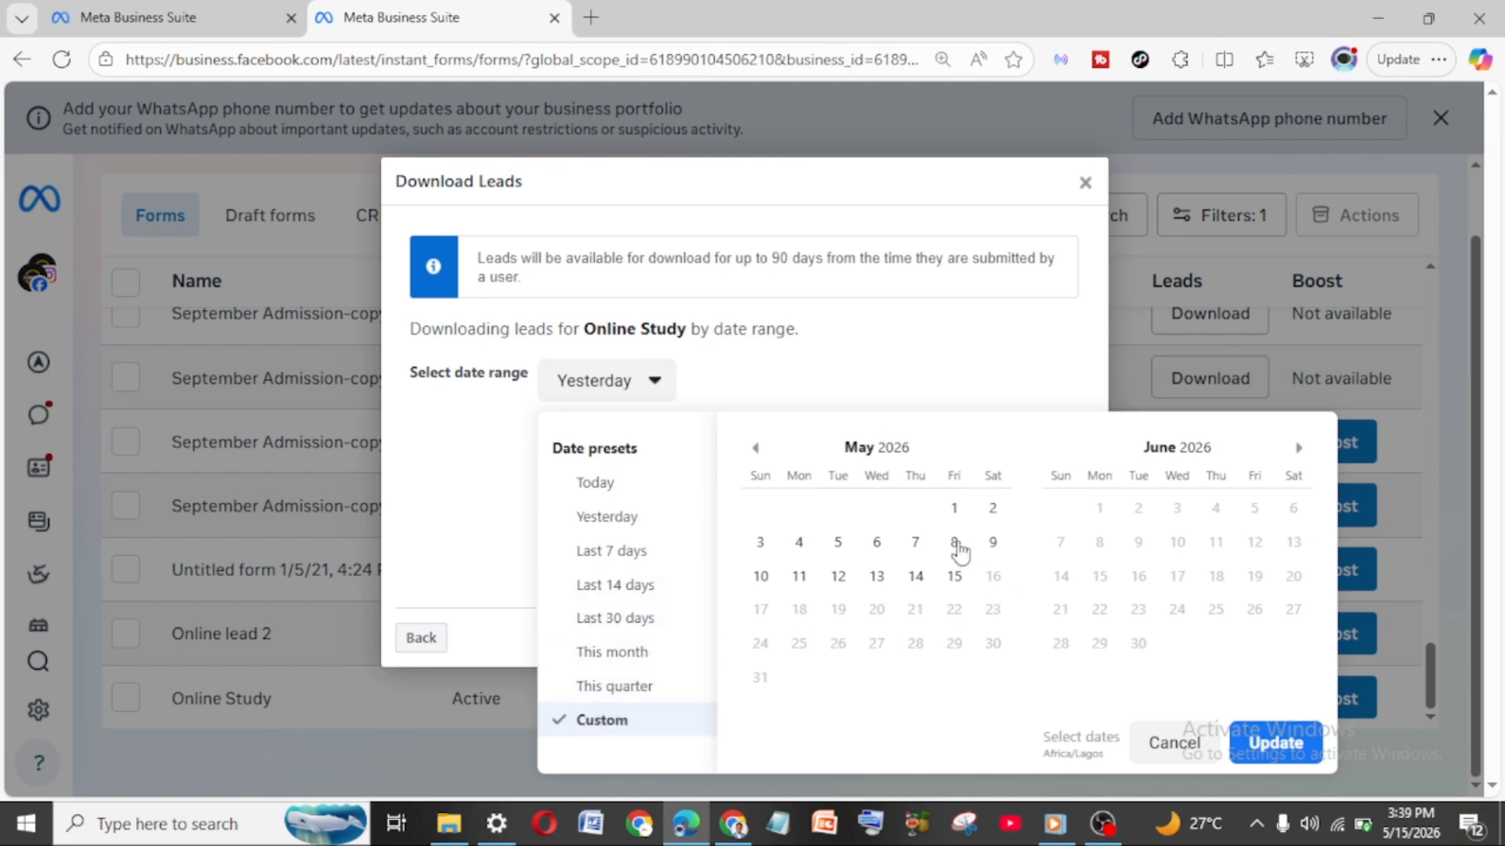
pyautogui.click(951, 510)
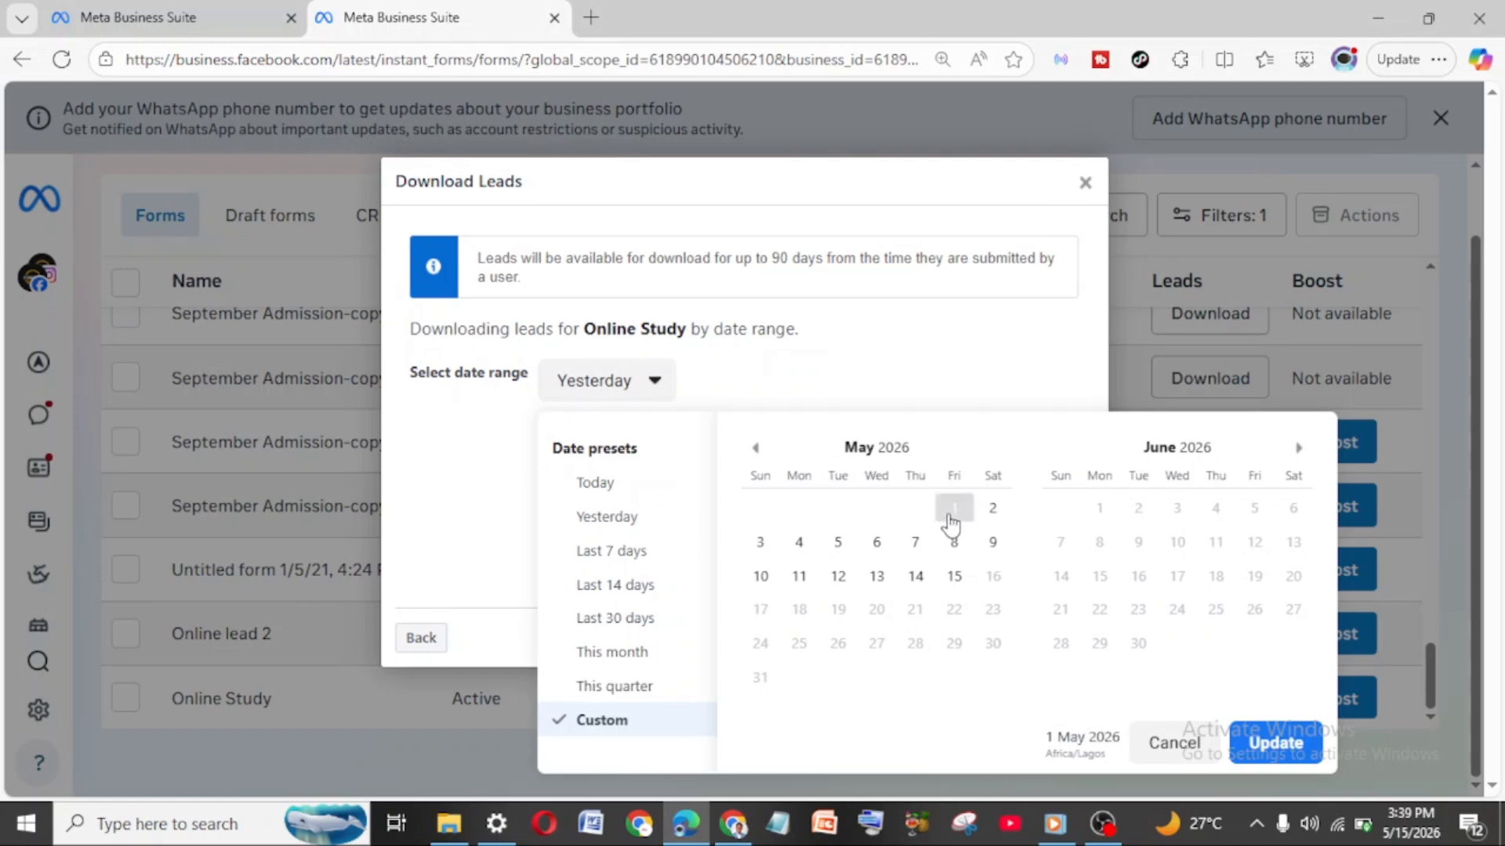
pyautogui.click(954, 576)
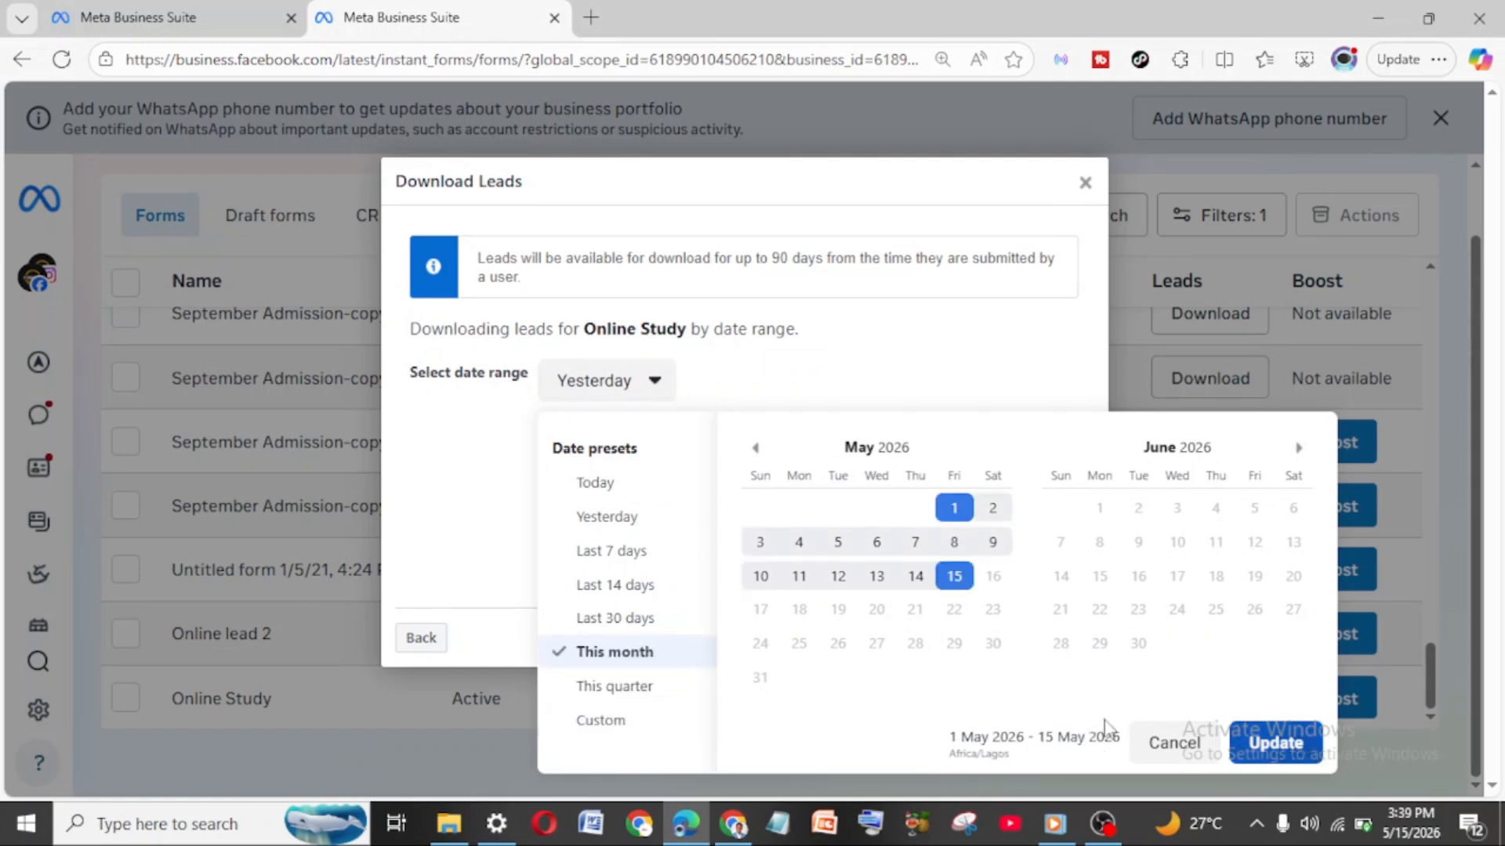
pyautogui.click(1084, 182)
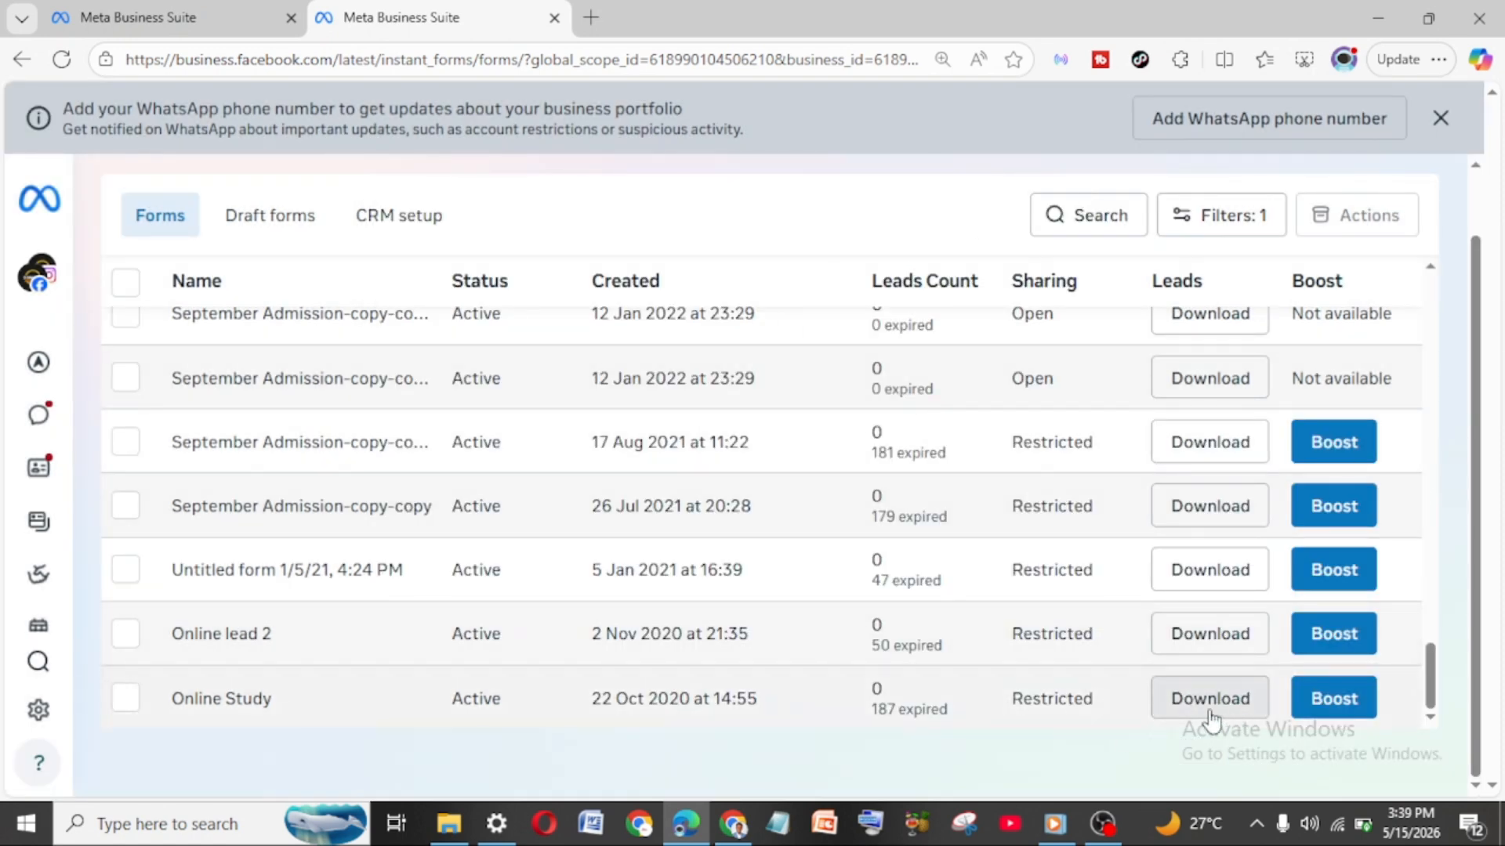
pyautogui.click(1210, 715)
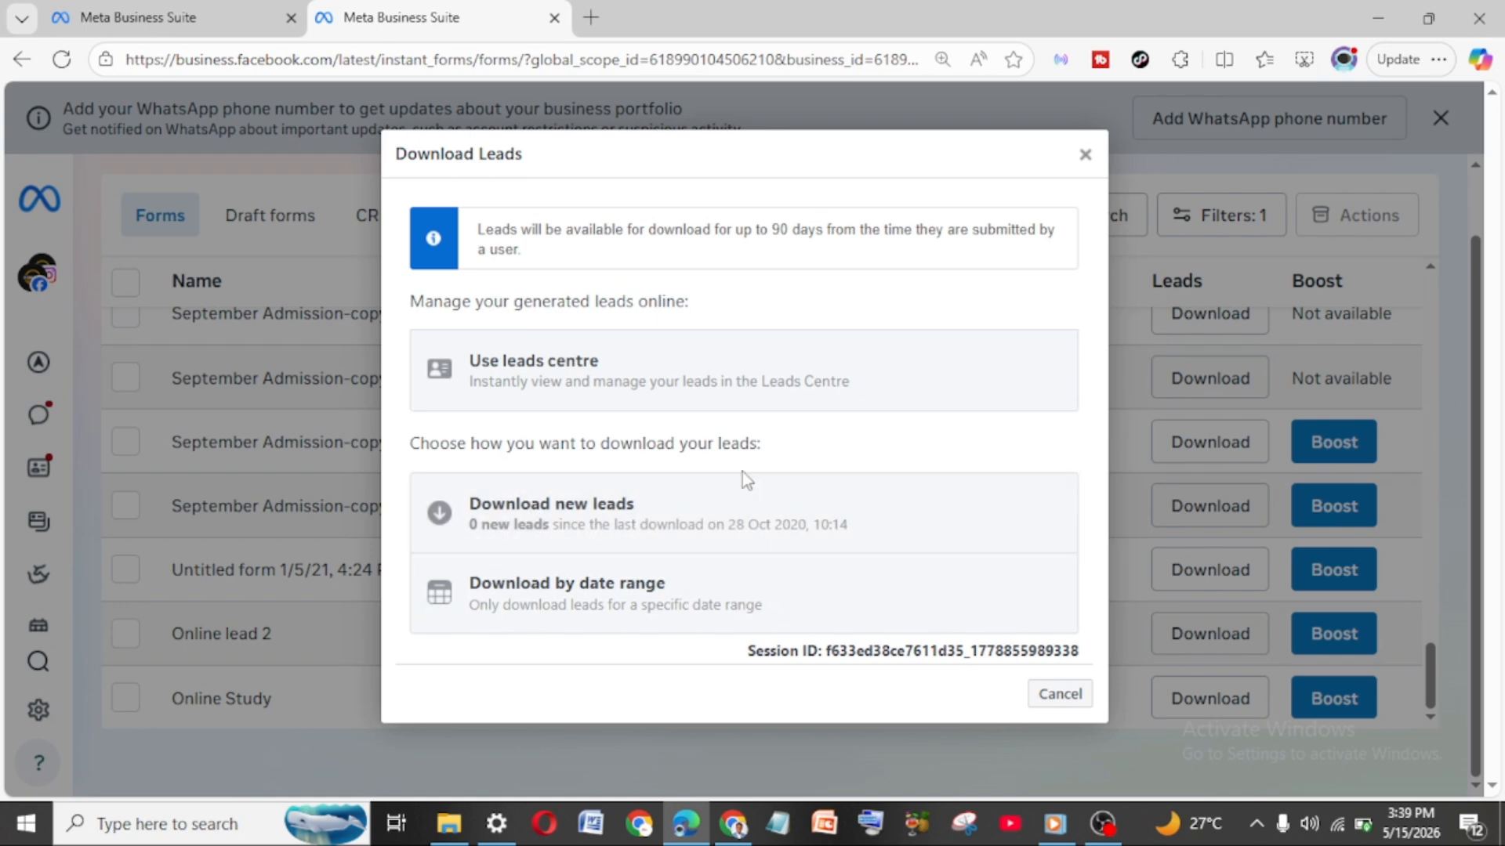
pyautogui.click(1085, 155)
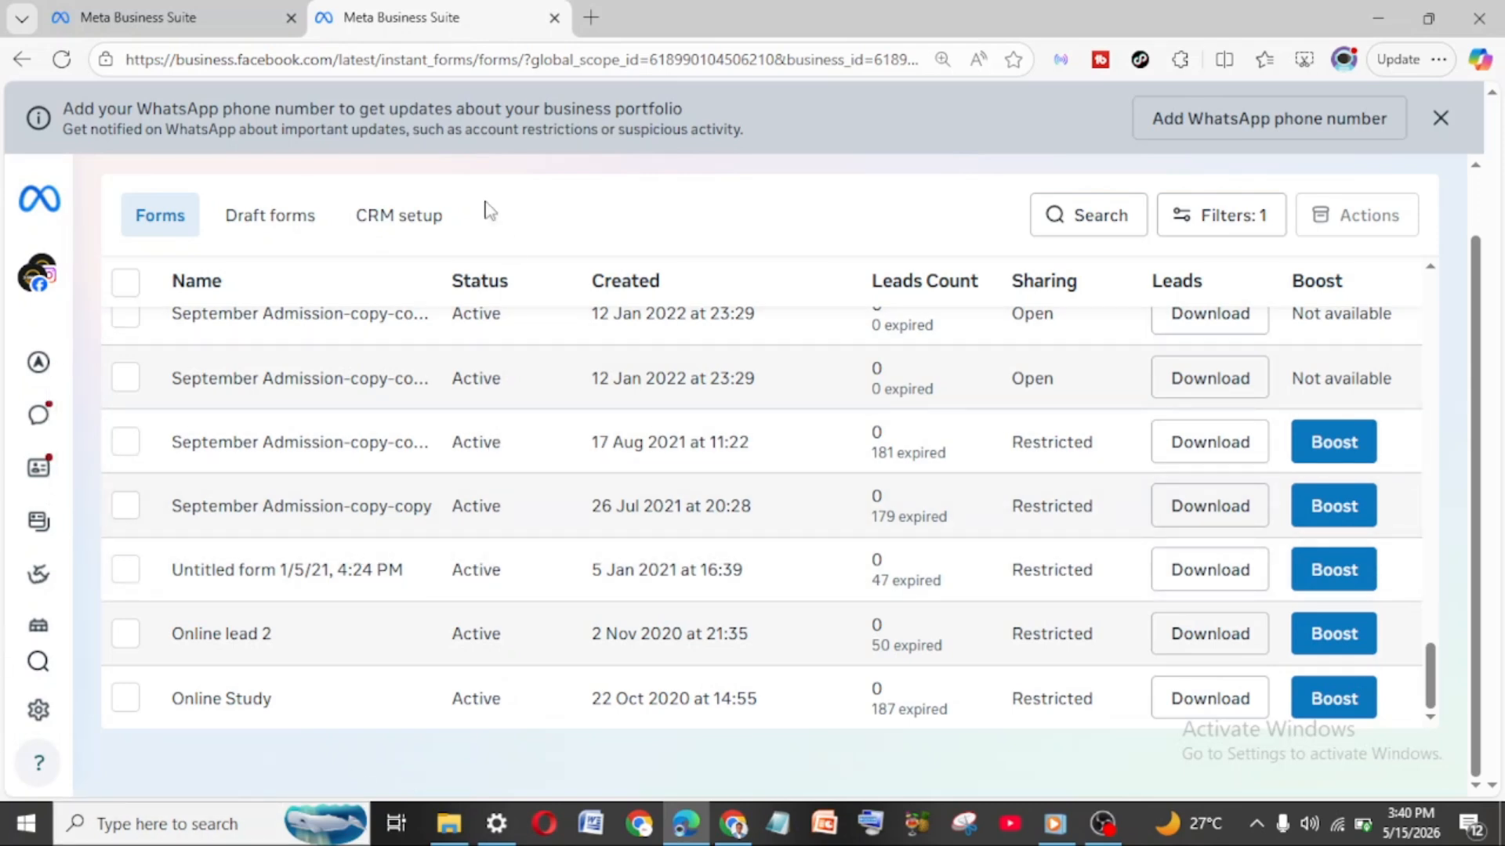
# Step: Compare the two pages' lead form lists, ending on the one that contains High Intent Real Estate Lugbe
pyautogui.click(210, 27)
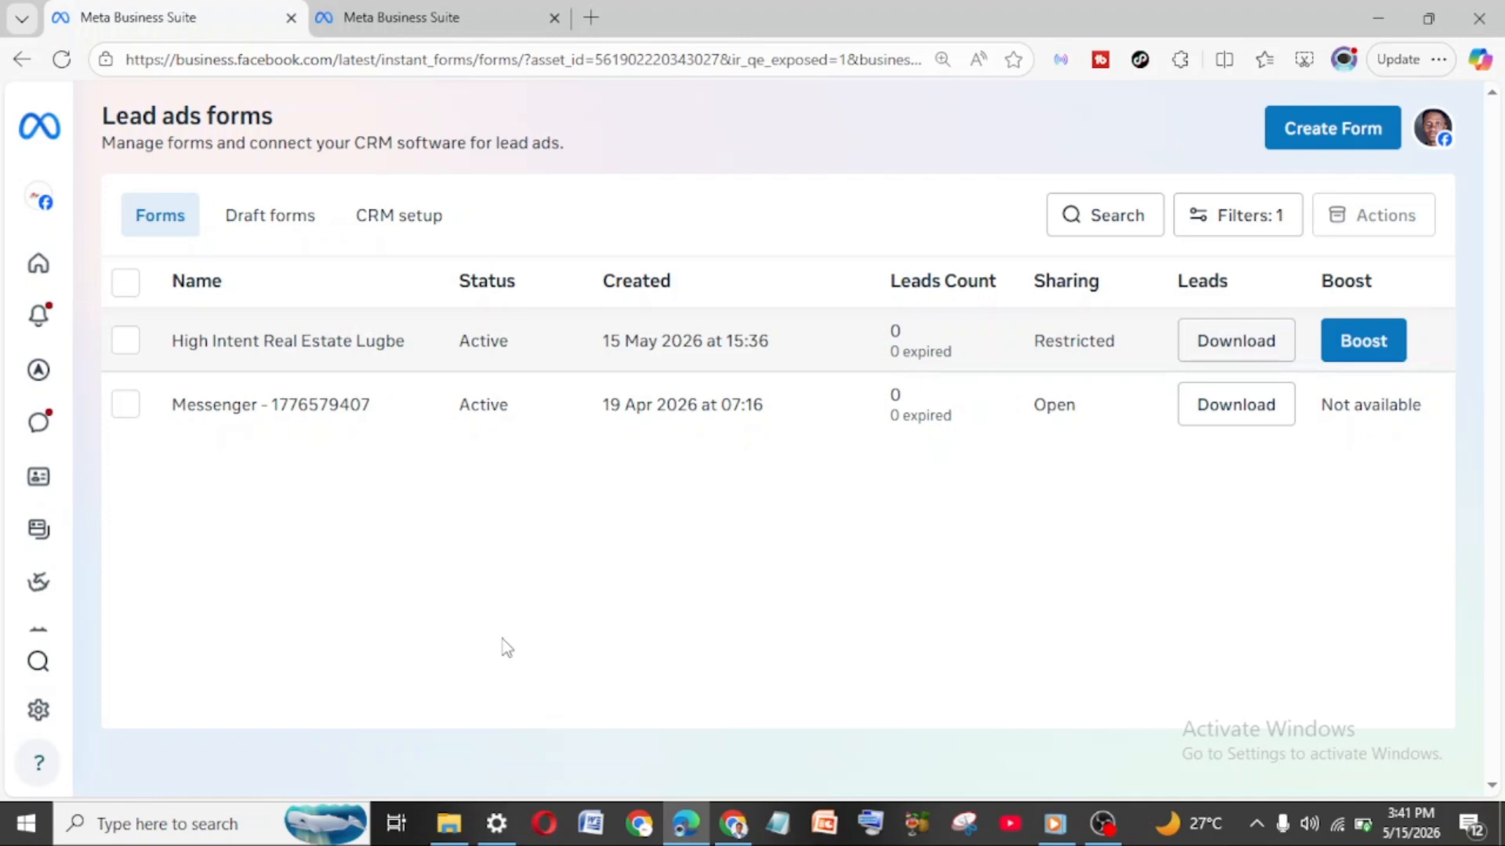
pyautogui.click(451, 15)
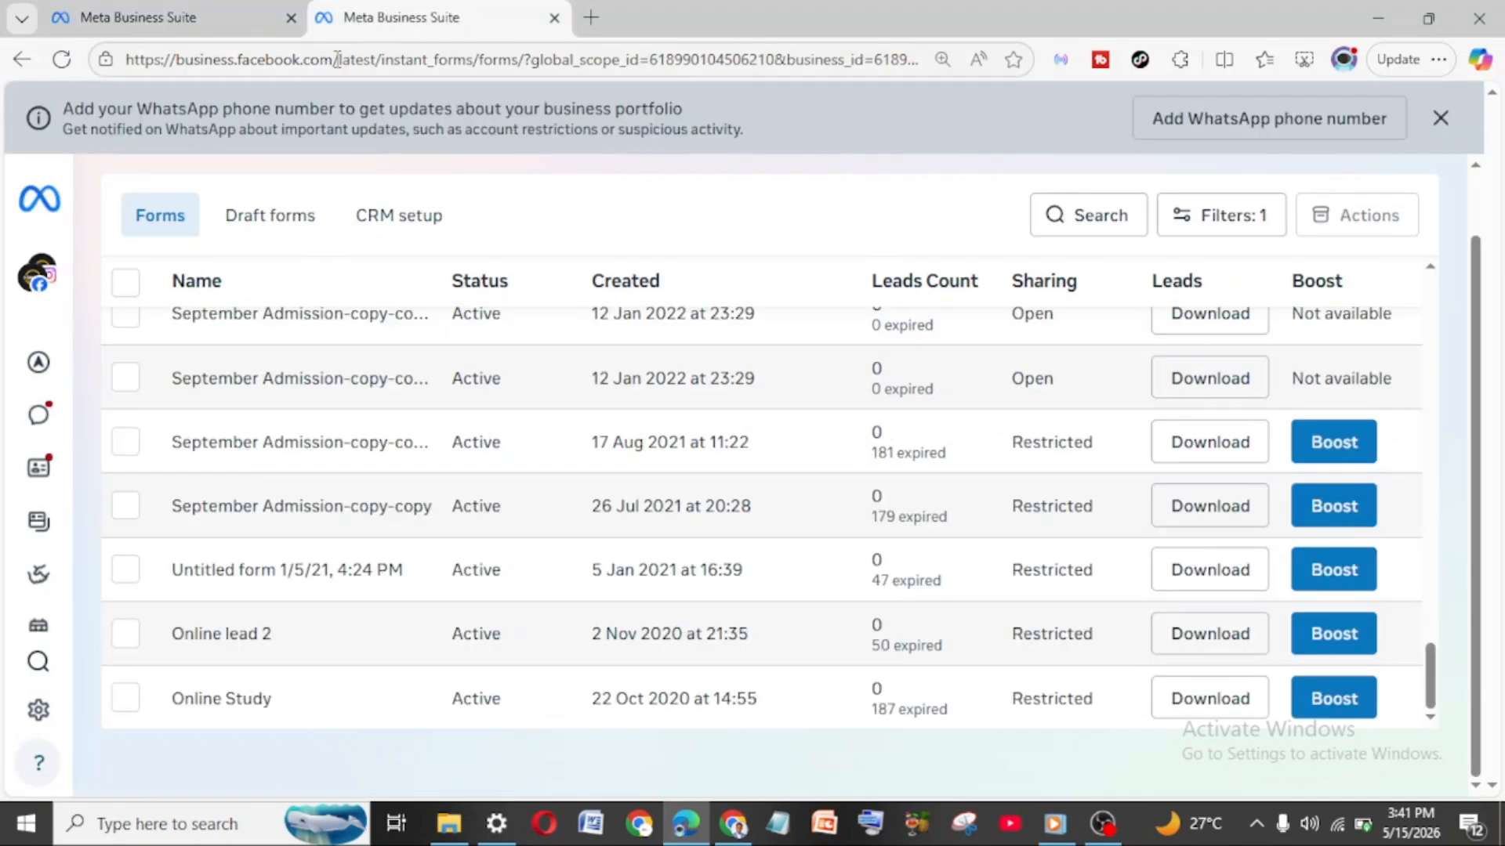
pyautogui.click(165, 17)
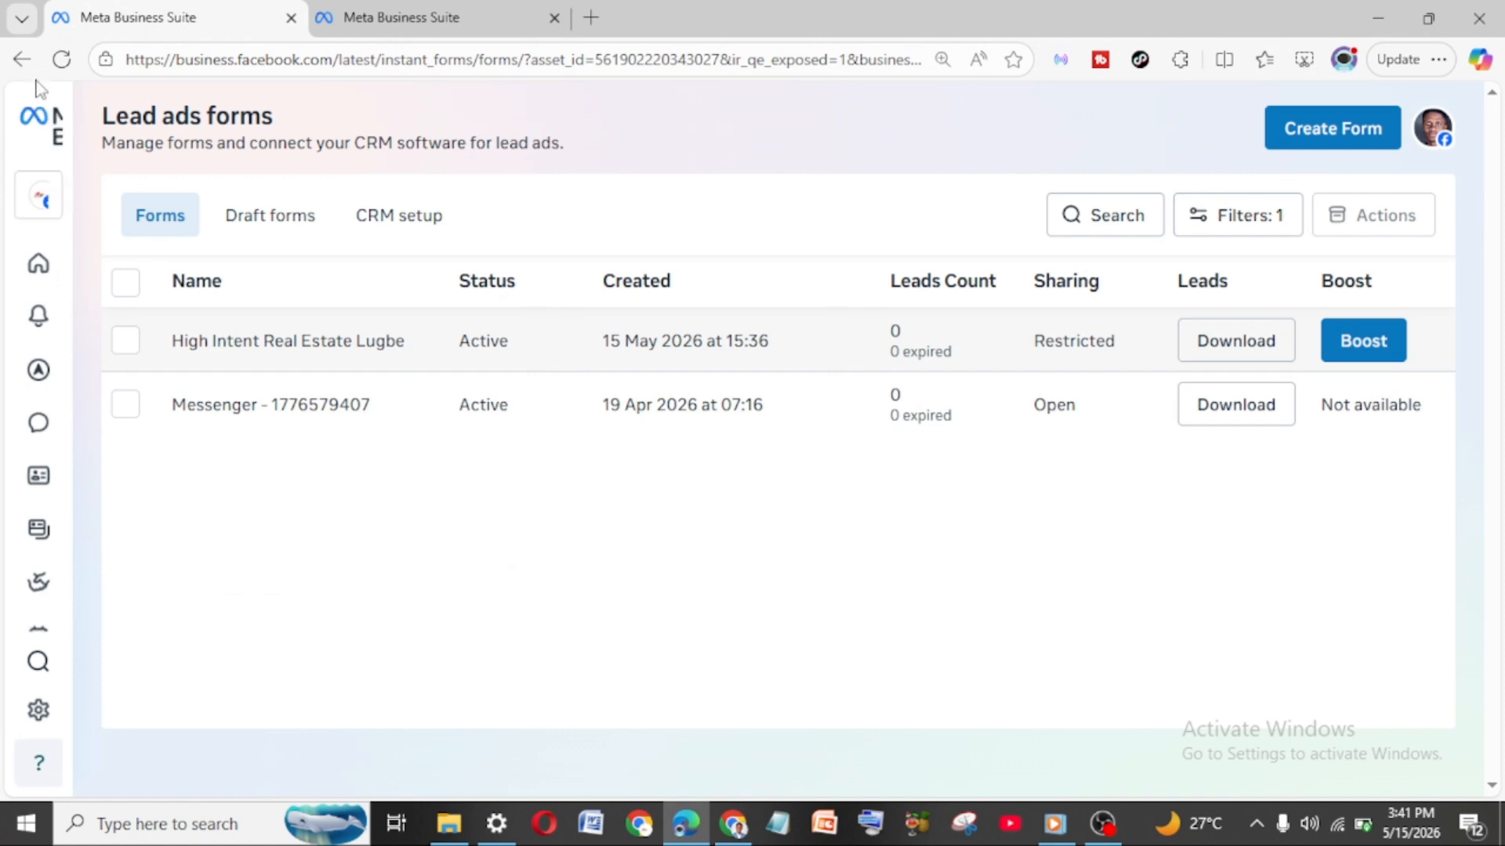